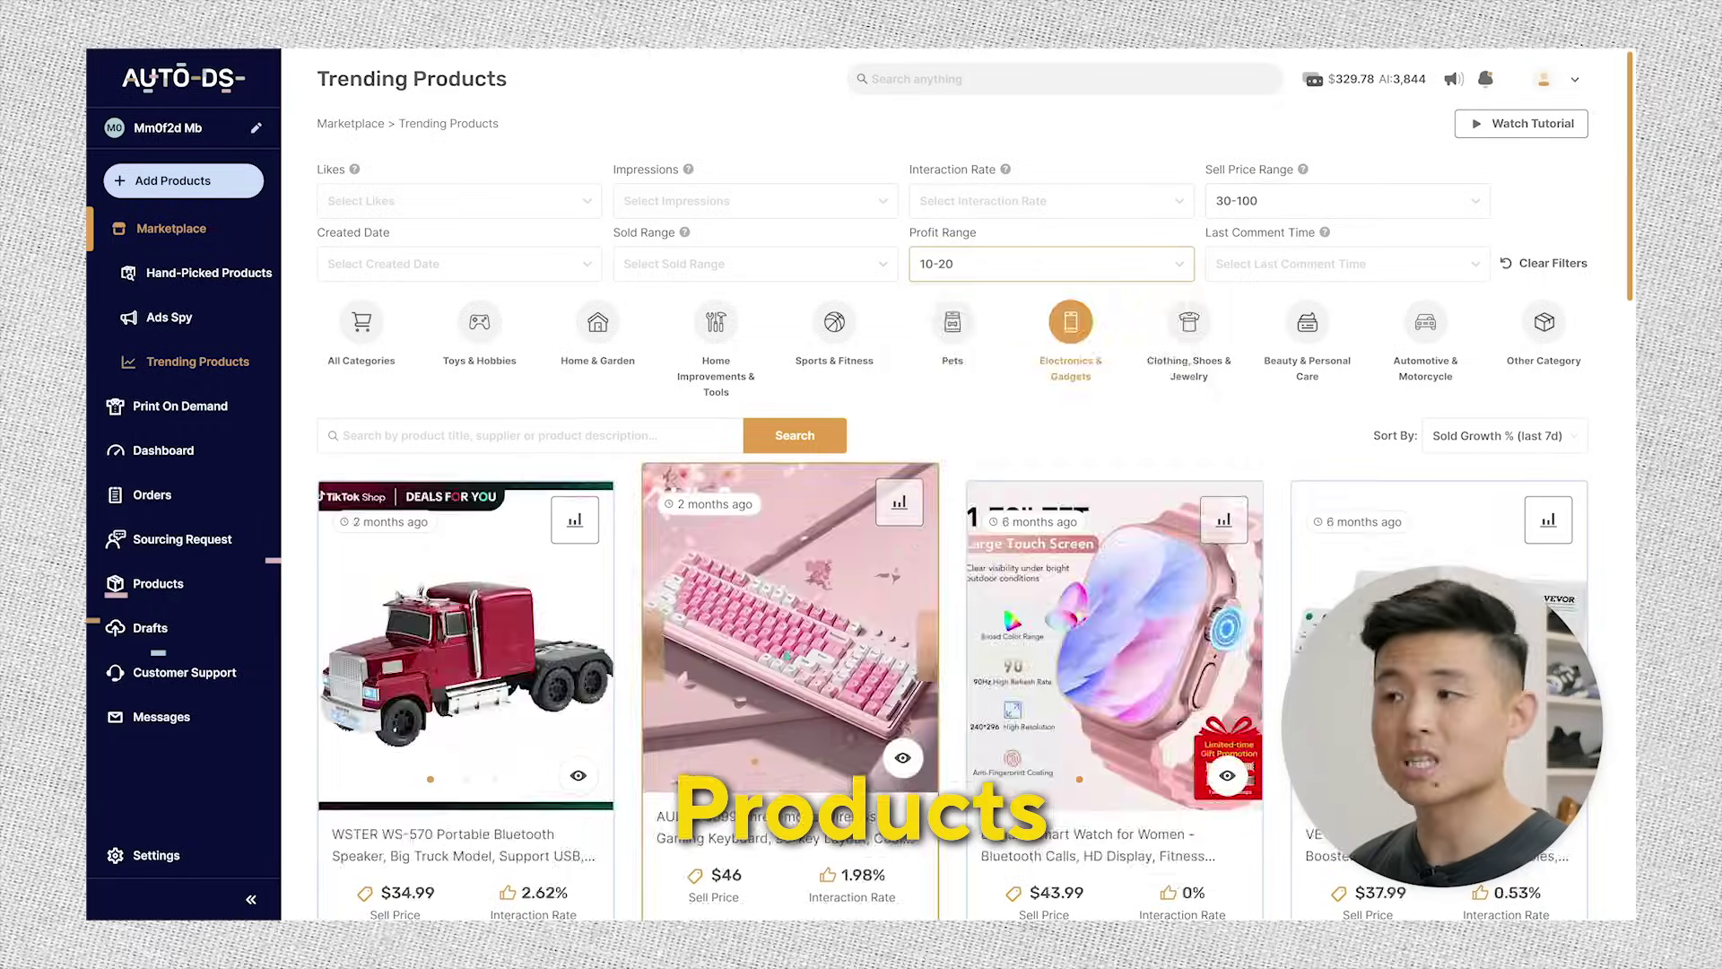
- Open the gaming keyboard listing from the filtered Electronics & Gadgets trending products
click(789, 628)
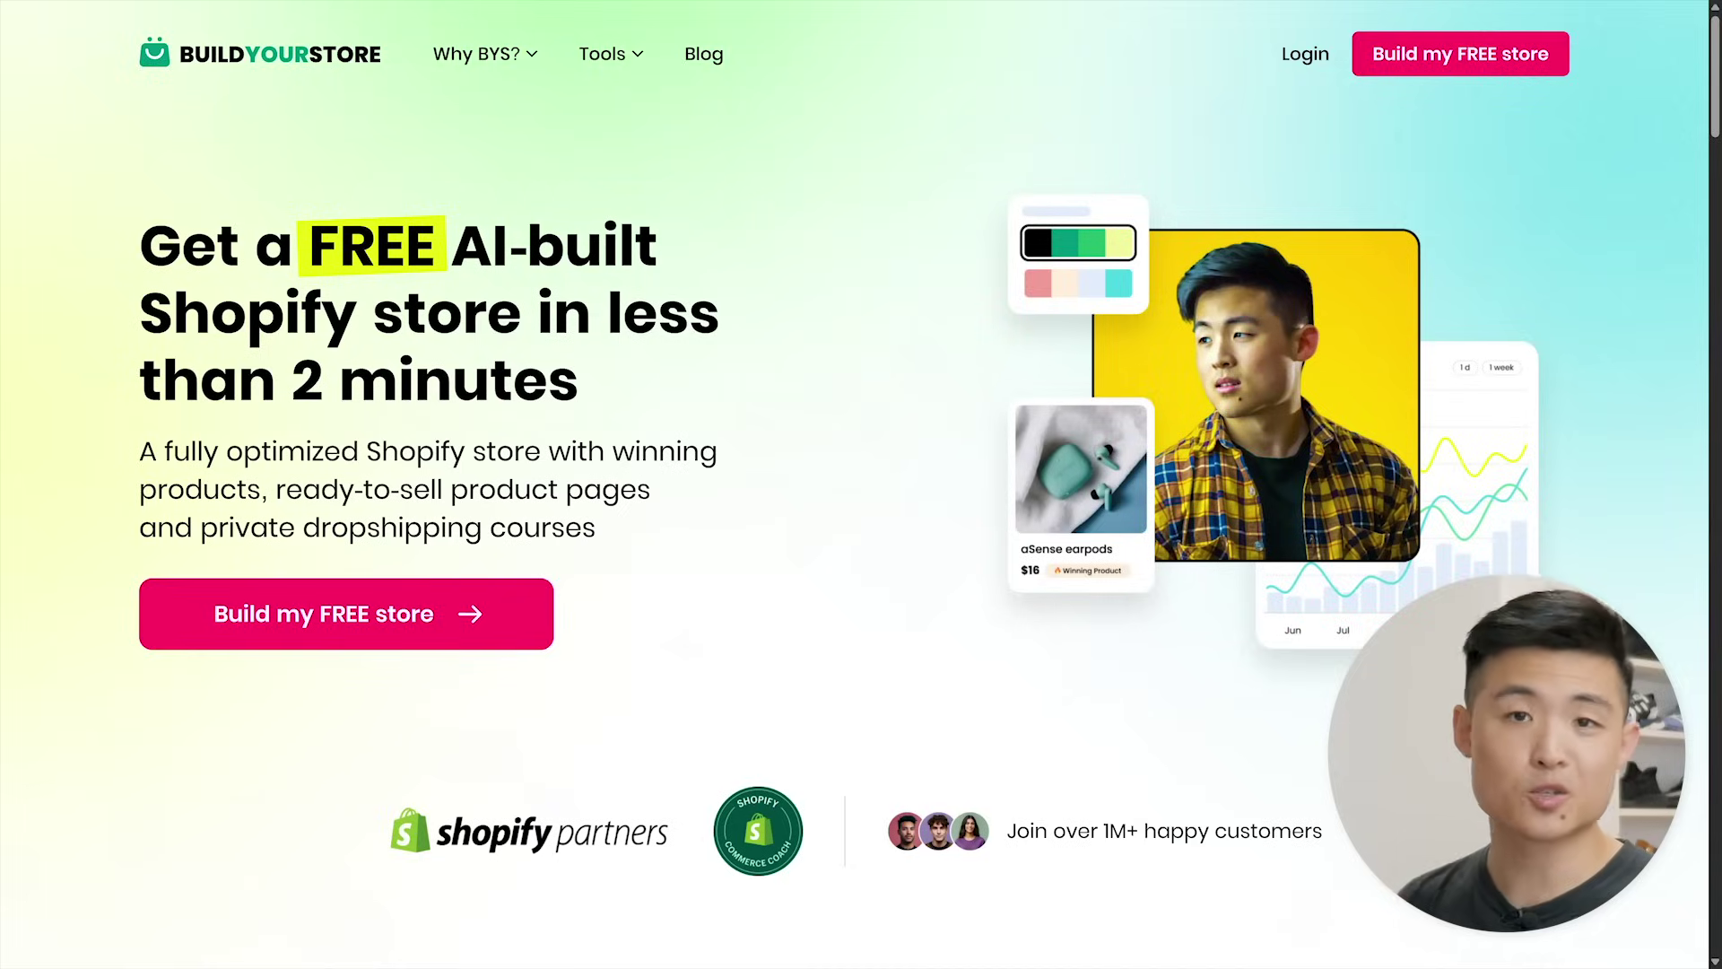
- Start a free store and sign up with an e-mail address and password
click(323, 619)
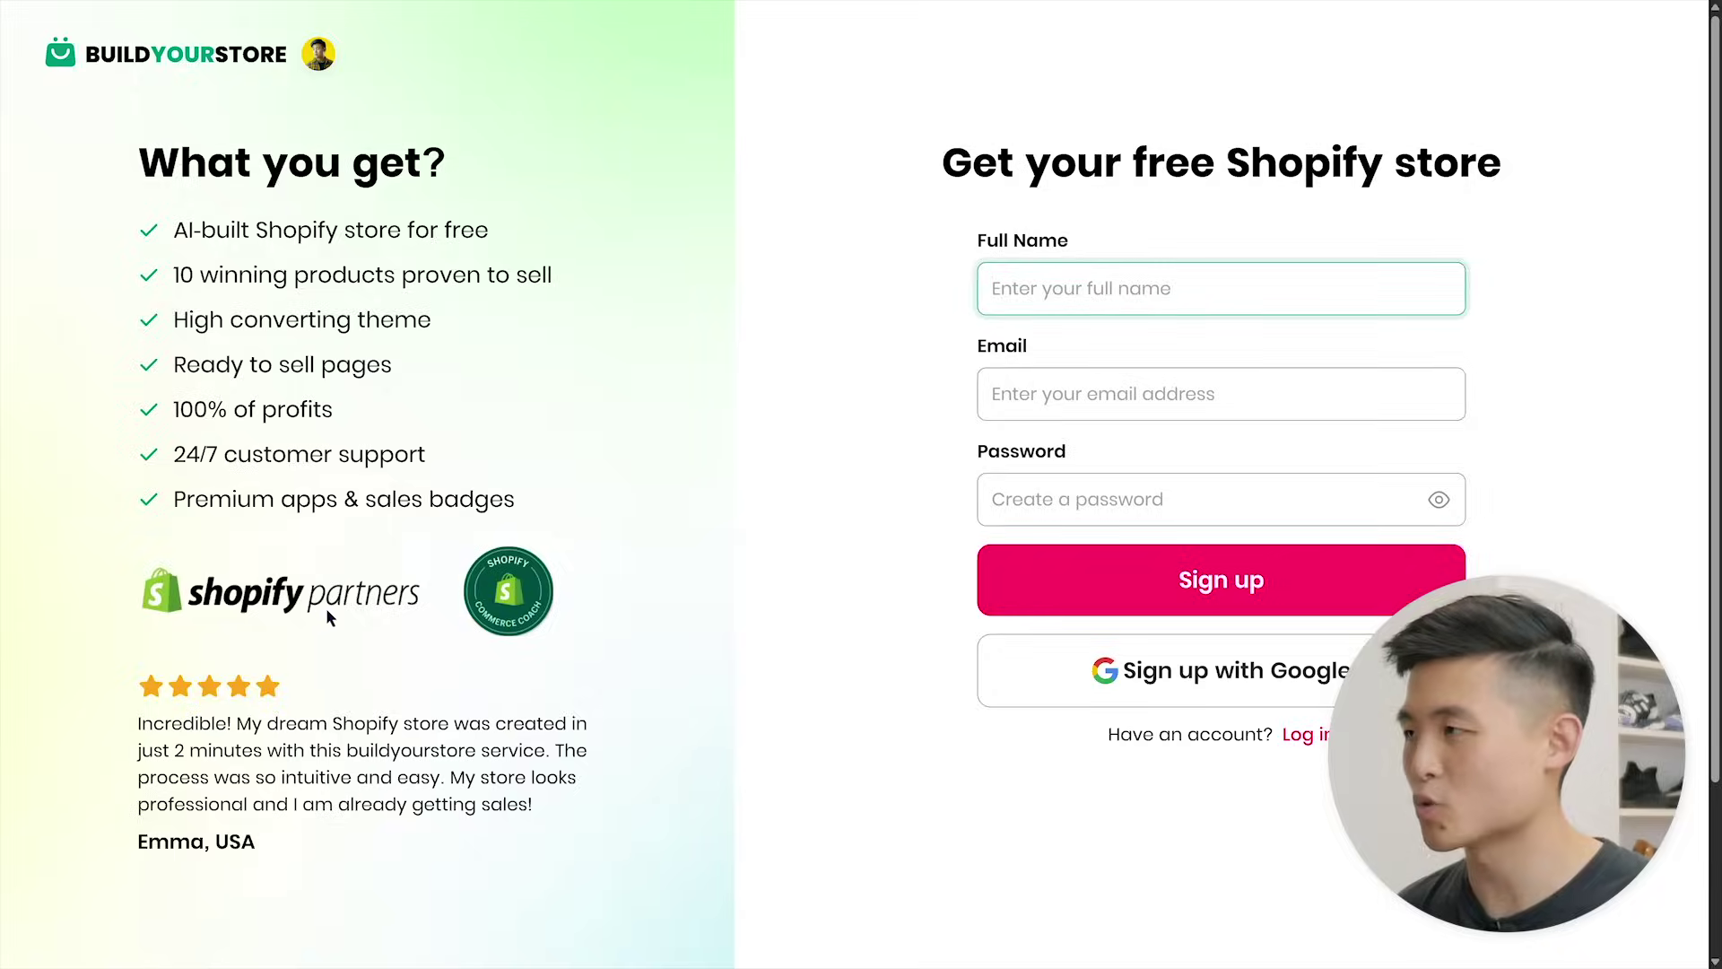
click(1350, 397)
text(example@gmail.com)
click(1349, 497)
text(••)
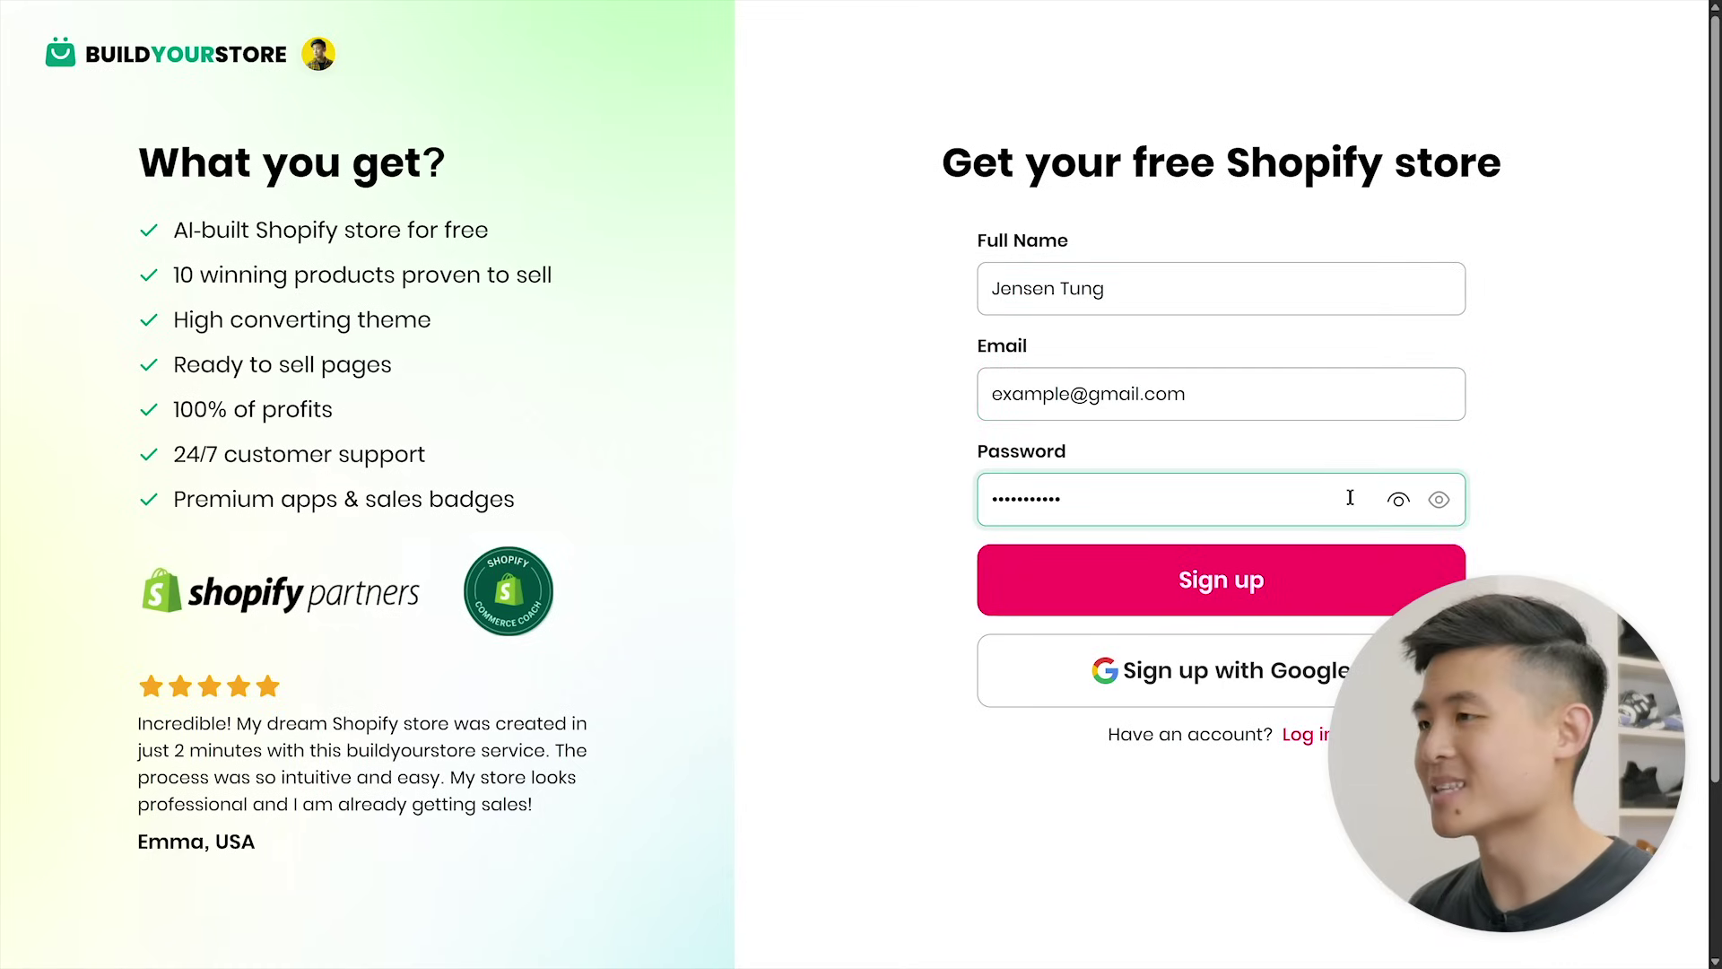
click(1216, 596)
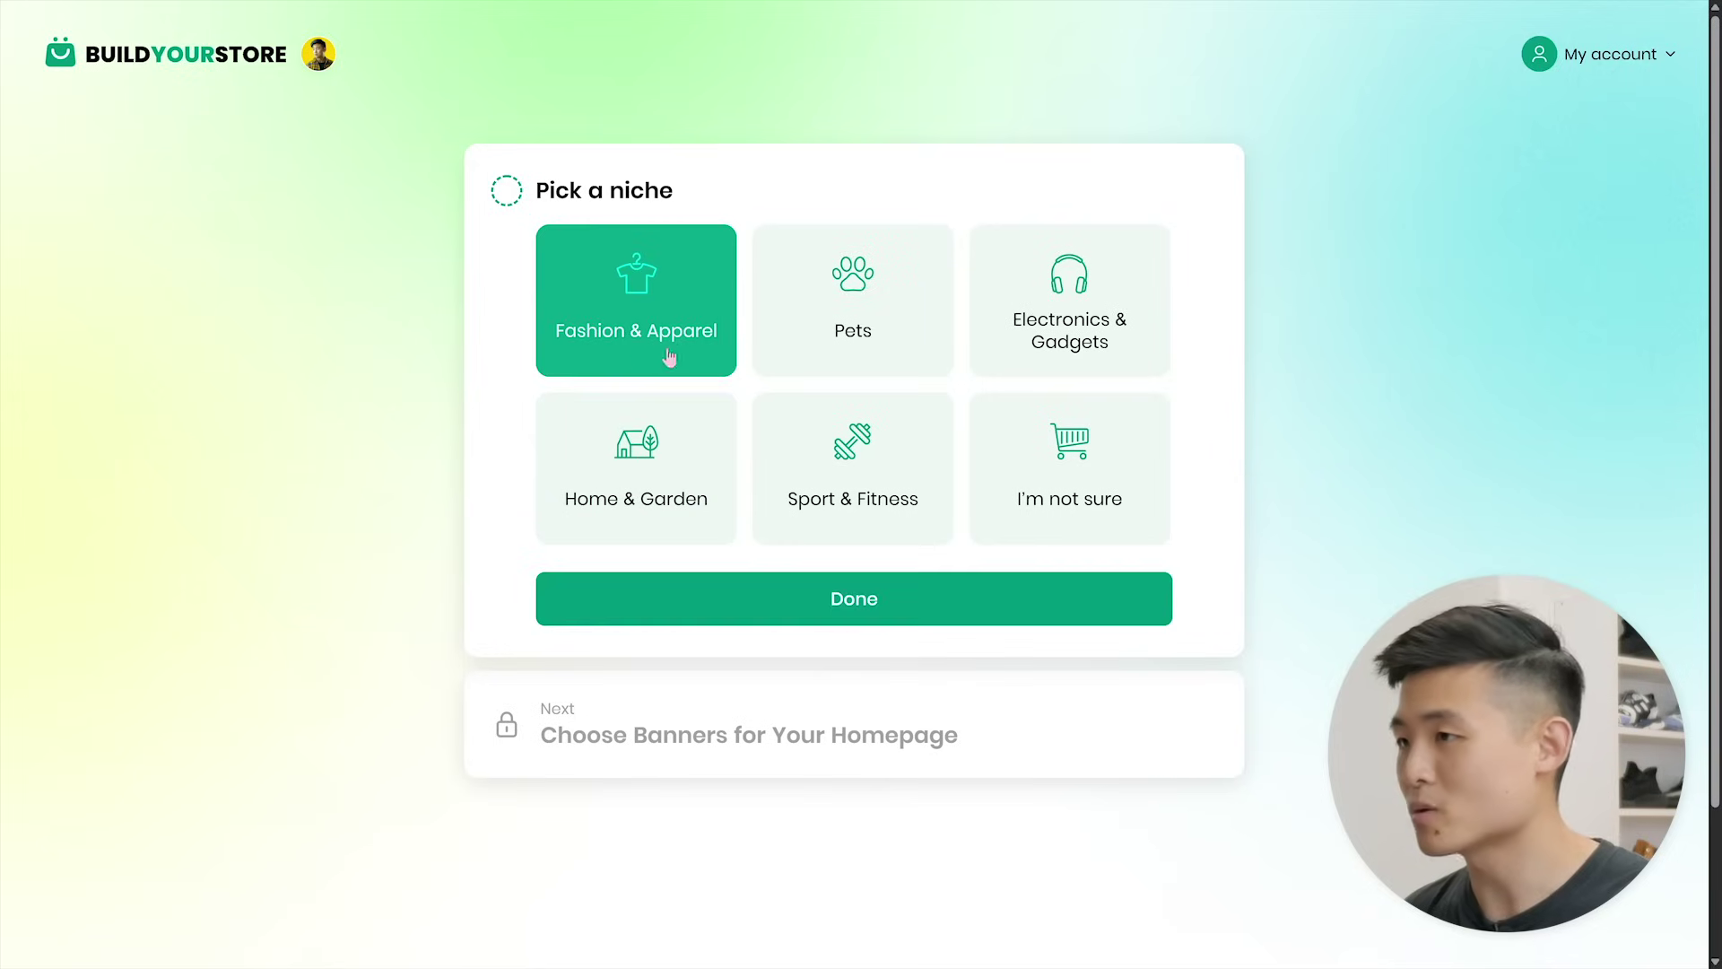
- Compare the niche options and confirm Electronics & Gadgets as the store niche
click(857, 359)
click(1035, 361)
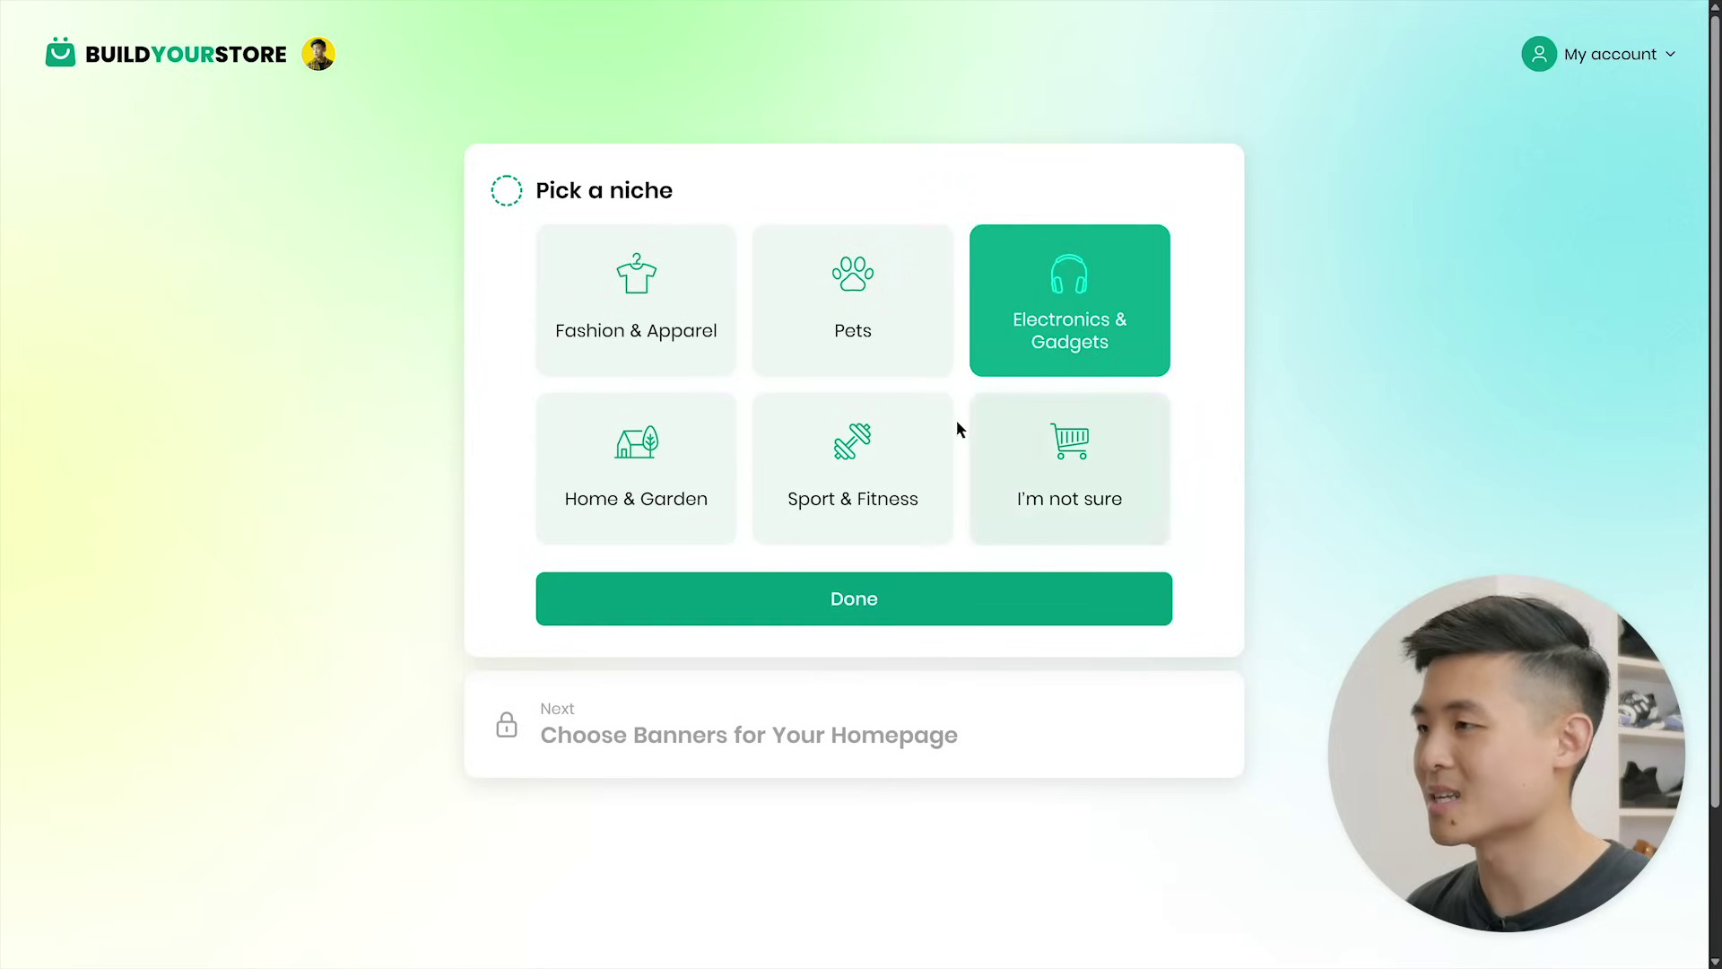
click(668, 533)
click(854, 535)
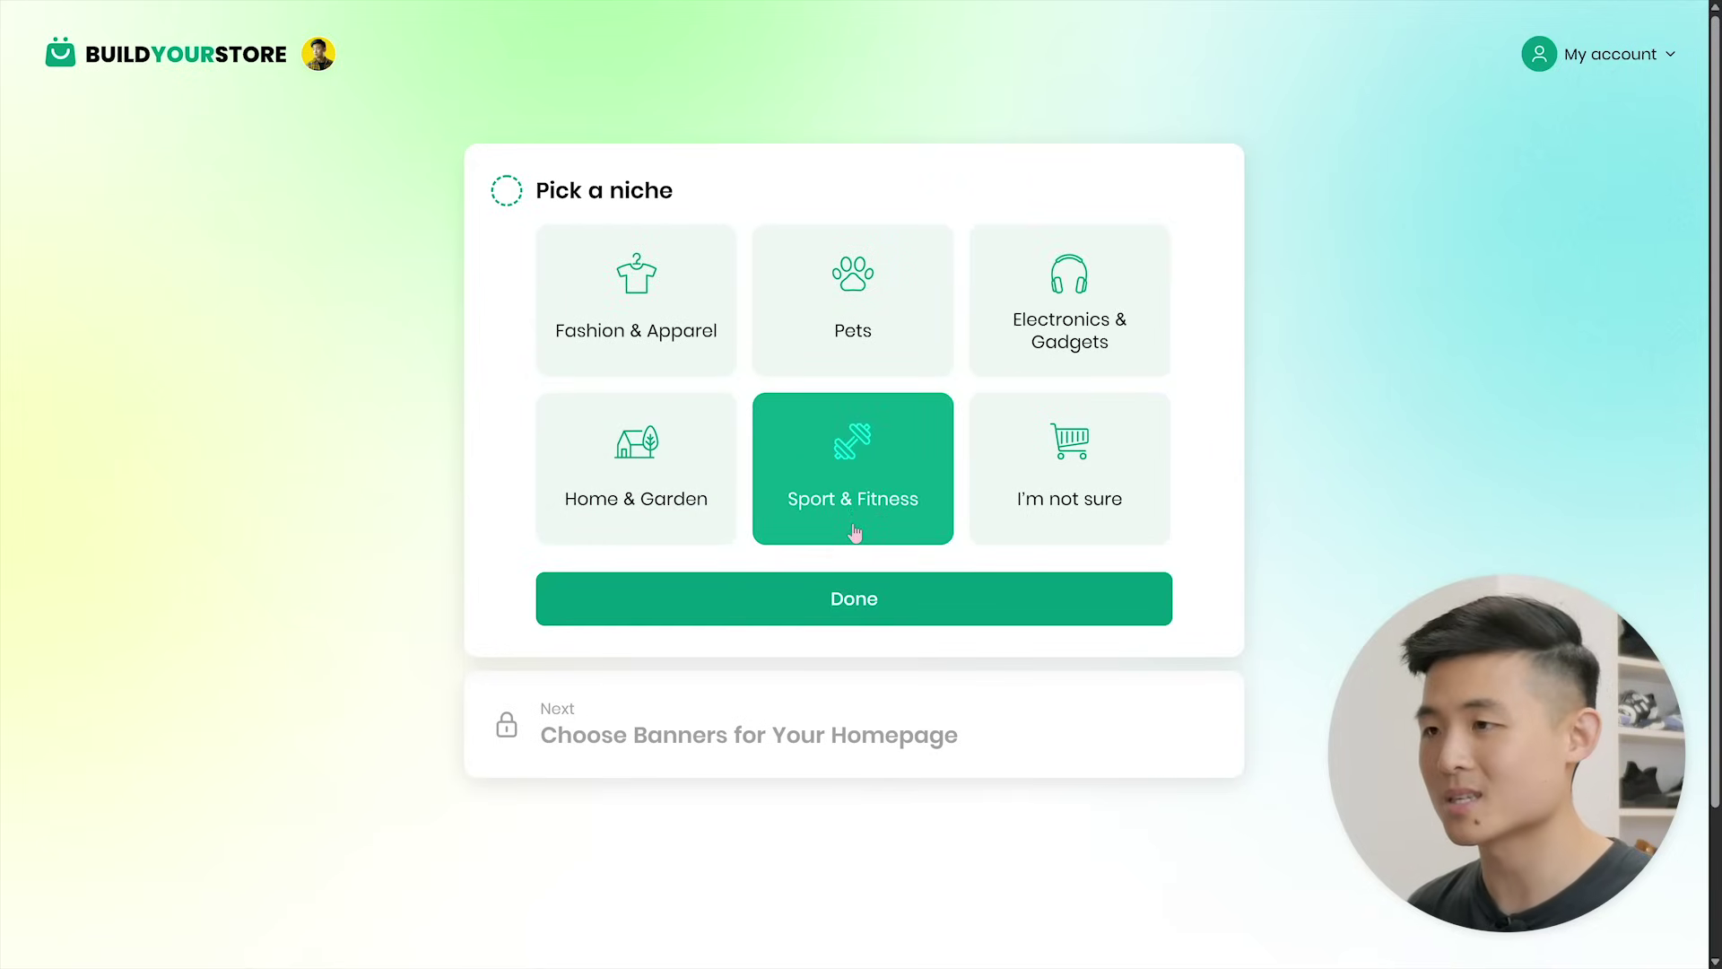
click(1070, 529)
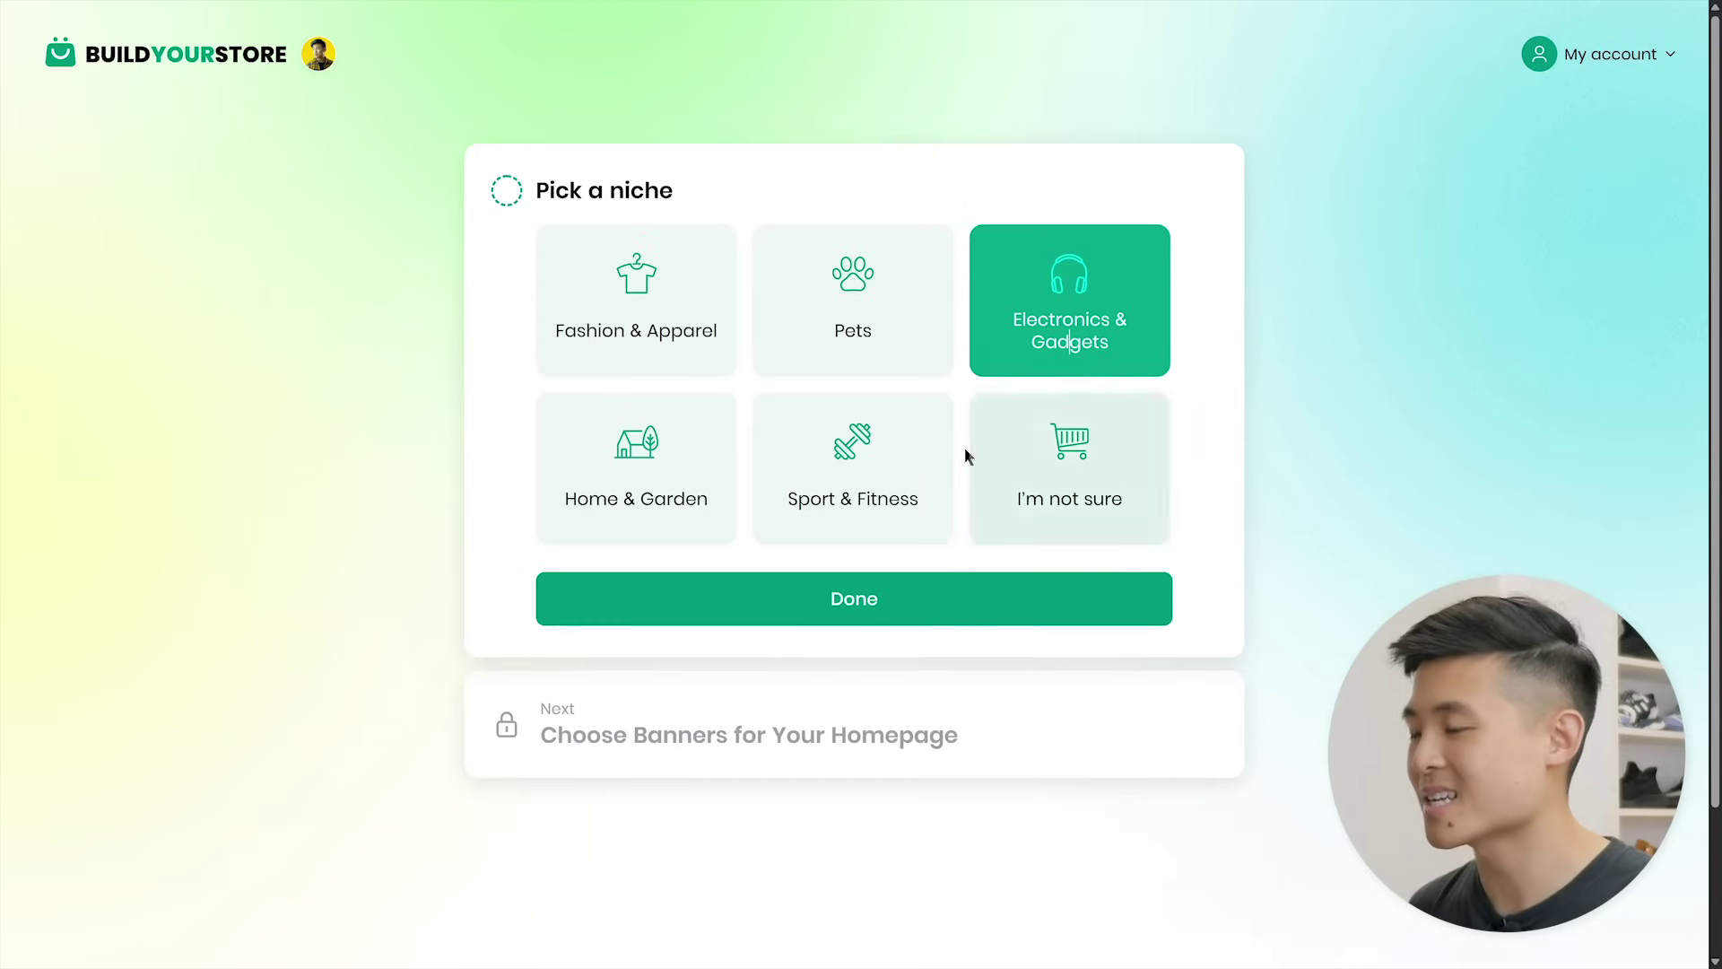
click(849, 601)
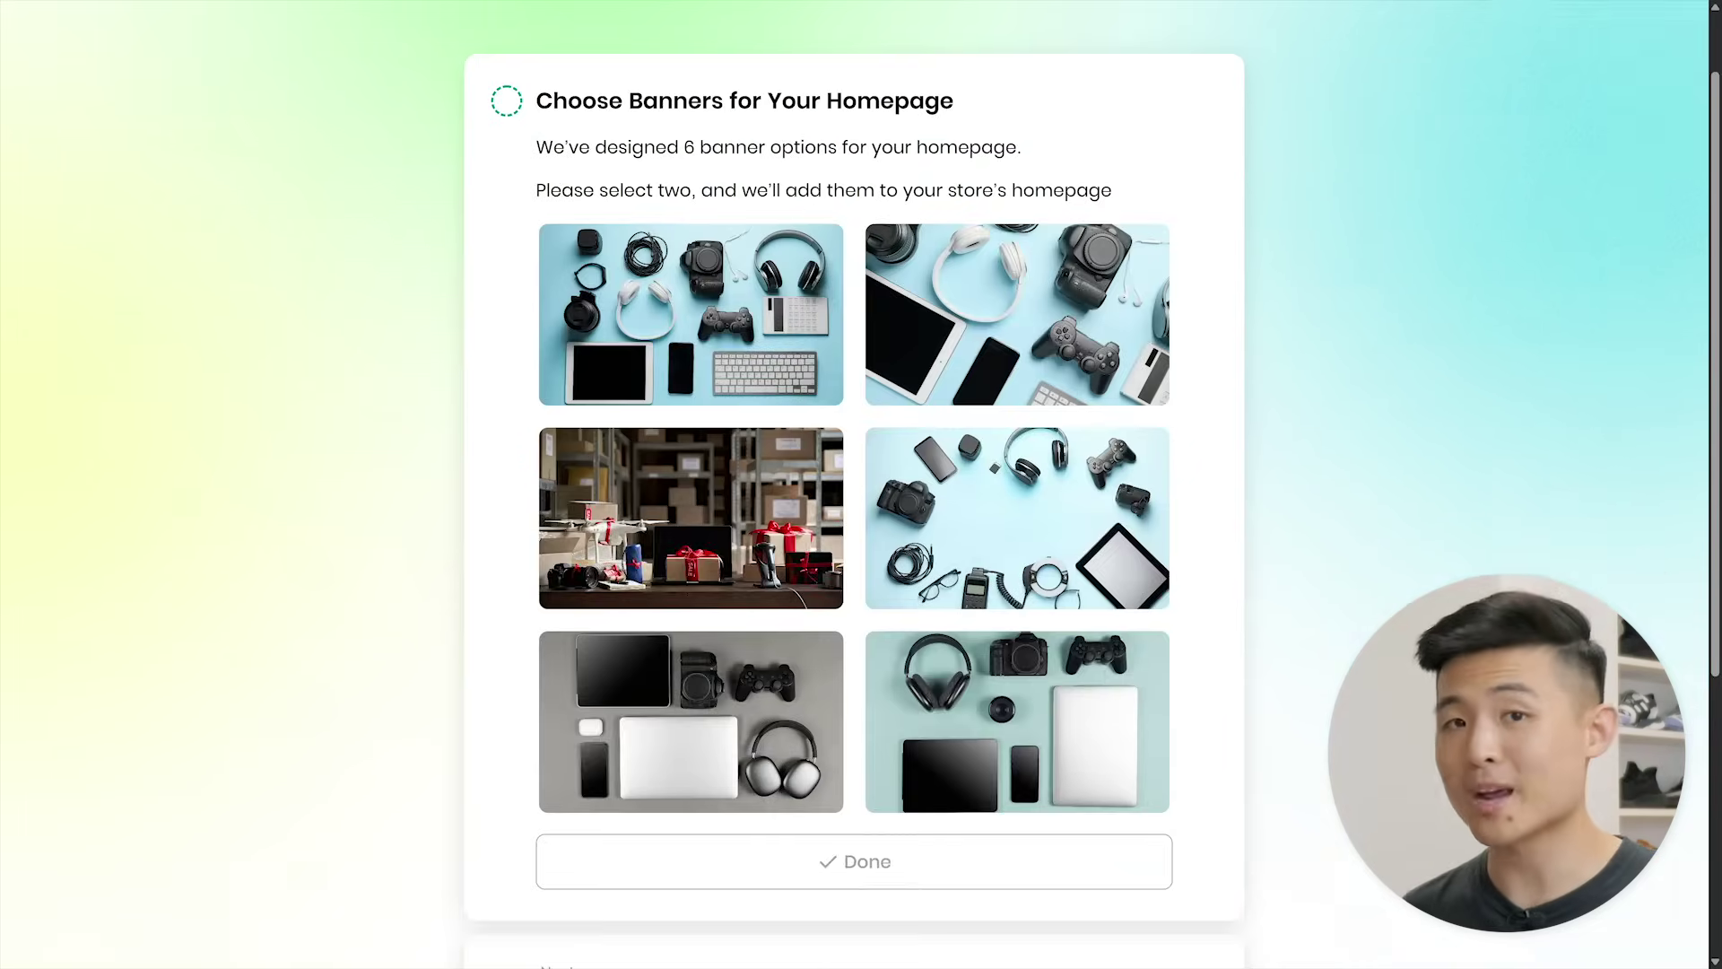
- Pick the top-right gadgets banner and the warehouse banner, then go to Shopify sign-up
click(1030, 339)
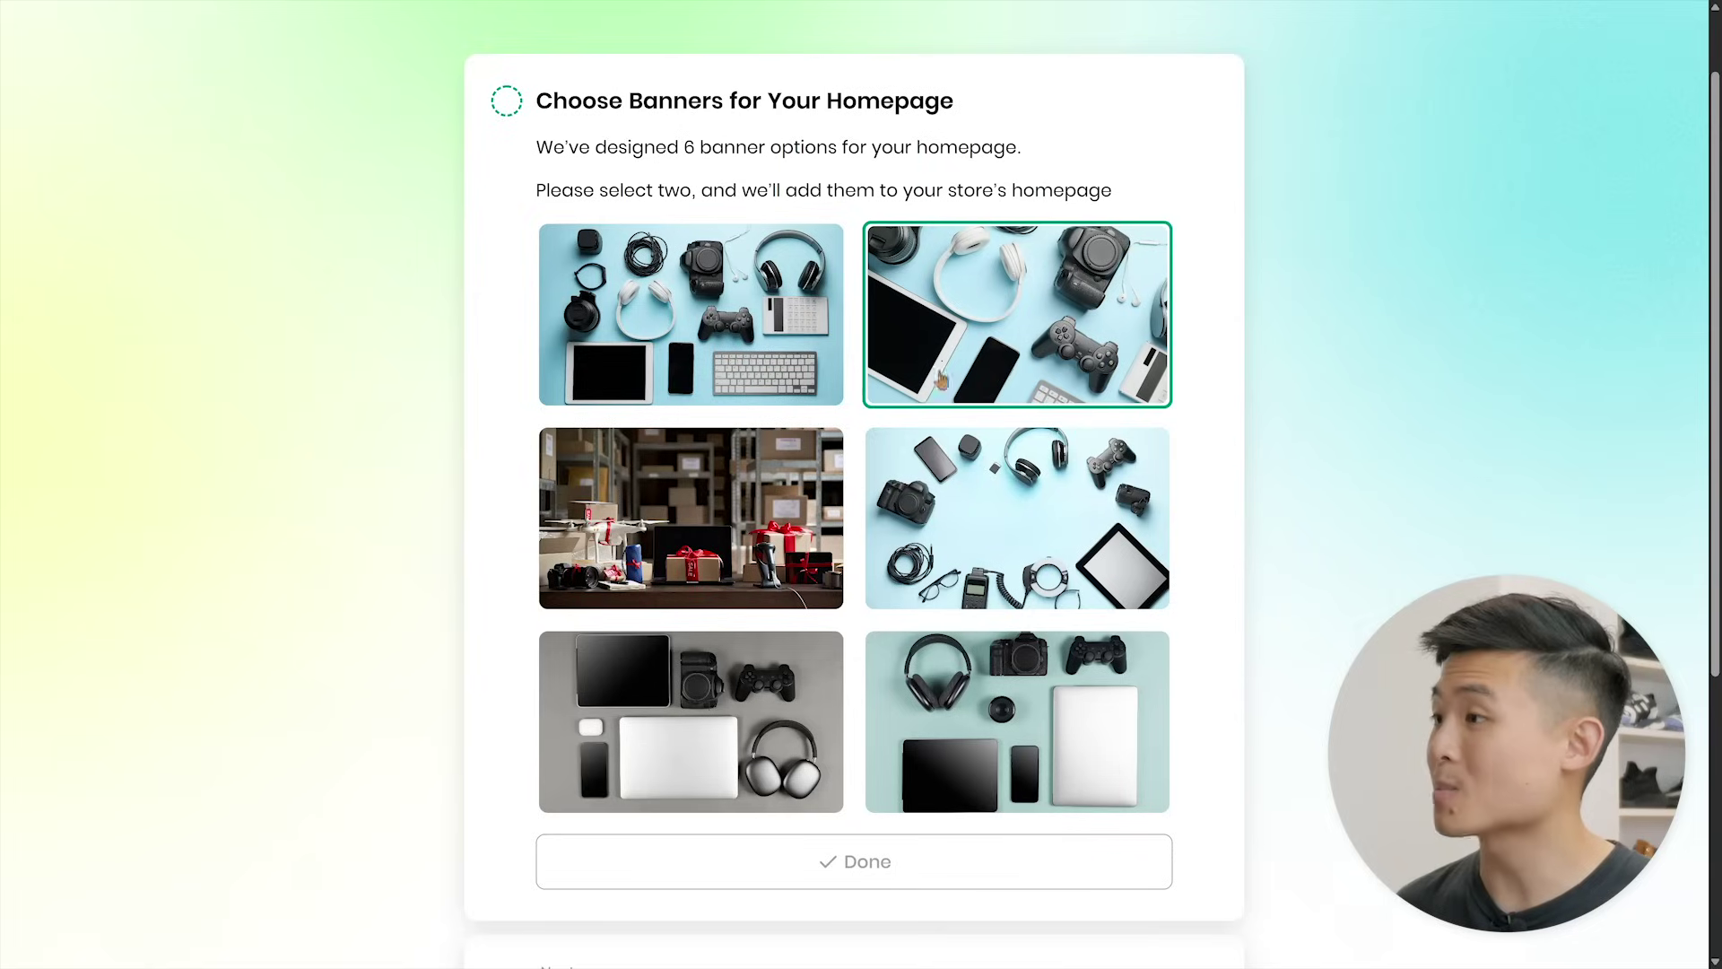
click(713, 534)
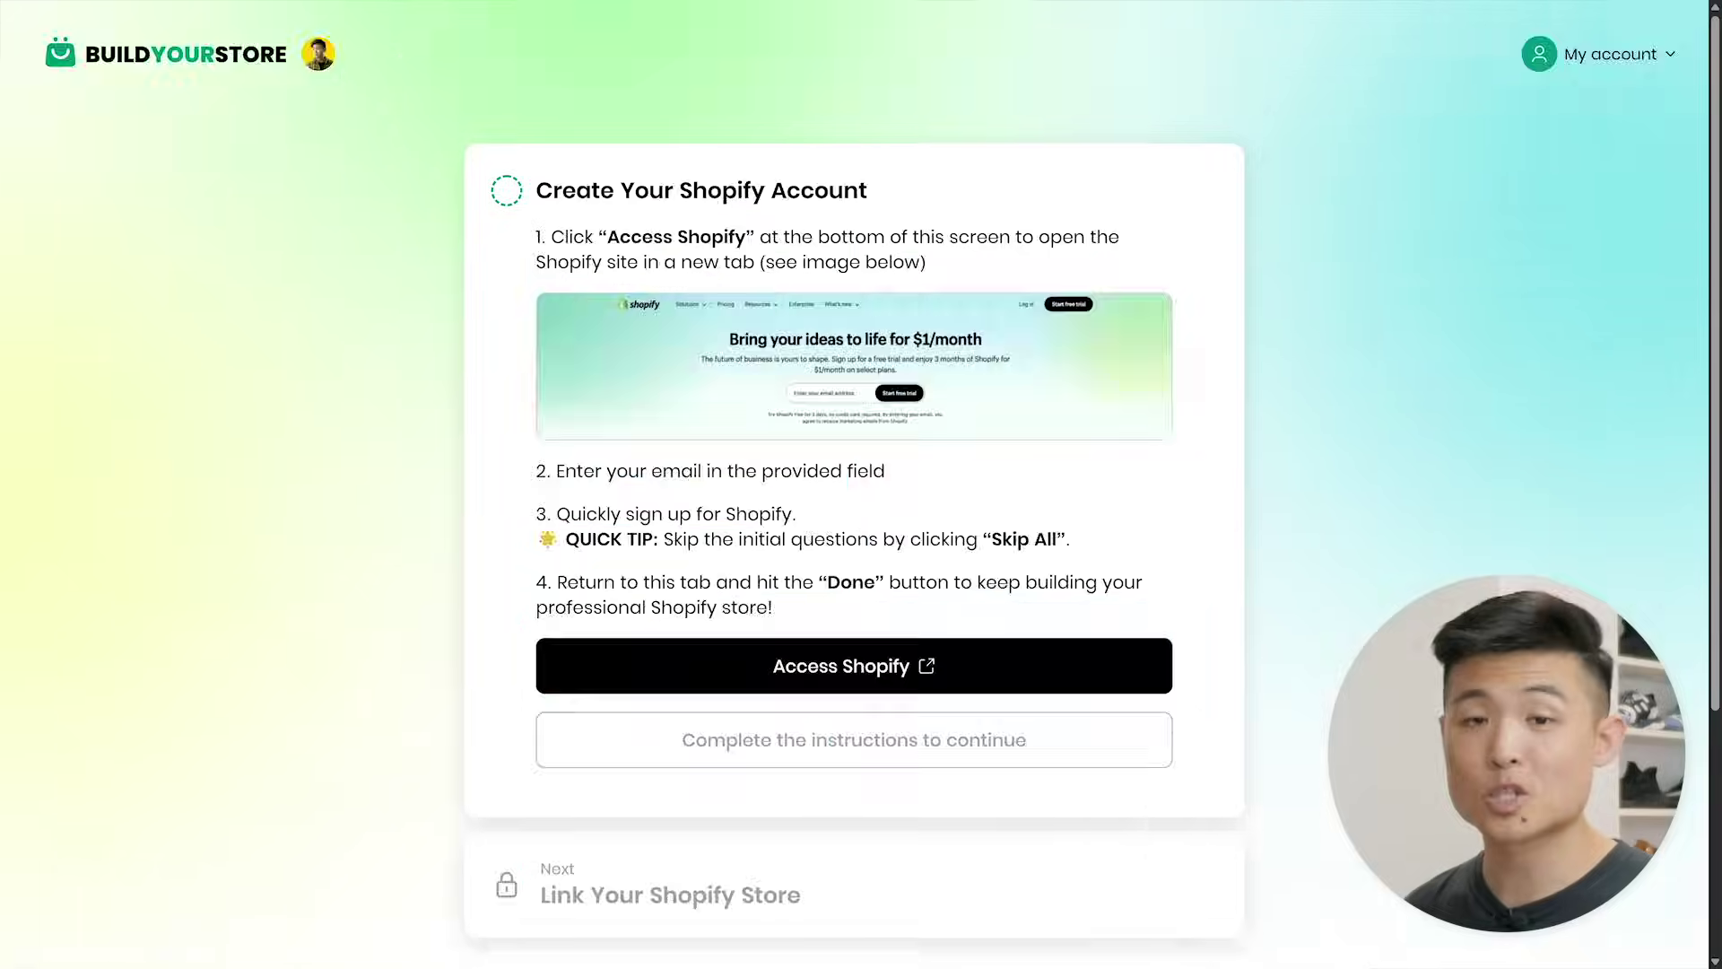
click(855, 672)
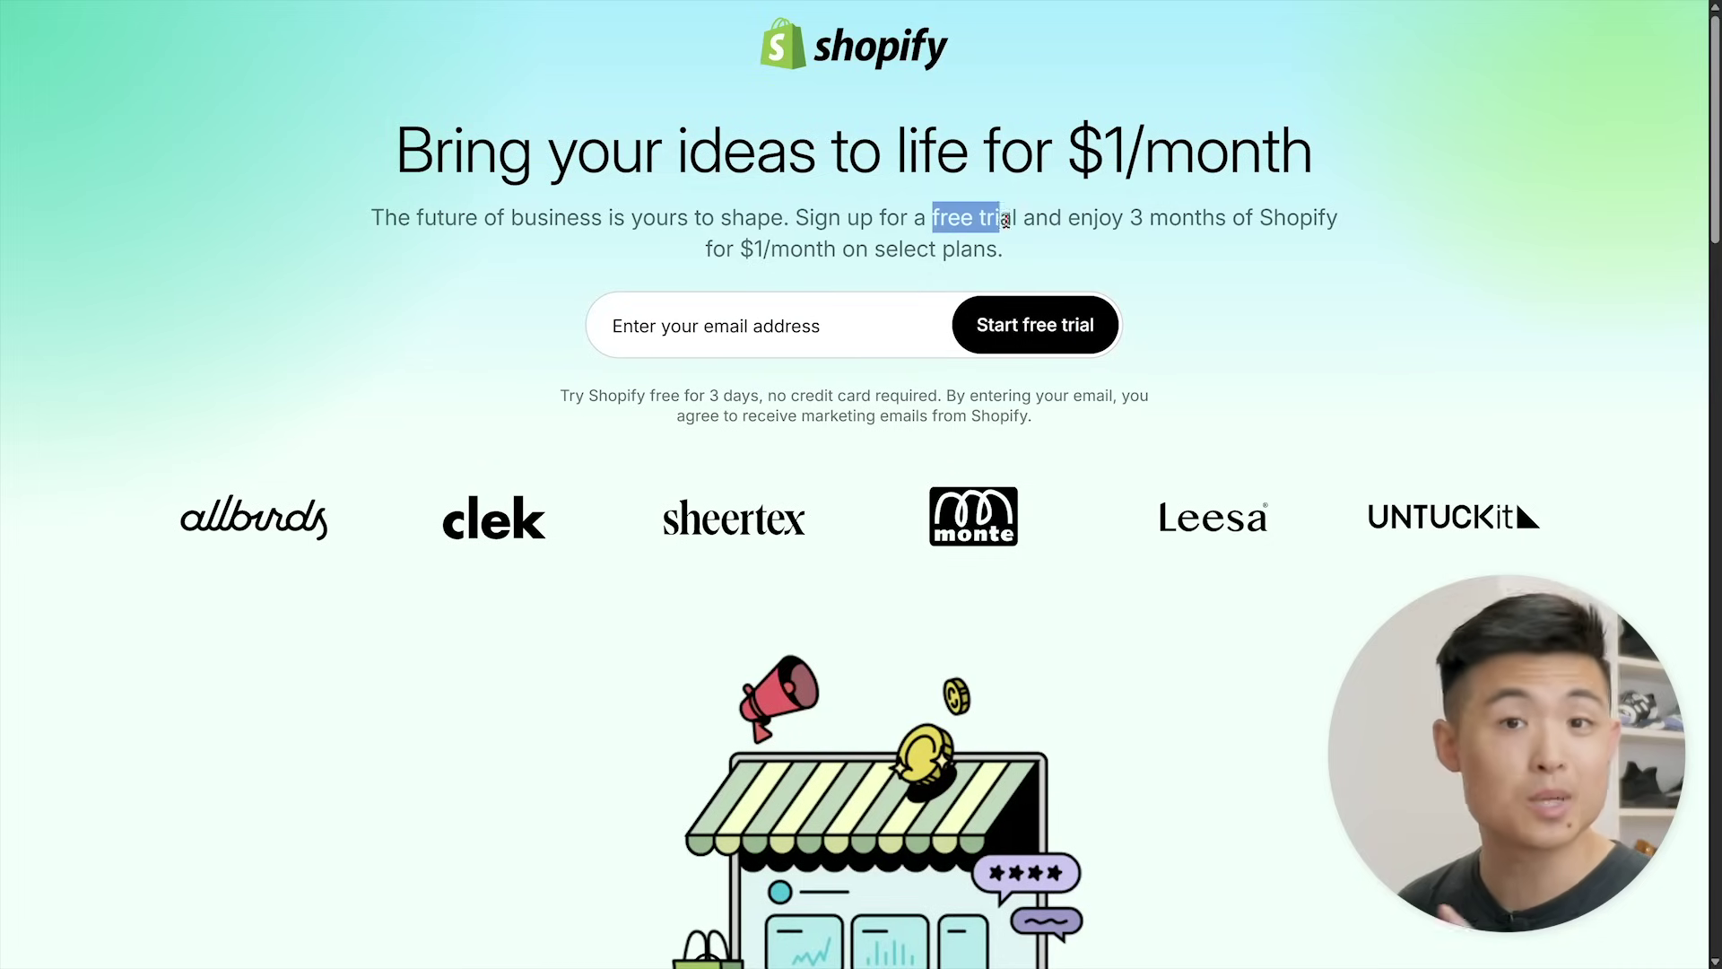
- Create a Shopify free-trial account using an e-mail address and a password
drag(1064, 161, 1280, 160)
click(1132, 216)
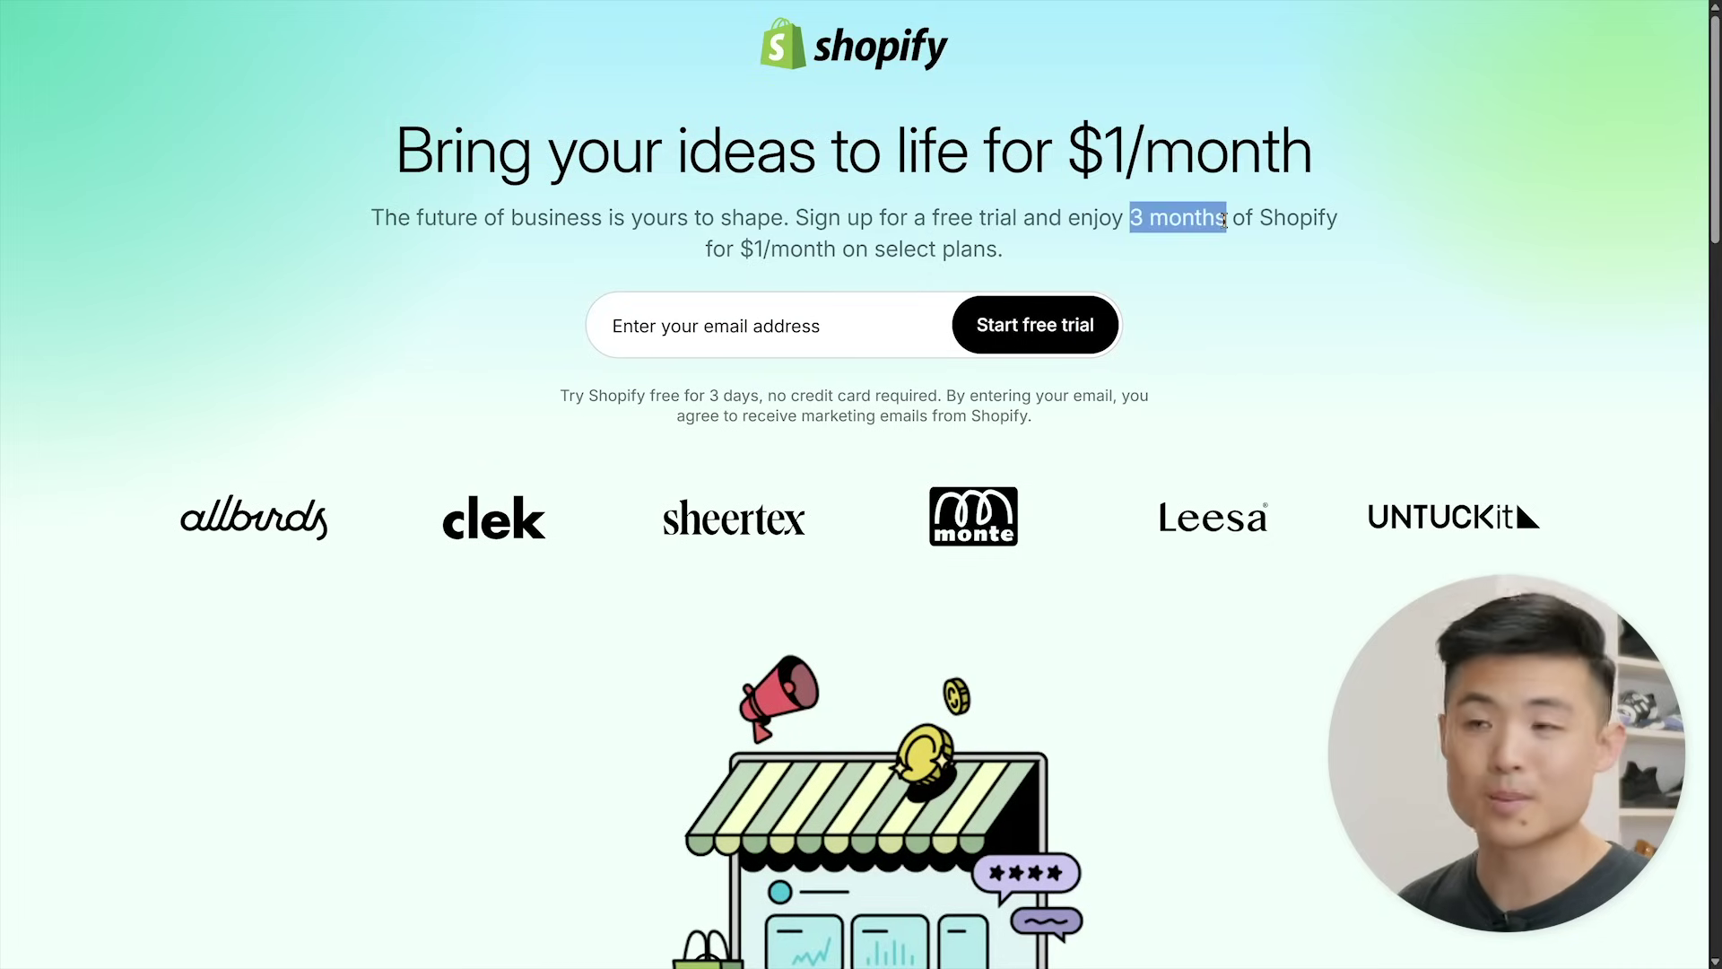
click(875, 325)
text(e)
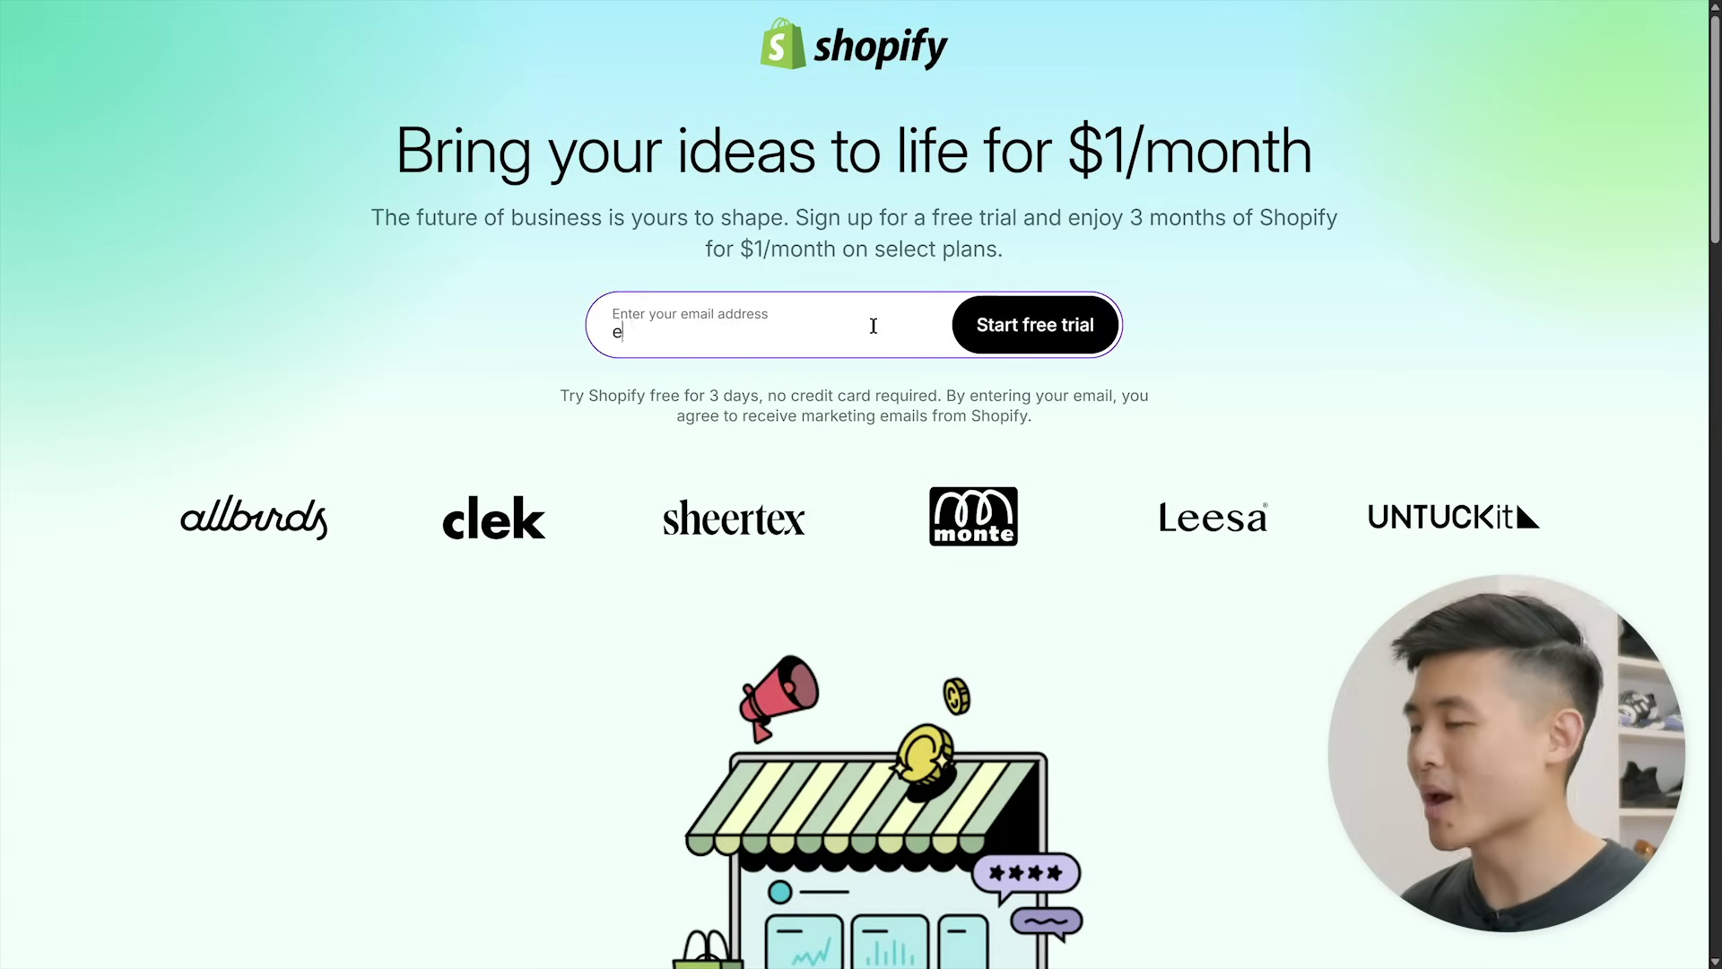
text(xample@gmail.com)
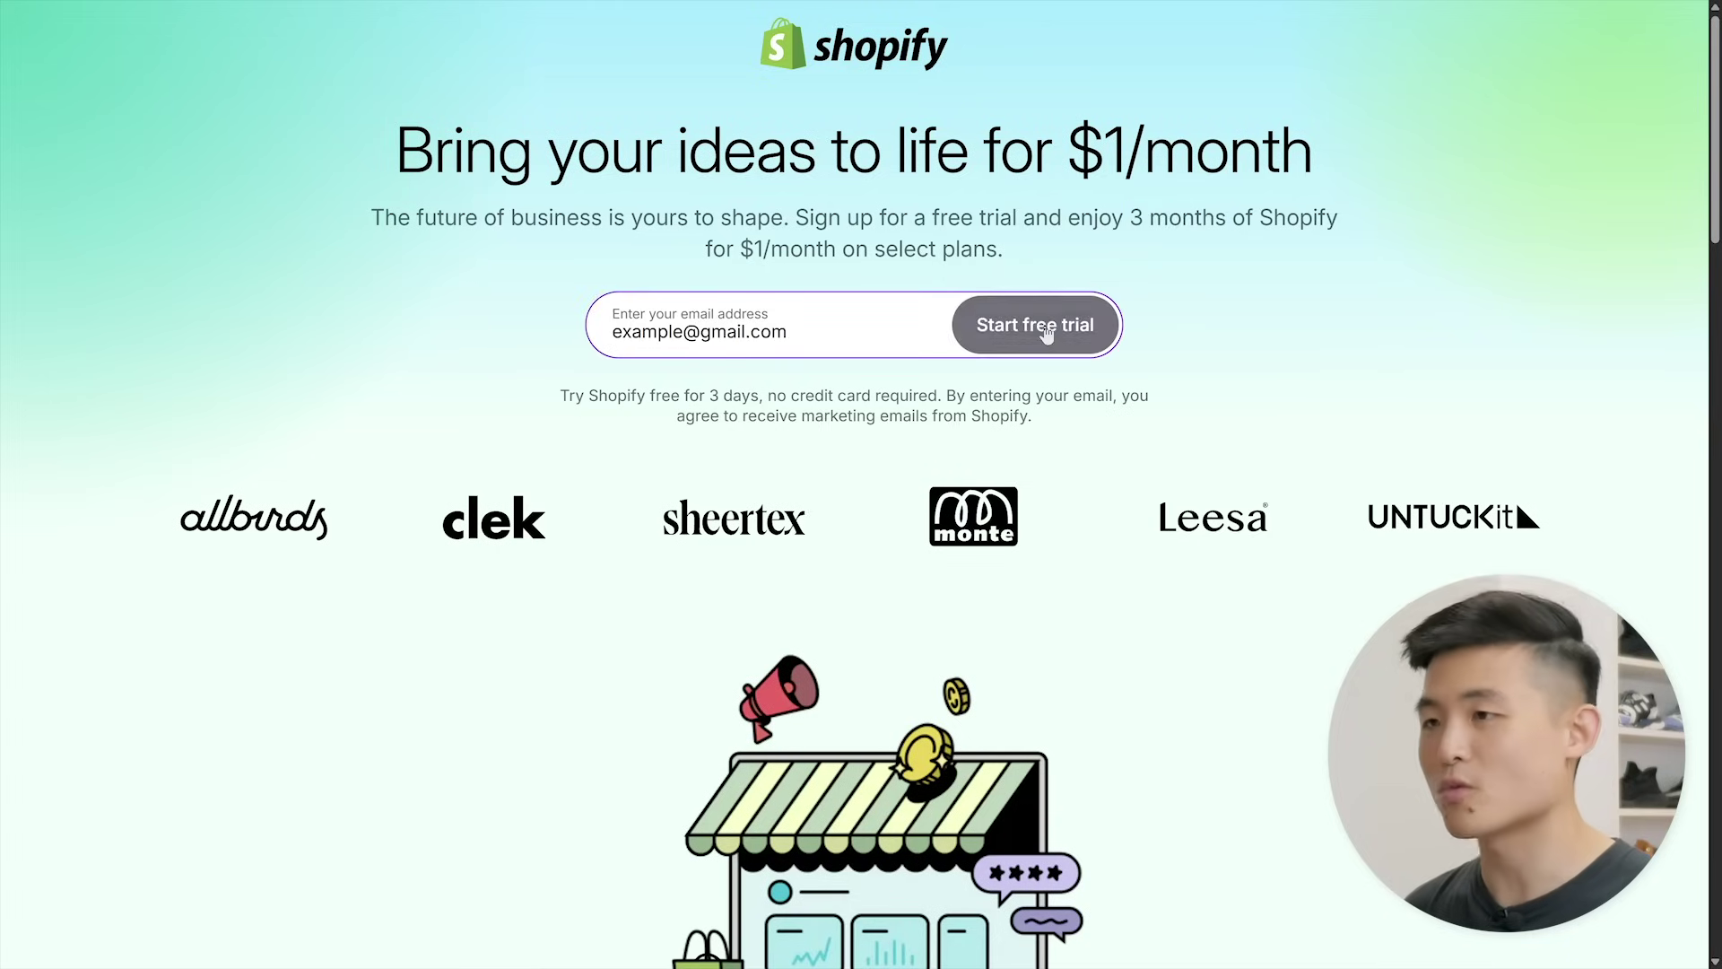
click(1021, 325)
text(password)
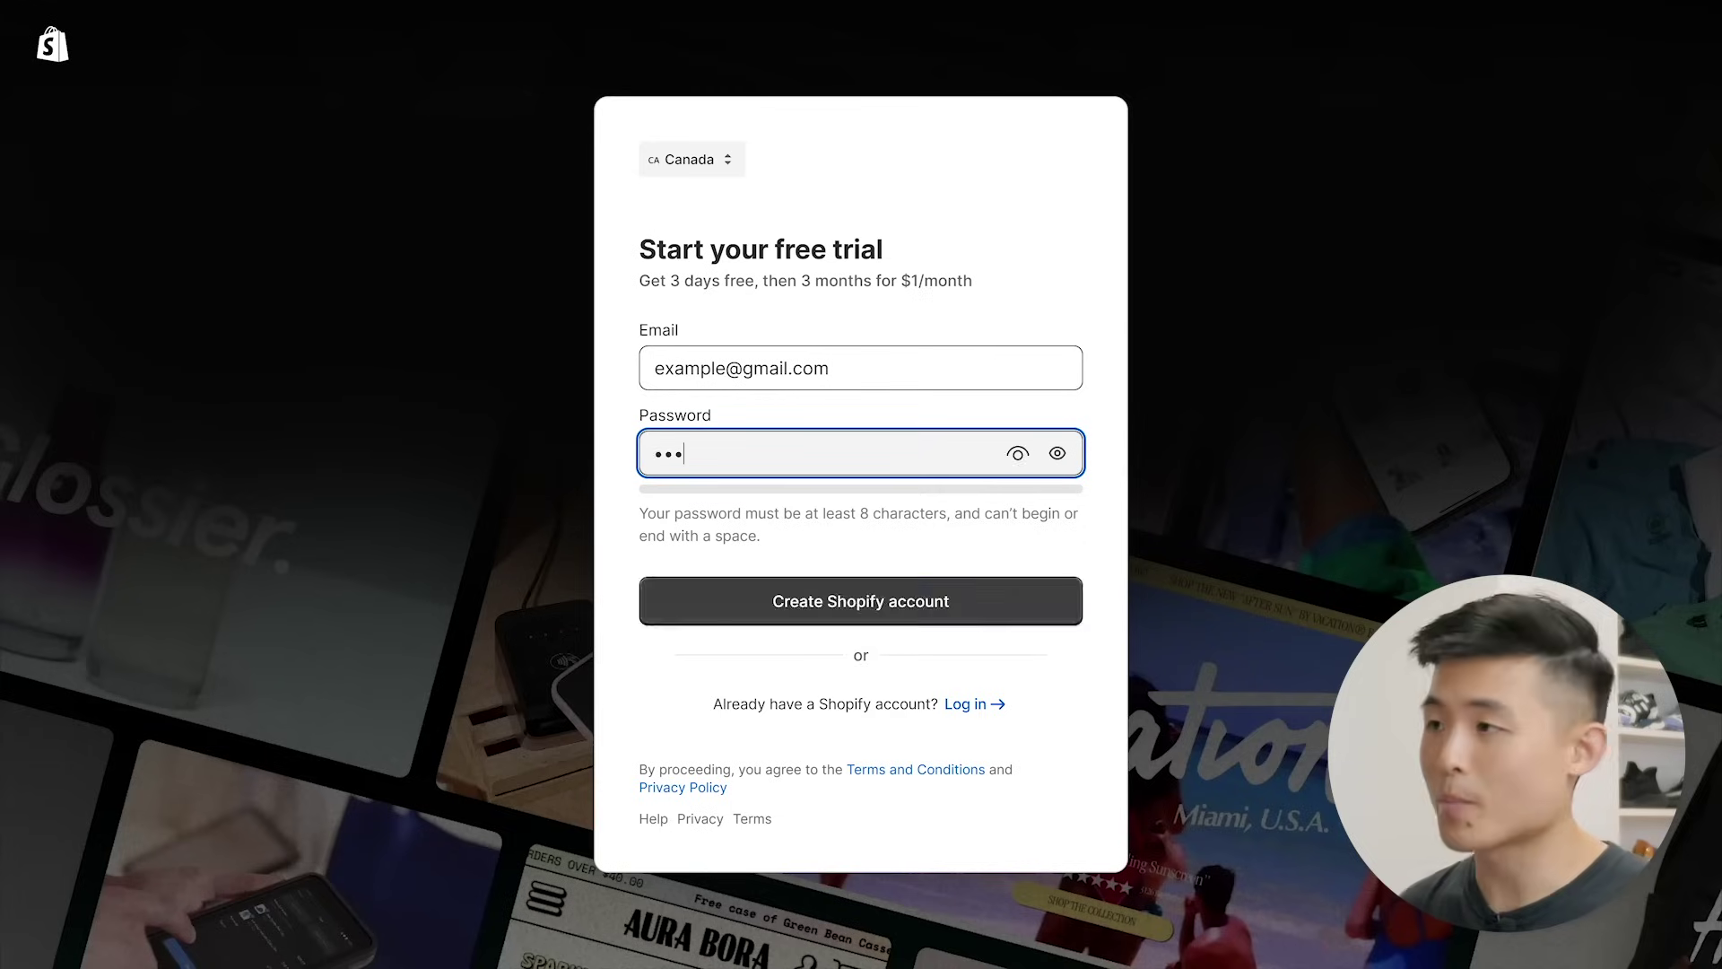
text(12)
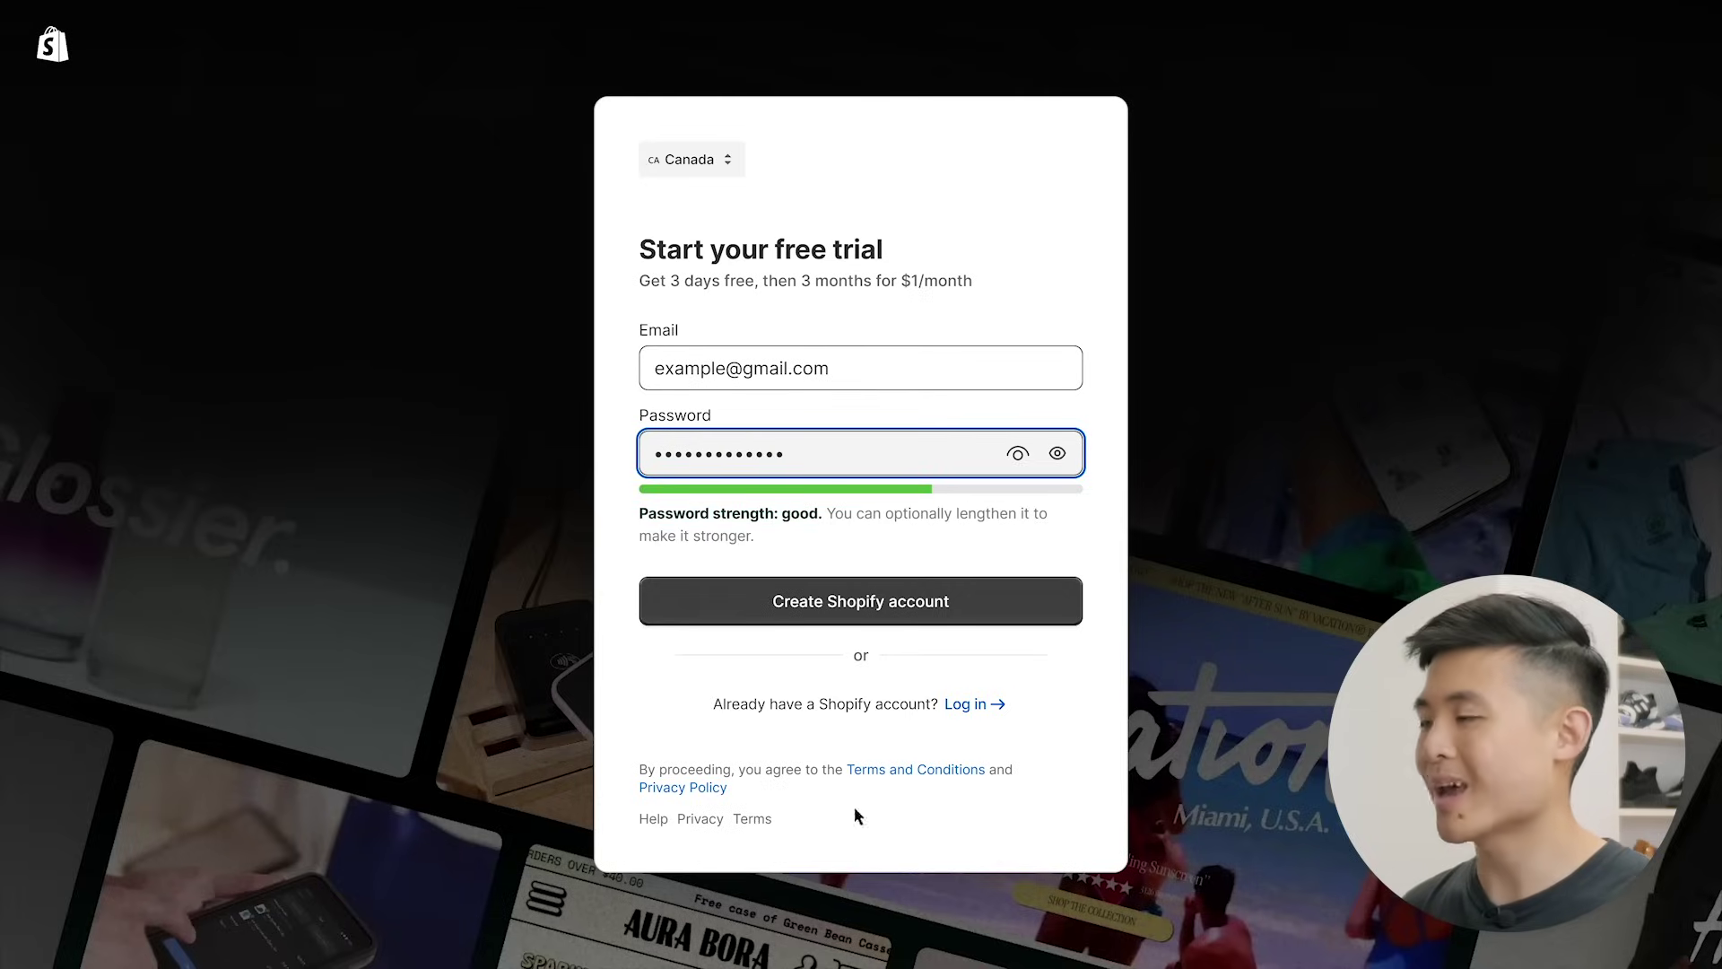
click(859, 614)
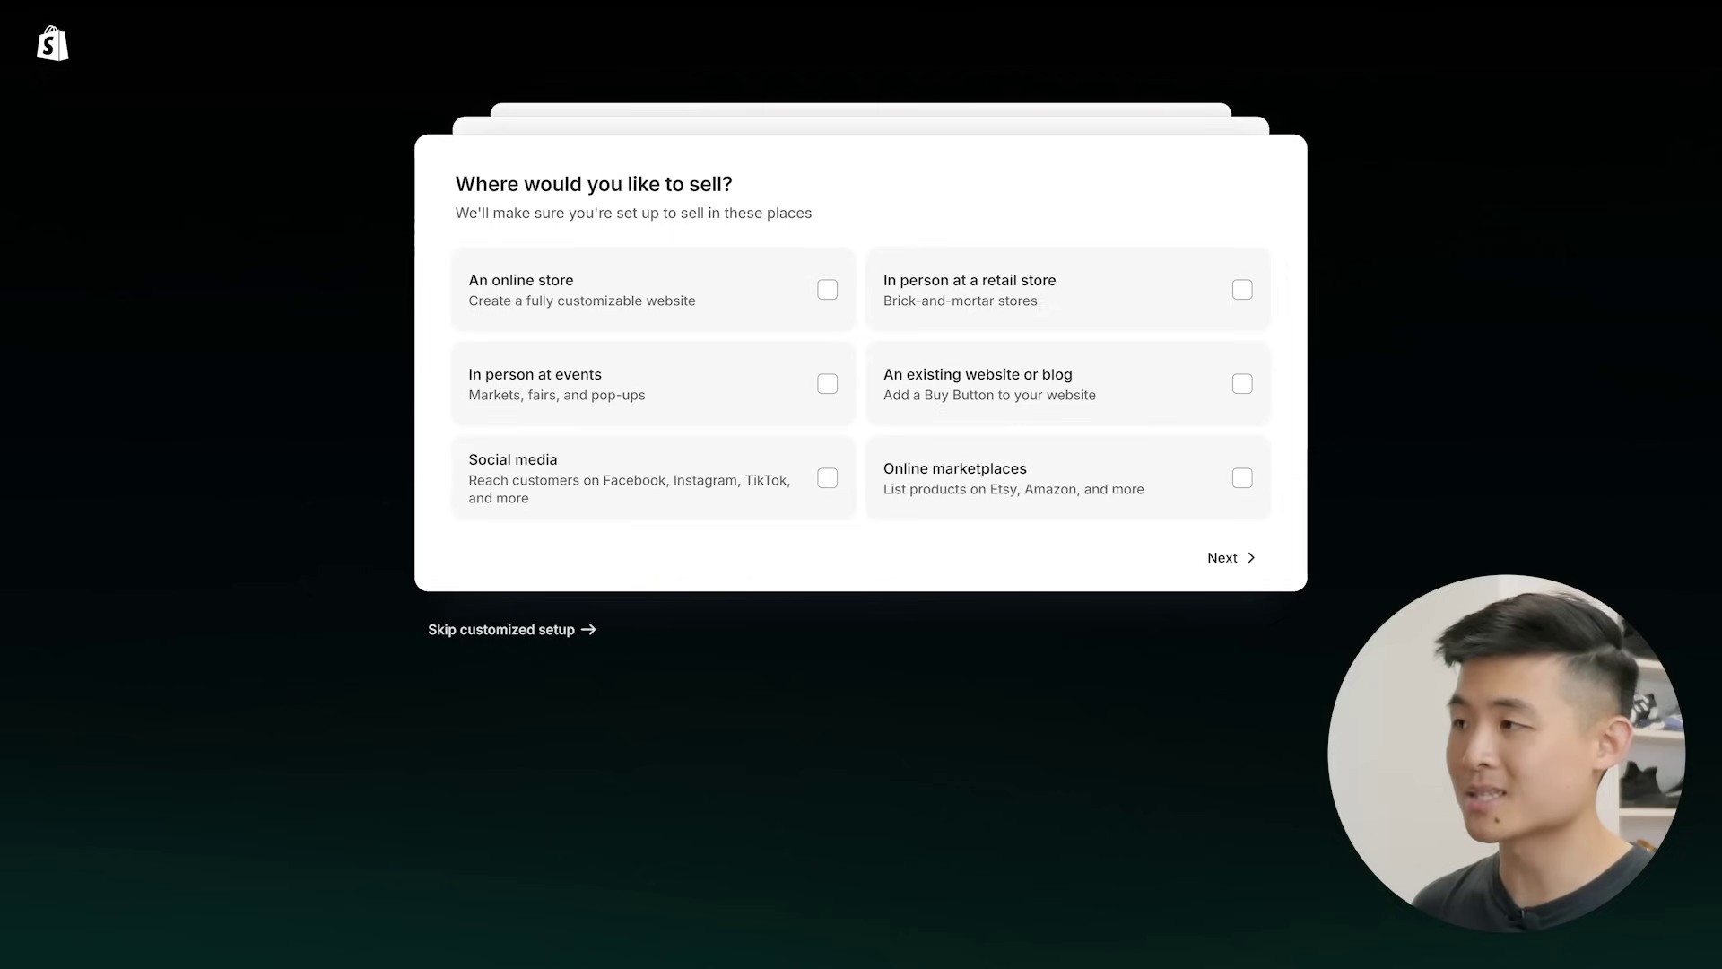
- Skip the setup questions and subscribe to the Basic plan for $1 CAD
click(520, 631)
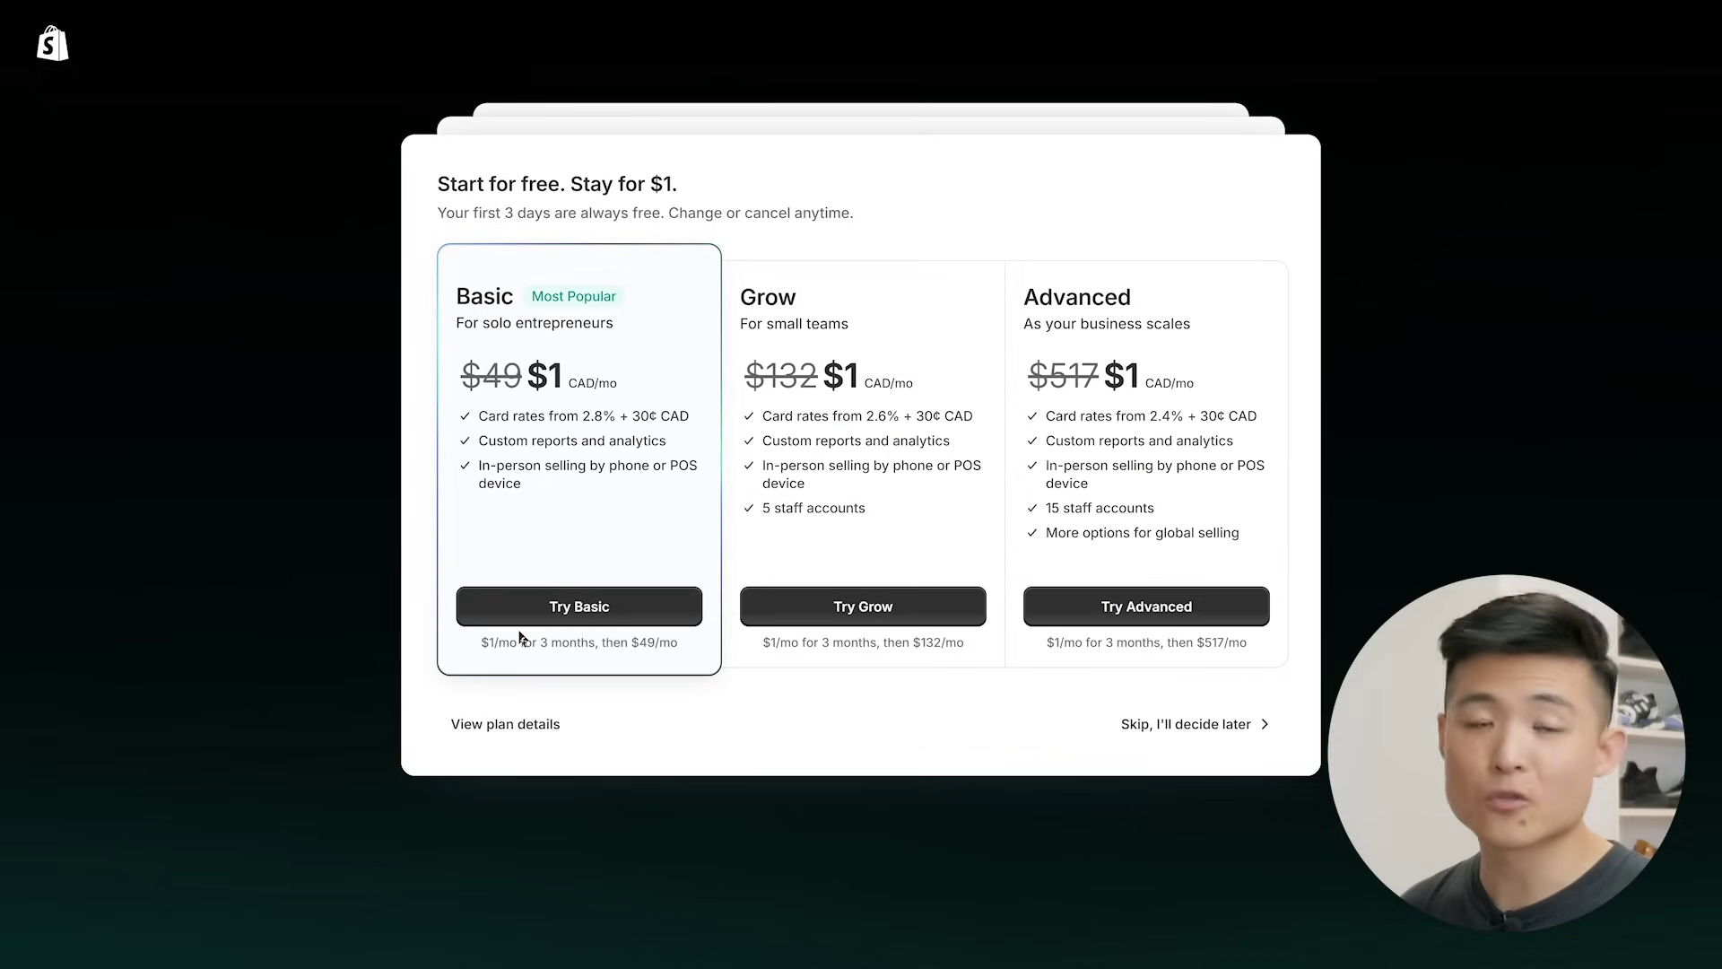
click(578, 615)
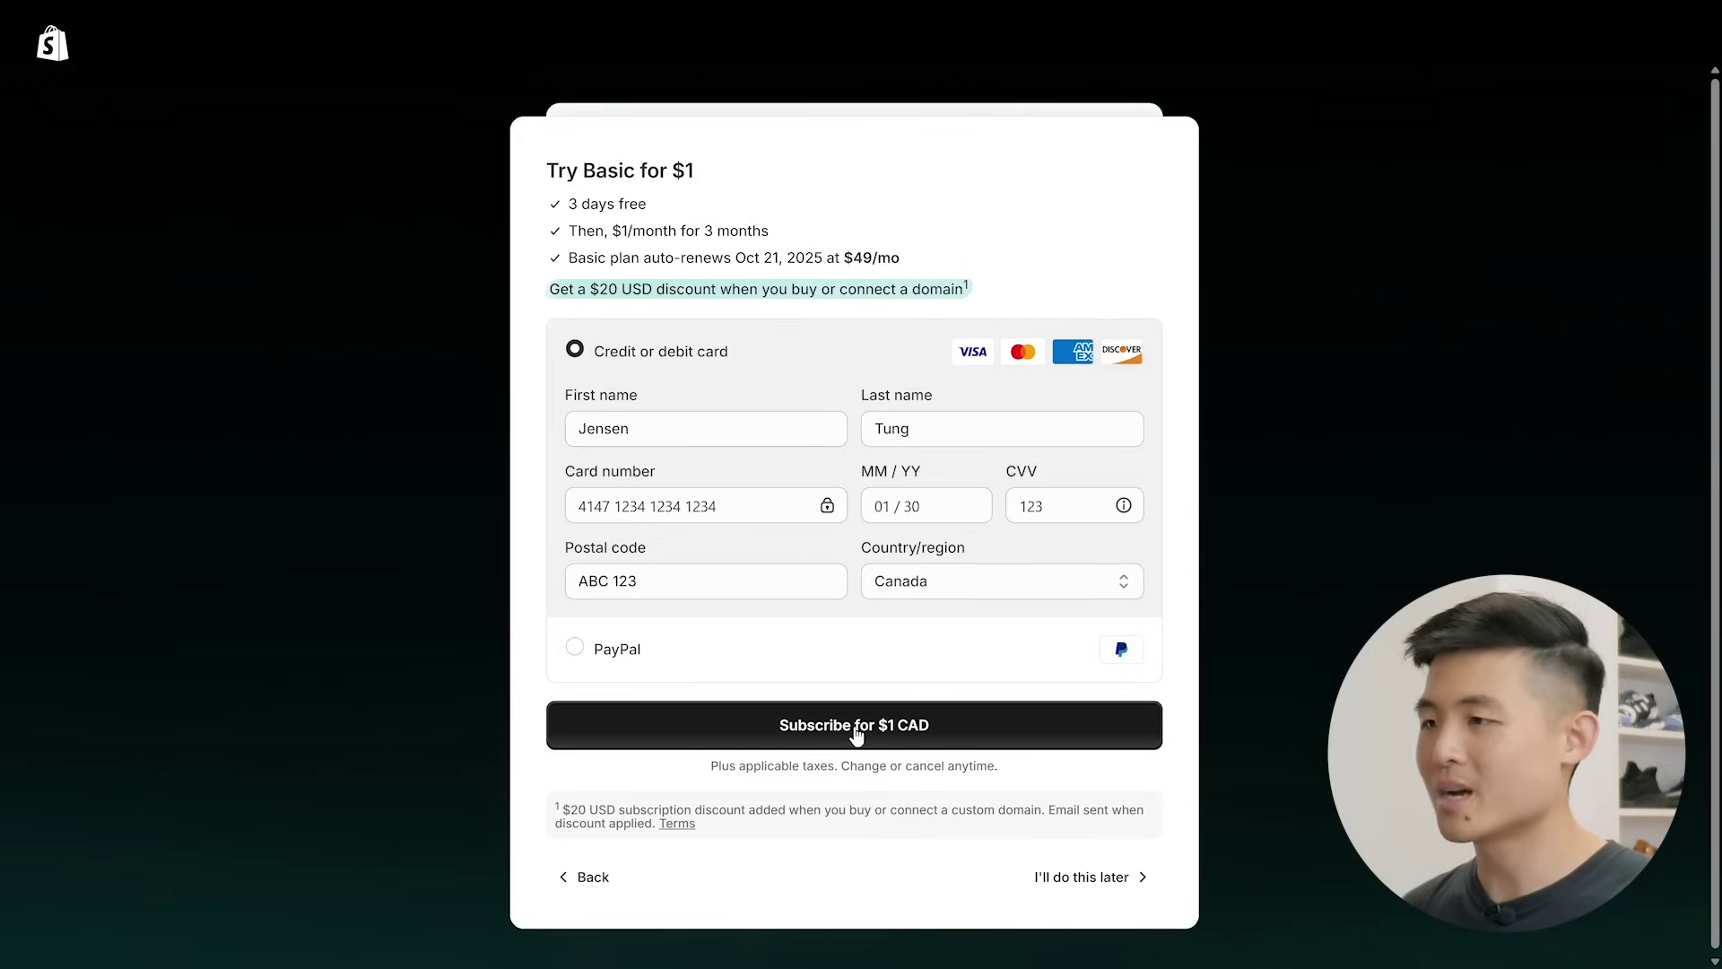
click(854, 728)
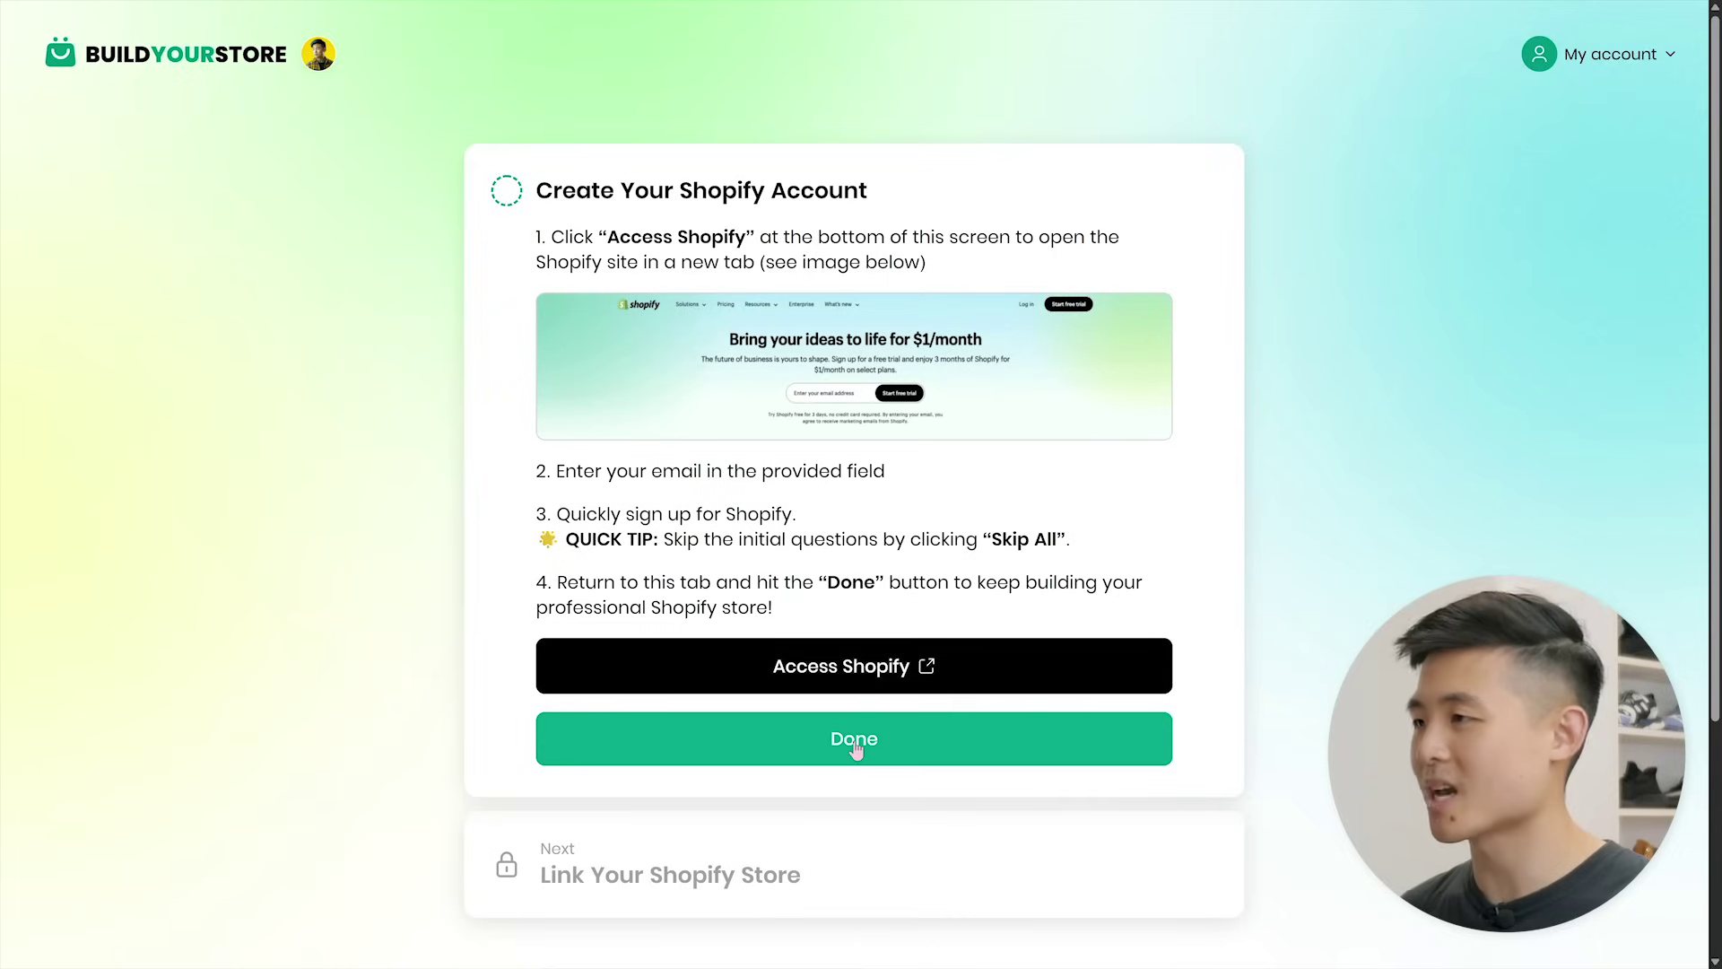
- Copy the Shopify admin URL into BuildYourStore's Store URL field and save it
click(853, 741)
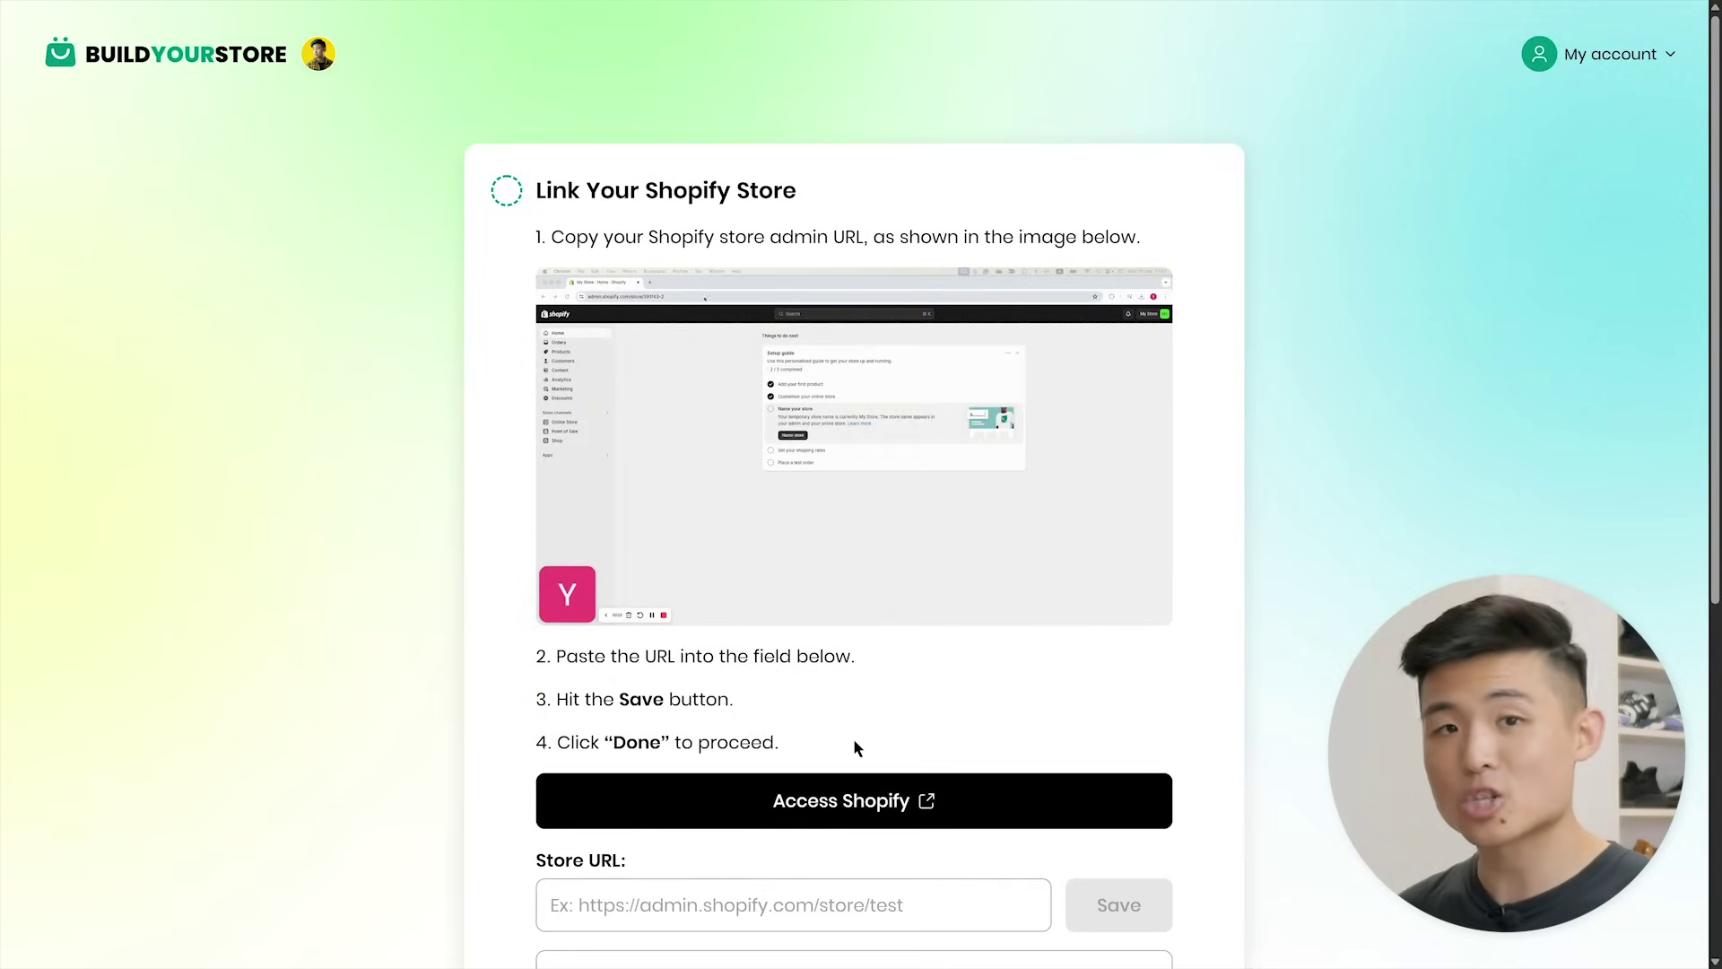
click(851, 805)
mouse_move(821, 11)
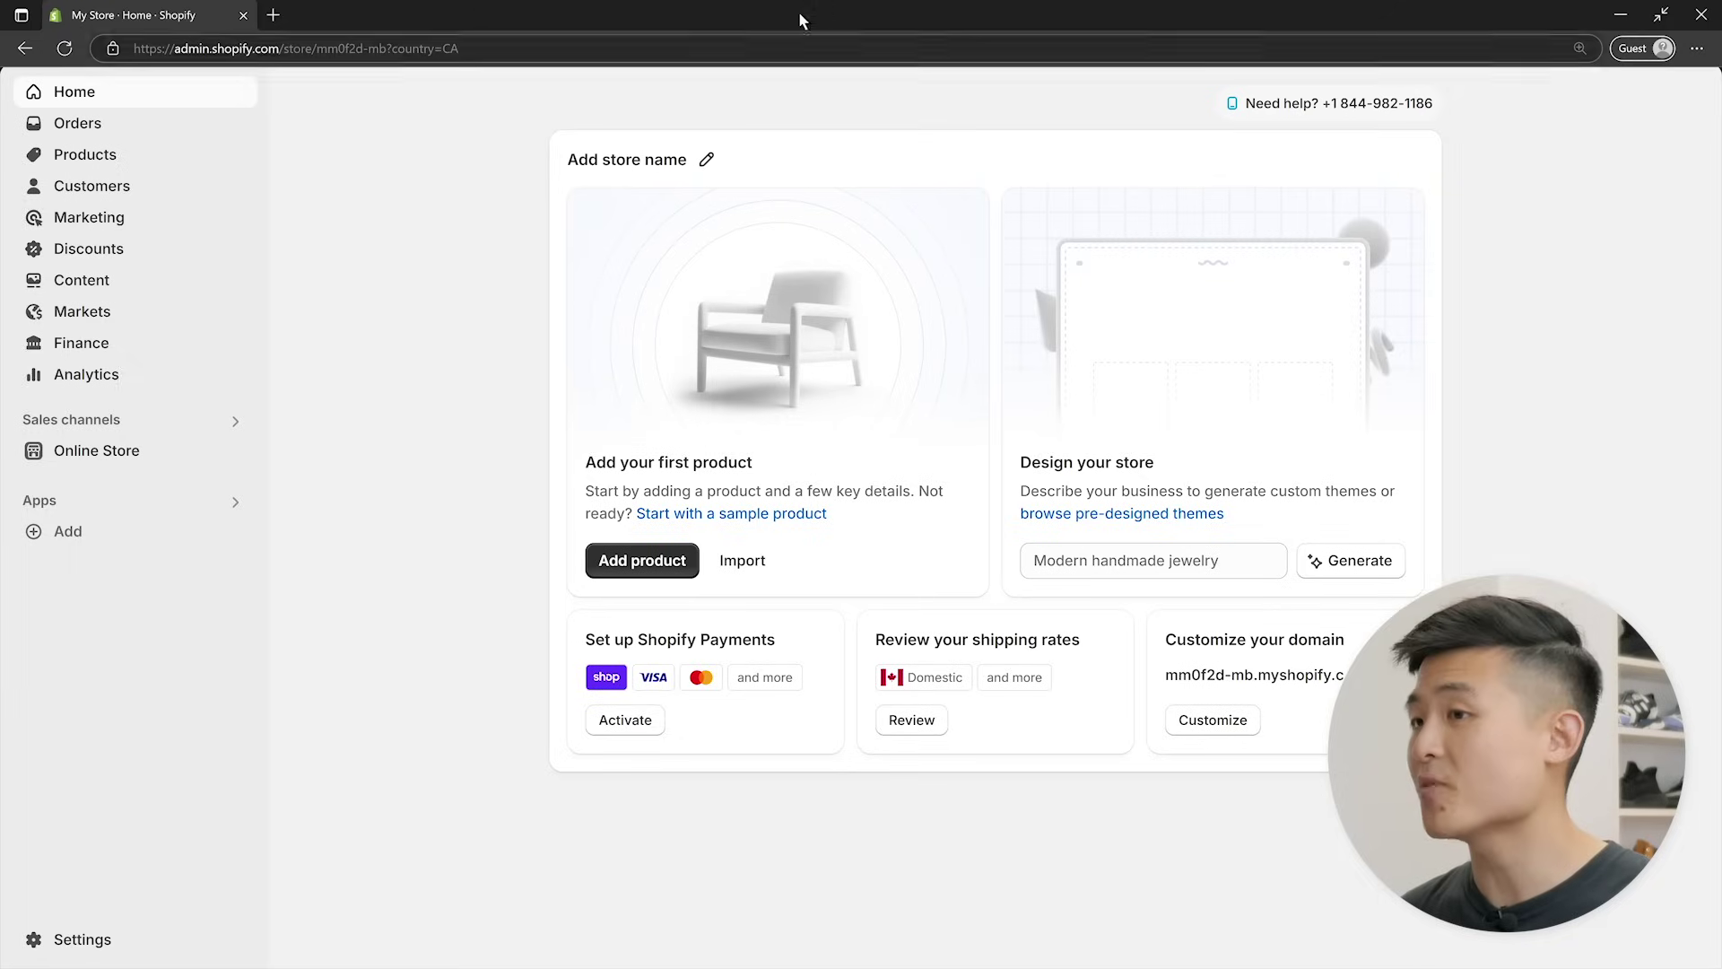
drag(453, 49, 153, 57)
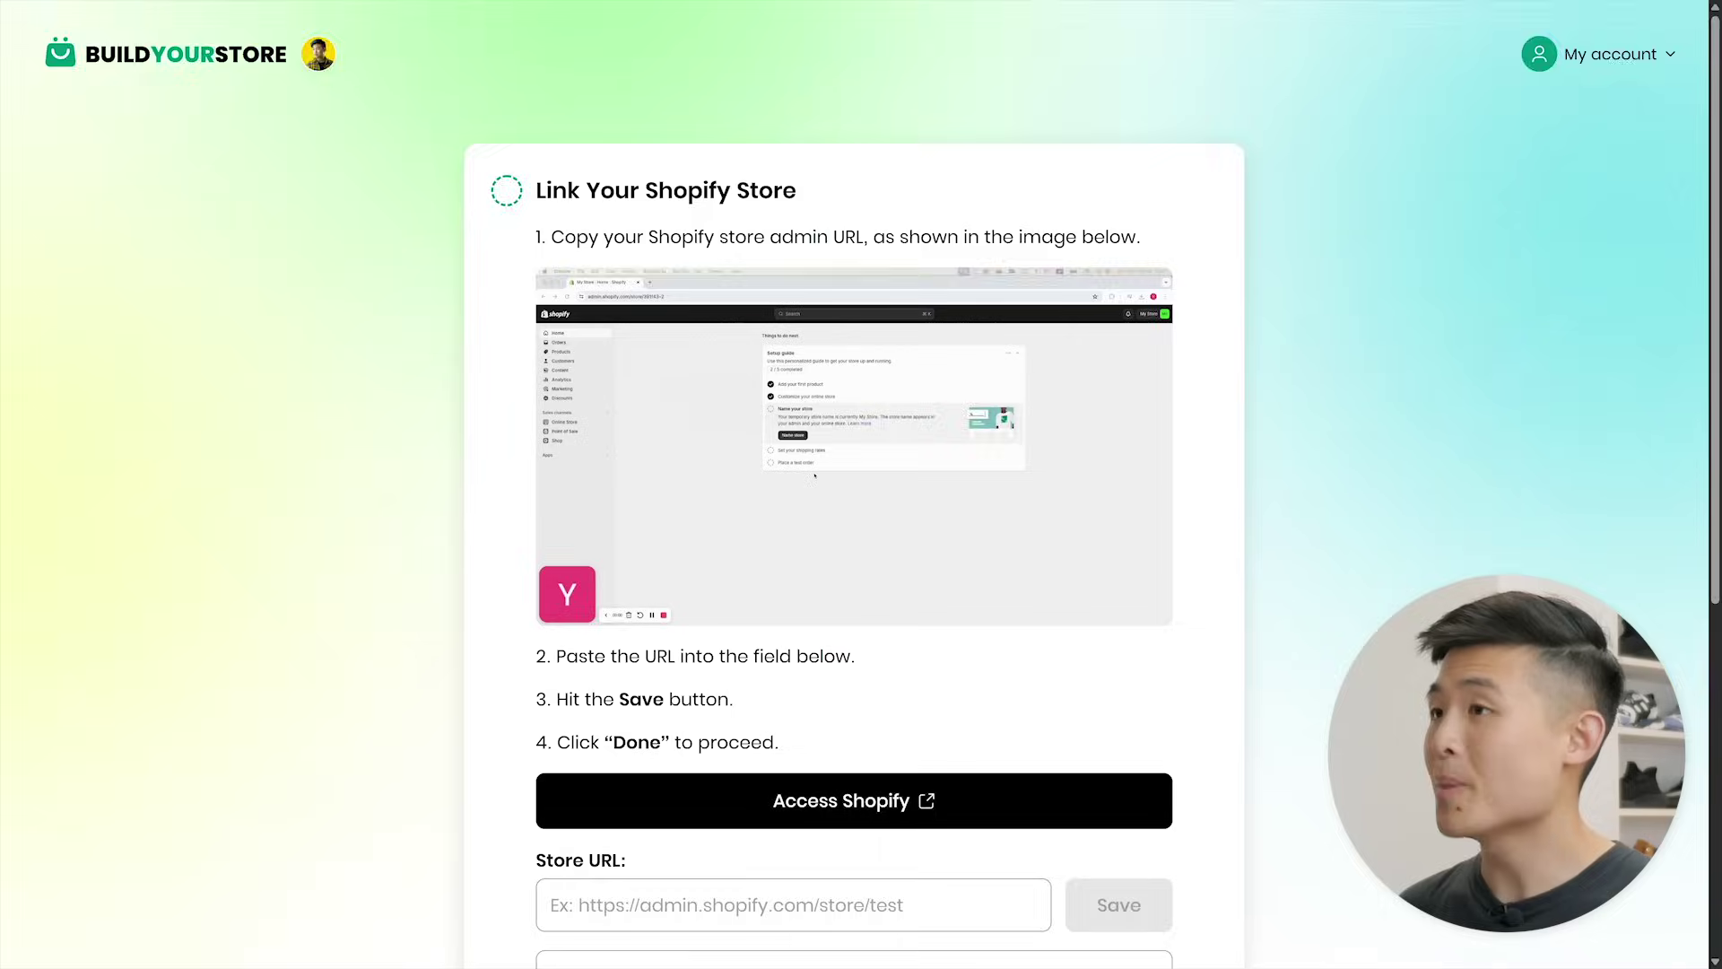
scroll(861, 502, down, 4)
click(843, 456)
text(https://admin.shopify.com/store/mm0f2d-mb?country=CA)
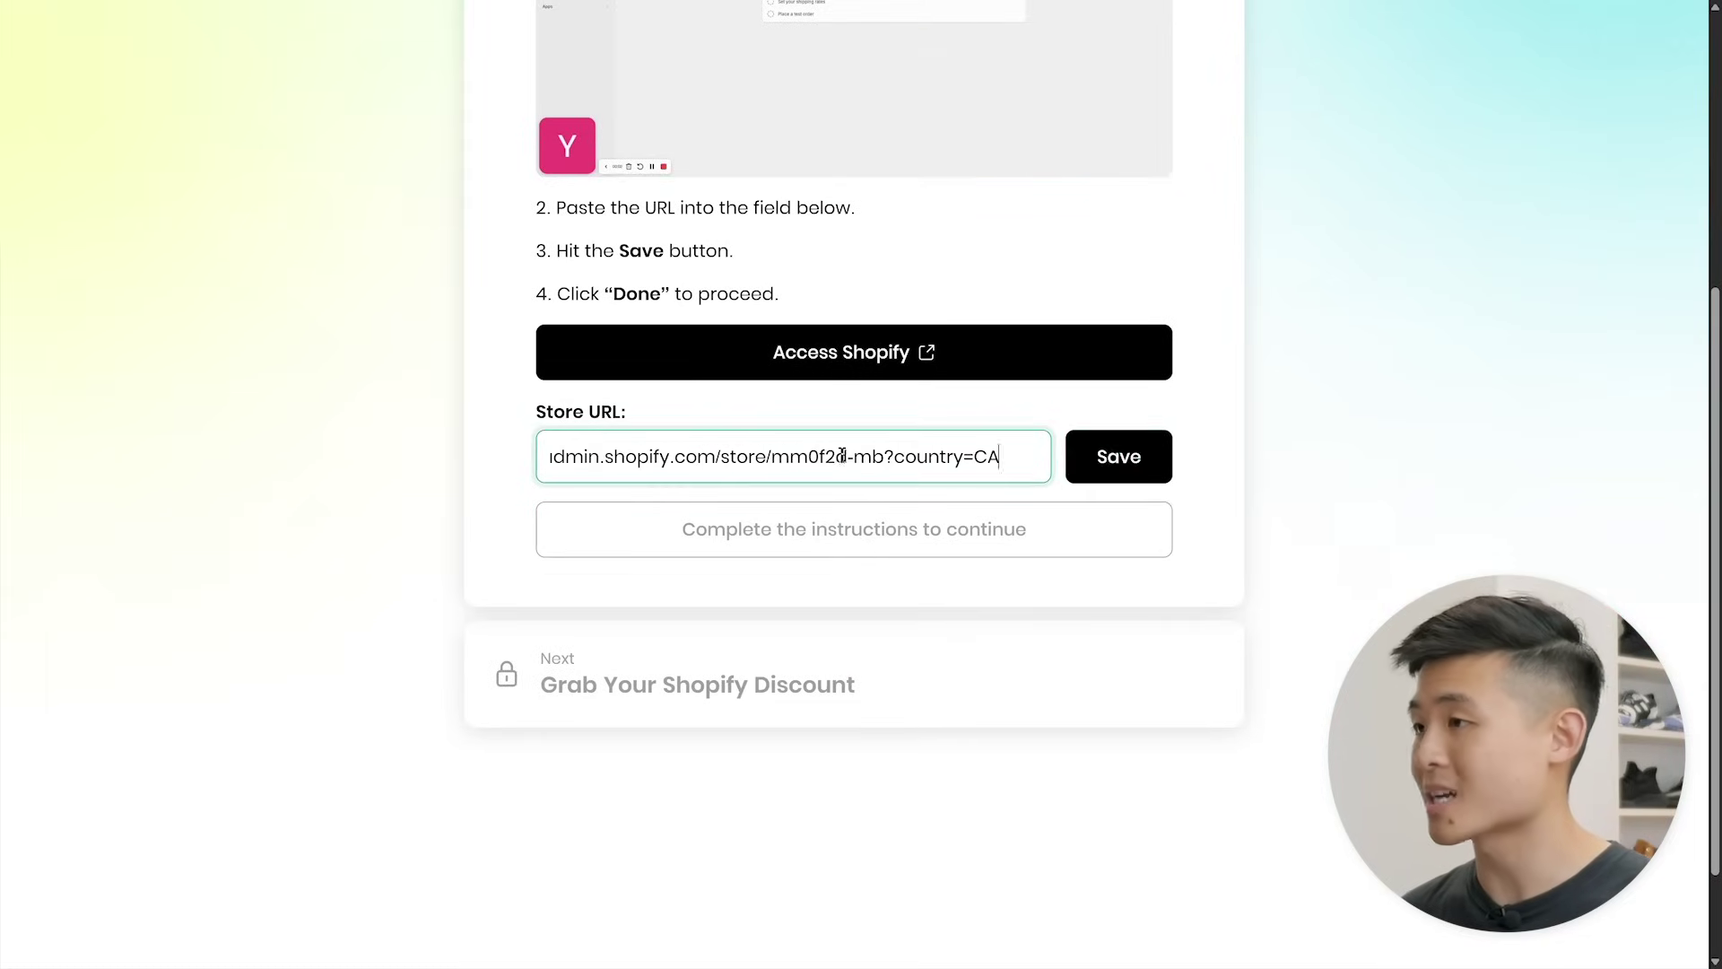
click(1106, 461)
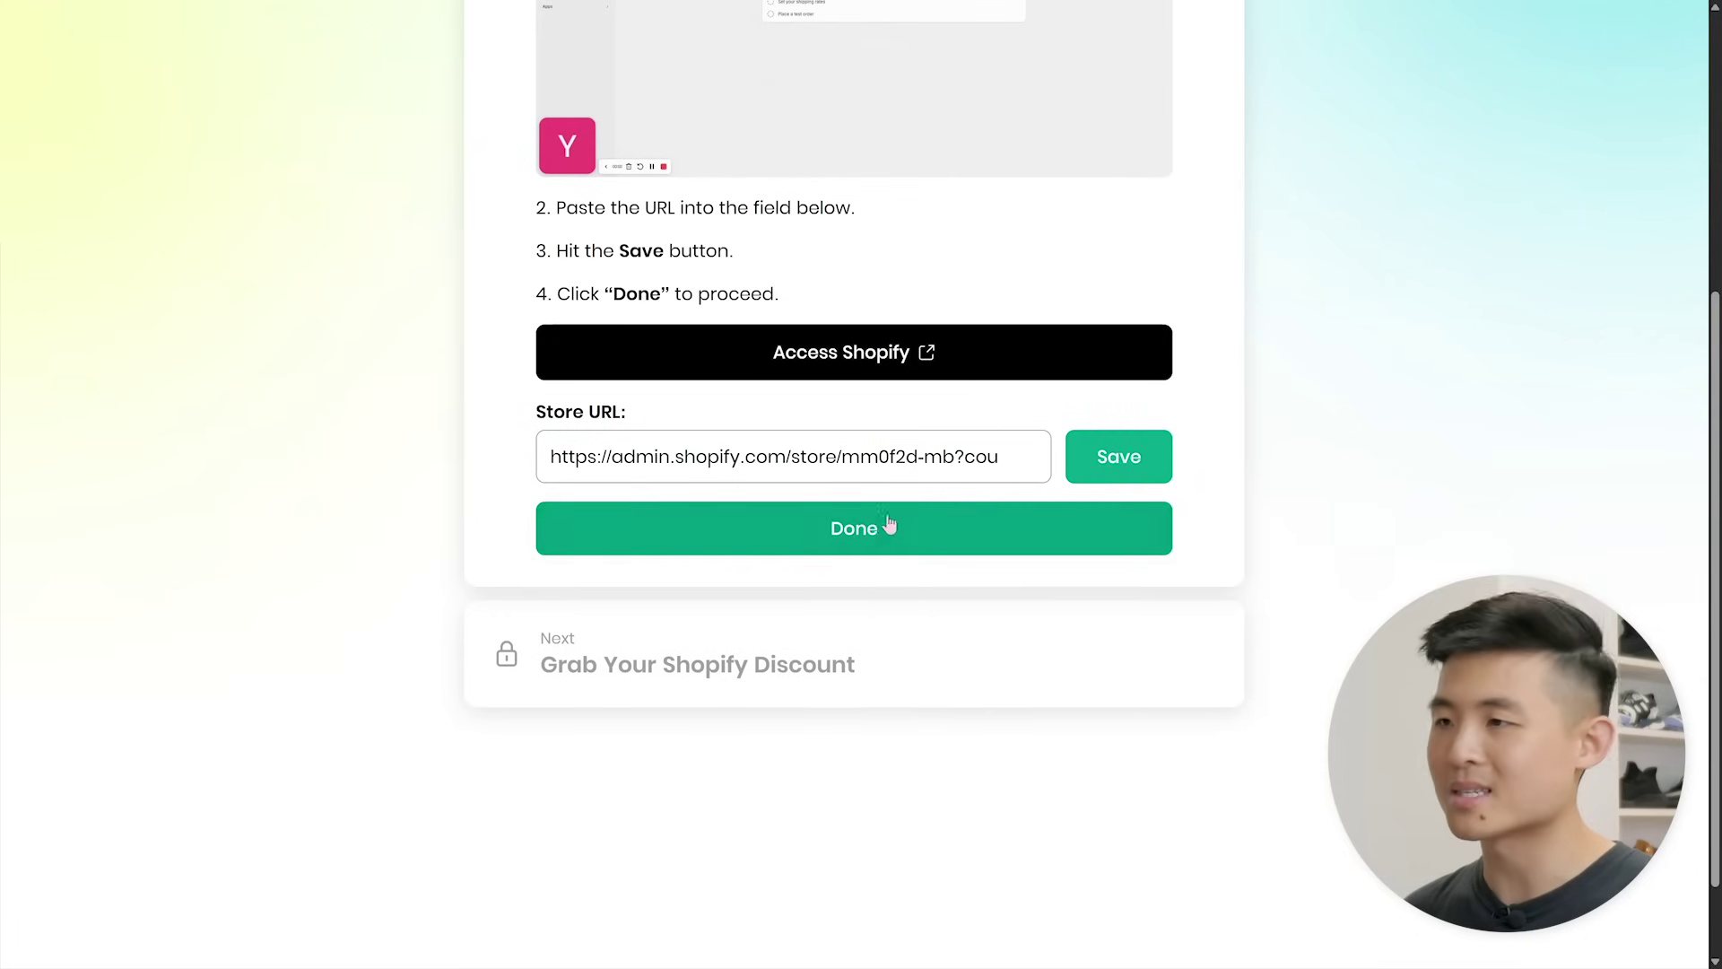
click(888, 524)
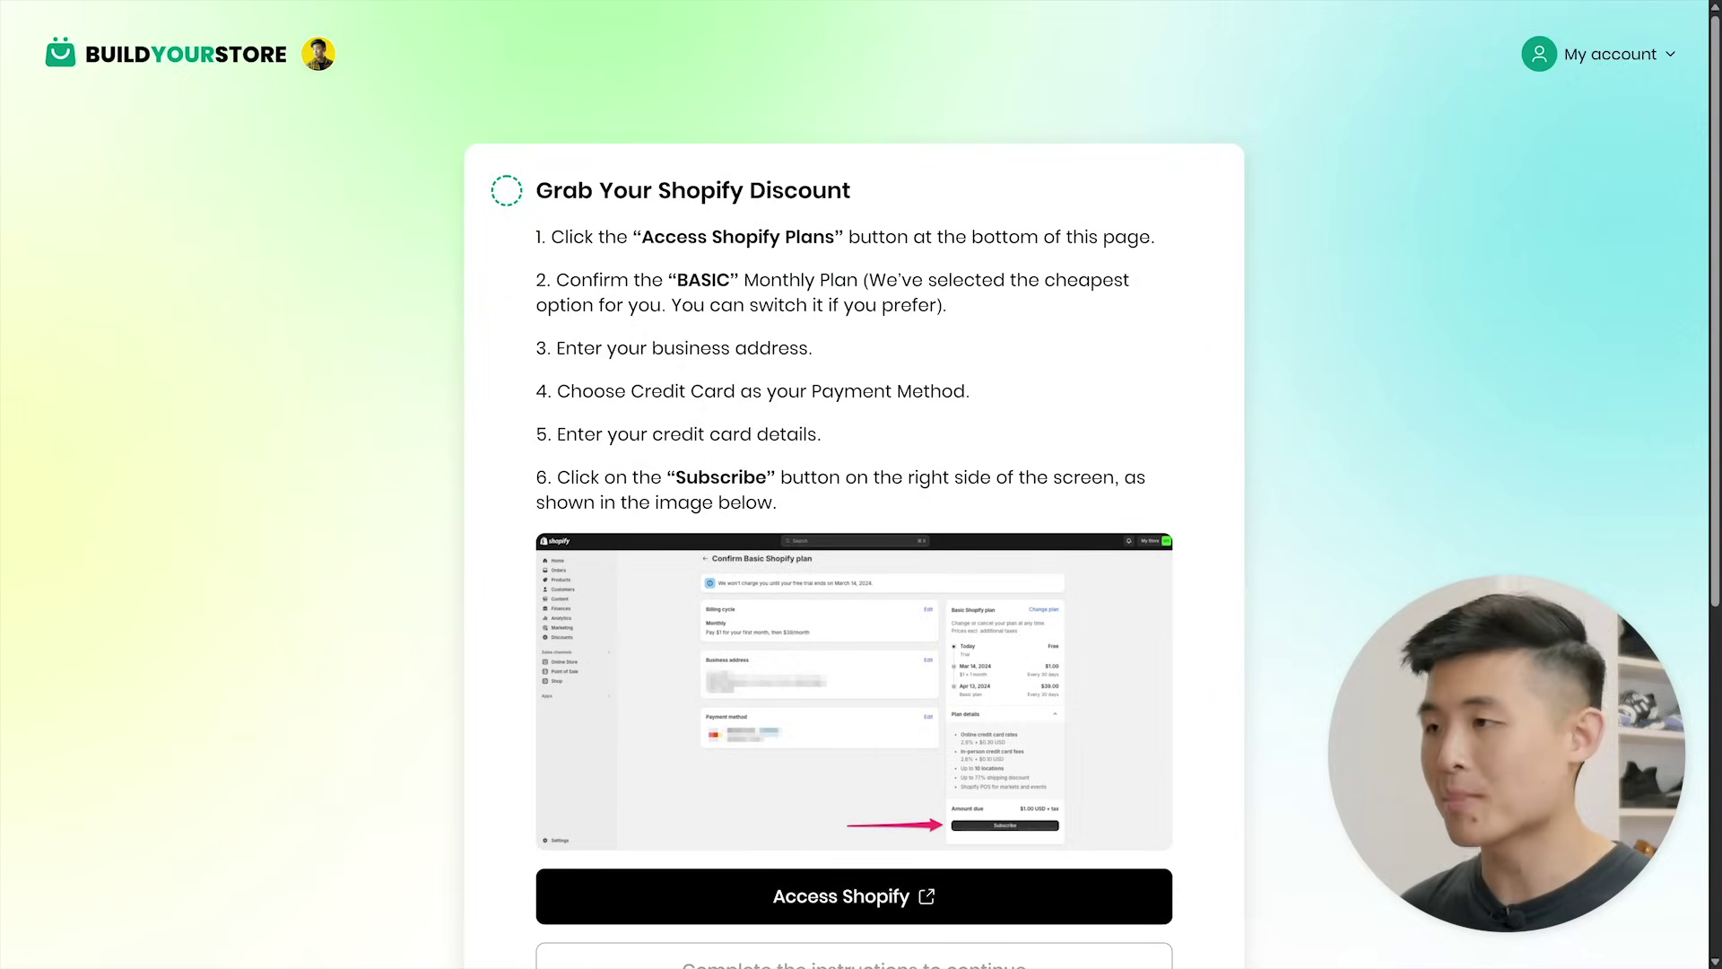
- Finish the discount step and approve installing AI Store Builder on the Shopify store
scroll(861, 485, down, 5)
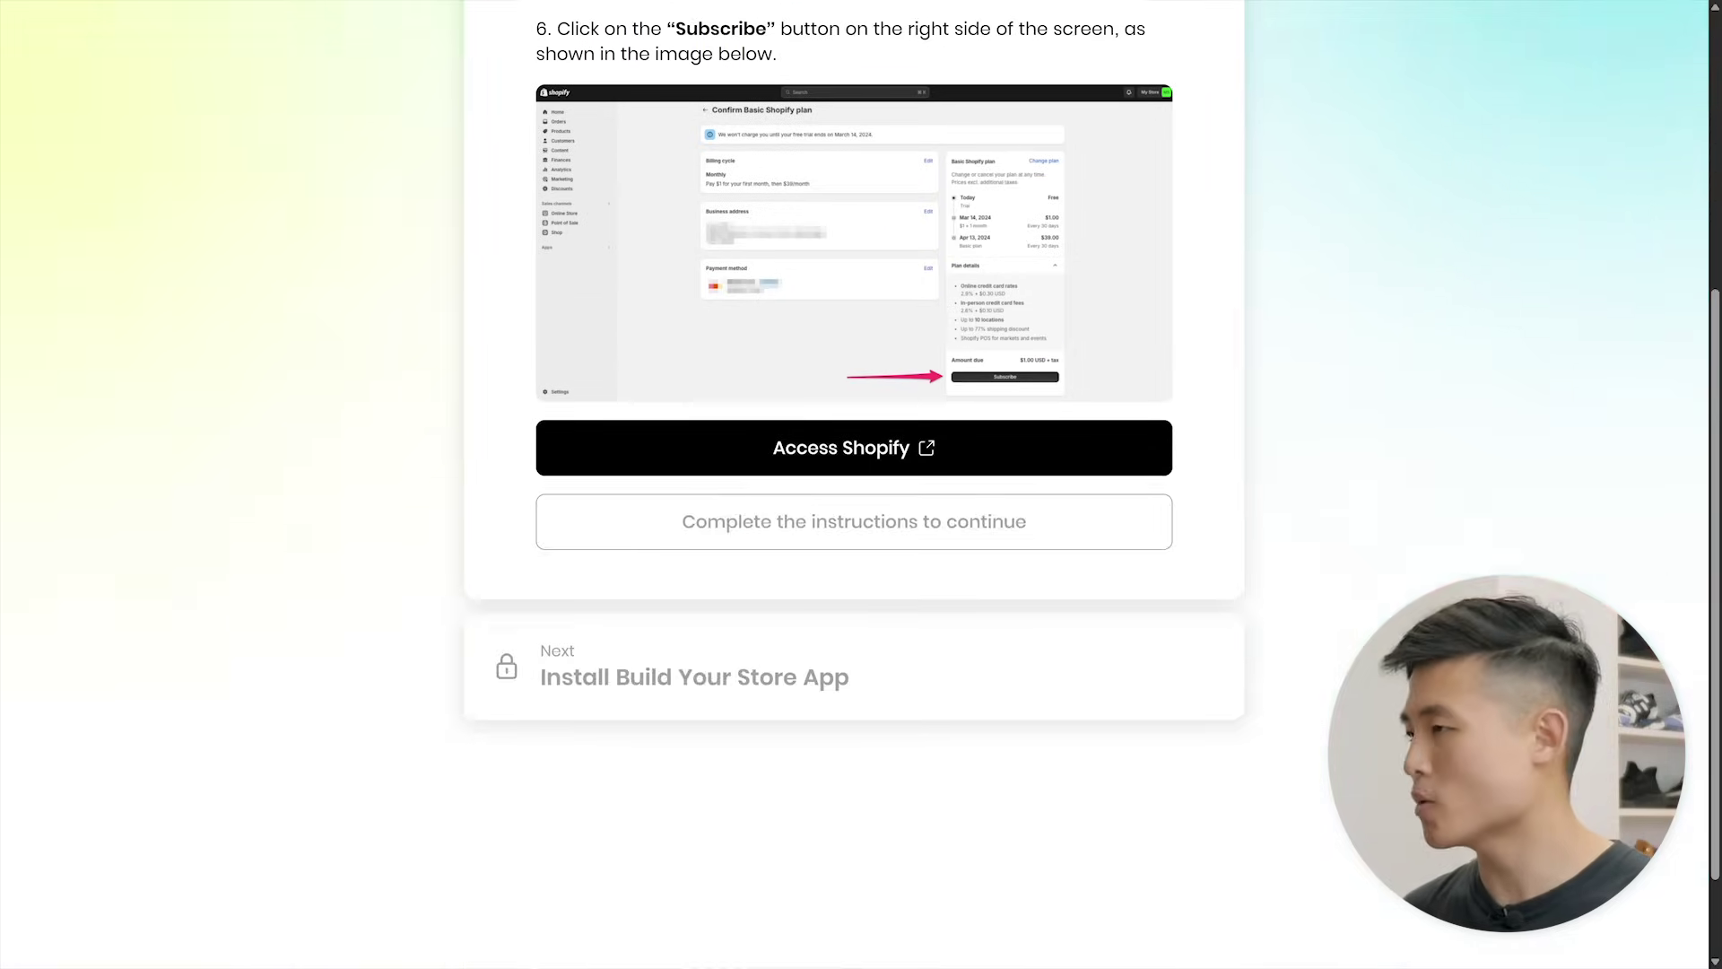
click(843, 454)
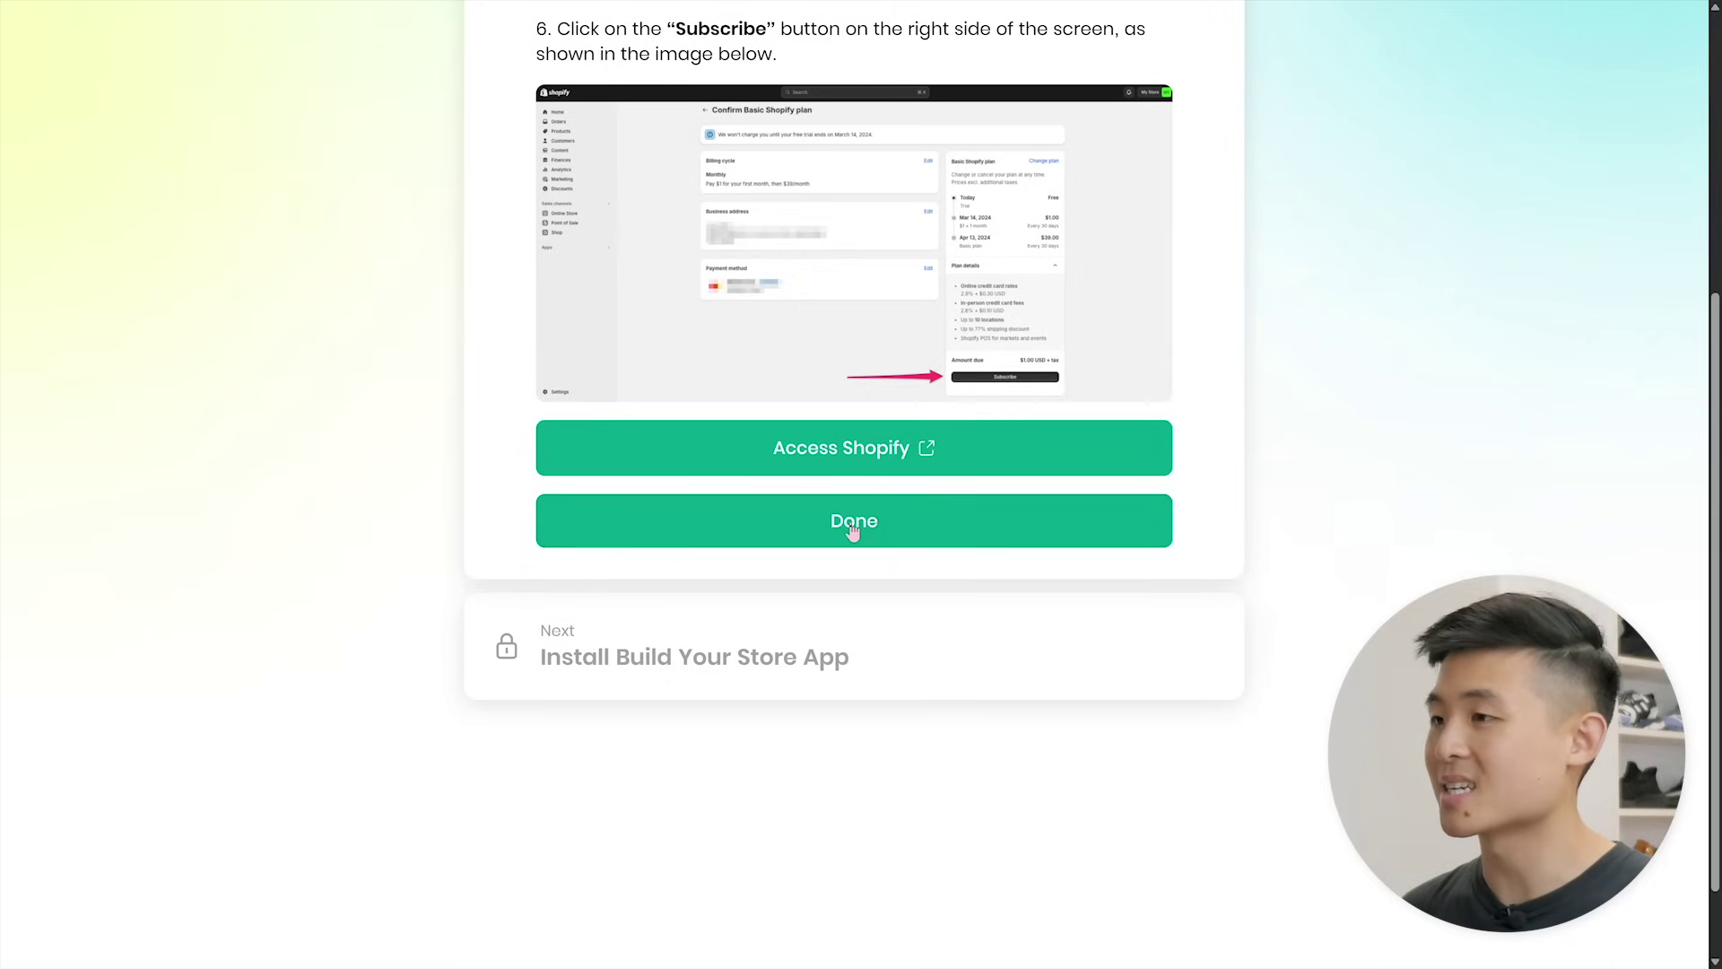
click(853, 531)
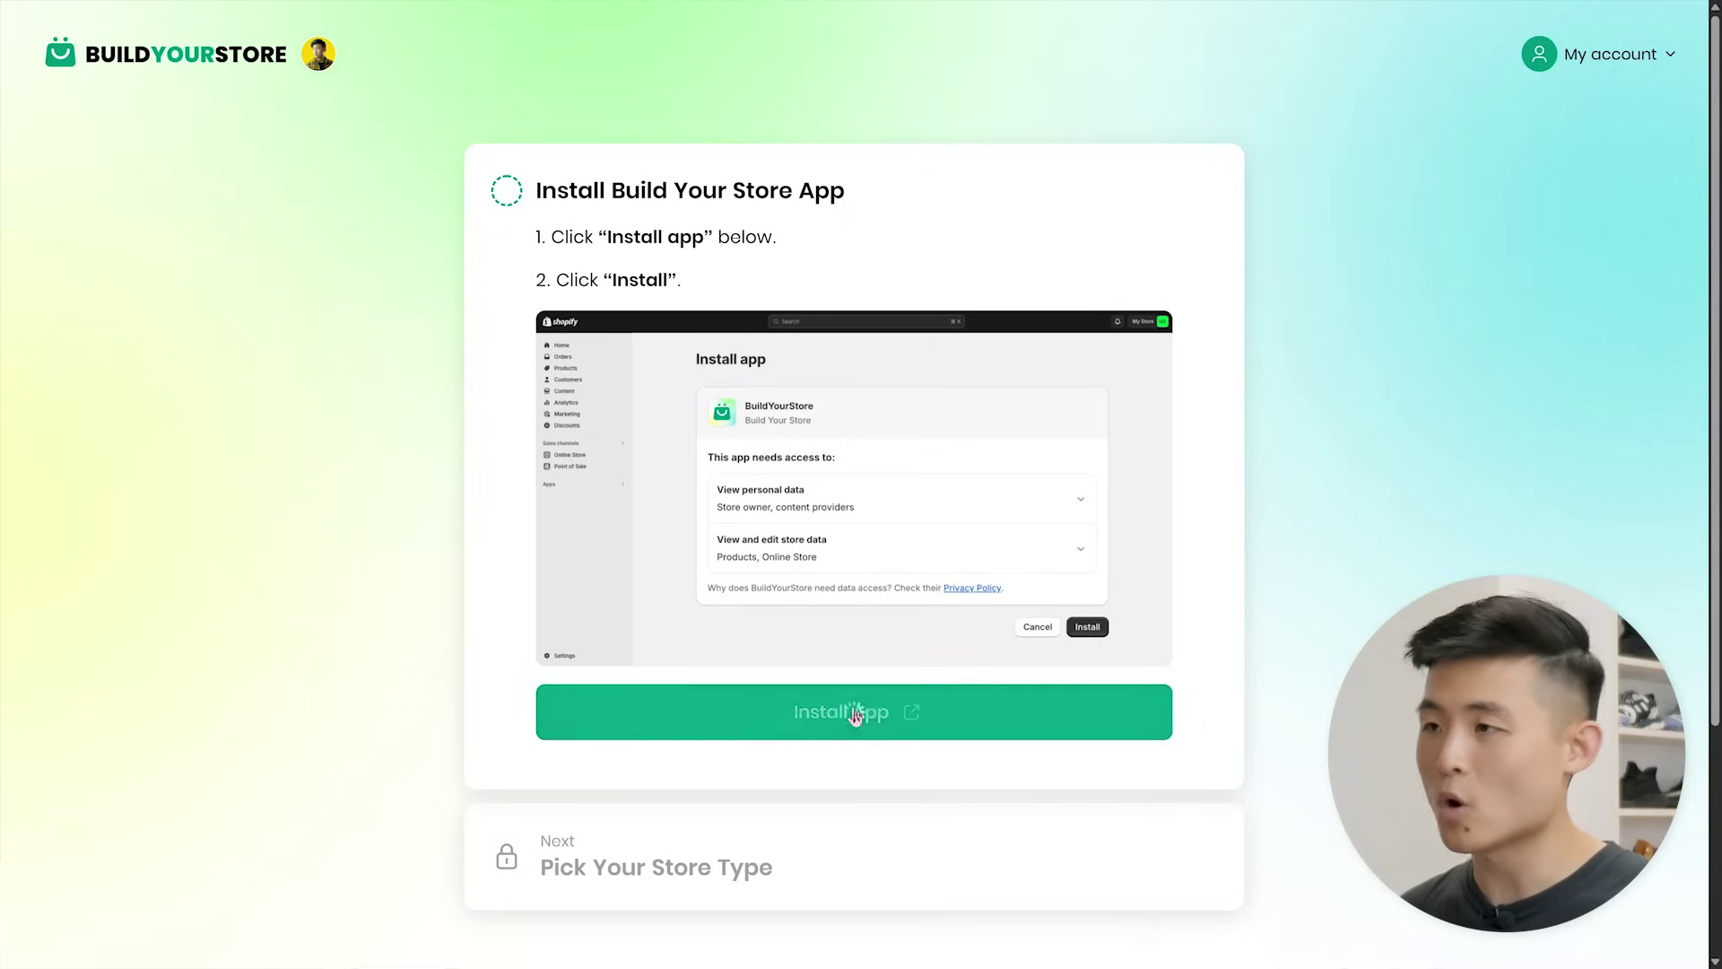
click(854, 713)
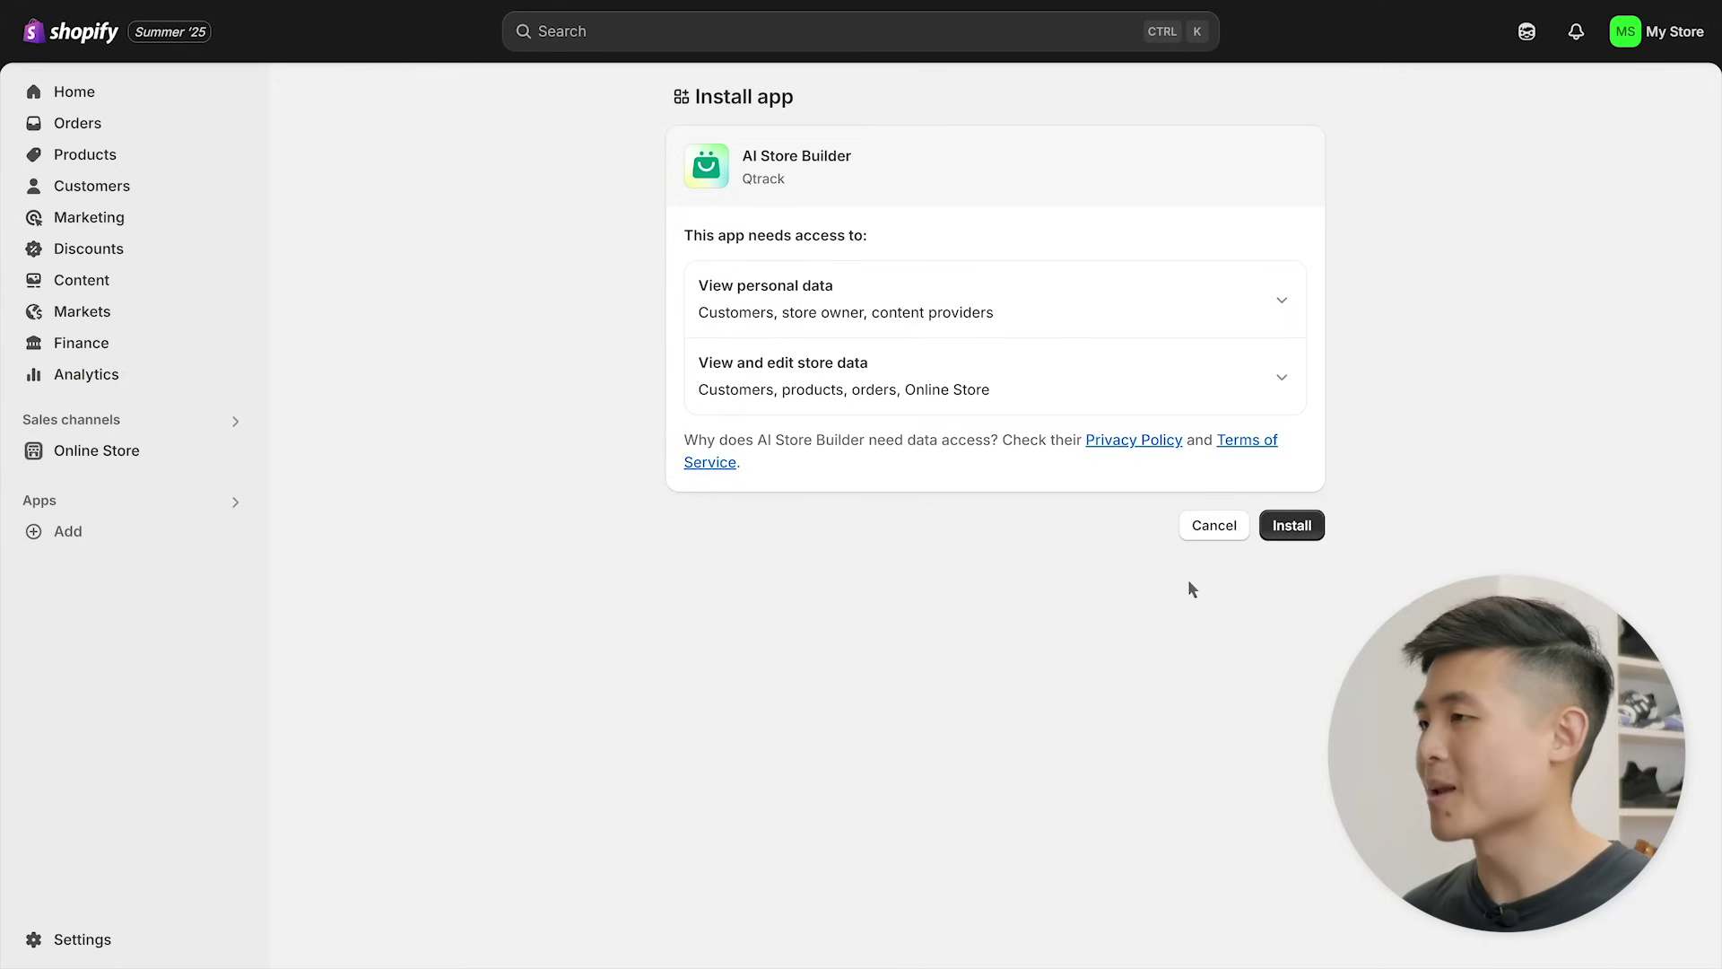
click(1292, 526)
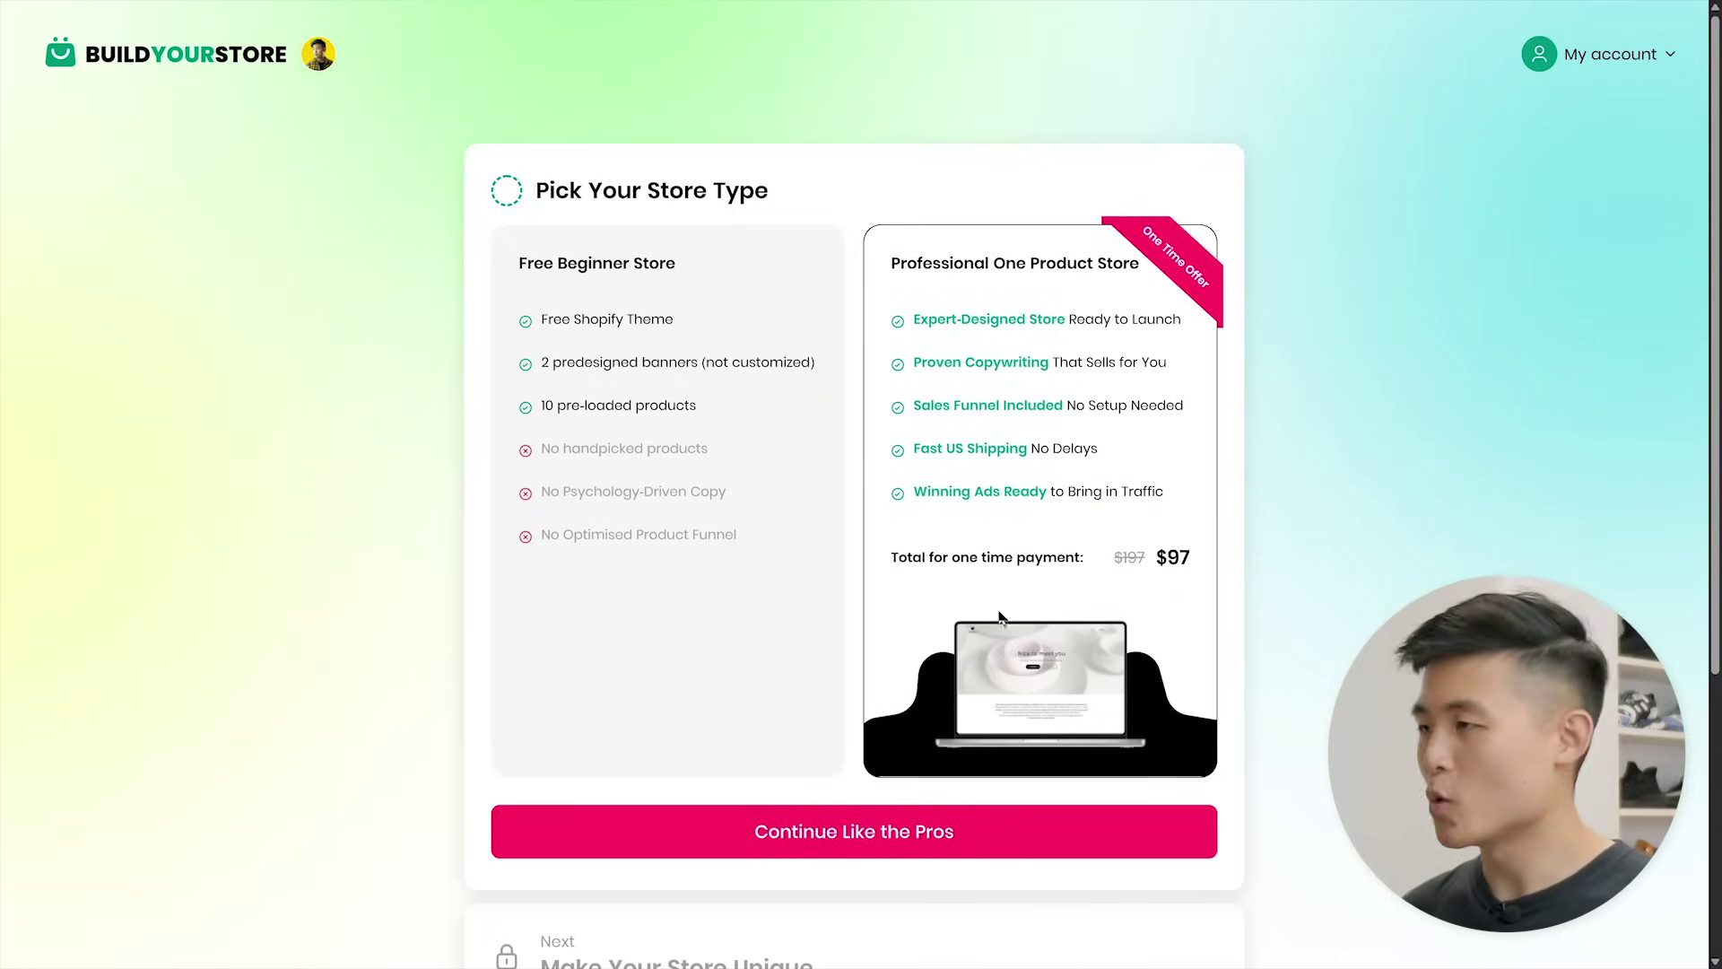
- Choose the free Beginner Store, skip the paid upgrade, and begin AutoDS registration
click(686, 597)
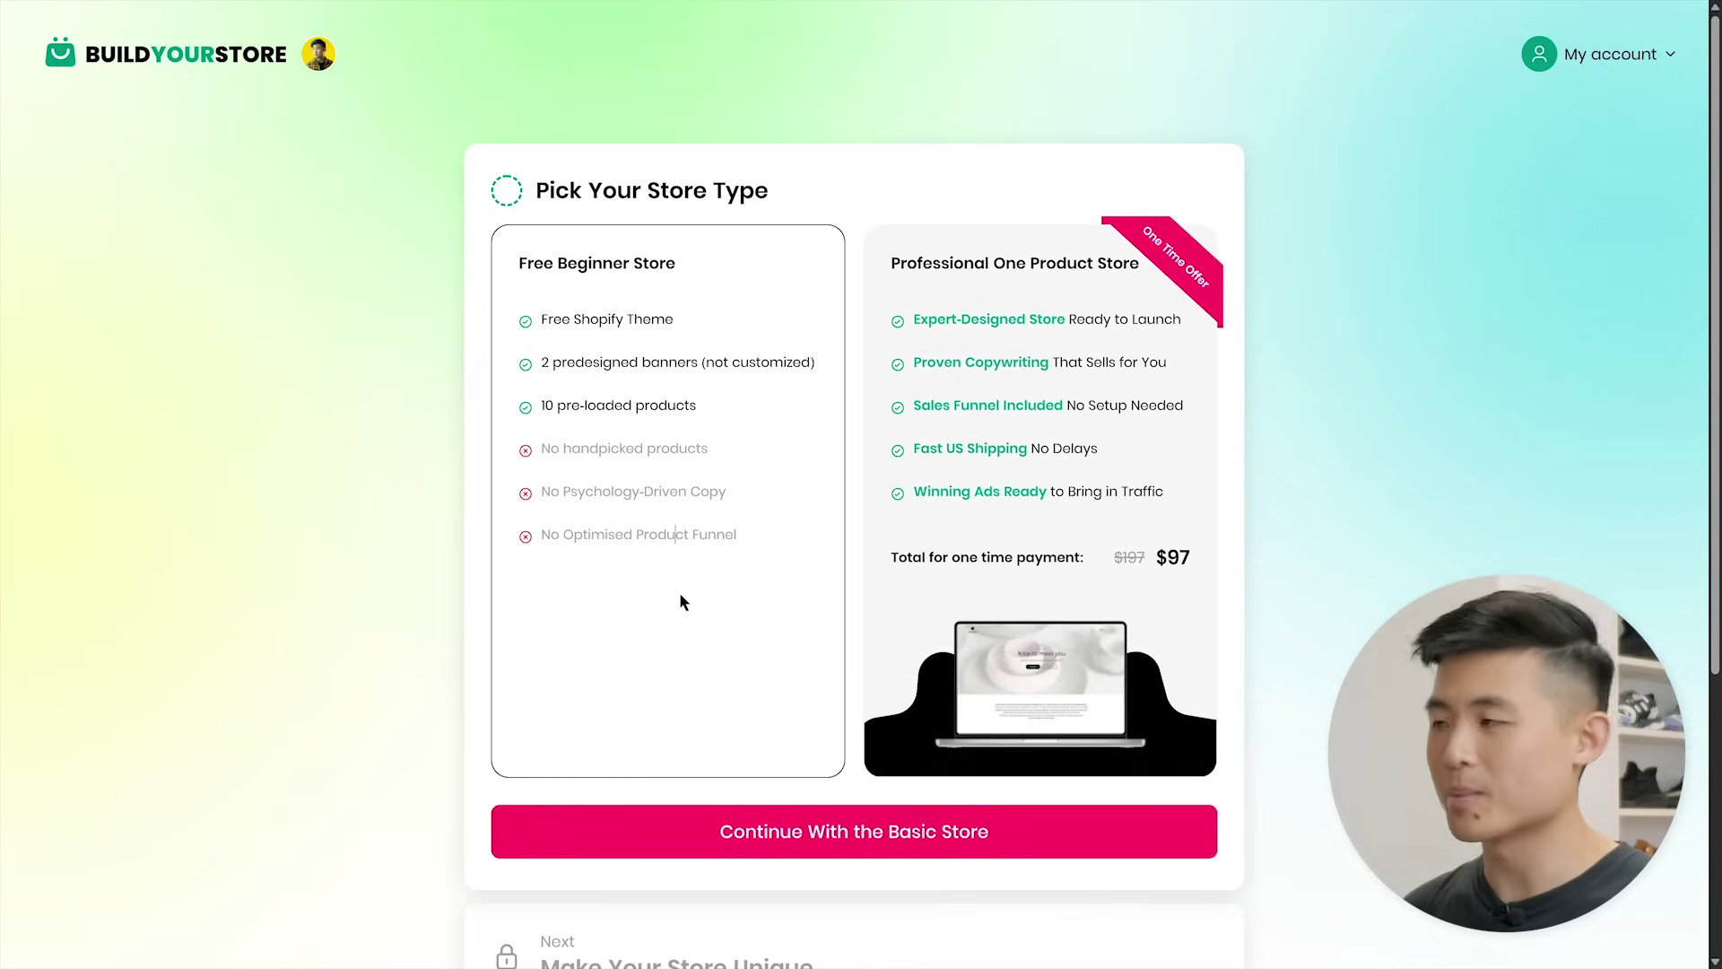
click(853, 834)
click(853, 619)
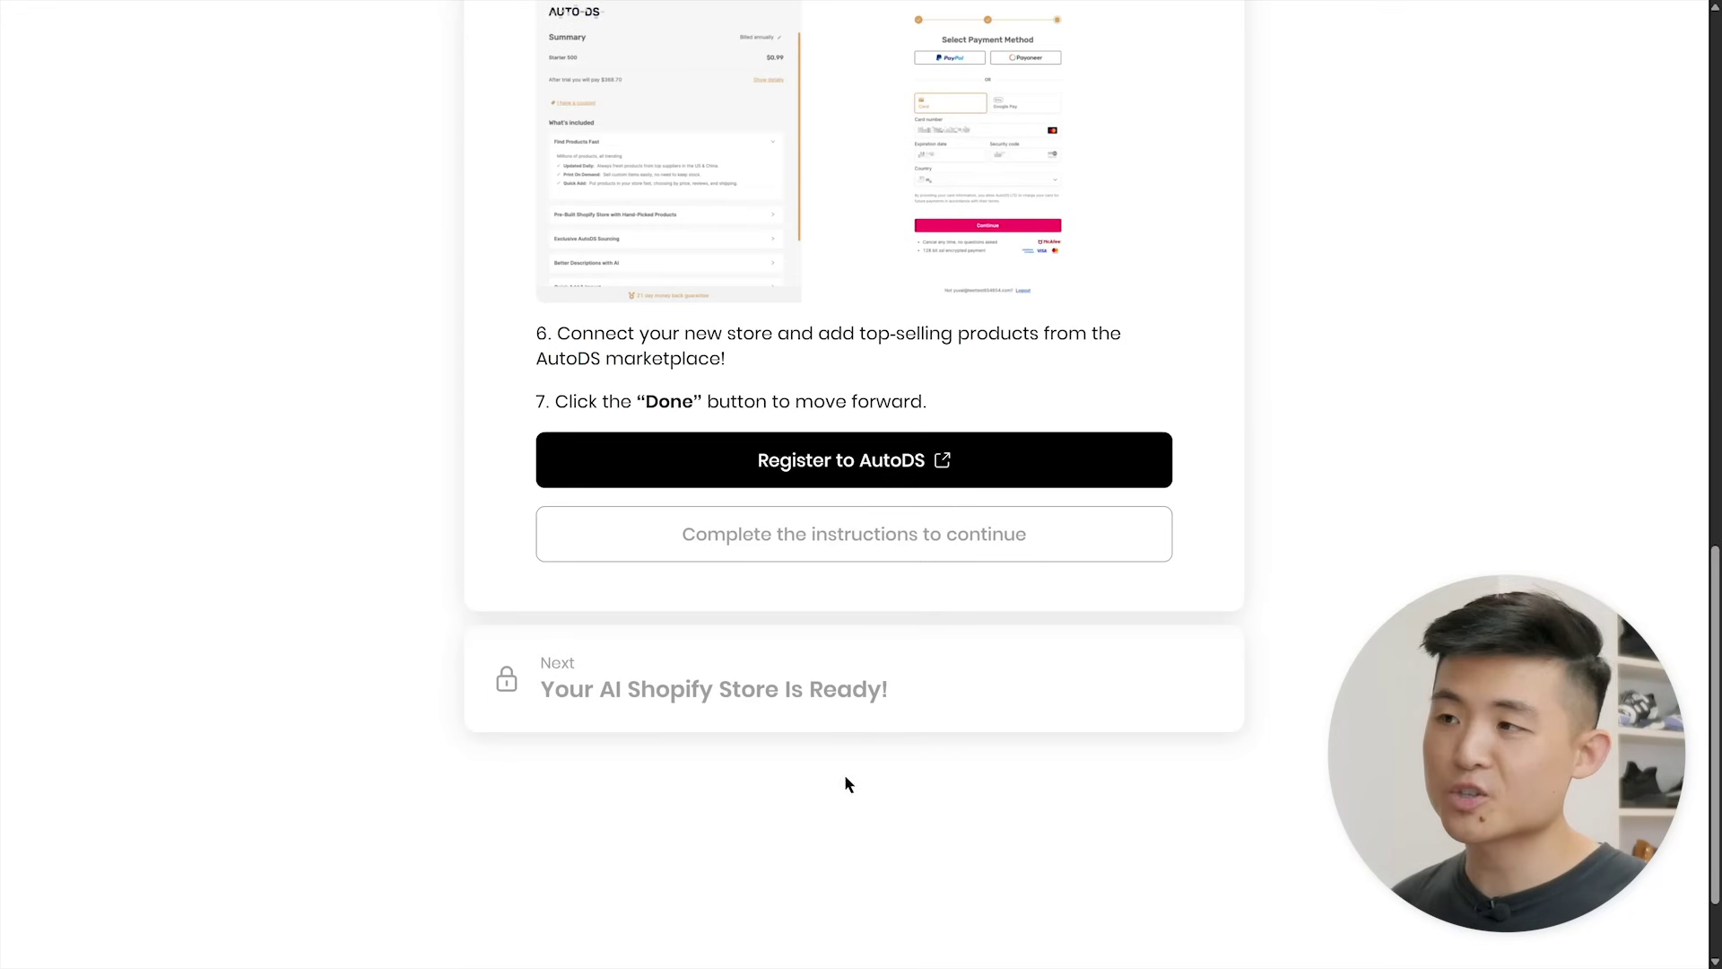
click(846, 476)
- Register for AutoDS with Shopify as channel and the Starter 500 trial, then open the store
text(example@gmail.com)
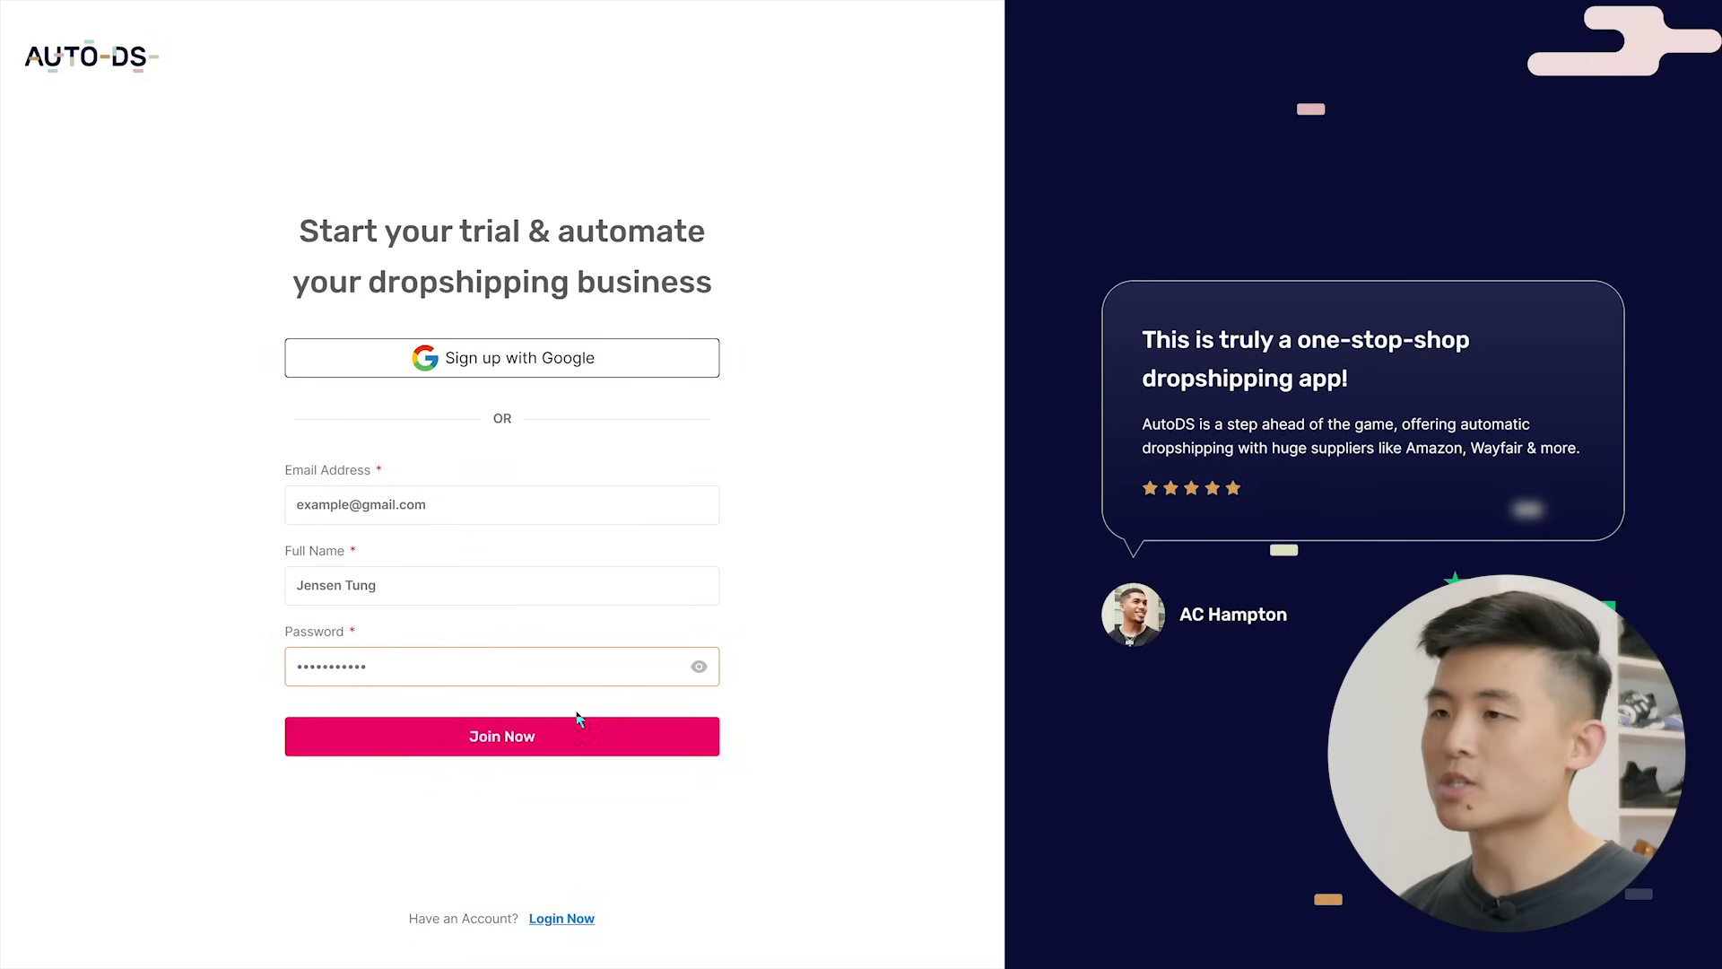
click(579, 722)
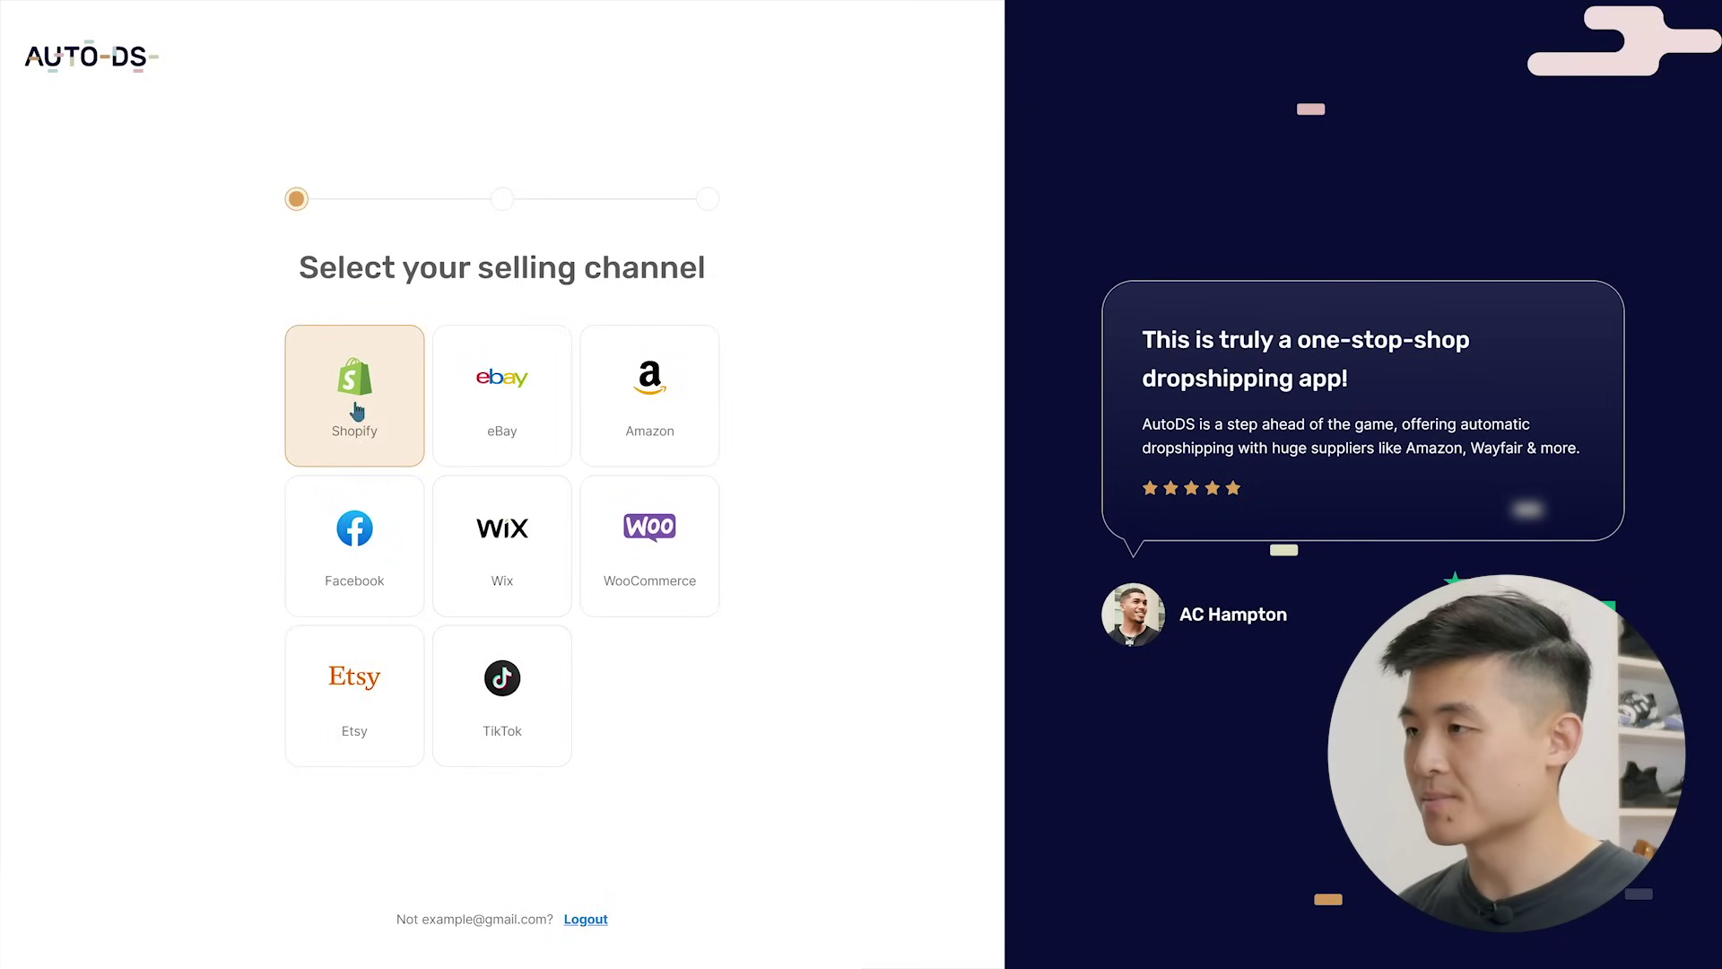
click(356, 411)
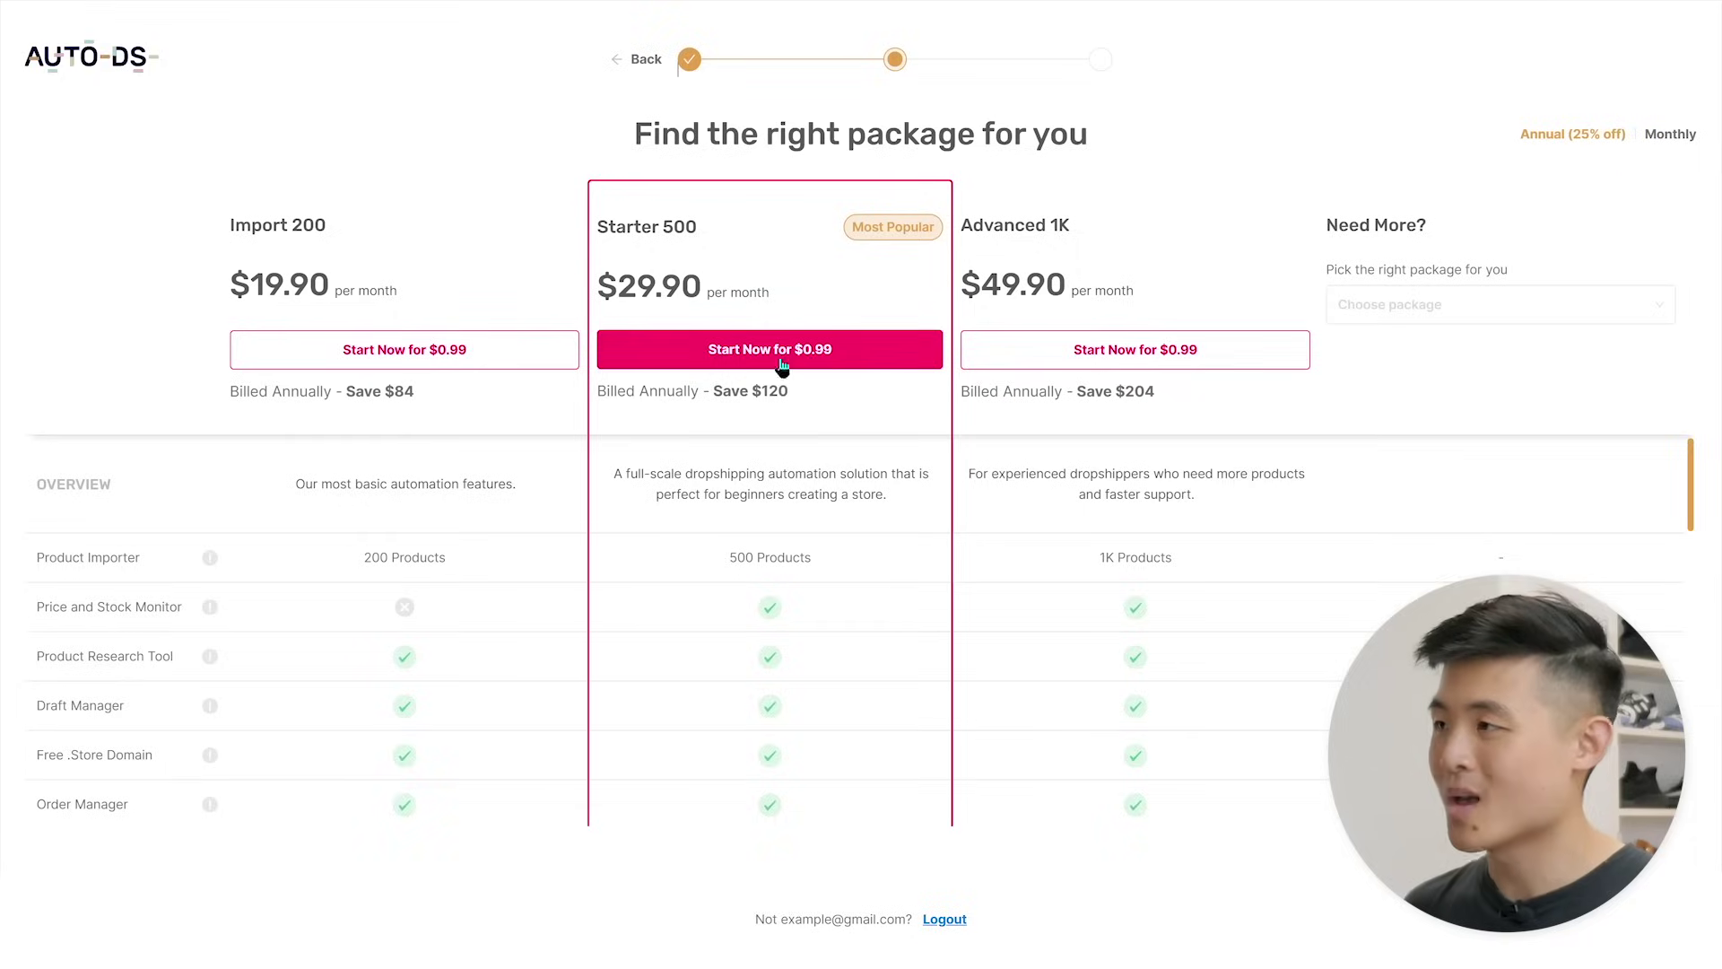
click(773, 356)
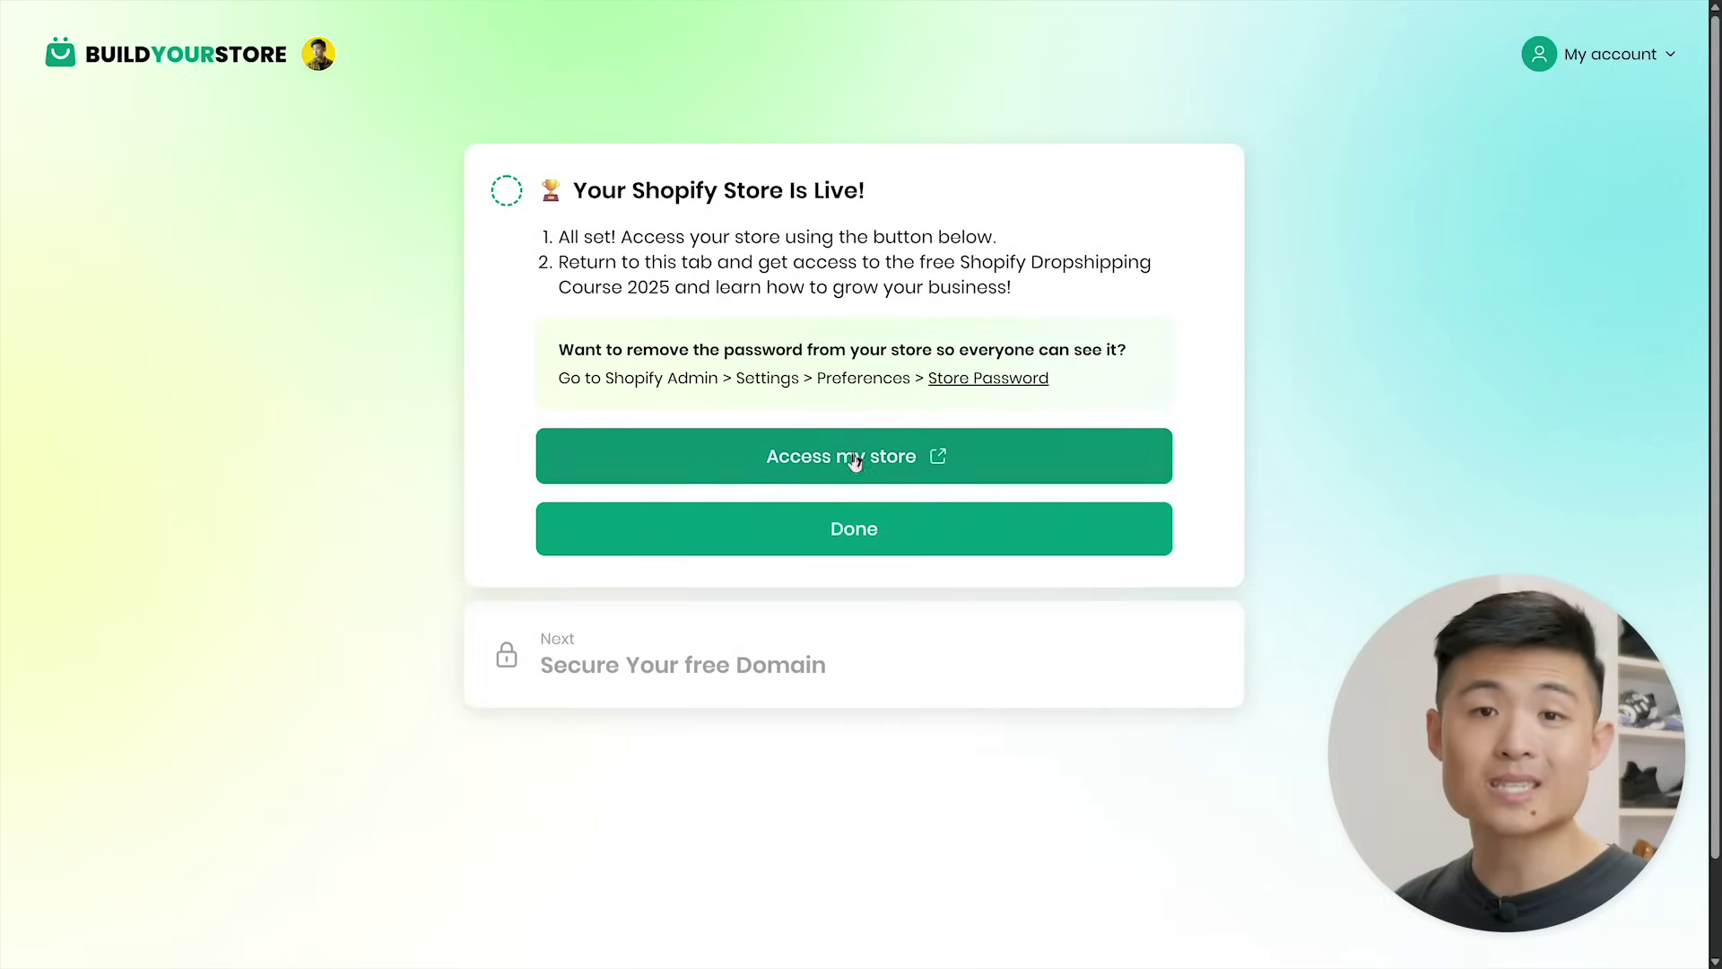
click(853, 458)
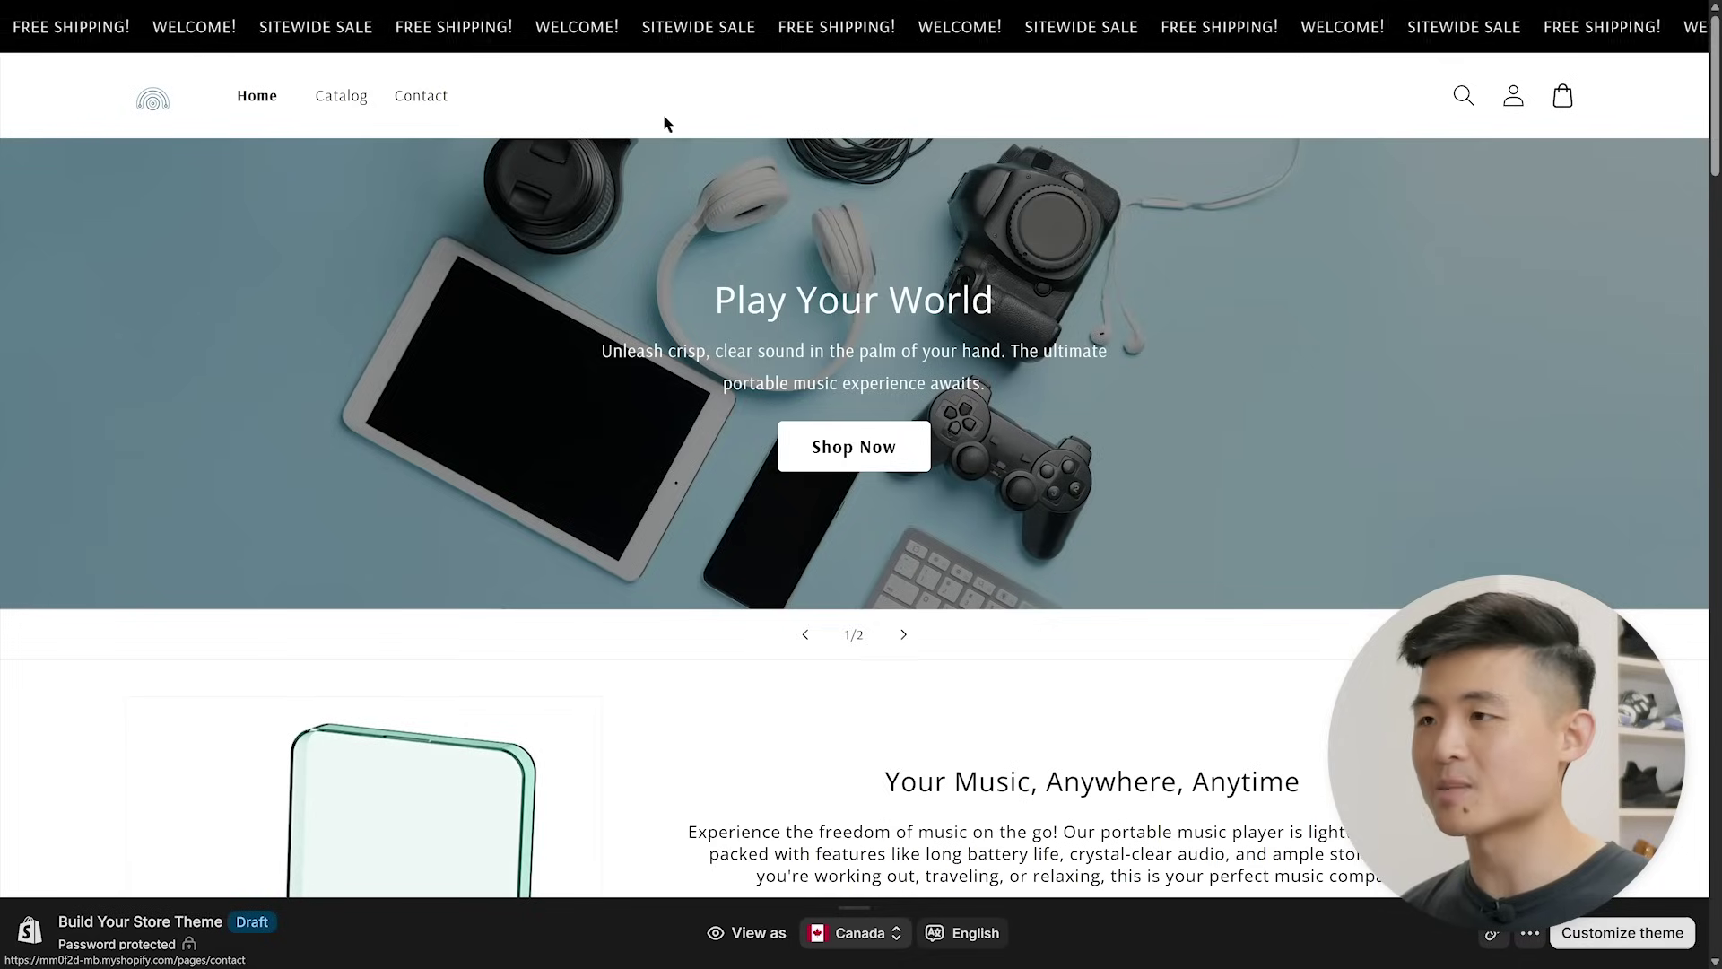
- Scroll through the new storefront's home page, product page and 10-product catalog
scroll(1336, 323, down, 20)
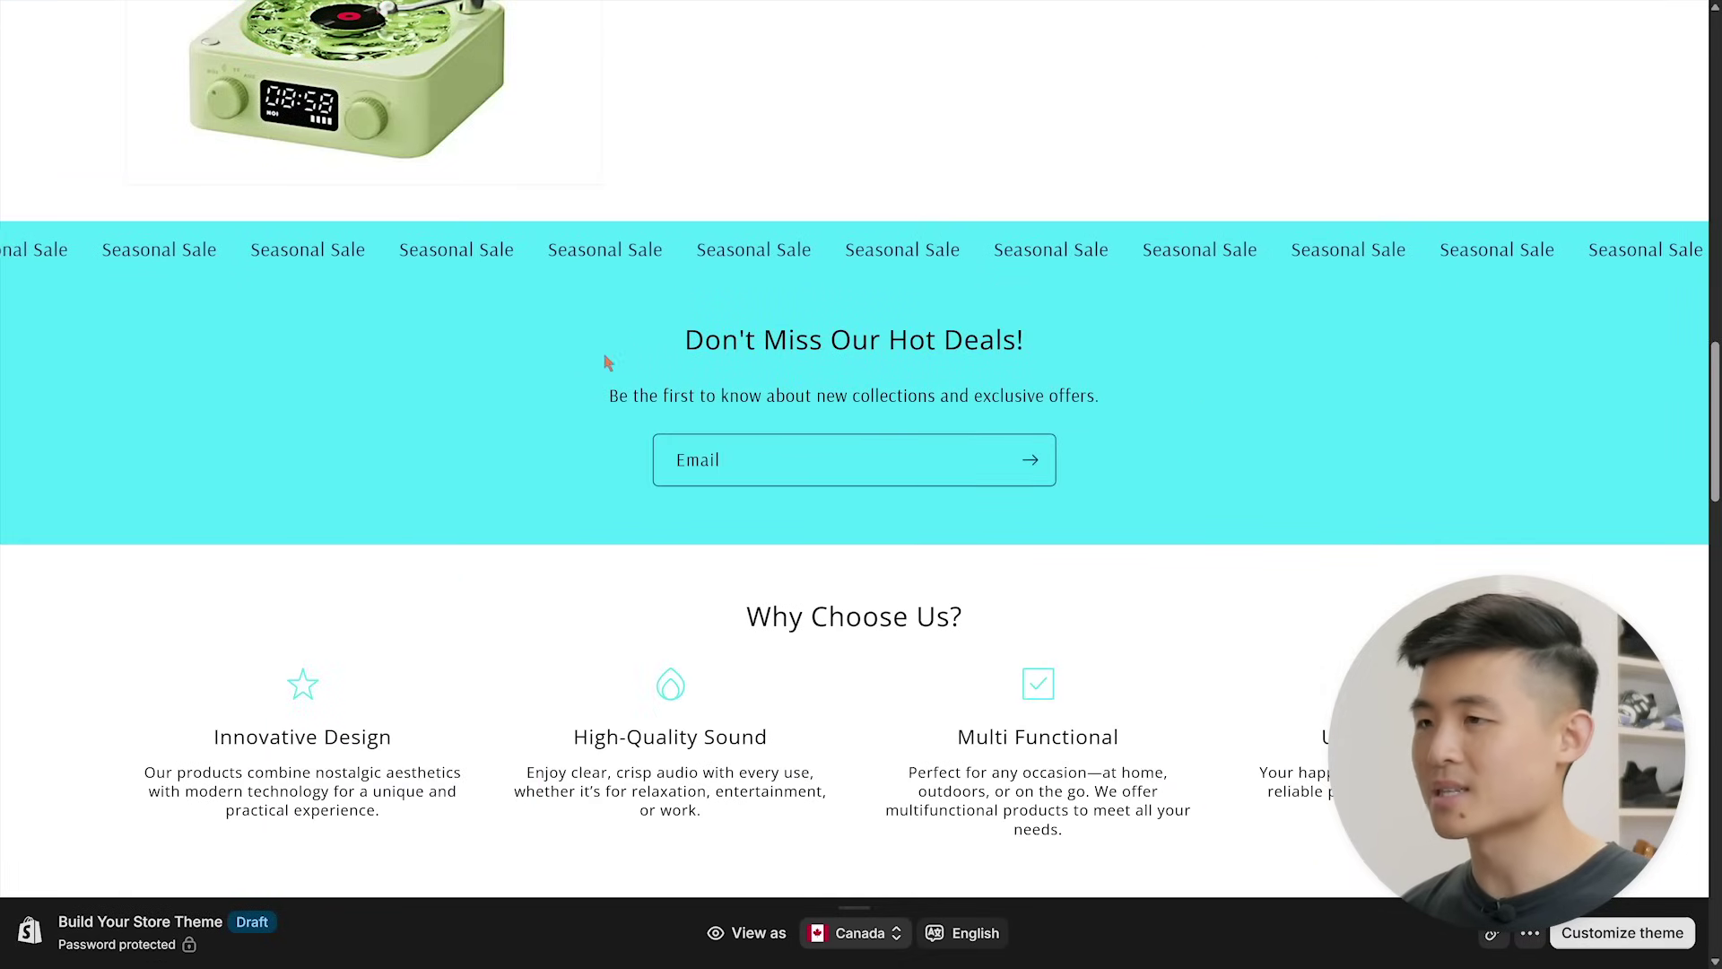
scroll(1107, 466, down, 15)
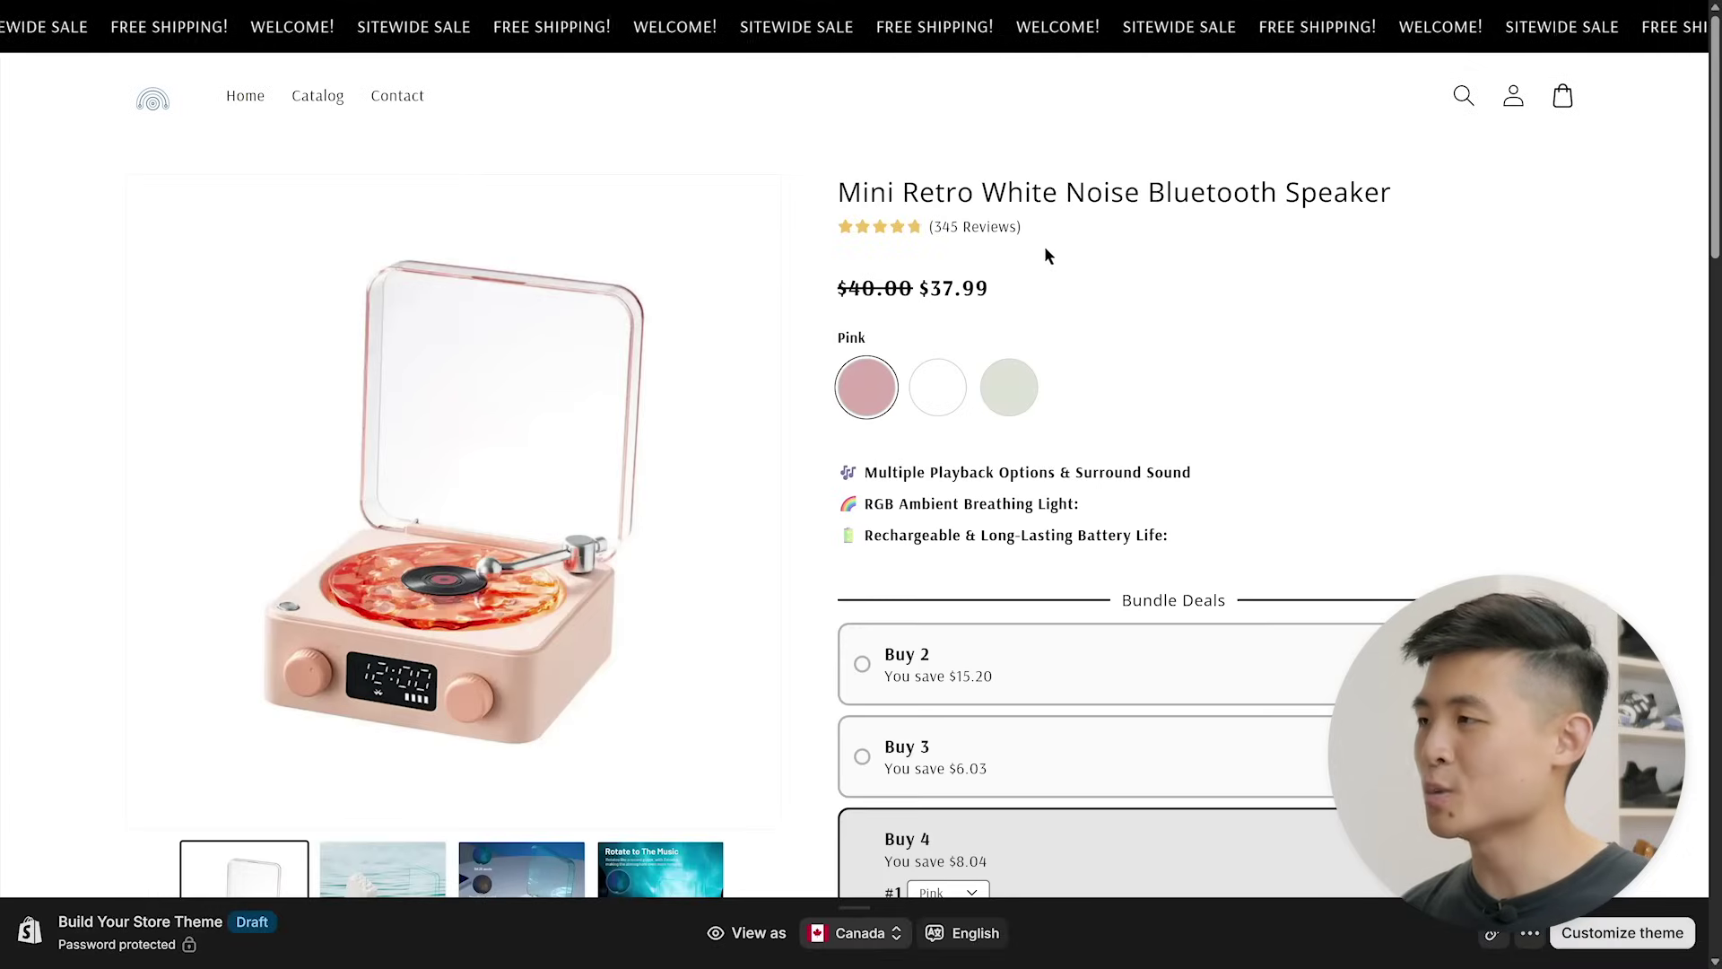
scroll(1044, 254, down, 4)
scroll(1326, 707, down, 8)
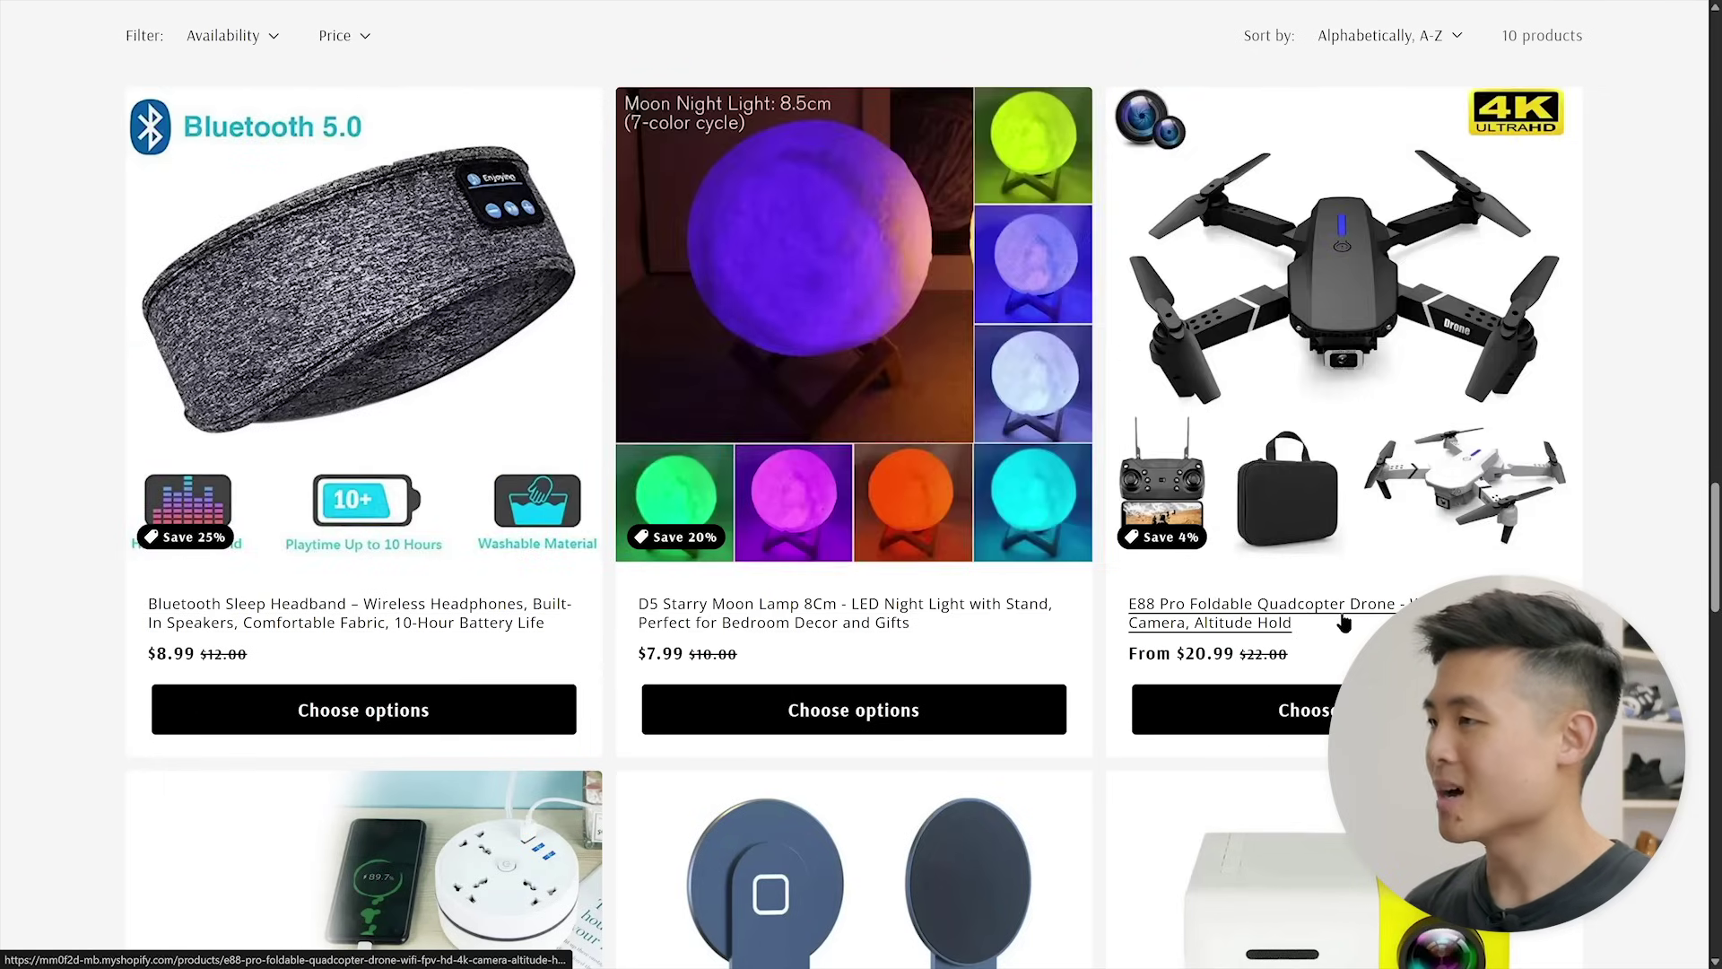
scroll(1635, 619, down, 3)
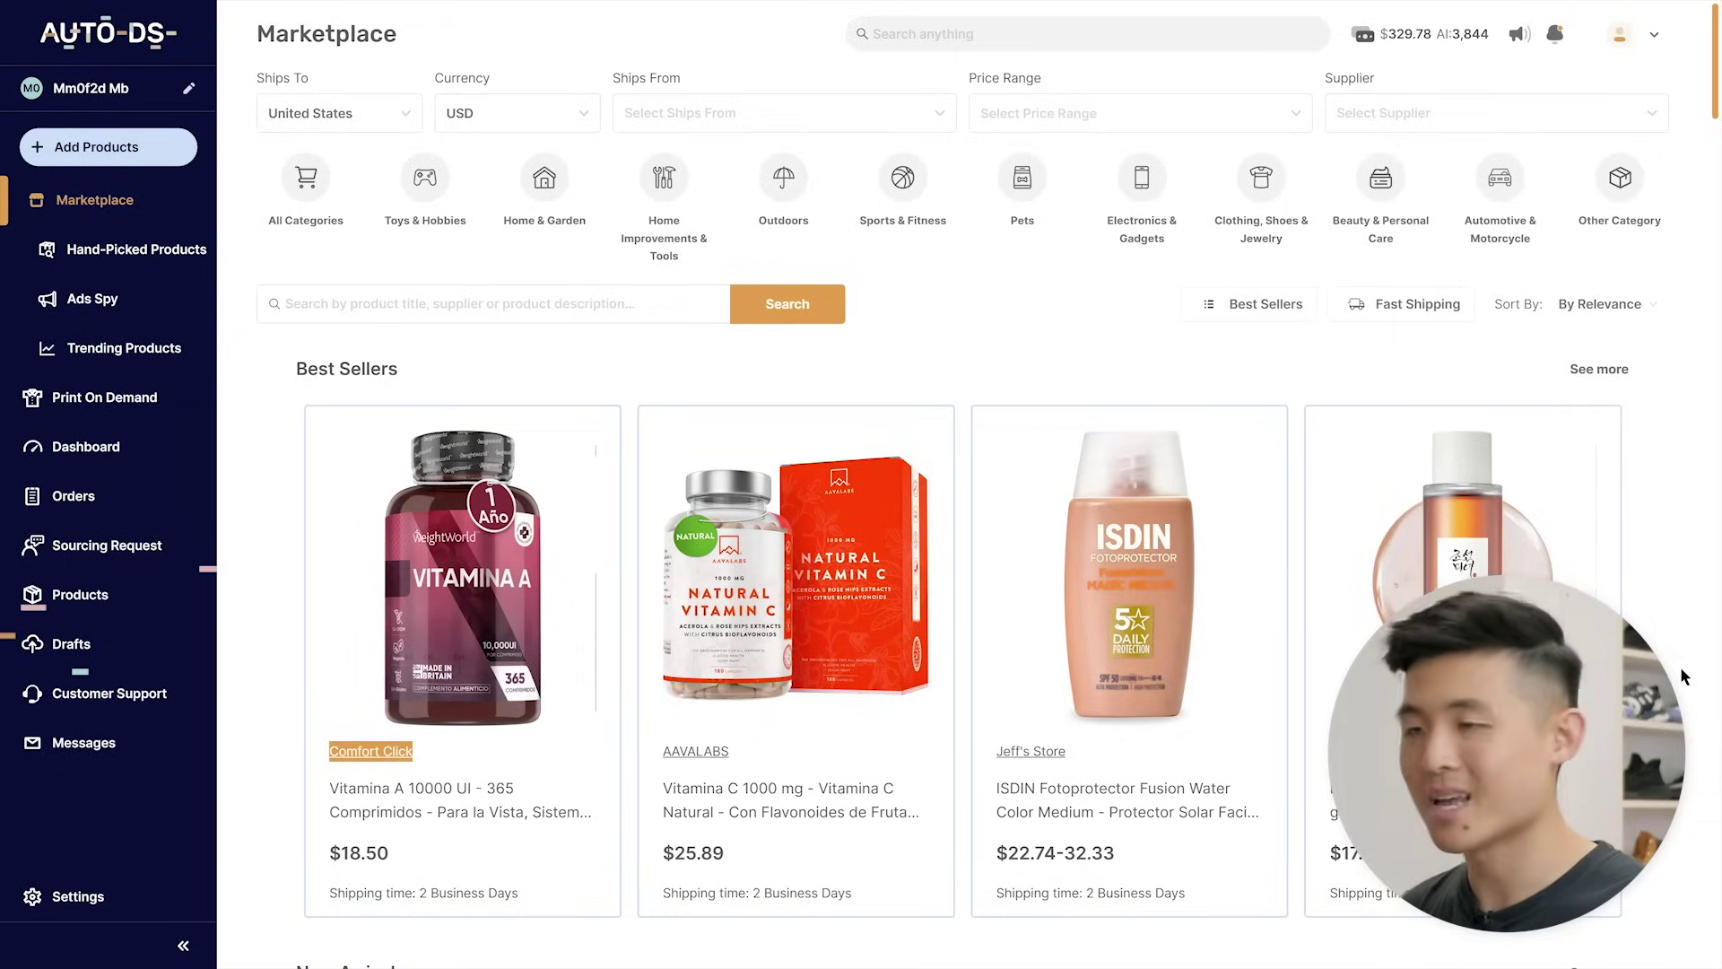
- Filter AutoDS trending products to Electronics & Gadgets with a 30-100 sell price range
scroll(960, 661, right, 10)
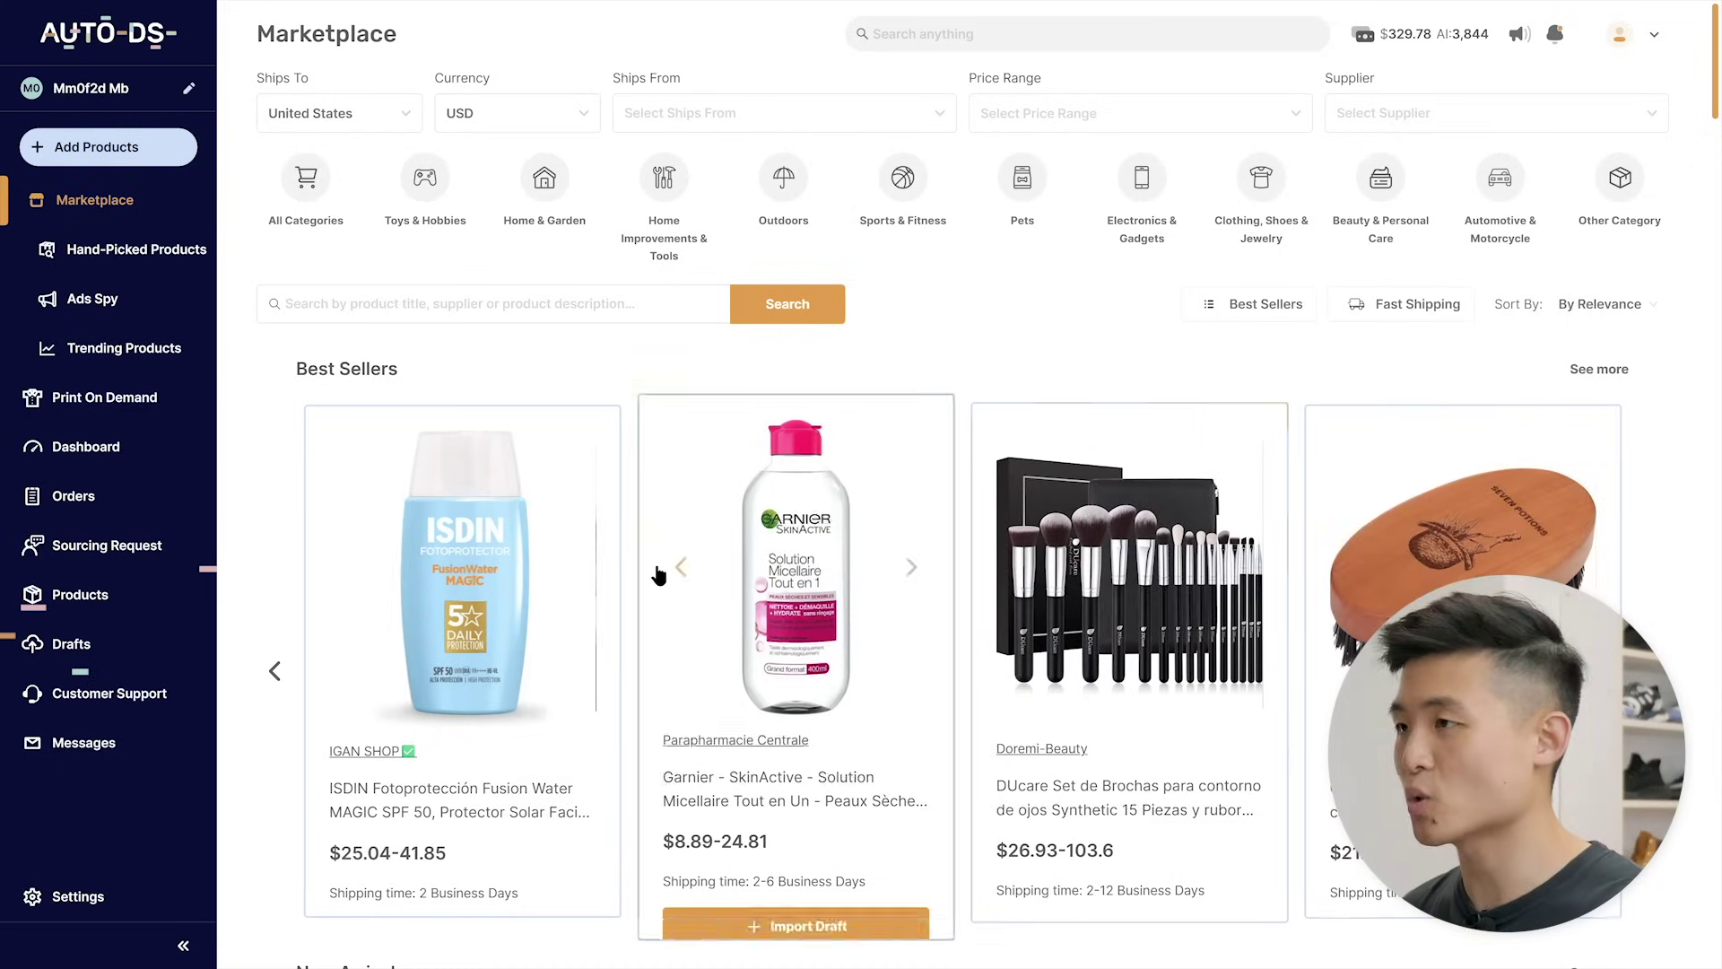
click(132, 354)
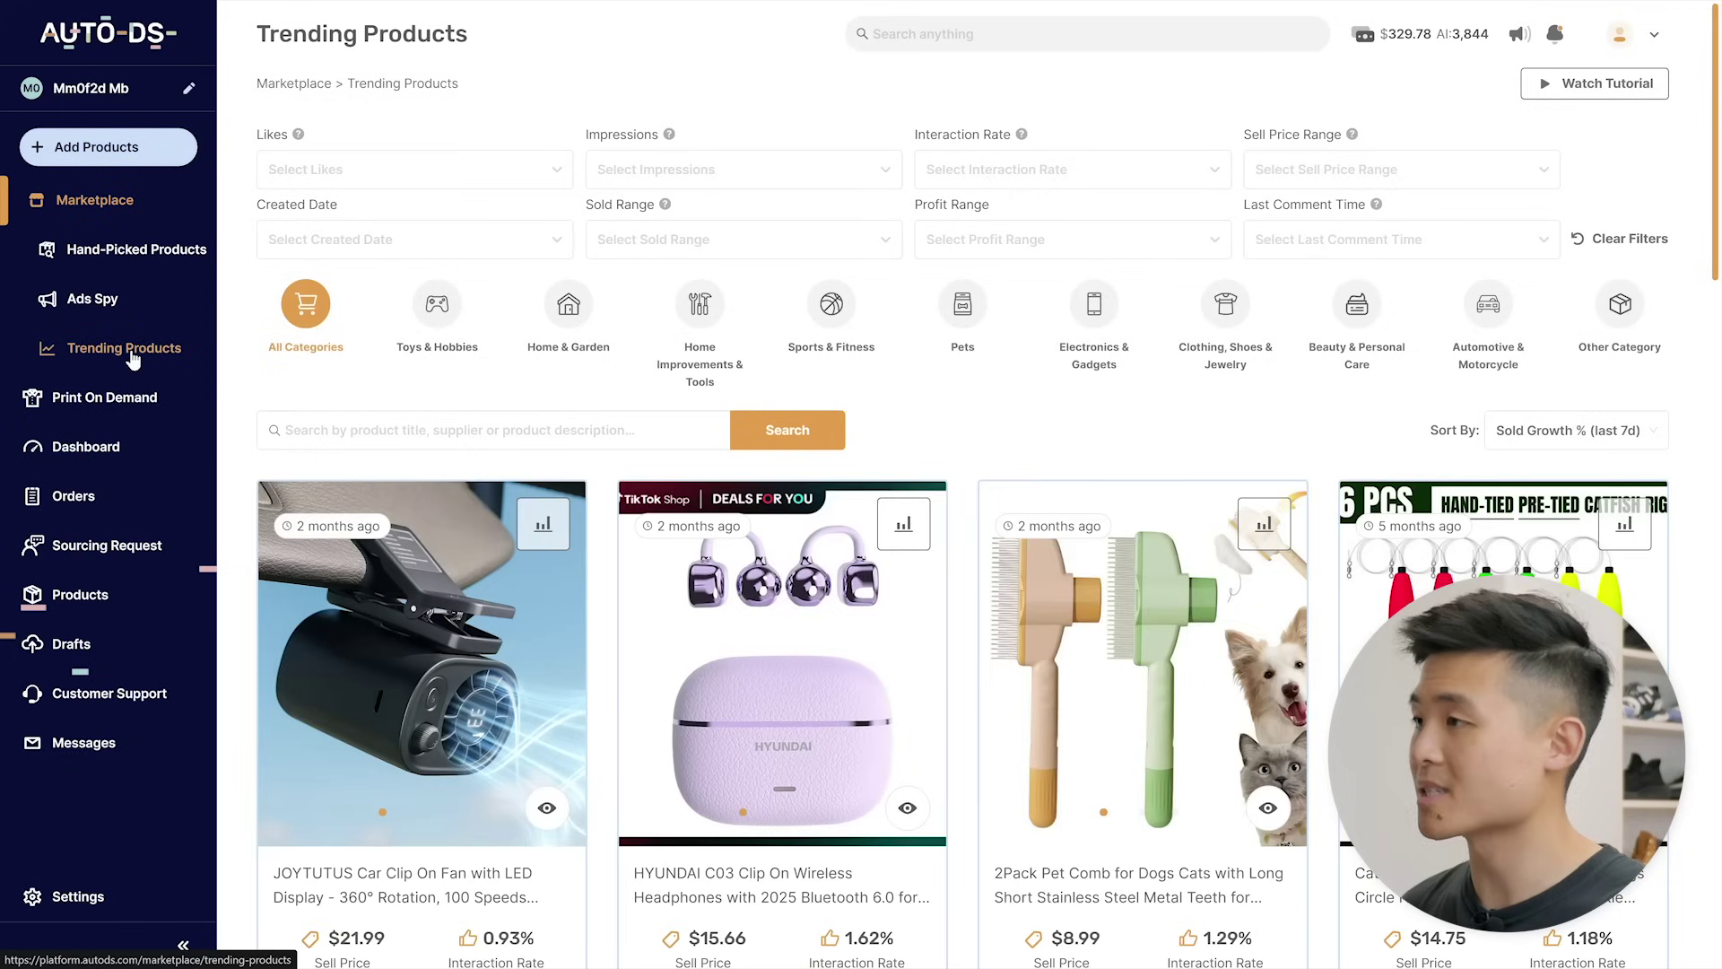
click(1083, 356)
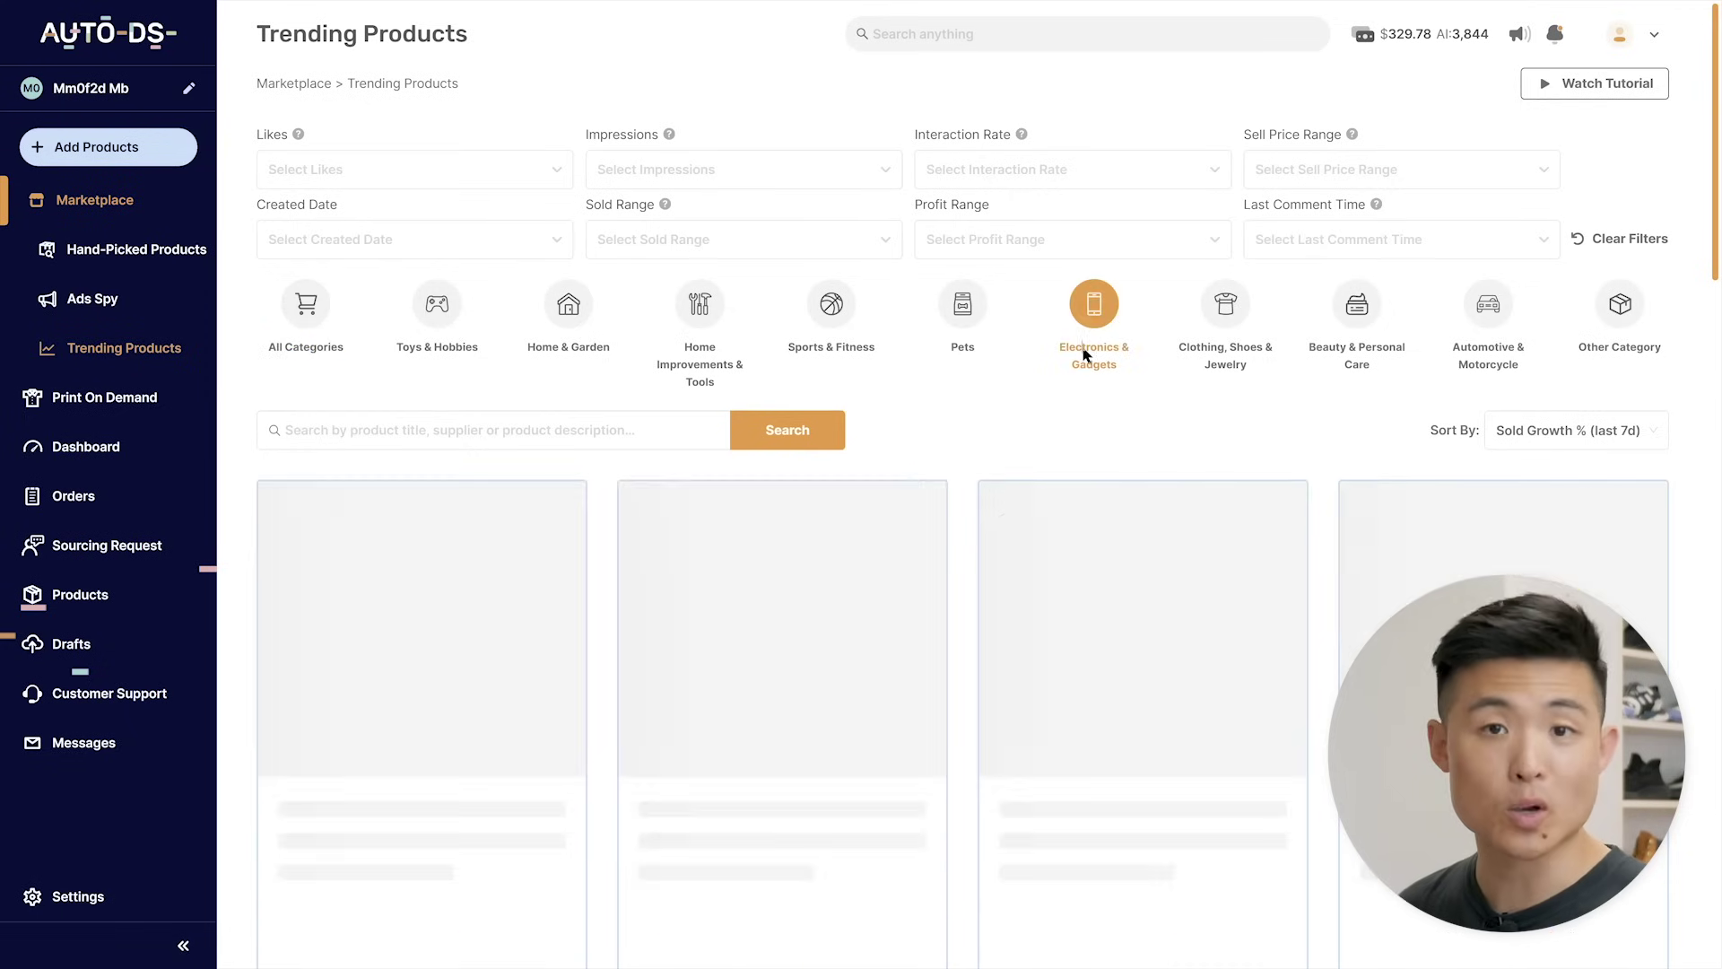
click(1384, 182)
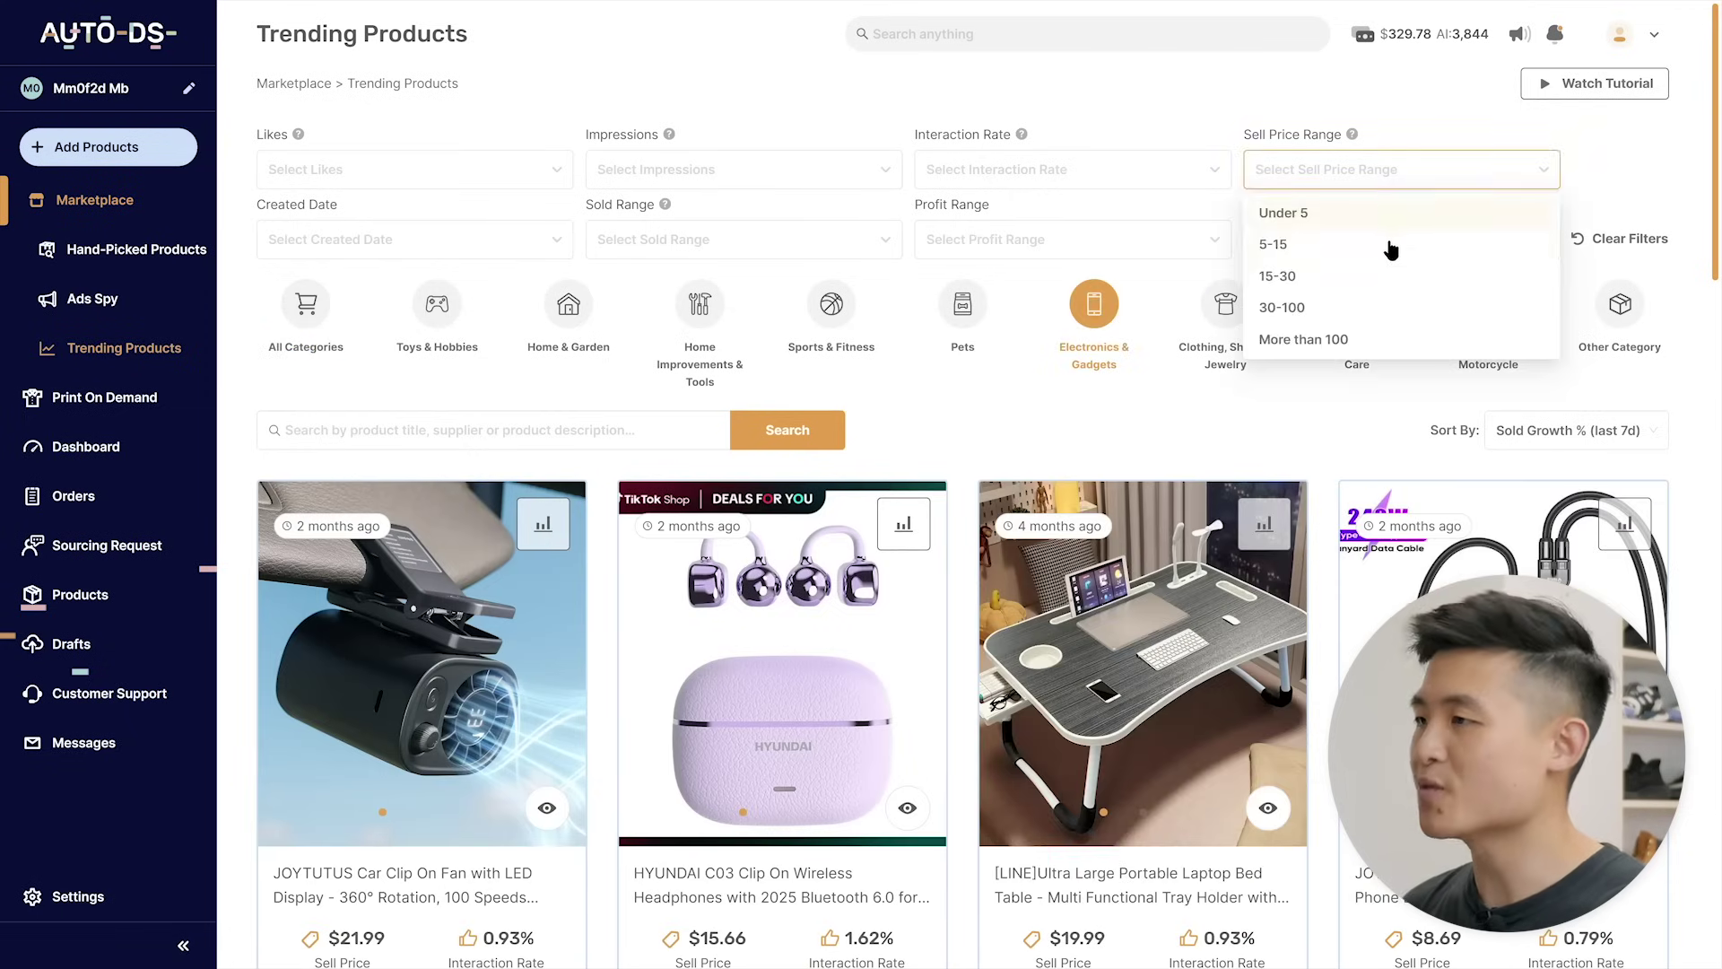
click(1370, 307)
click(1163, 256)
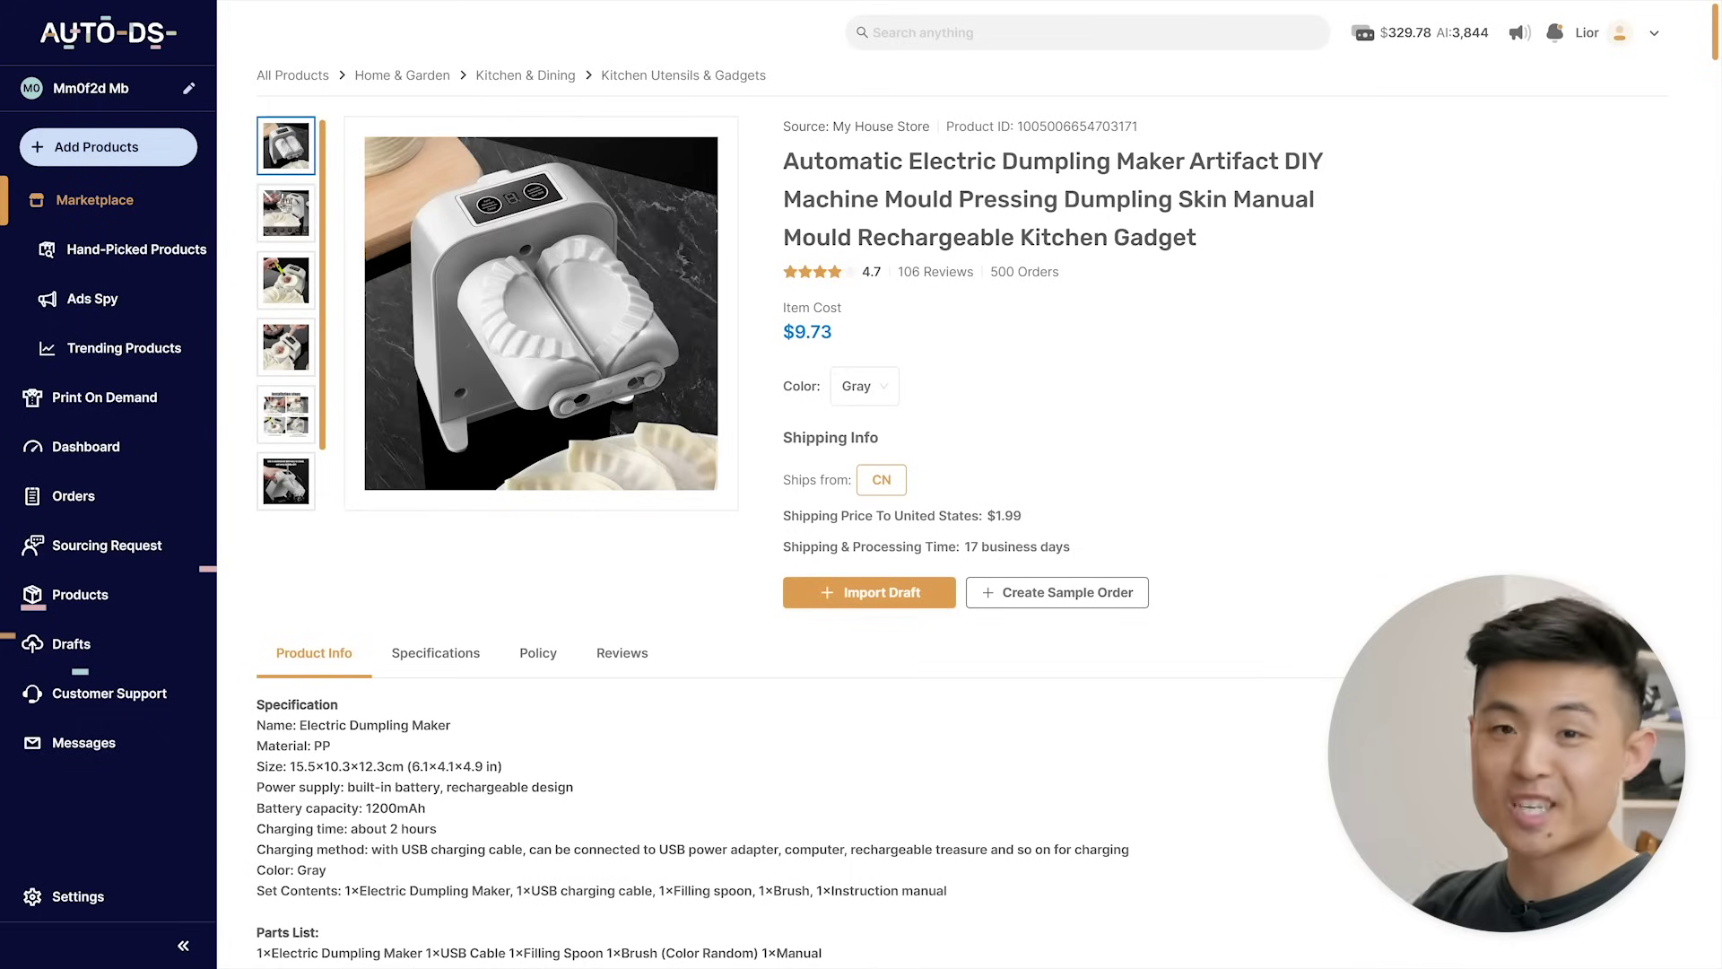
- Browse the dumpling maker's product photos, then go to its imported draft
click(284, 224)
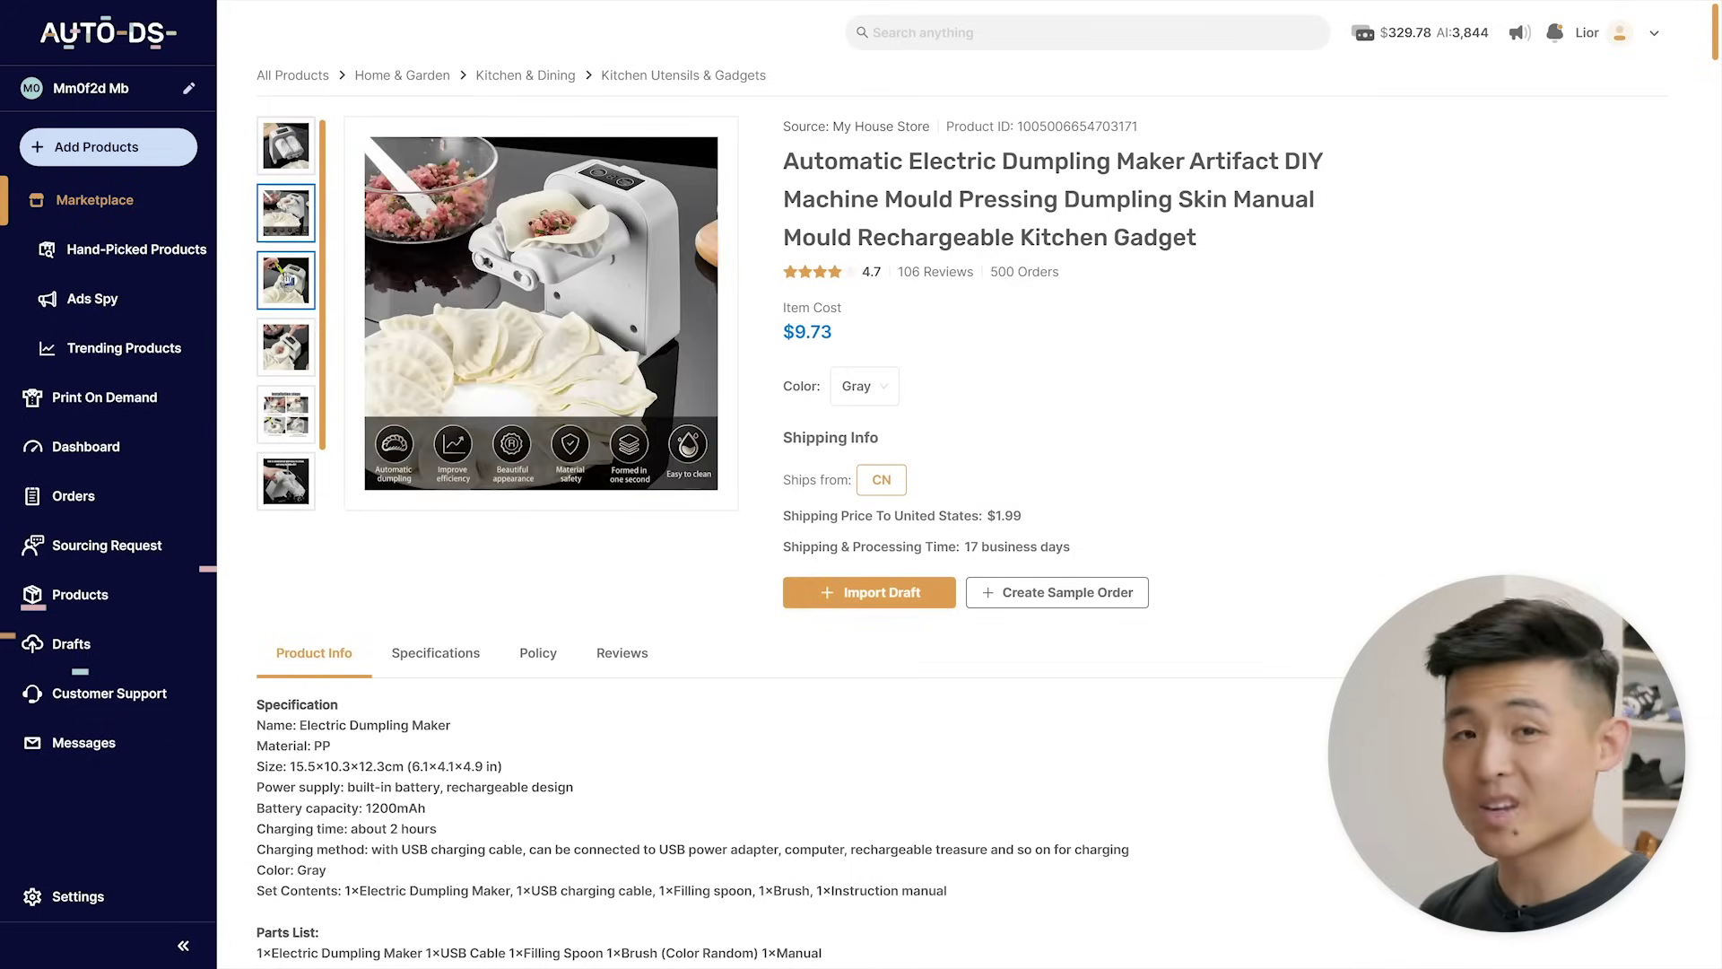
click(287, 285)
click(285, 347)
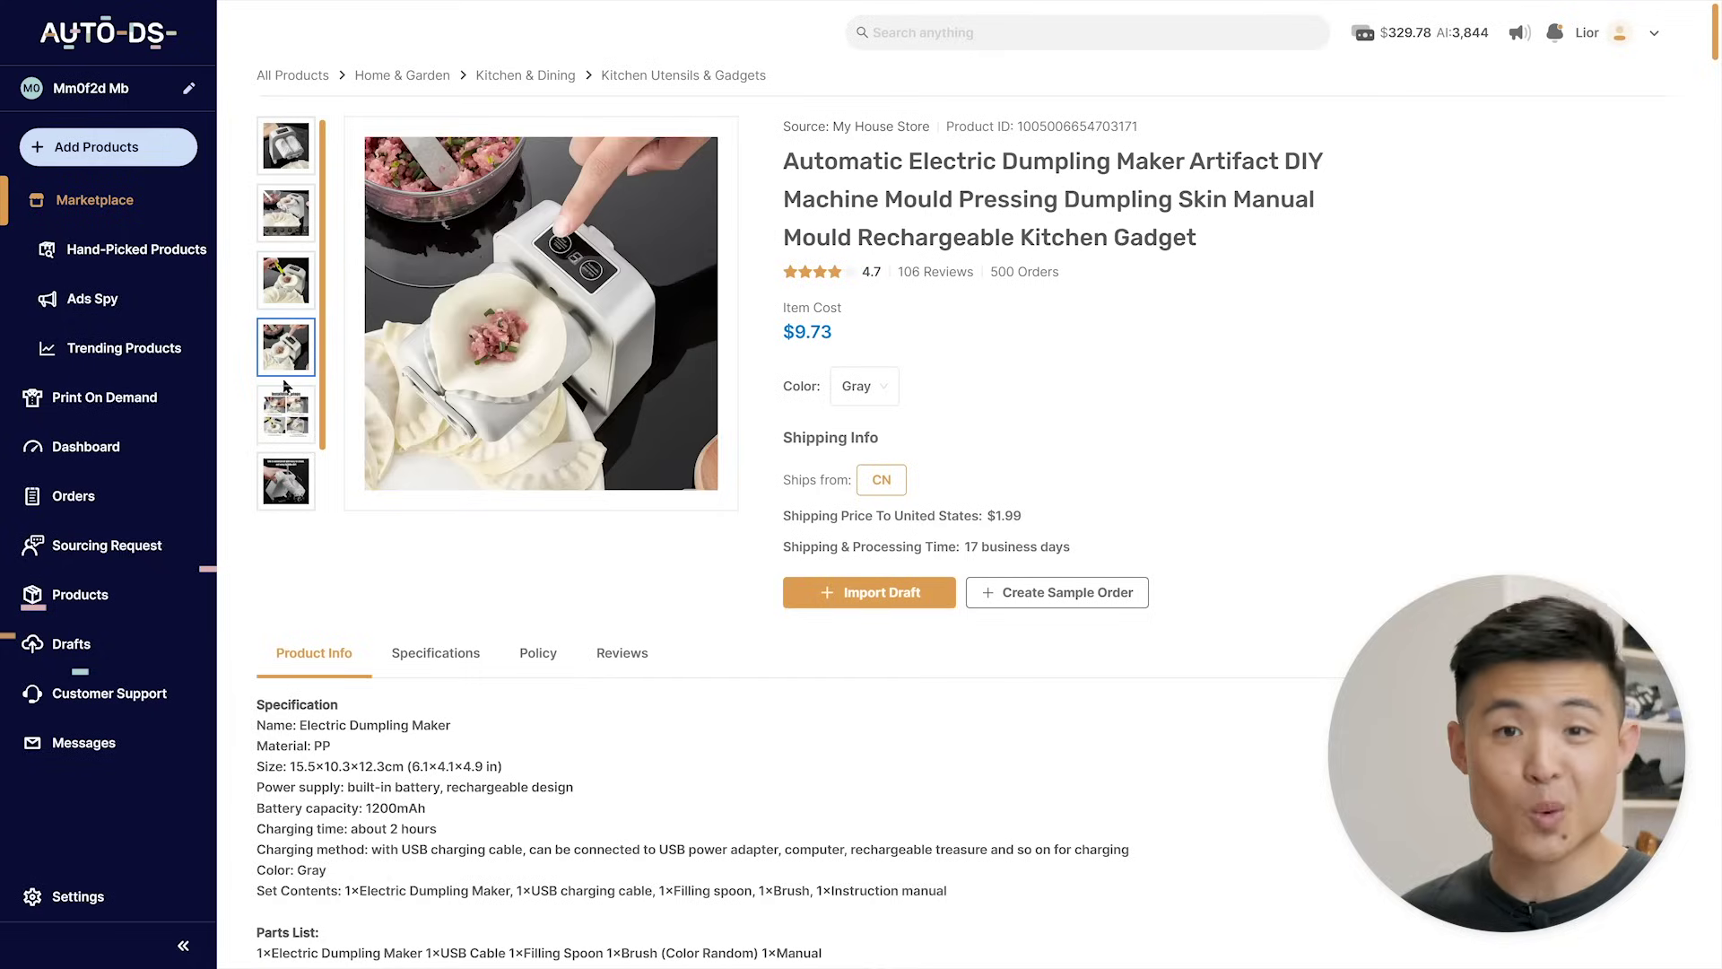
click(284, 418)
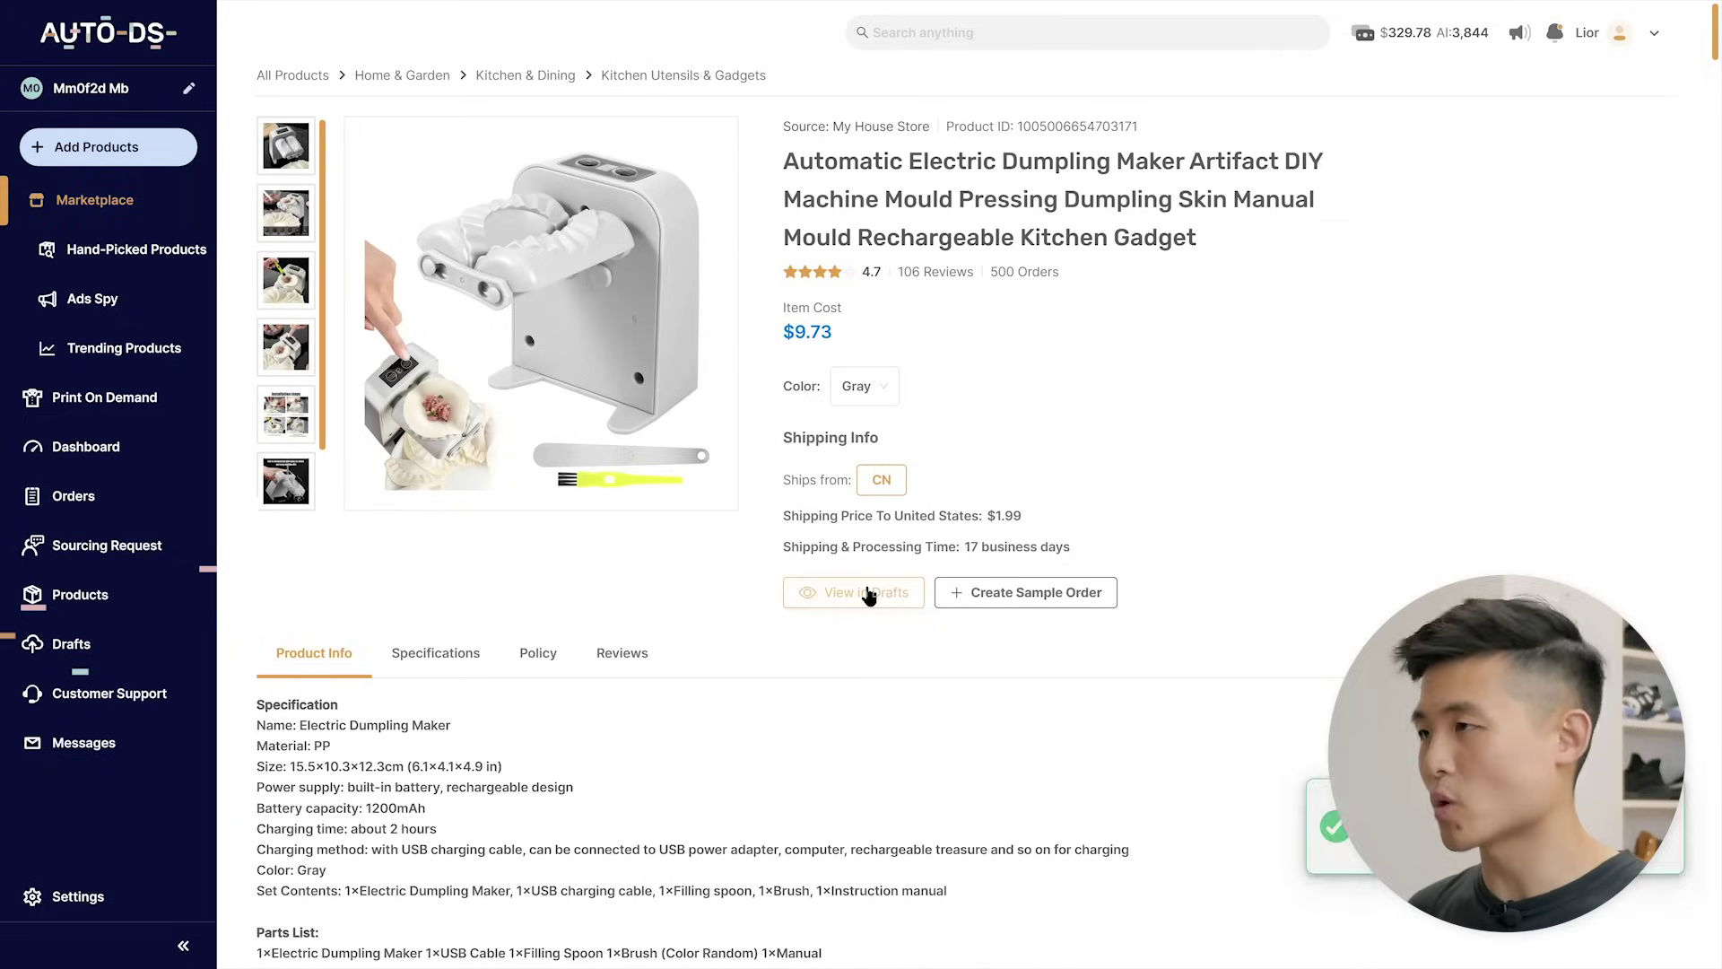
click(866, 593)
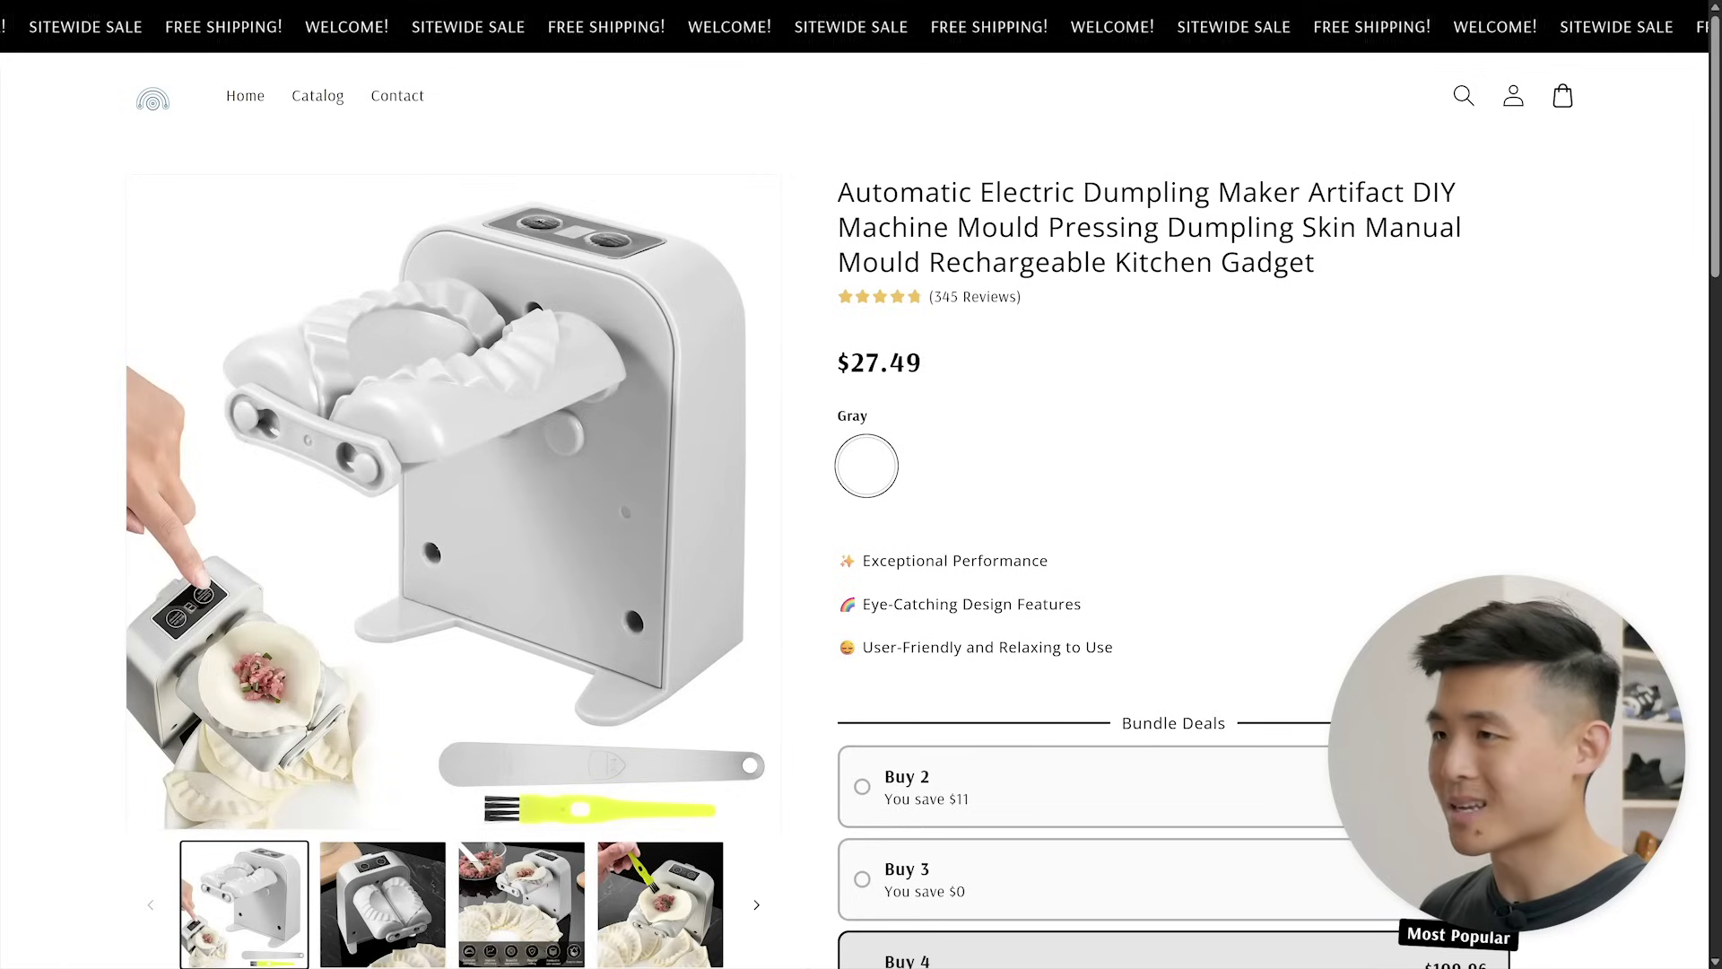
drag(811, 197, 1343, 269)
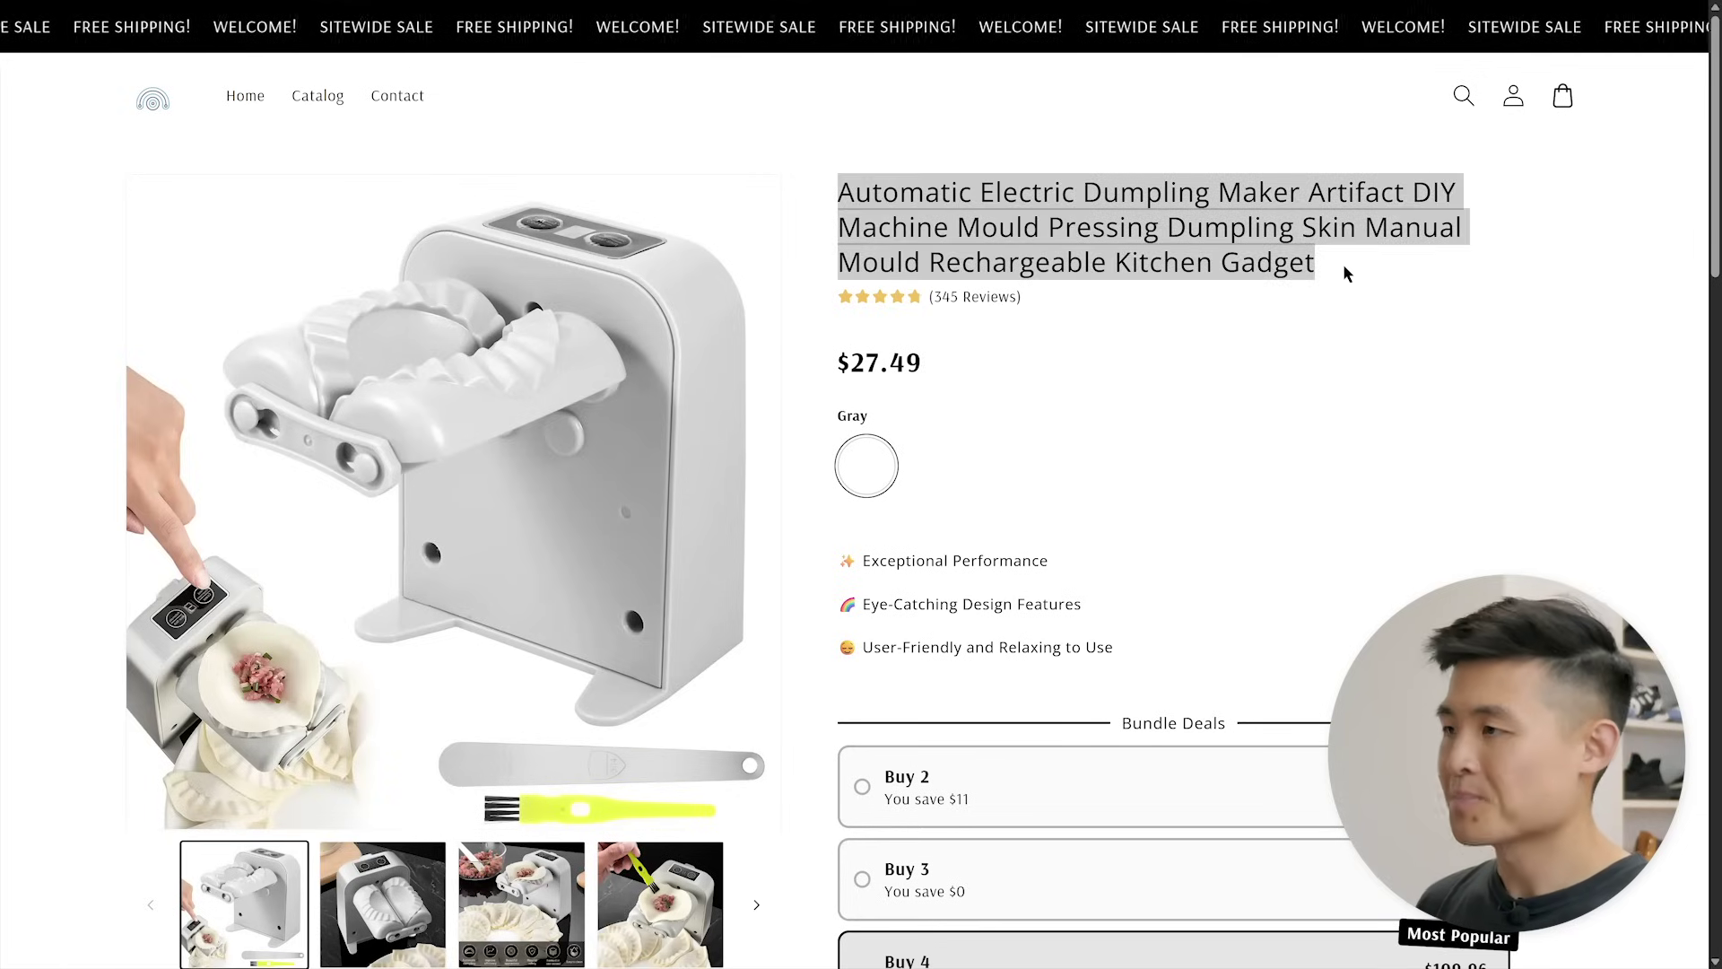
drag(836, 363, 922, 364)
scroll(809, 785, down, 20)
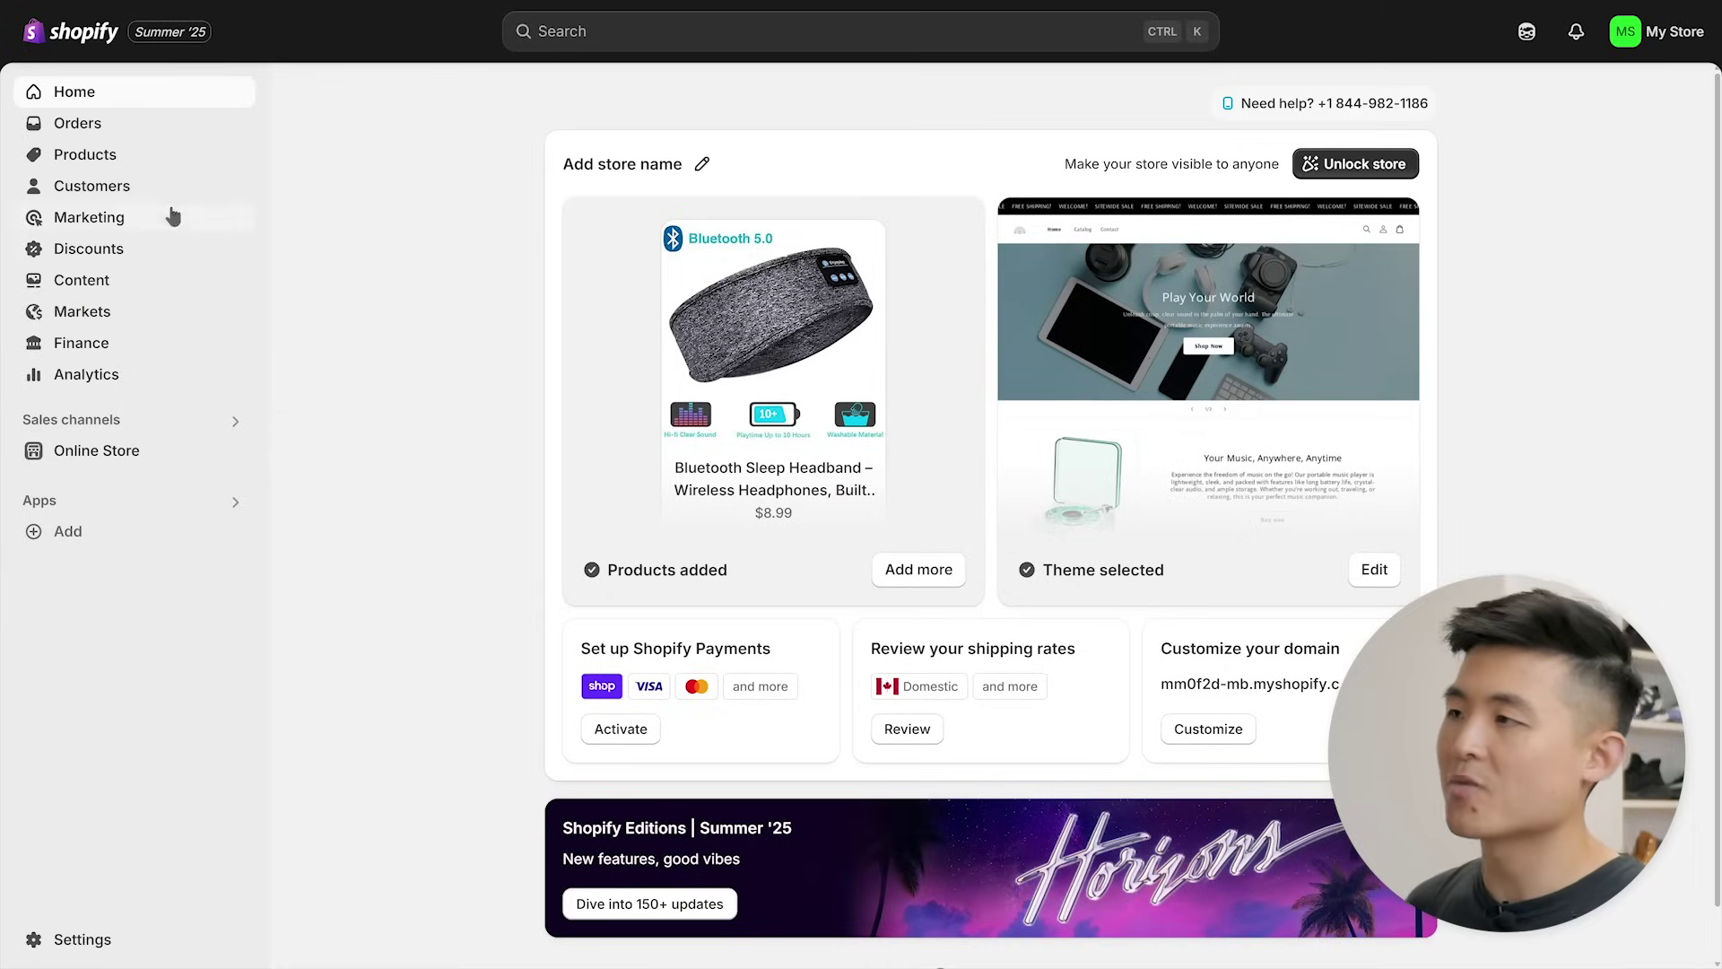
- Open the dumpling maker product and set its price to 31.99
click(108, 165)
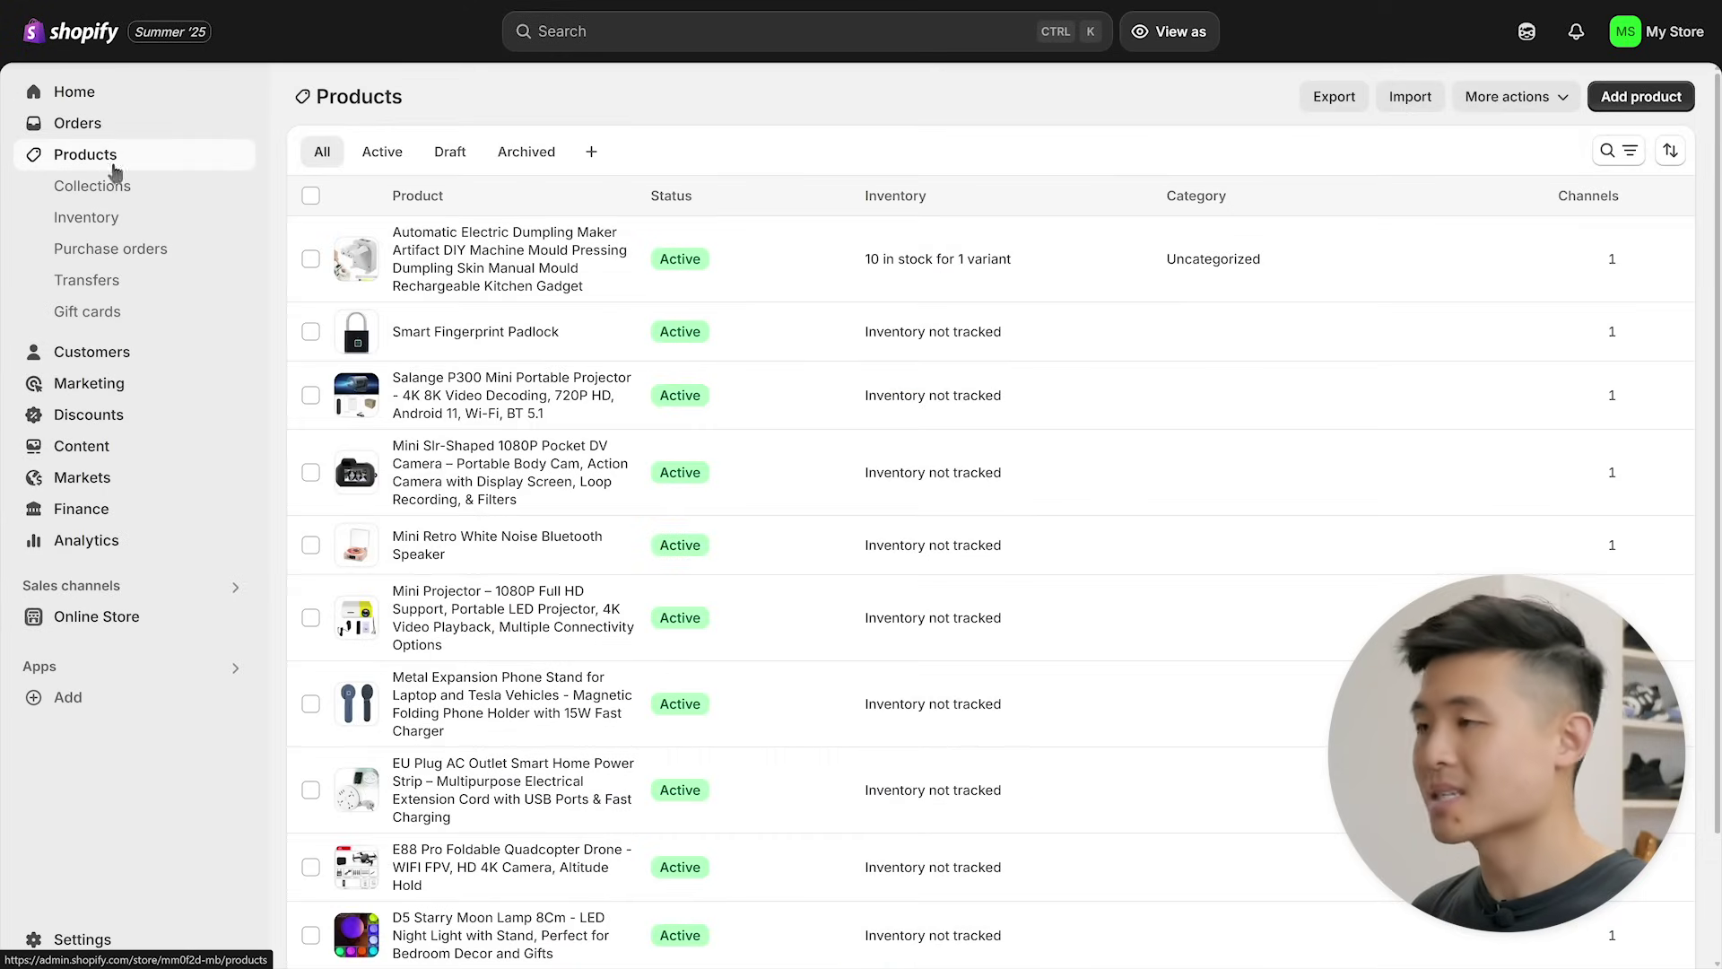
click(517, 258)
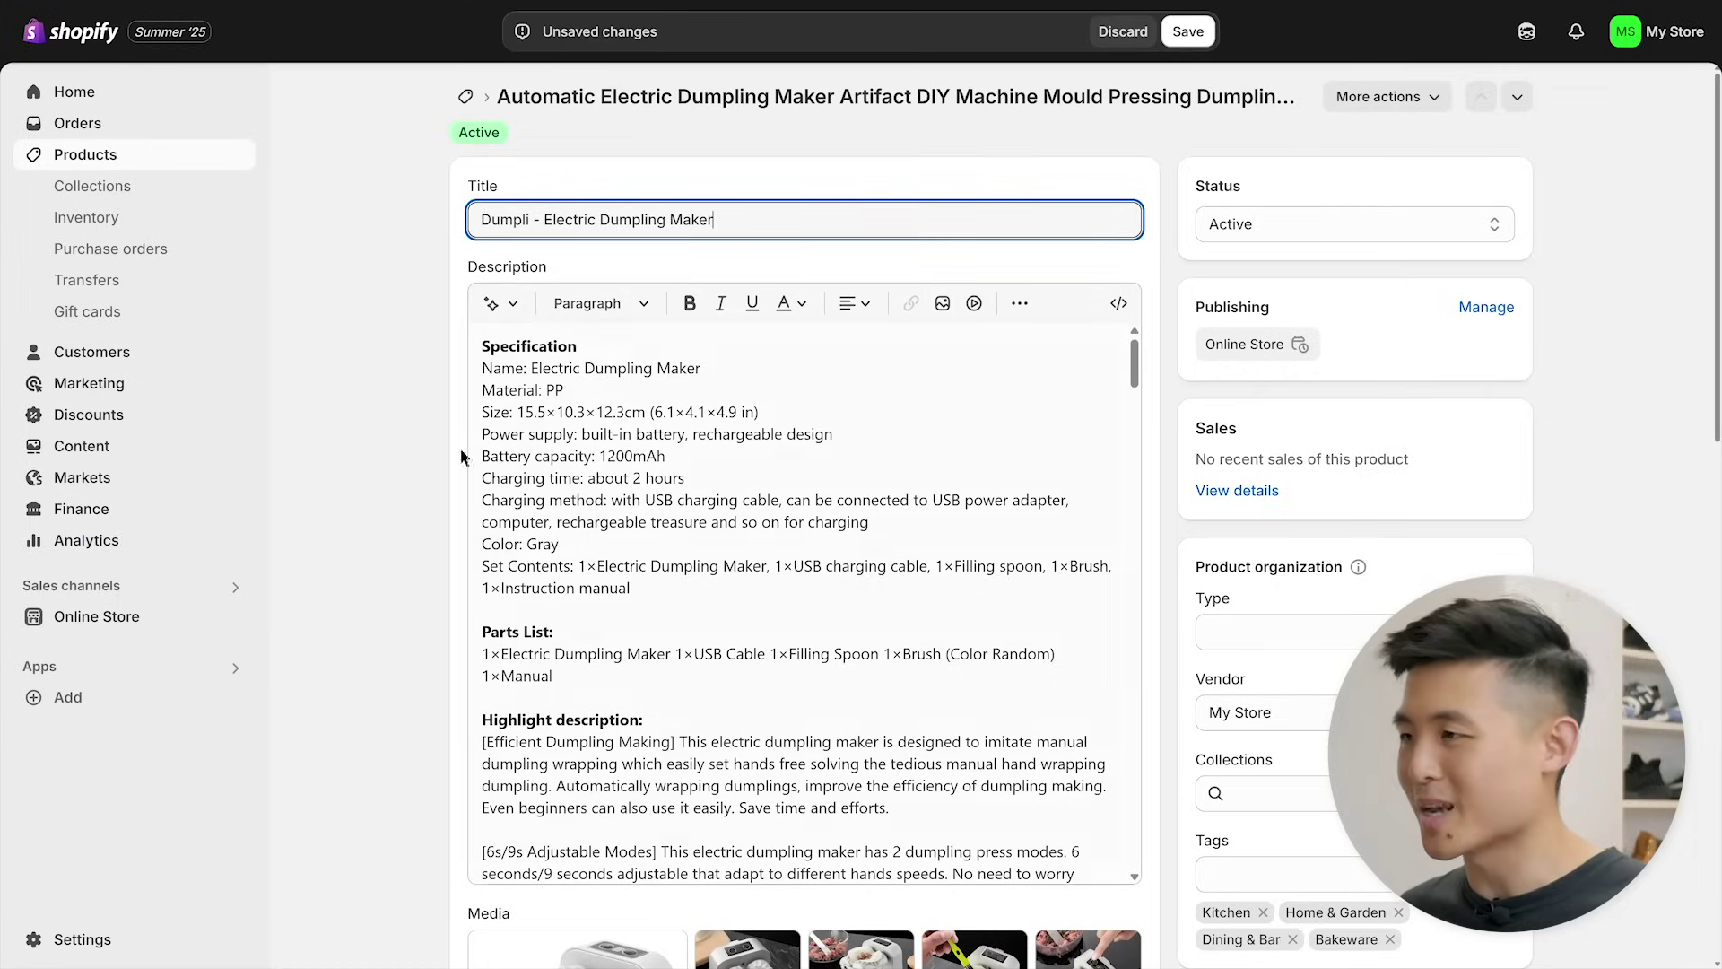
scroll(364, 482, down, 7)
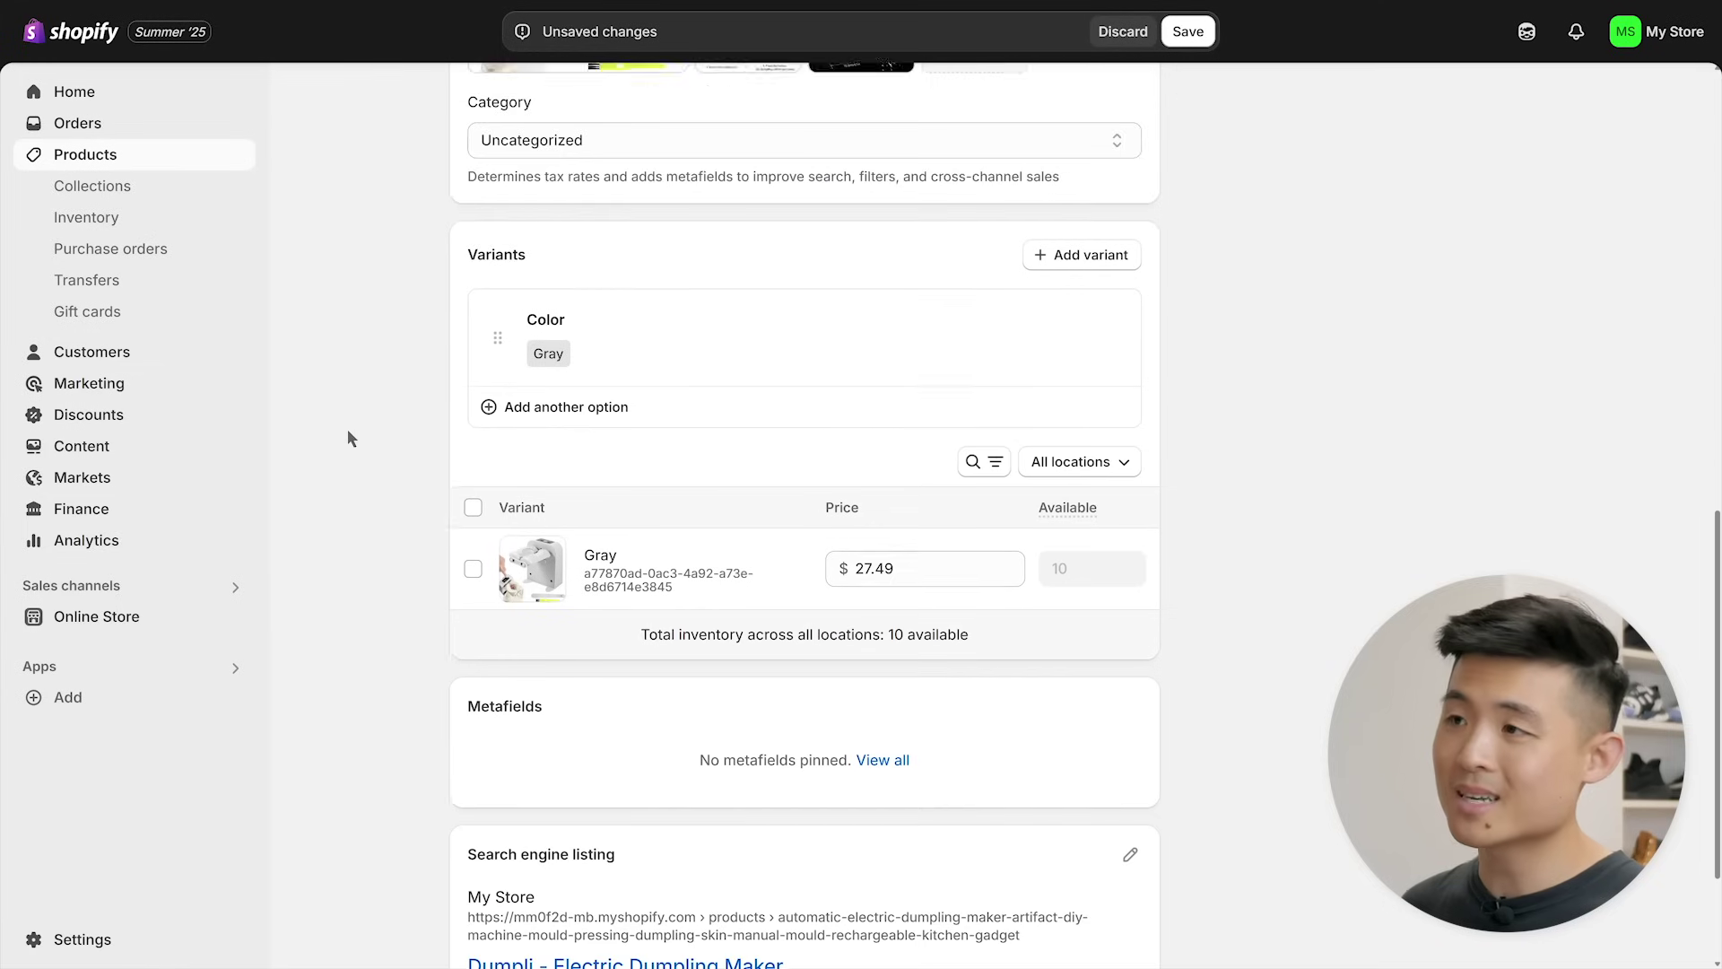
triple_click(920, 389)
text(31.99)
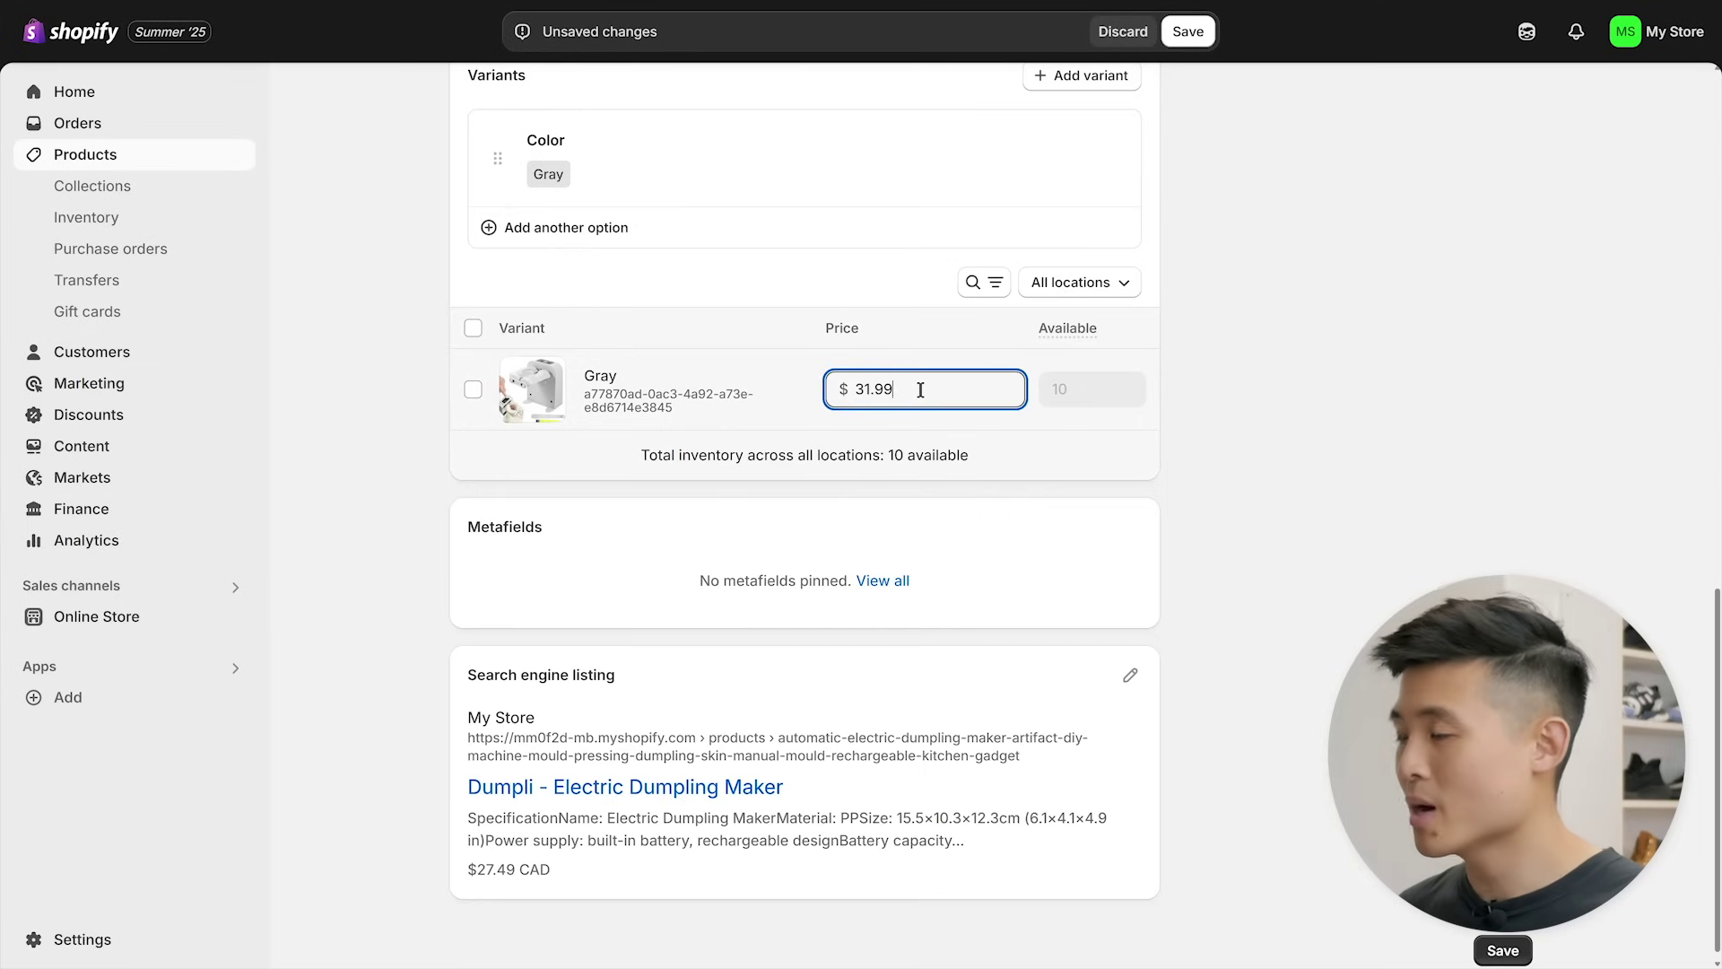
- Delete the dumpling maker's entire product description
scroll(365, 396, up, 15)
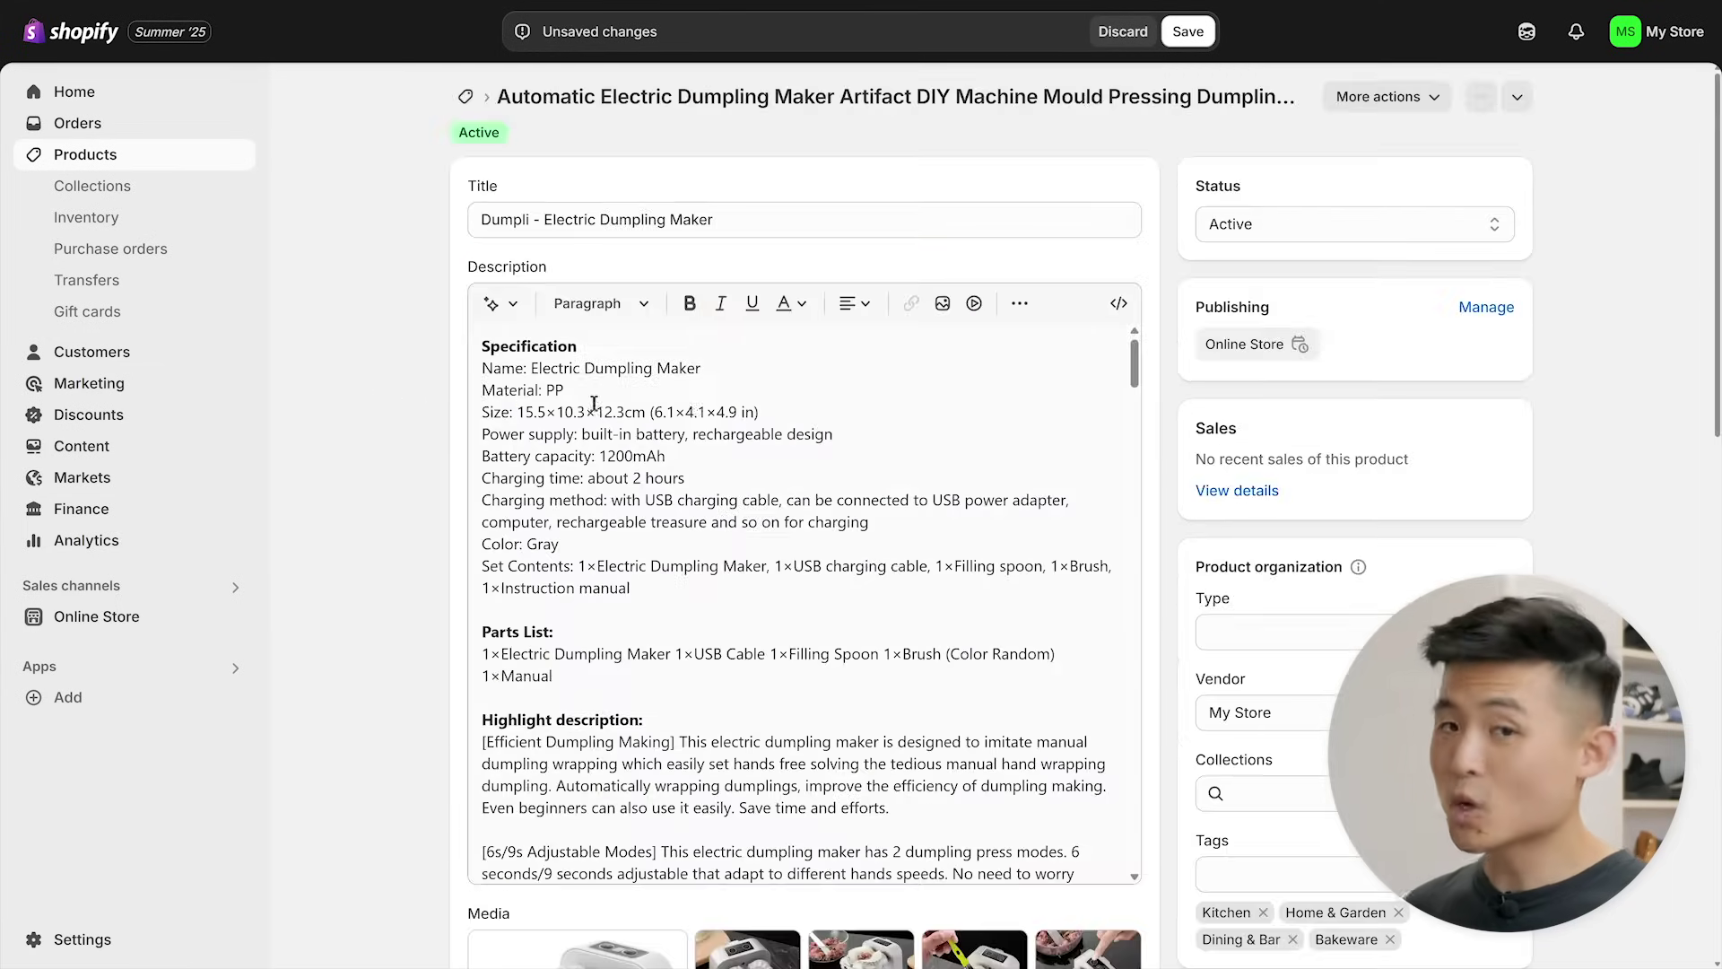
click(992, 380)
key(ctrl+a)
key(BackSpace)
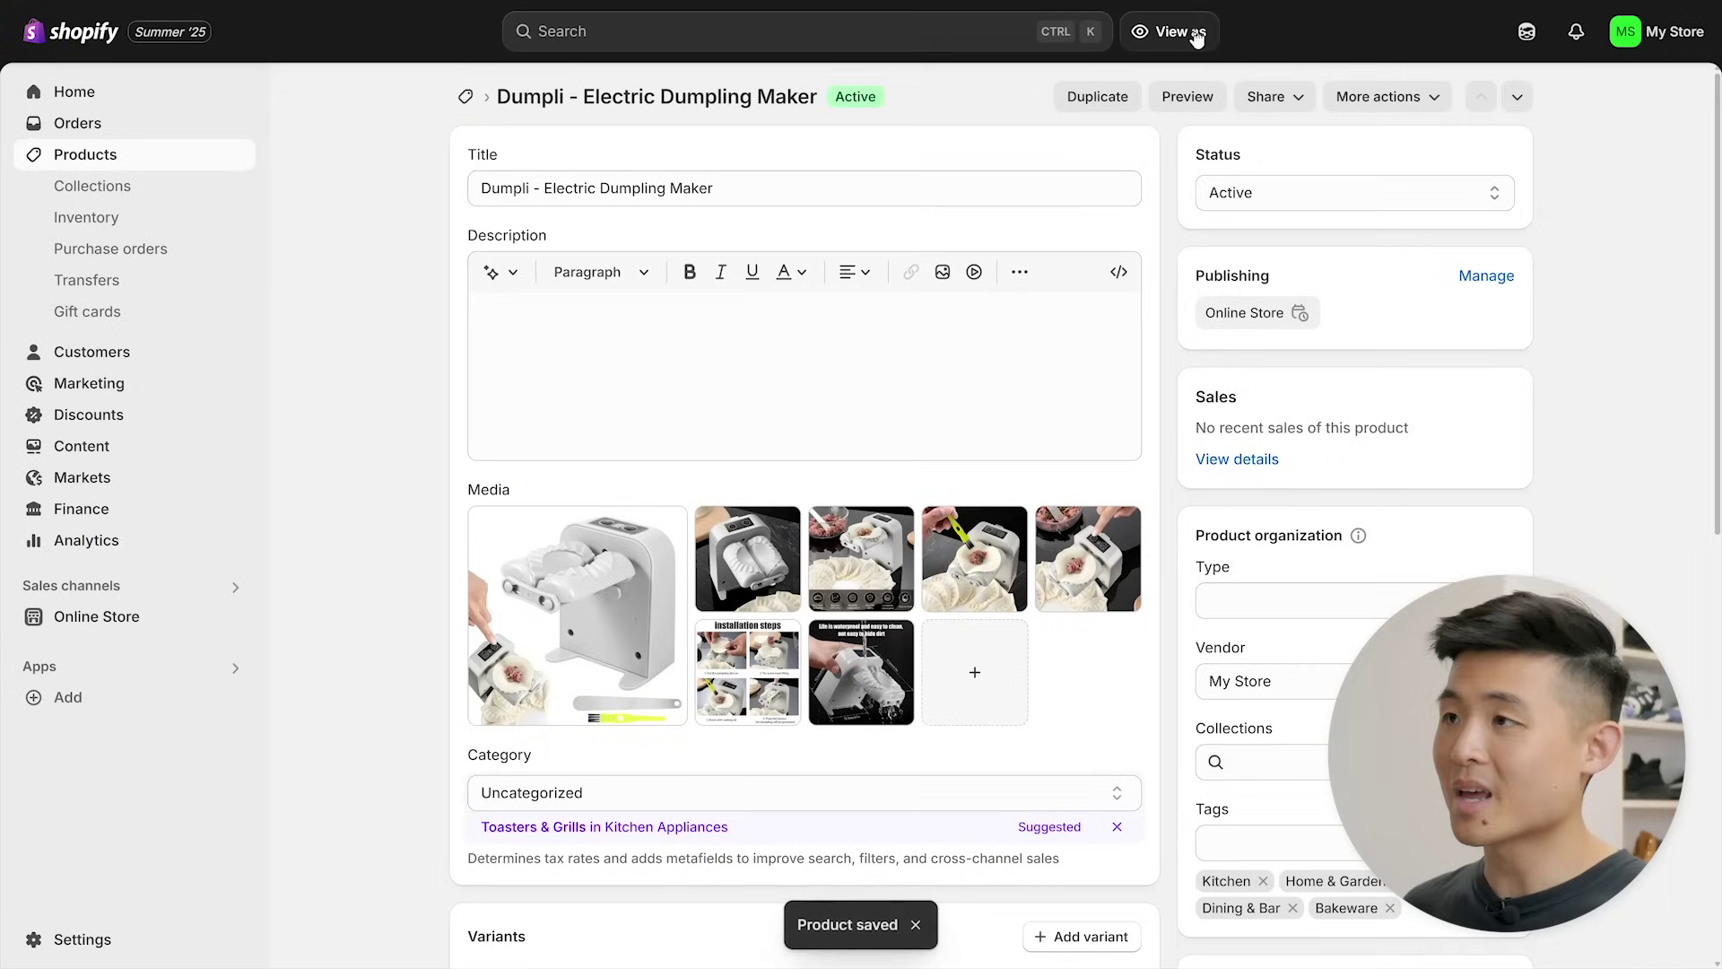
- Open the current theme's editor and show its product templates
click(81, 620)
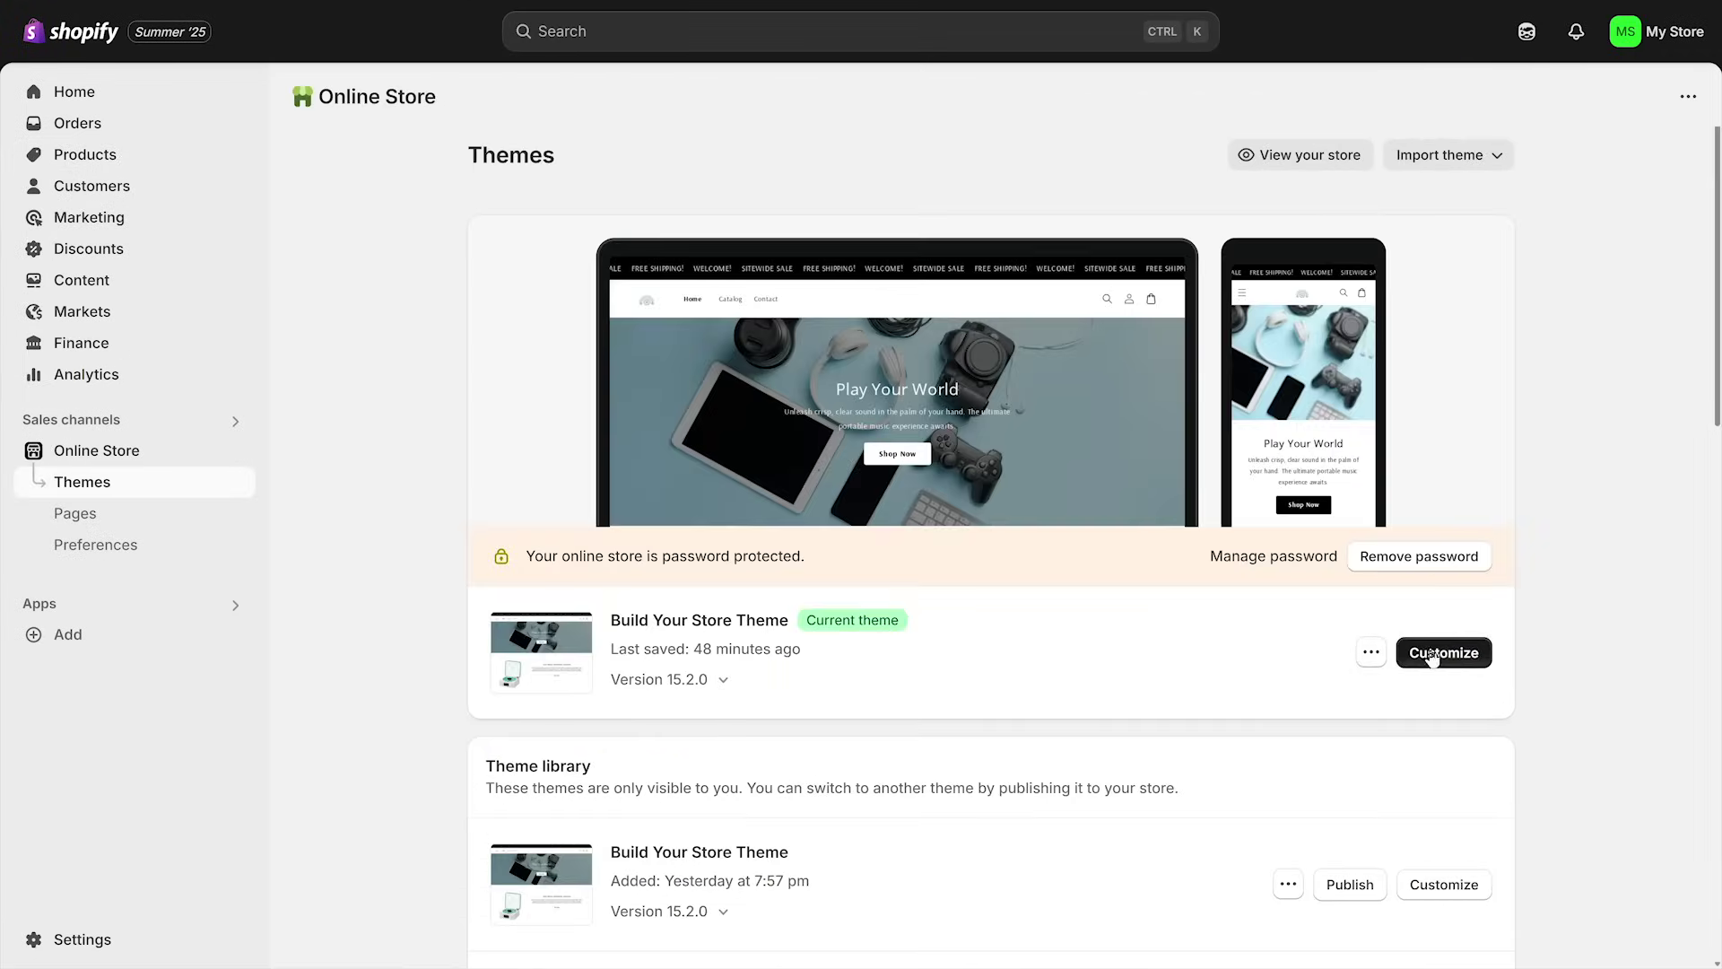
click(1441, 651)
click(884, 38)
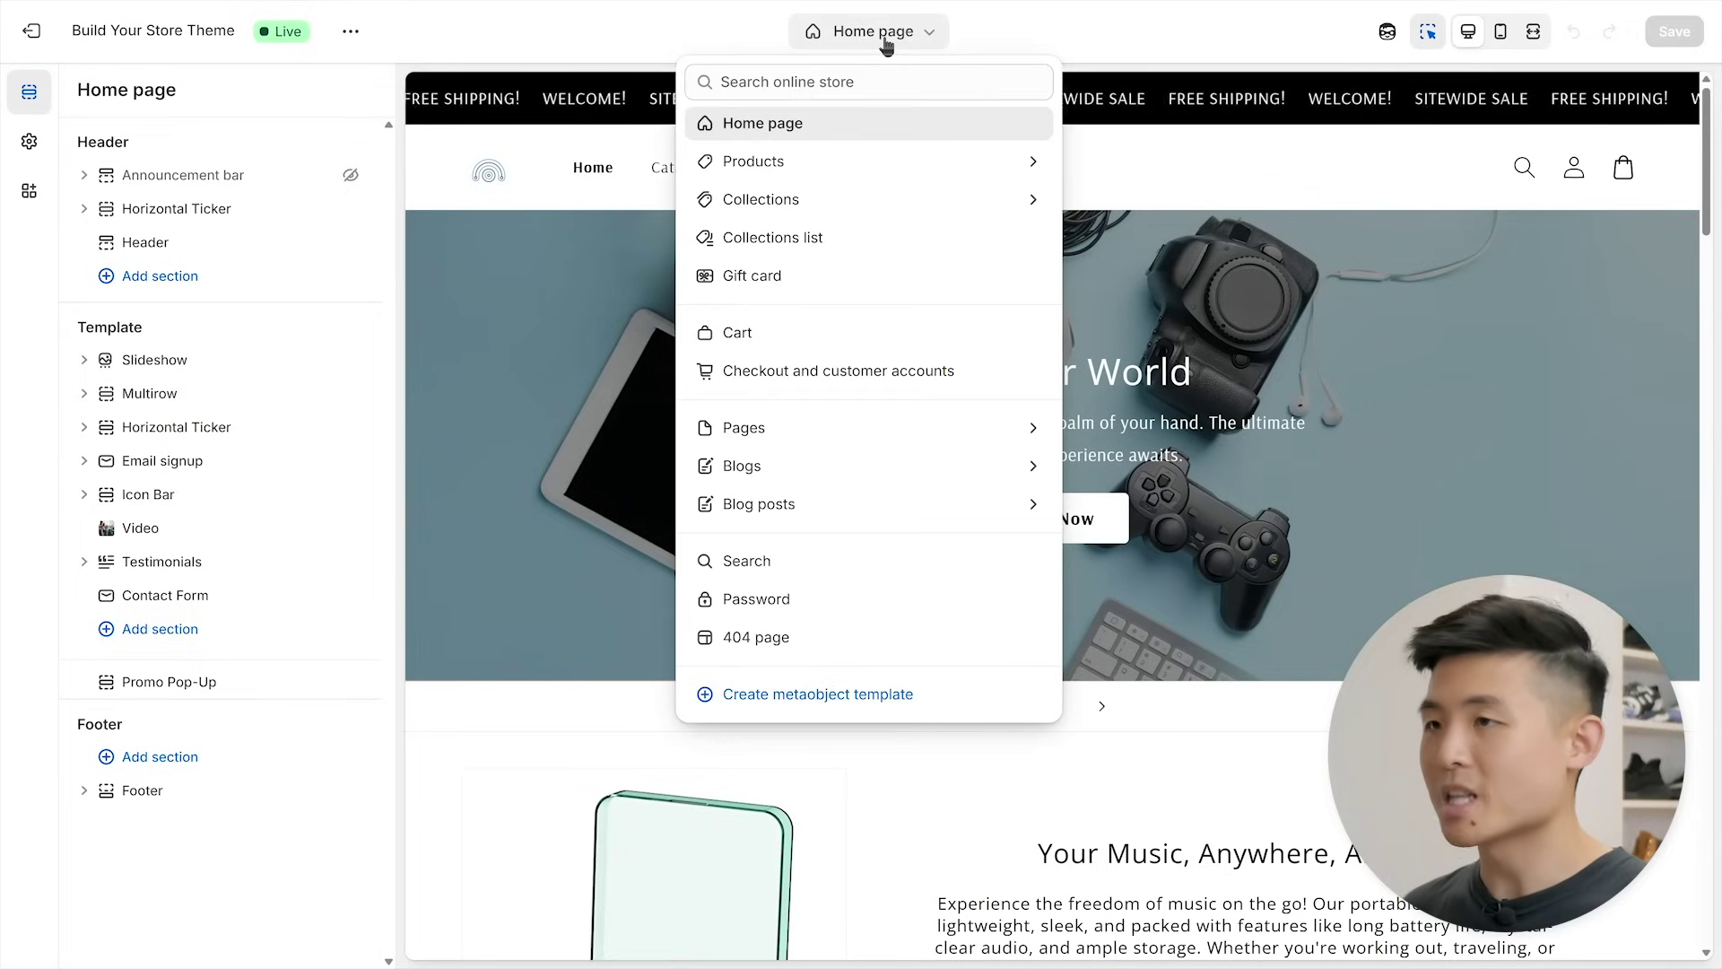
click(897, 158)
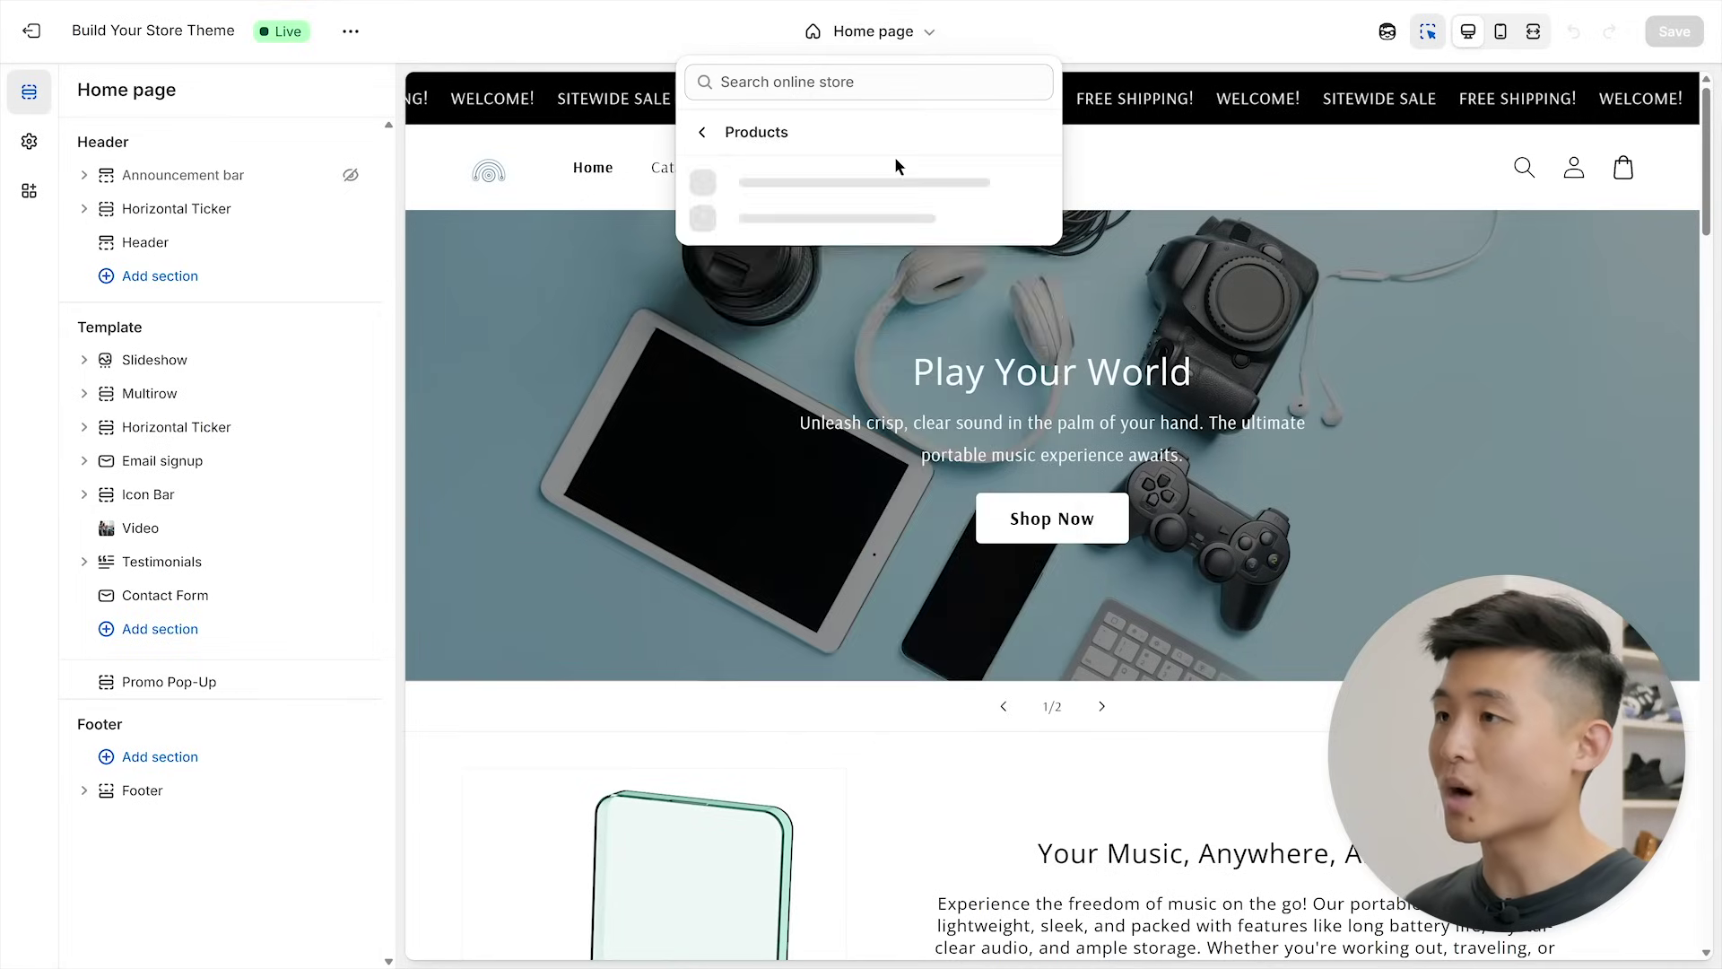
- Create a product template named 'Dumpli' and choose the product it previews
click(816, 314)
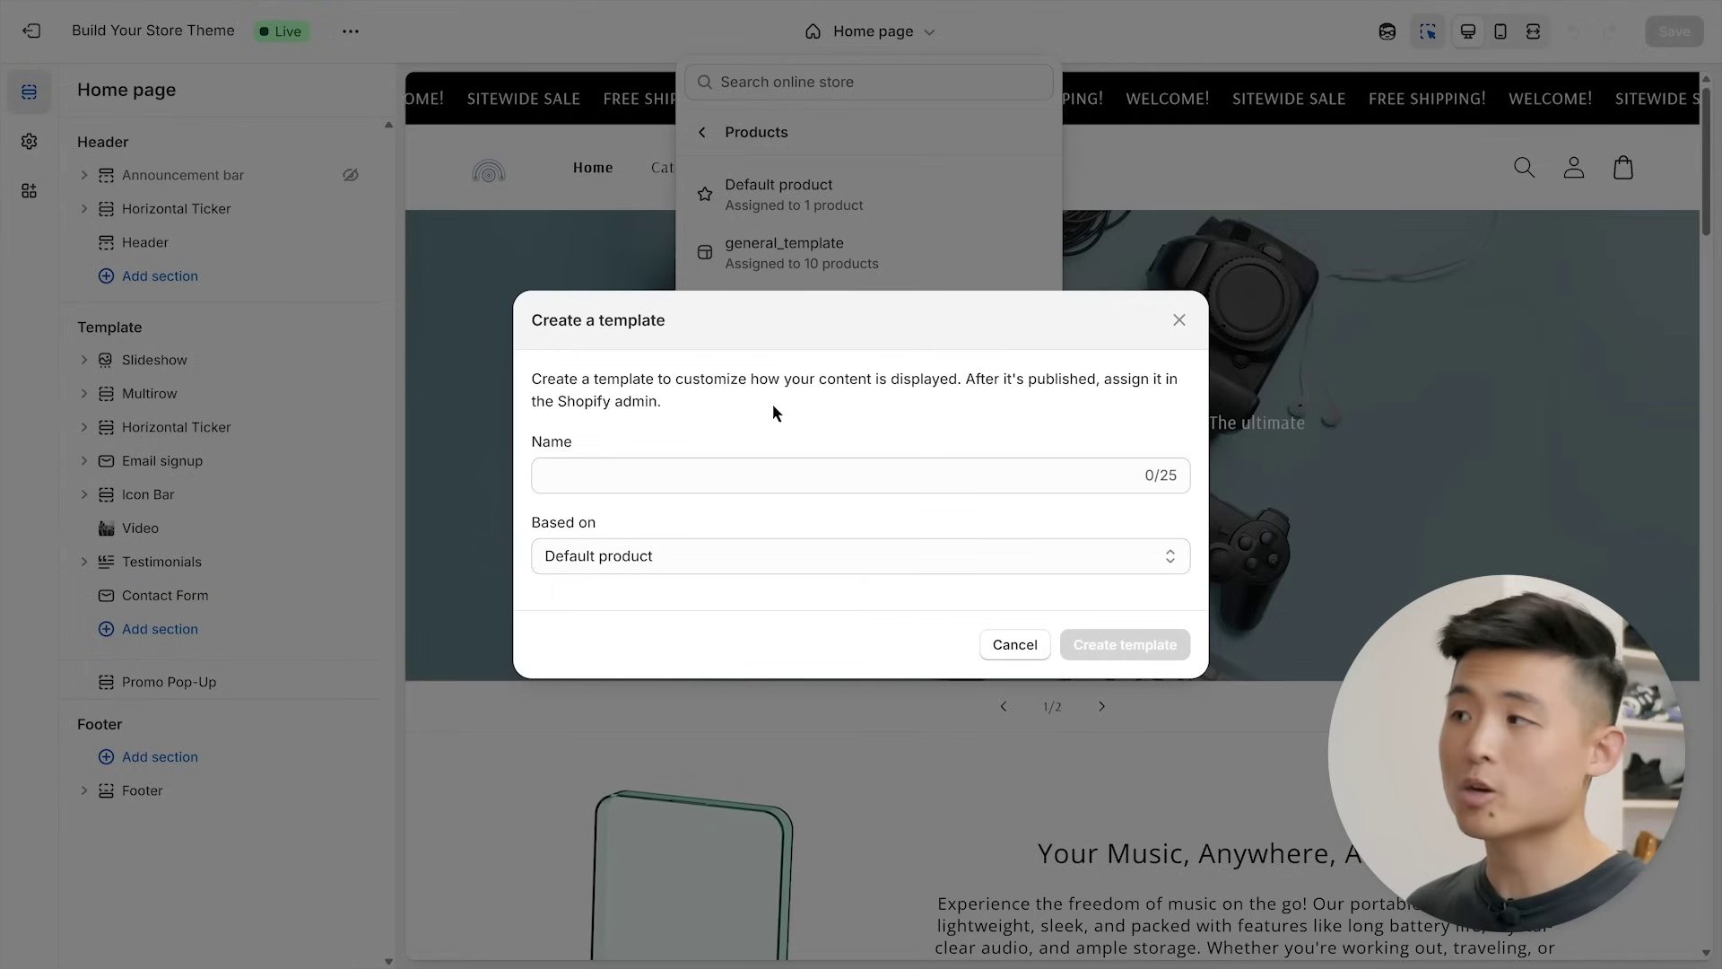
click(728, 474)
text(D)
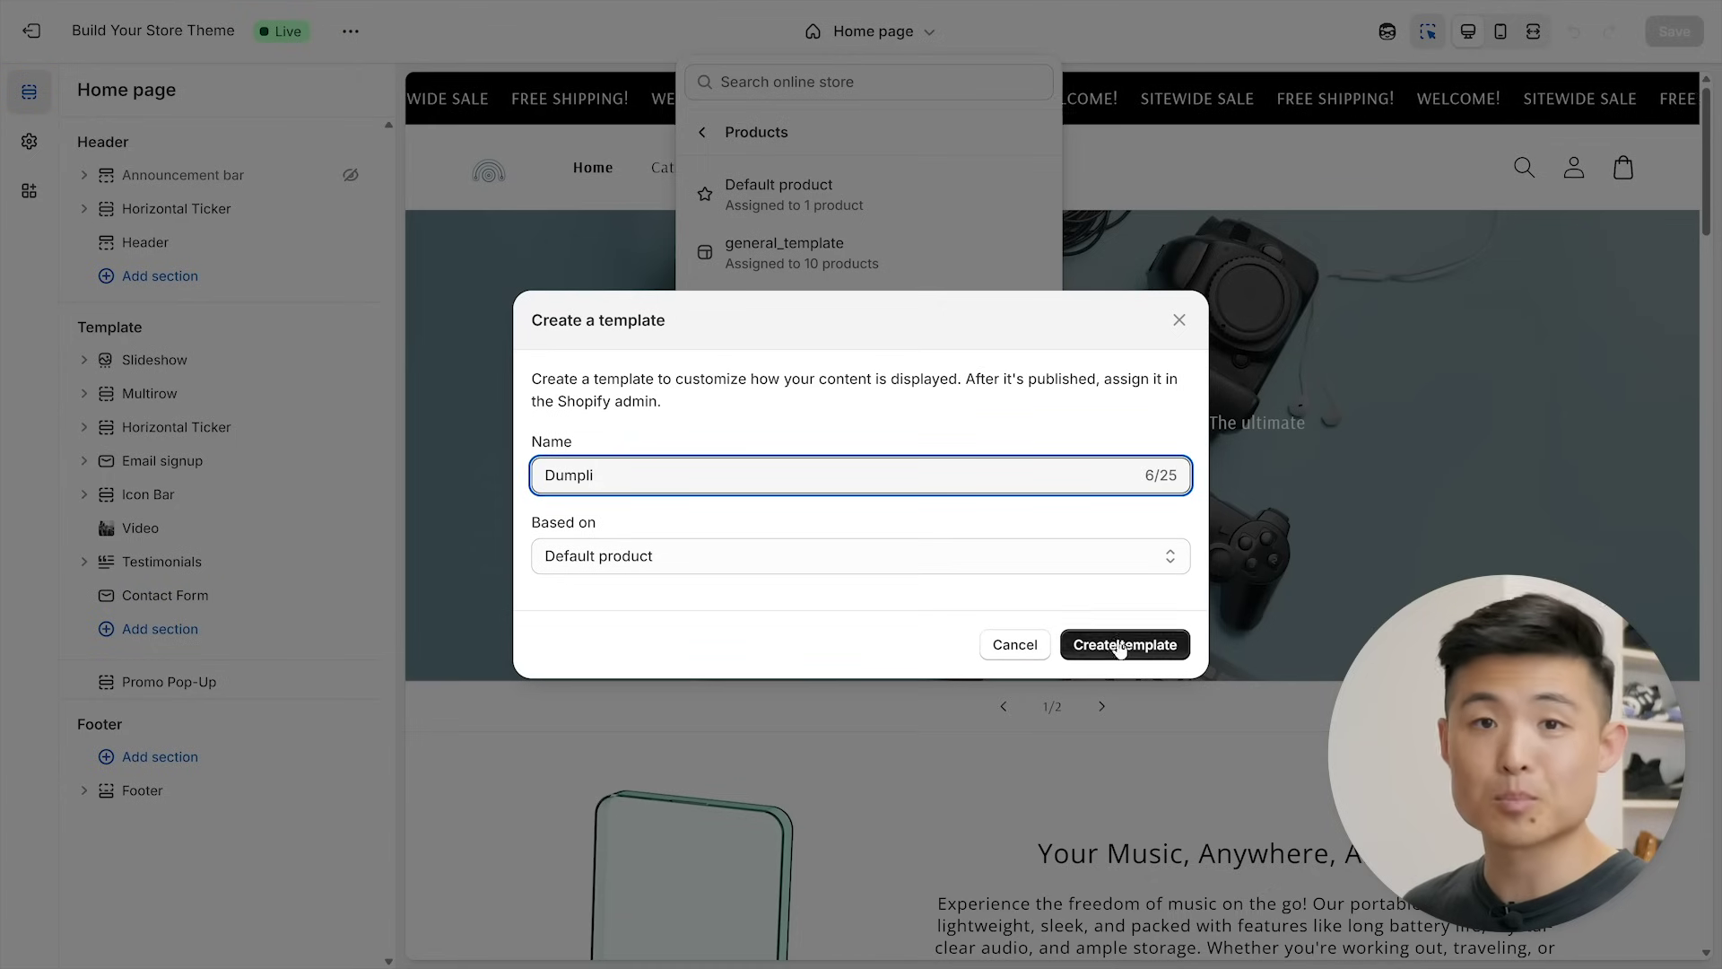
text(umpli)
click(1120, 645)
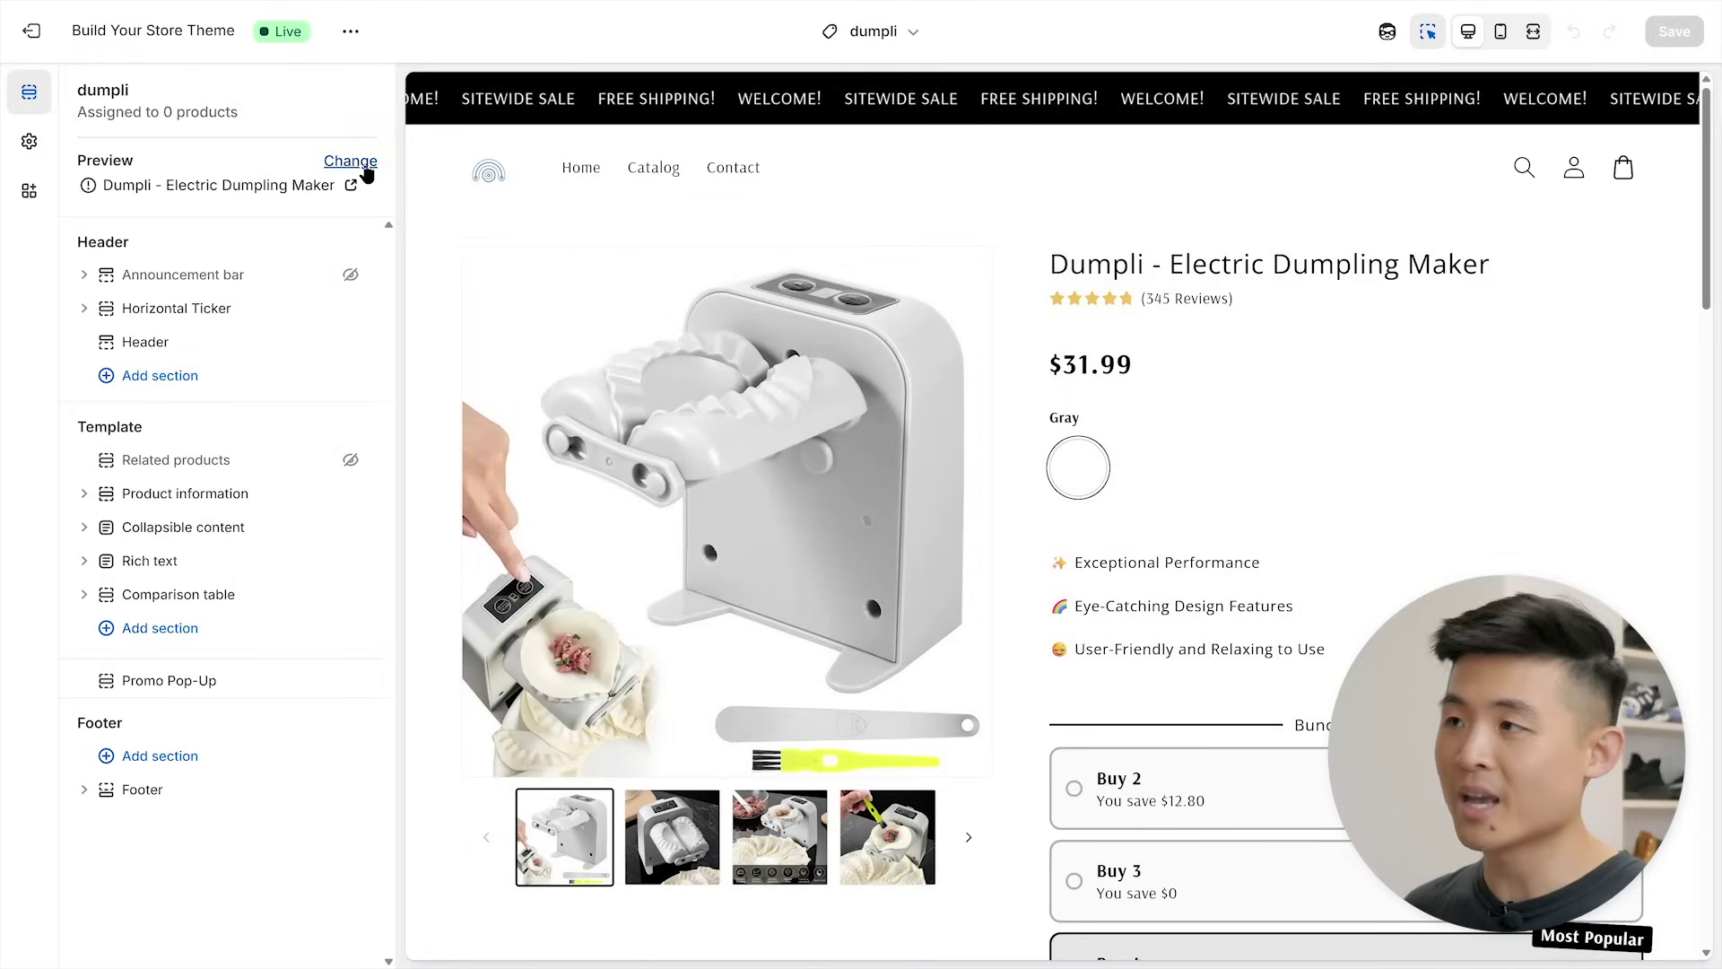
click(364, 167)
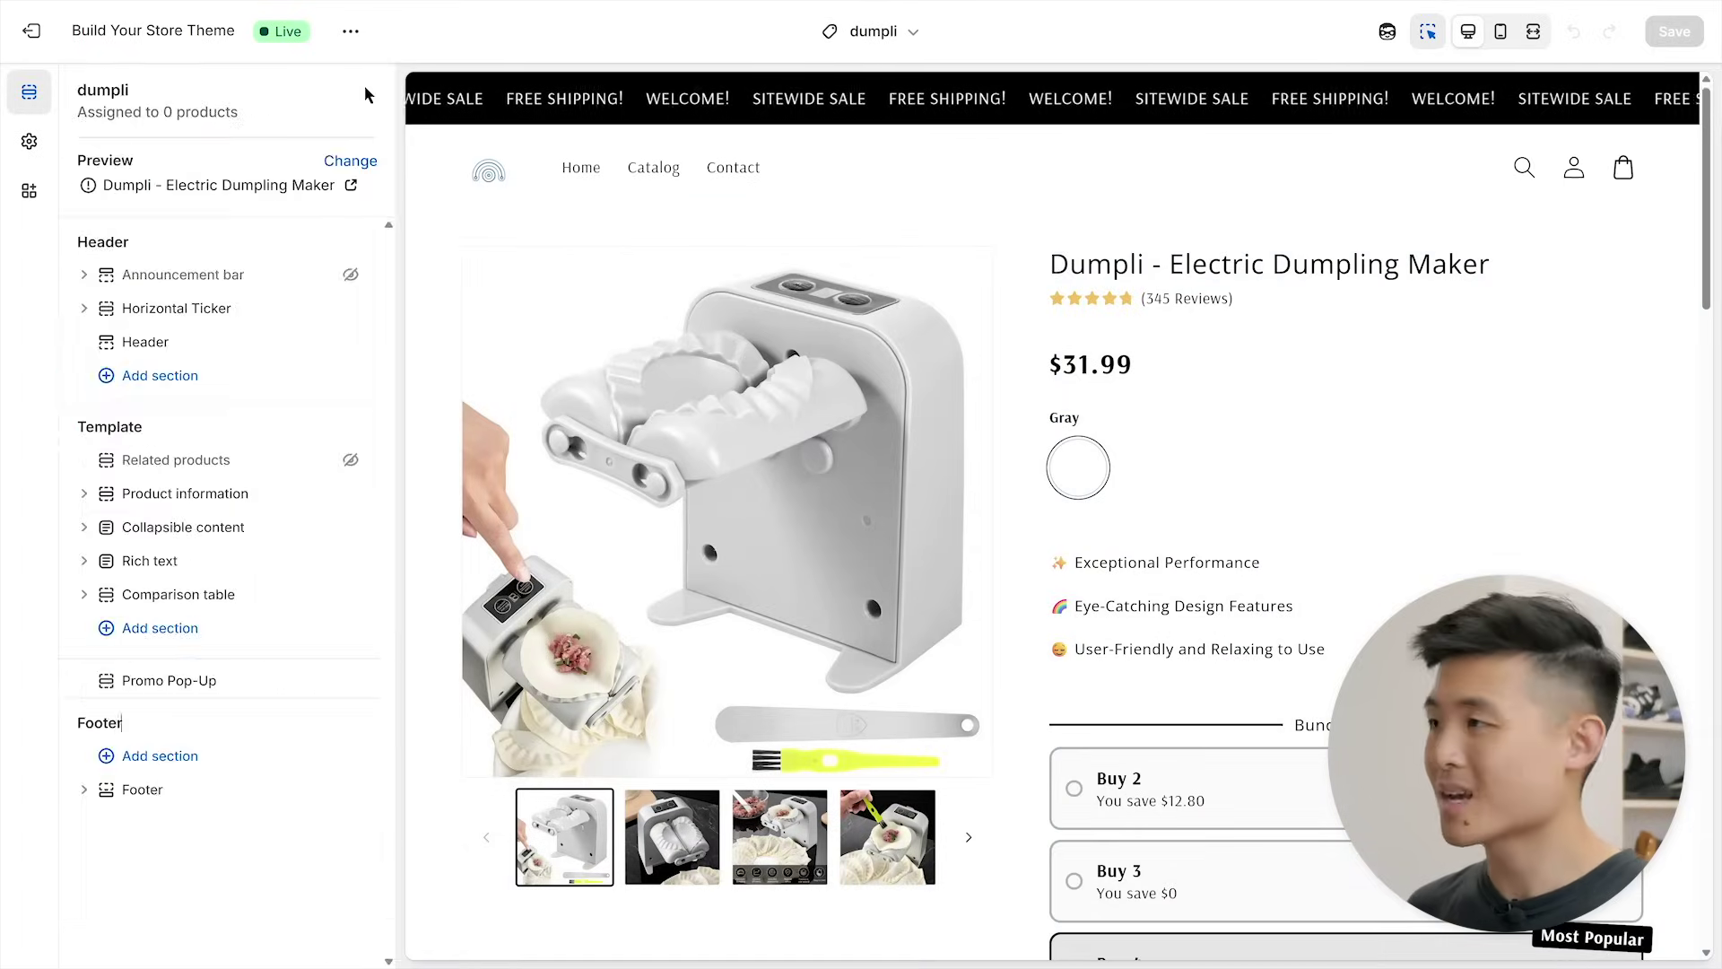
- Add a Multirow section with pasted feature text and the dumpling machine photo
click(224, 628)
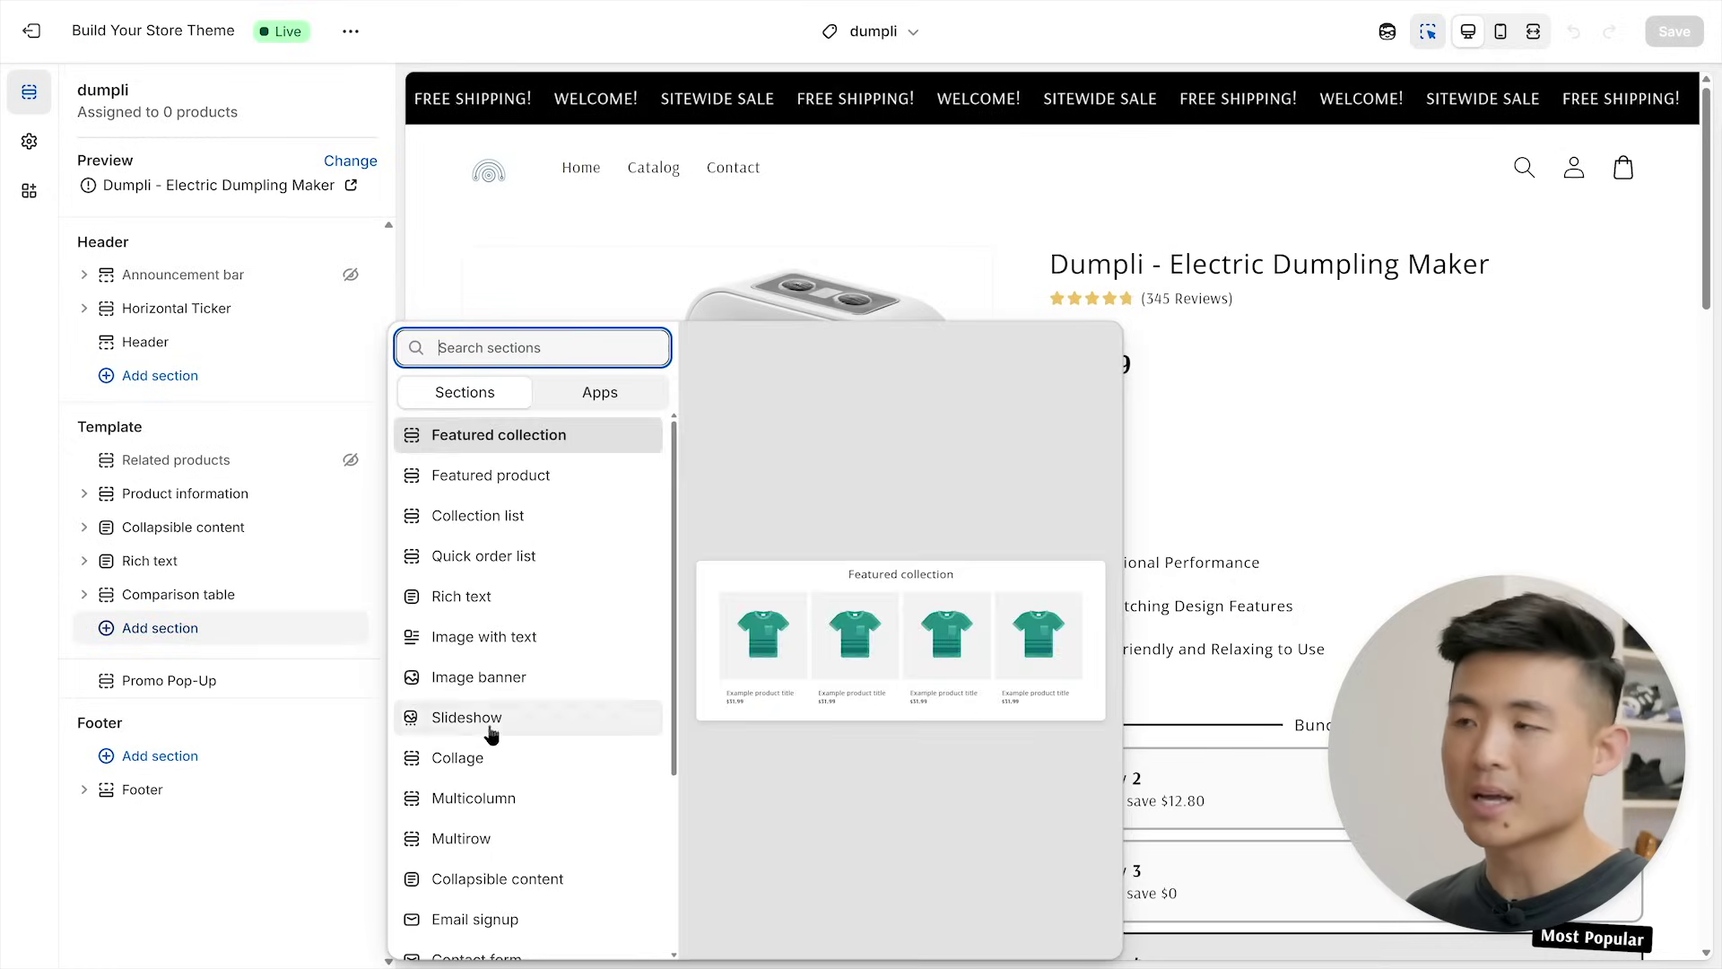
click(525, 836)
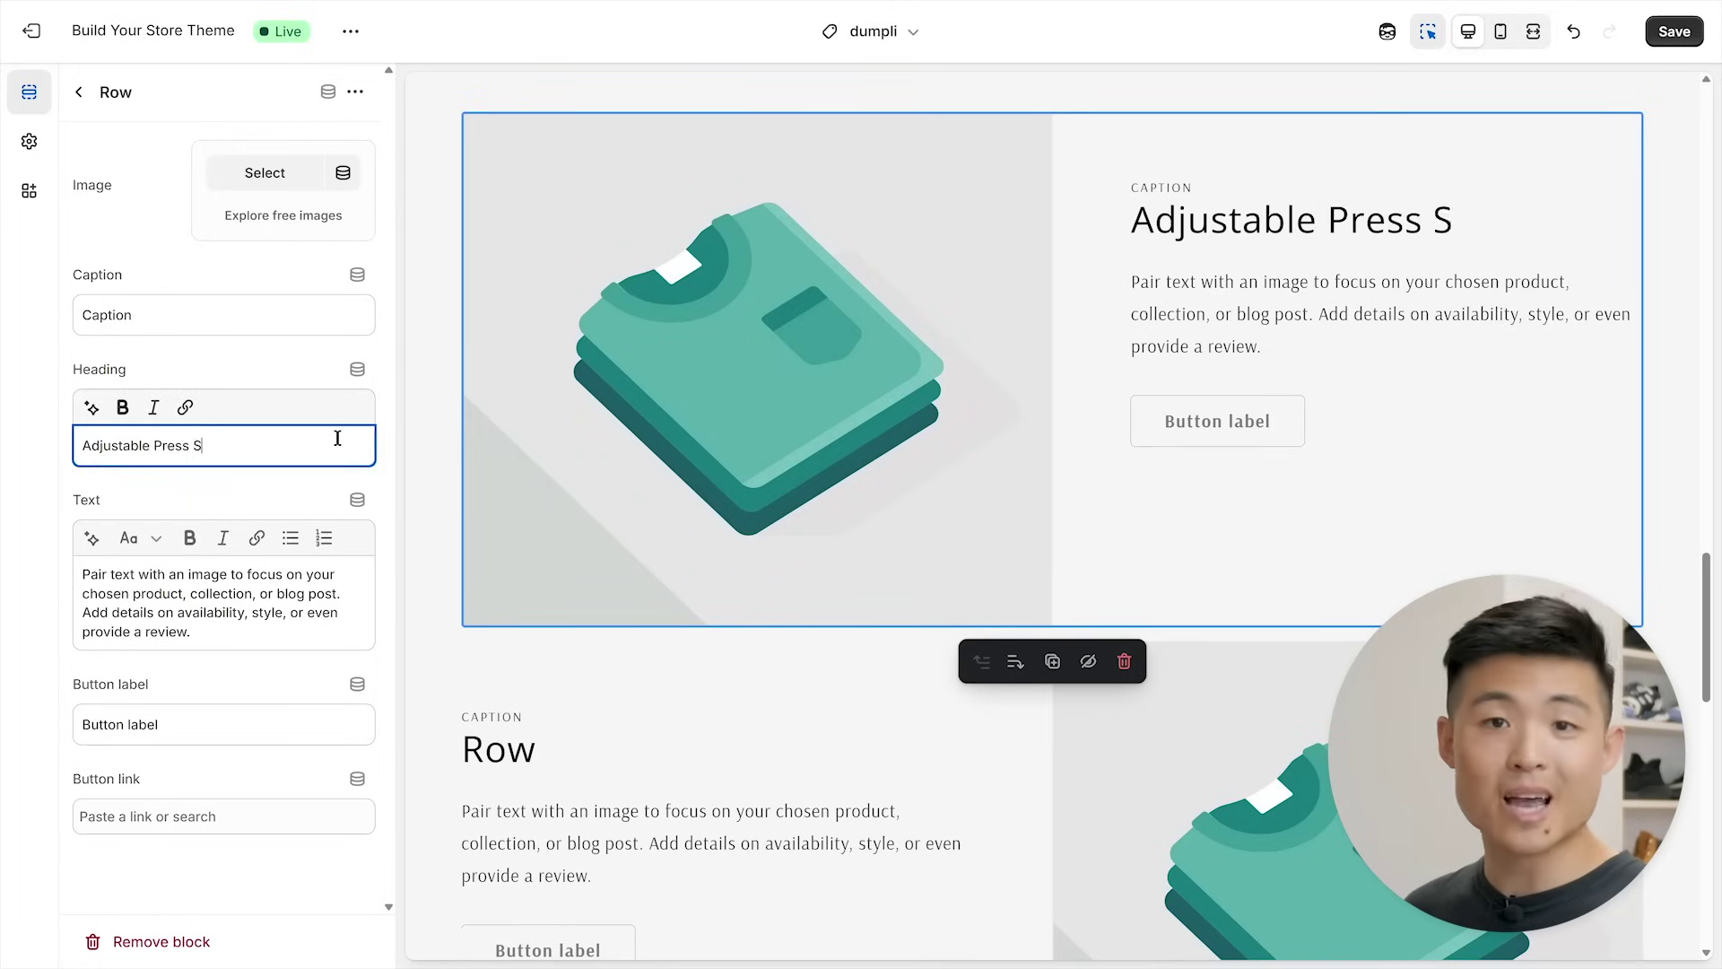
triple_click(311, 587)
text(Choose between 6 or 9 second settings to match your pace. Whether you like to take your time or move fast, Dumpli adjusts to you!)
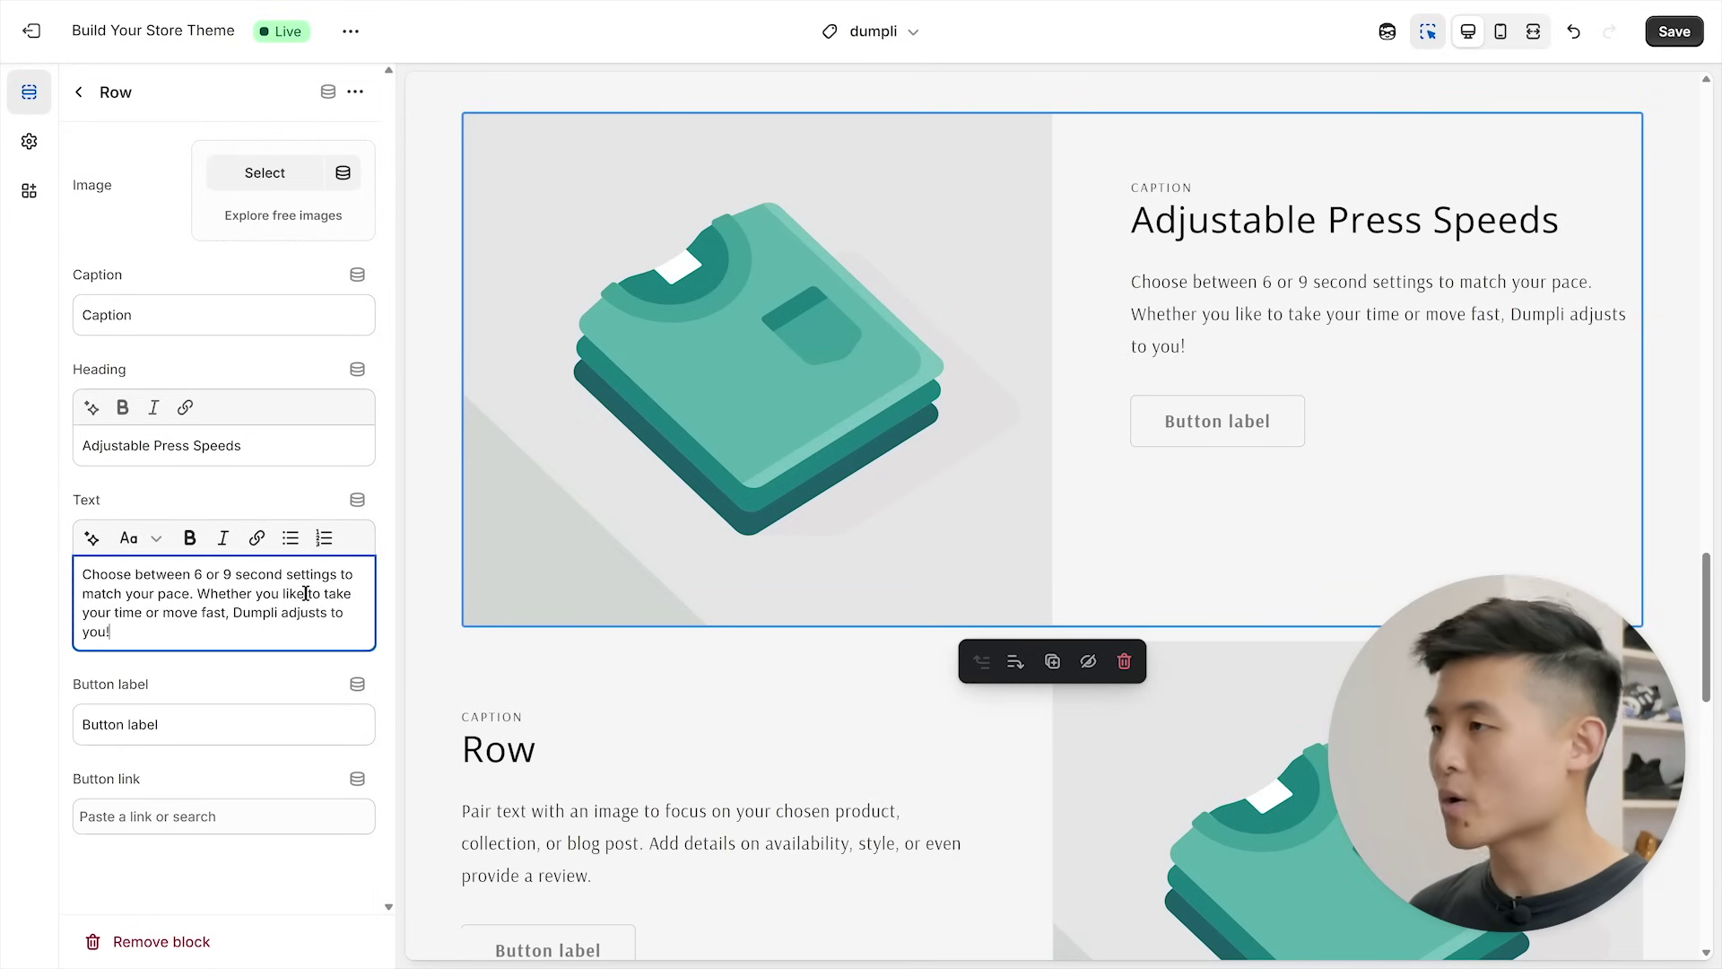
click(294, 185)
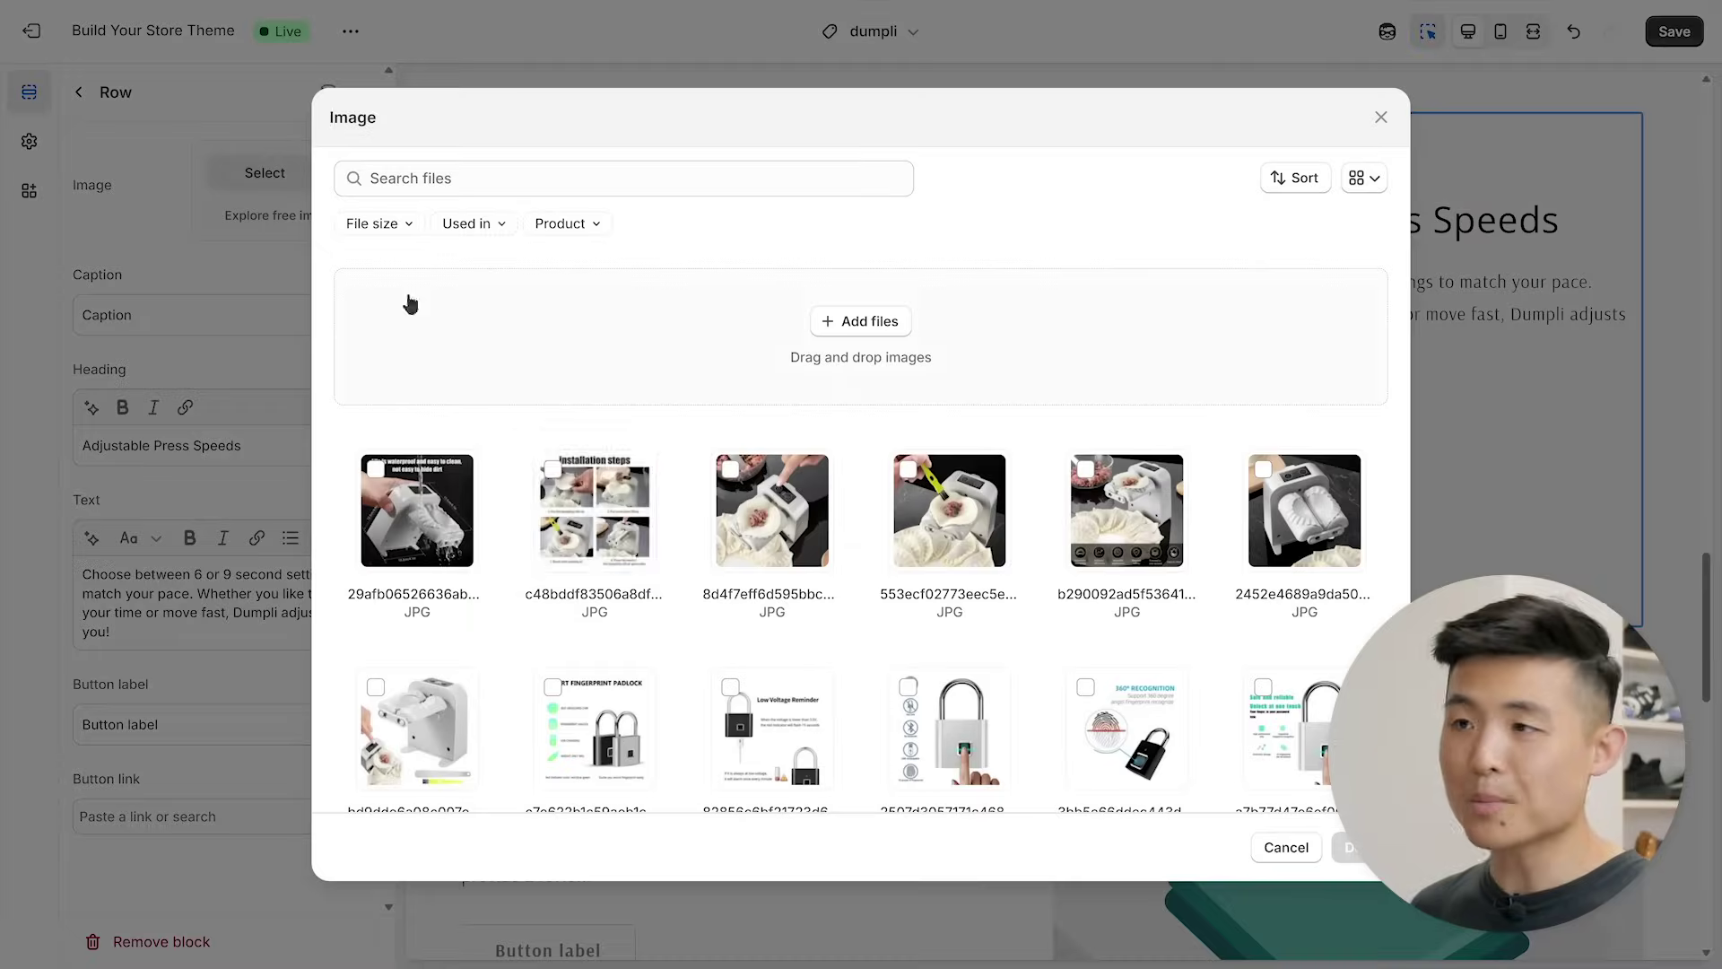
click(1345, 847)
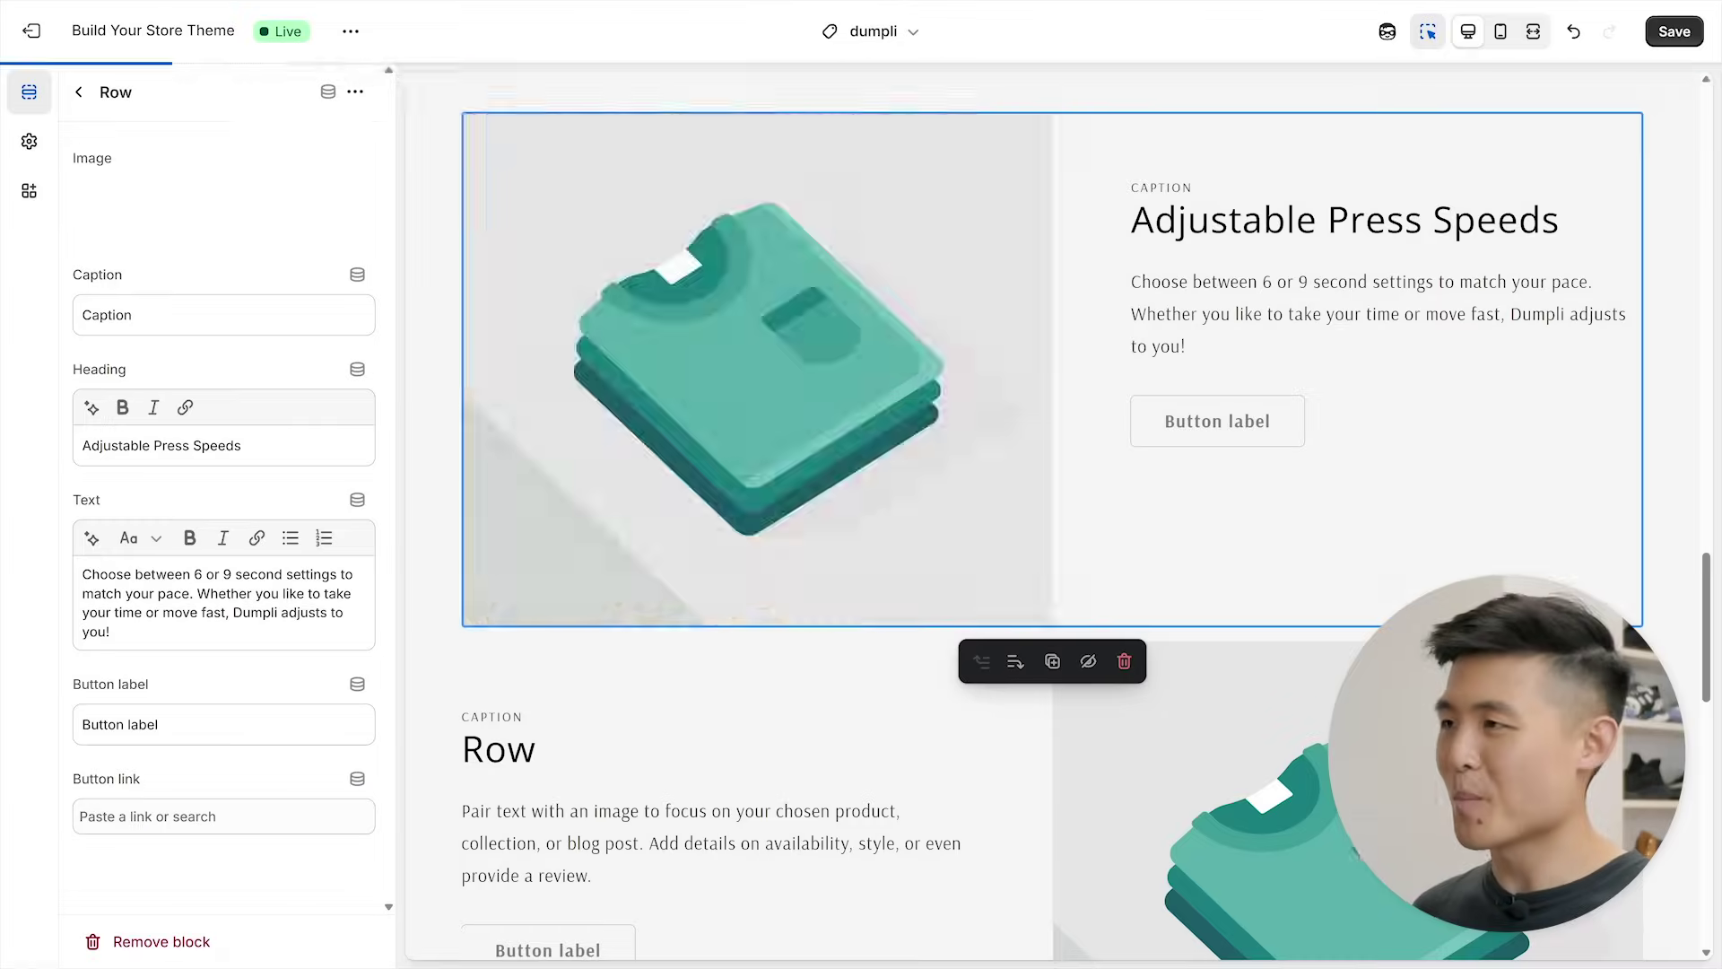
- Remove the Multirow row's caption and button label
key(ctrl+a)
key(BackSpace)
click(224, 706)
key(ctrl+a)
key(BackSpace)
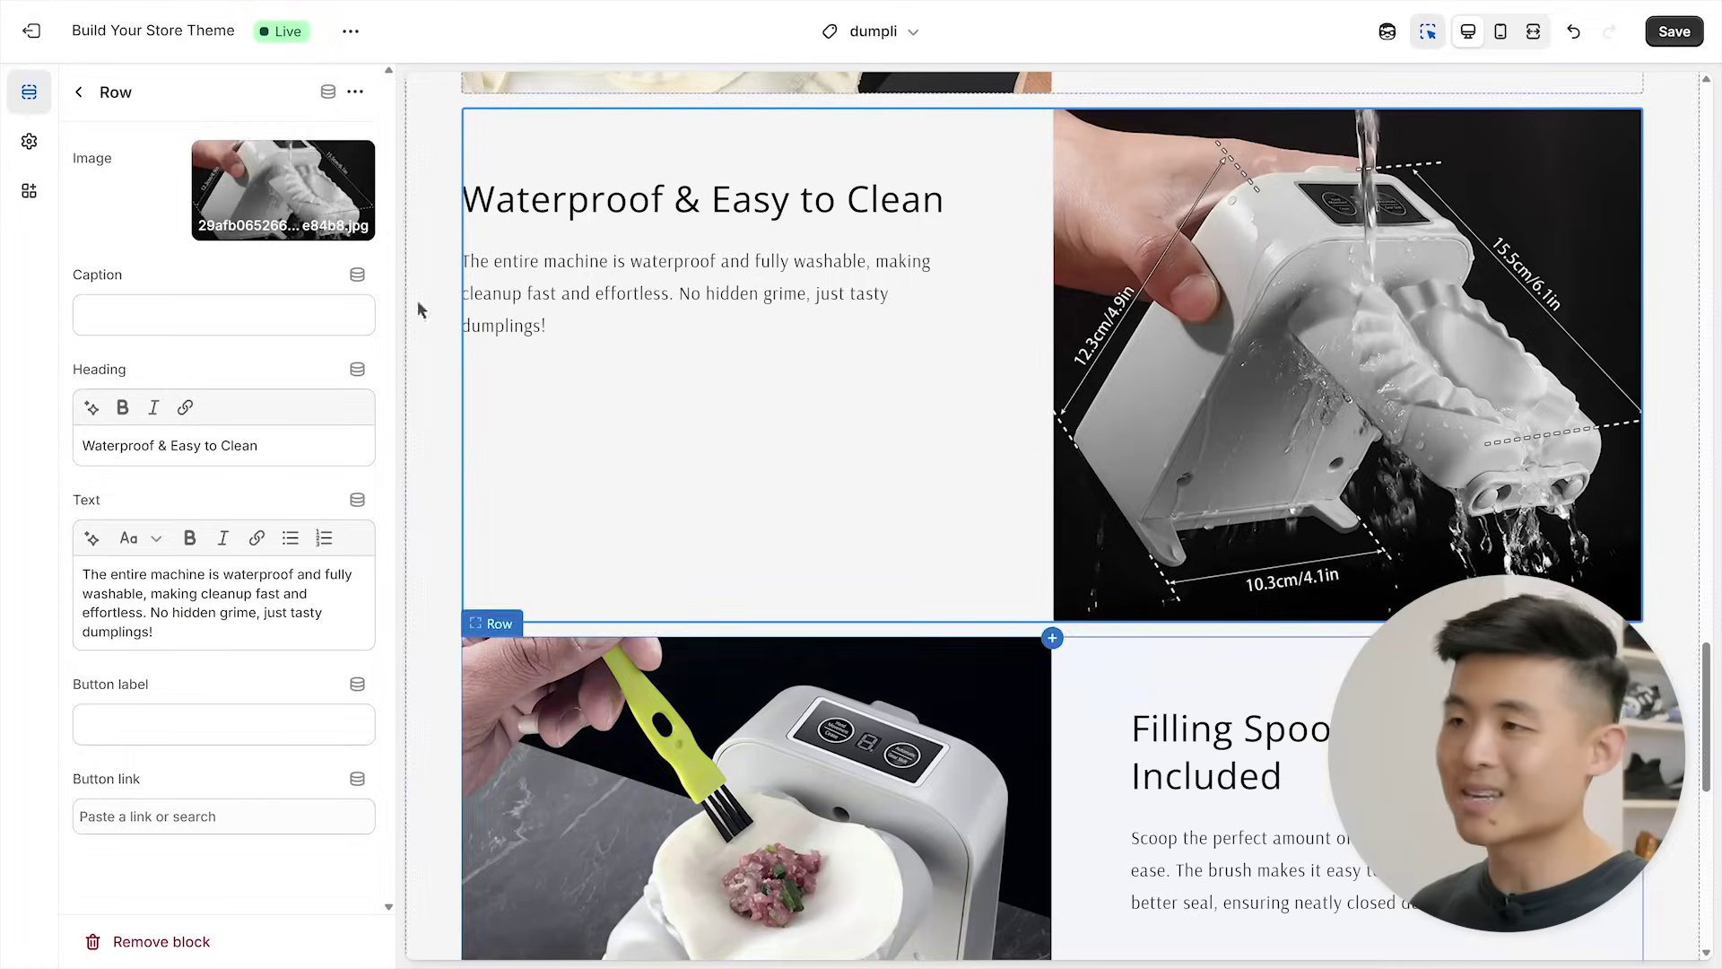
- Move Multirow above Collapsible content, save the template, and return to Products
click(90, 98)
drag(173, 607, 187, 512)
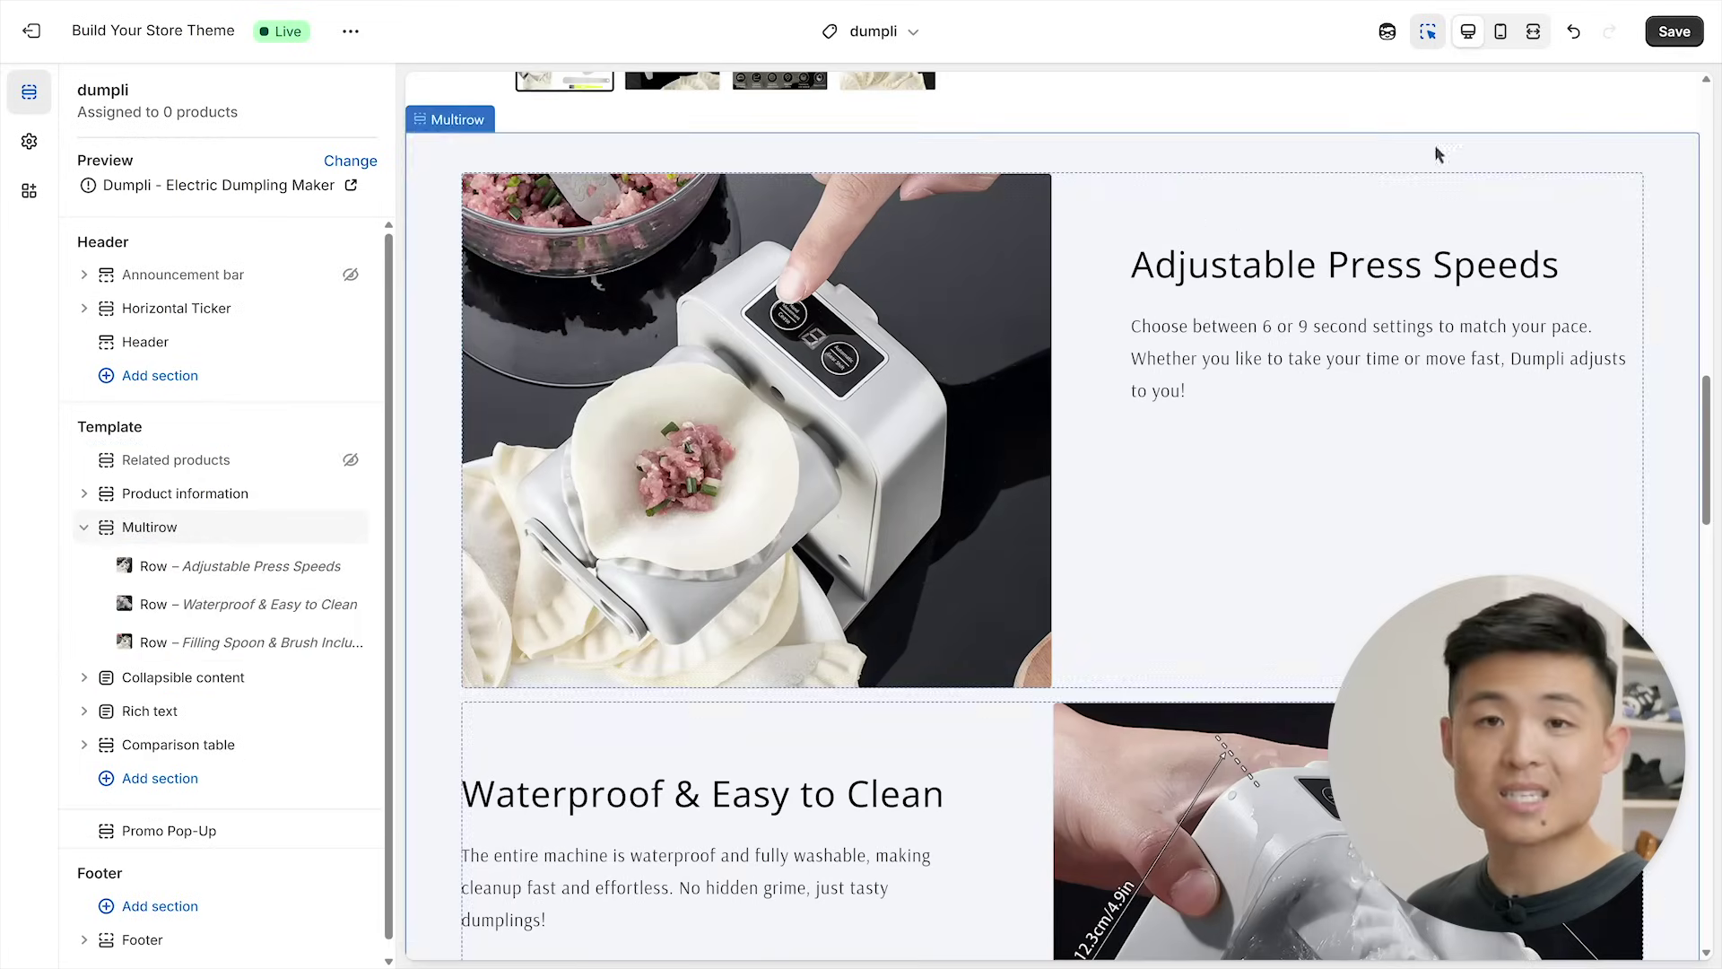
click(1673, 33)
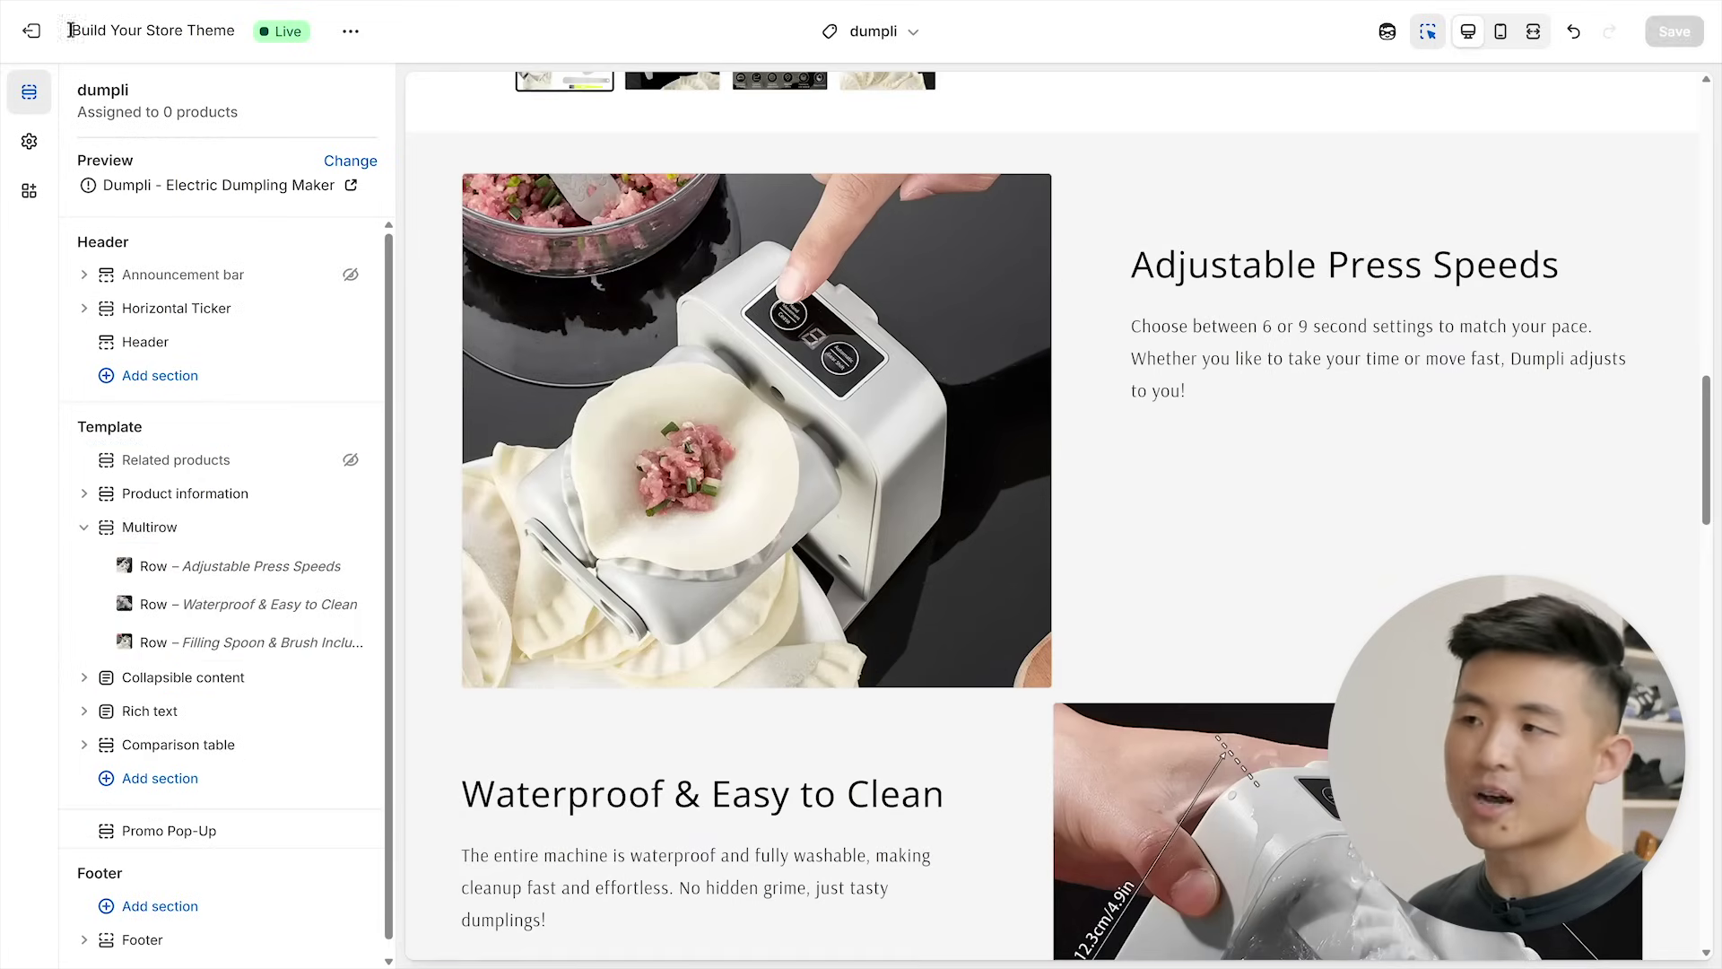
click(31, 31)
click(97, 160)
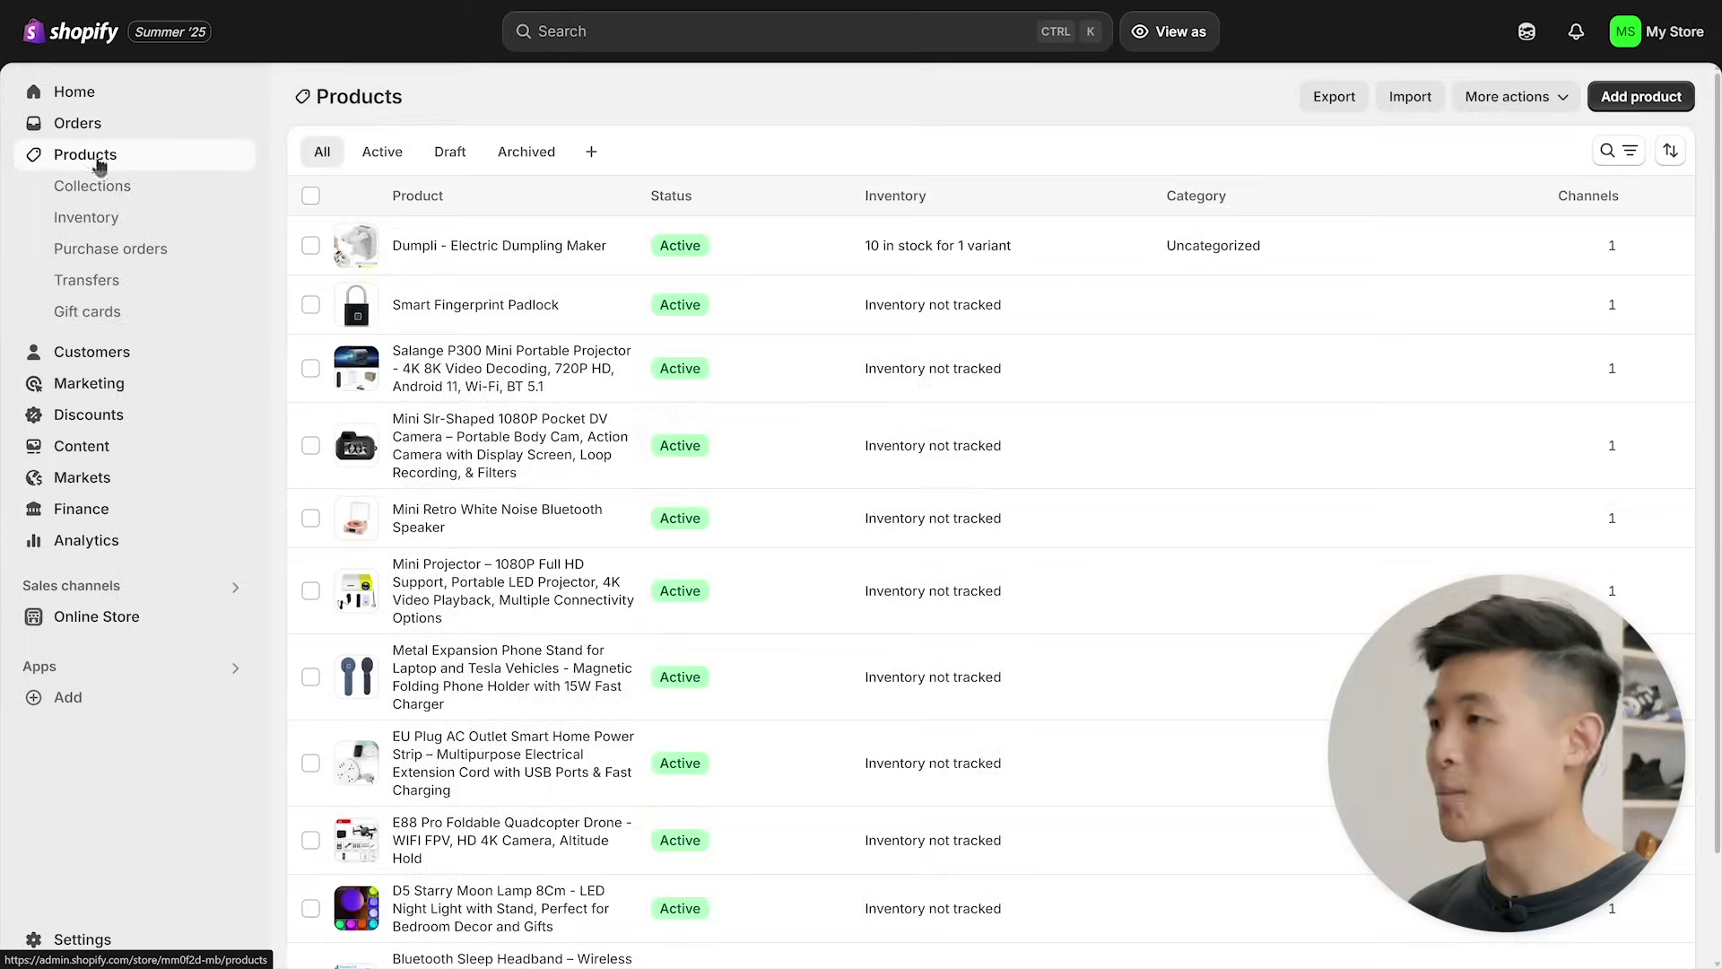
- Set the Dumpli - Electric Dumpling Maker's theme template to dumpli and save
click(496, 246)
scroll(495, 249, down, 6)
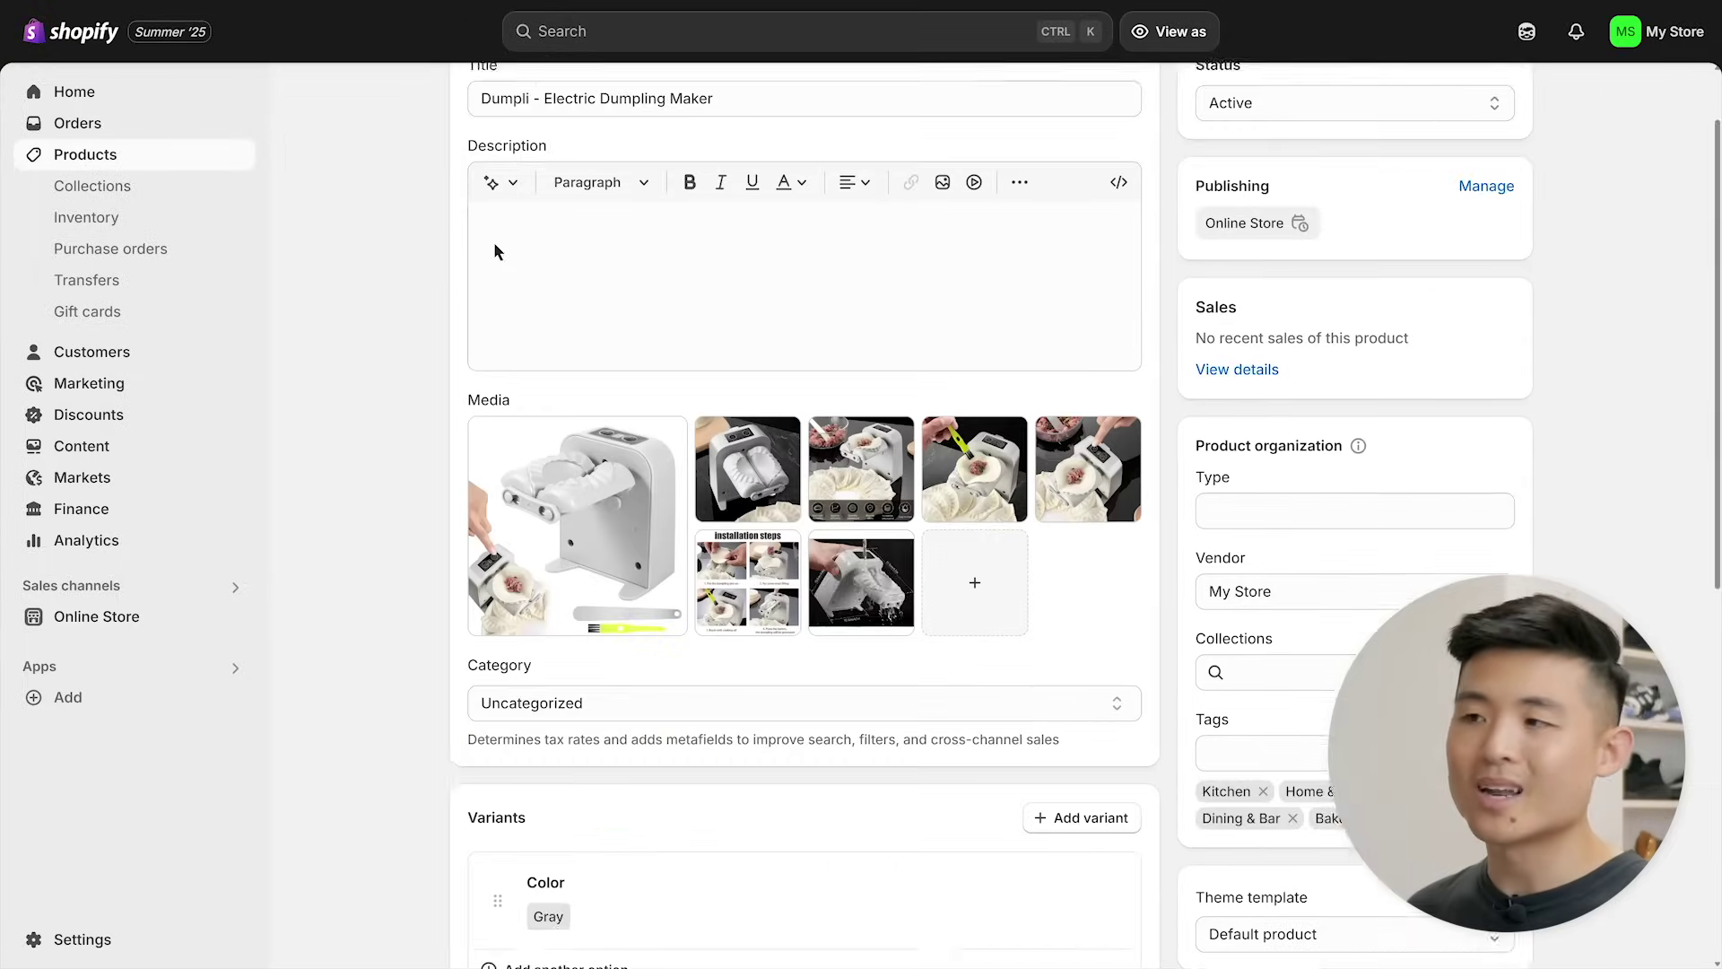
scroll(502, 255, down, 1)
click(1371, 403)
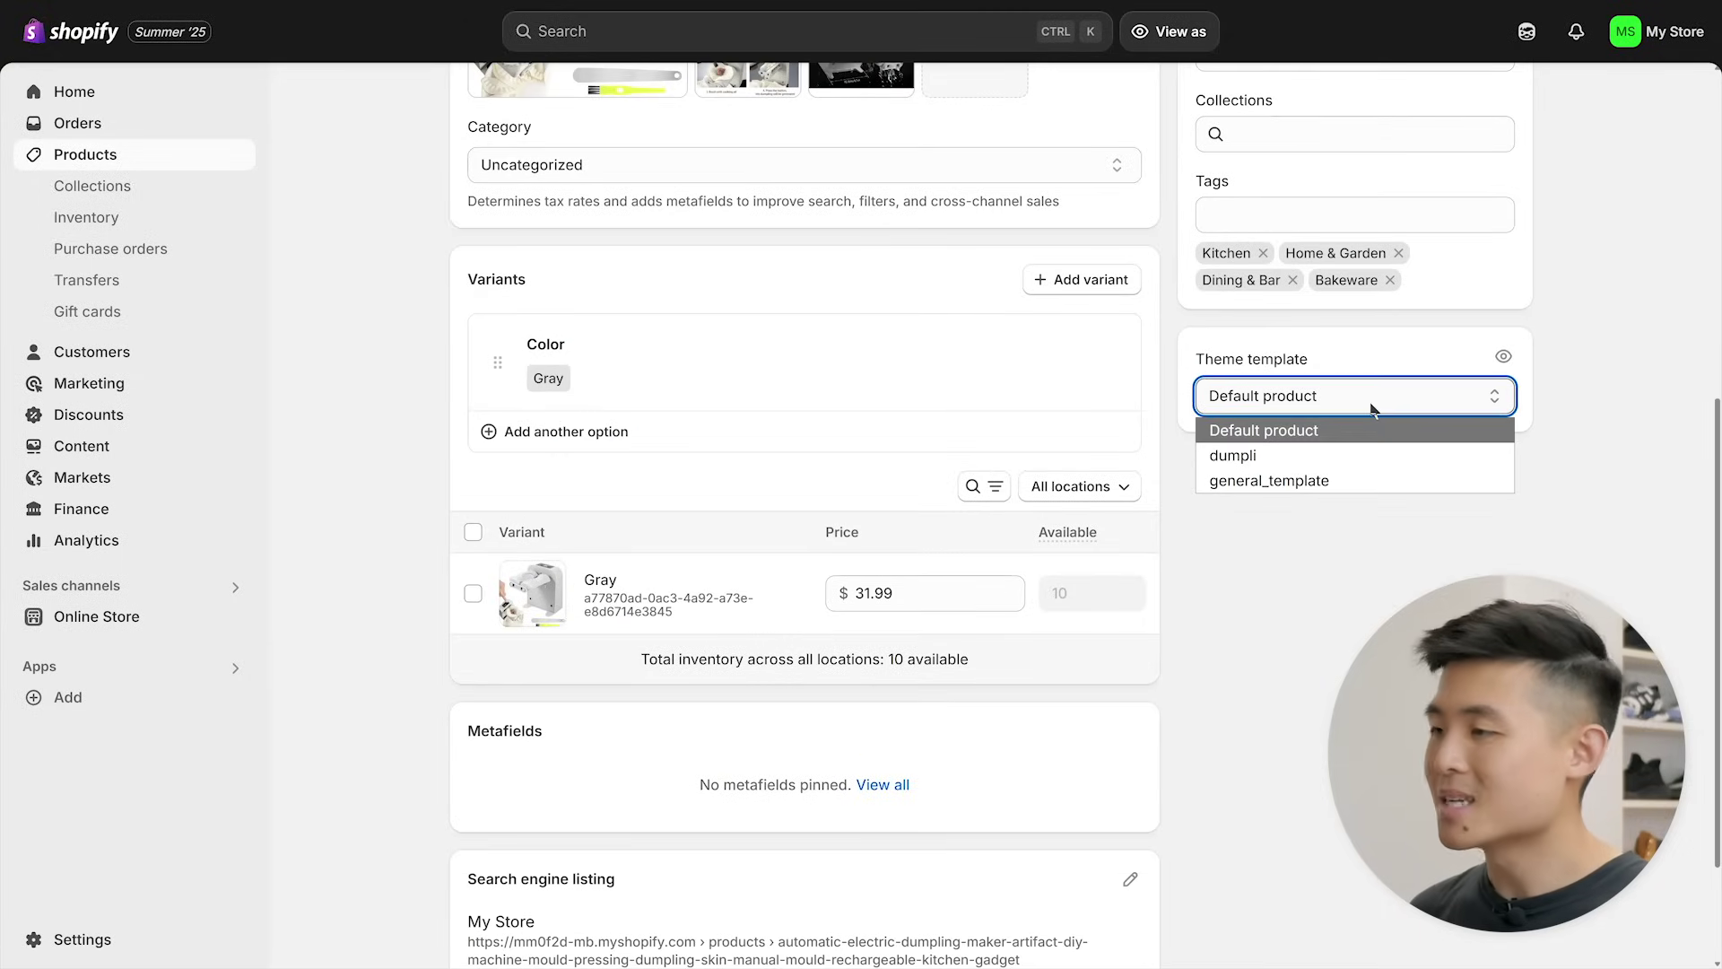
click(1377, 456)
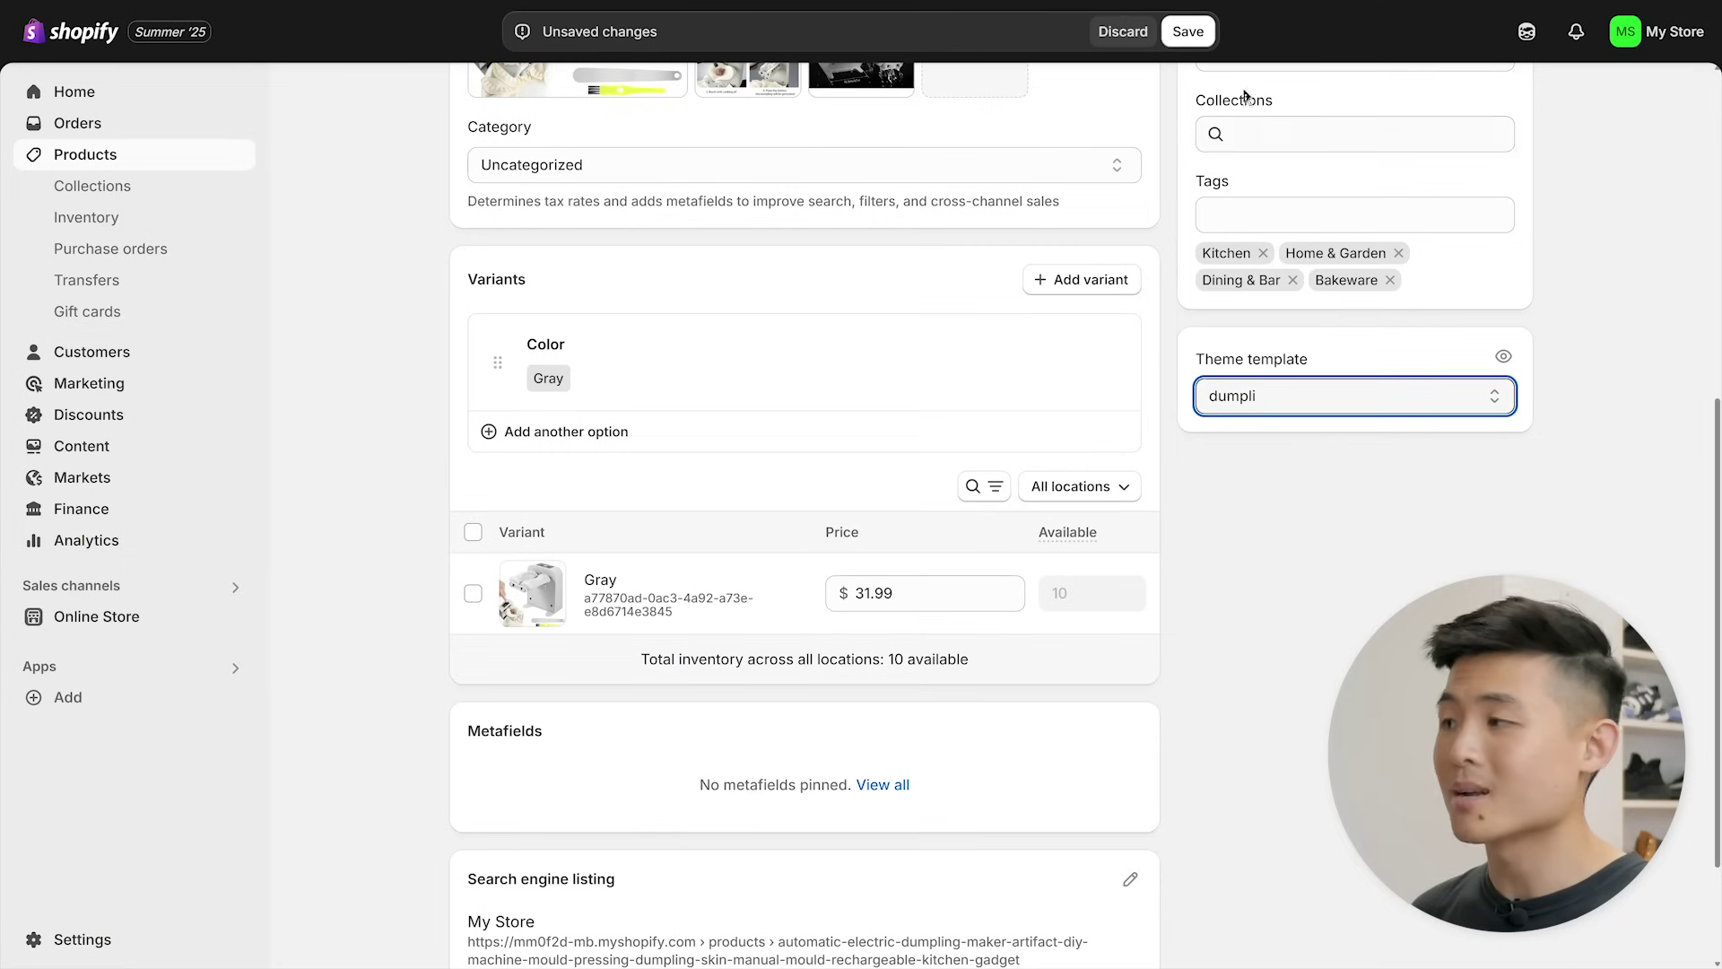
click(1190, 33)
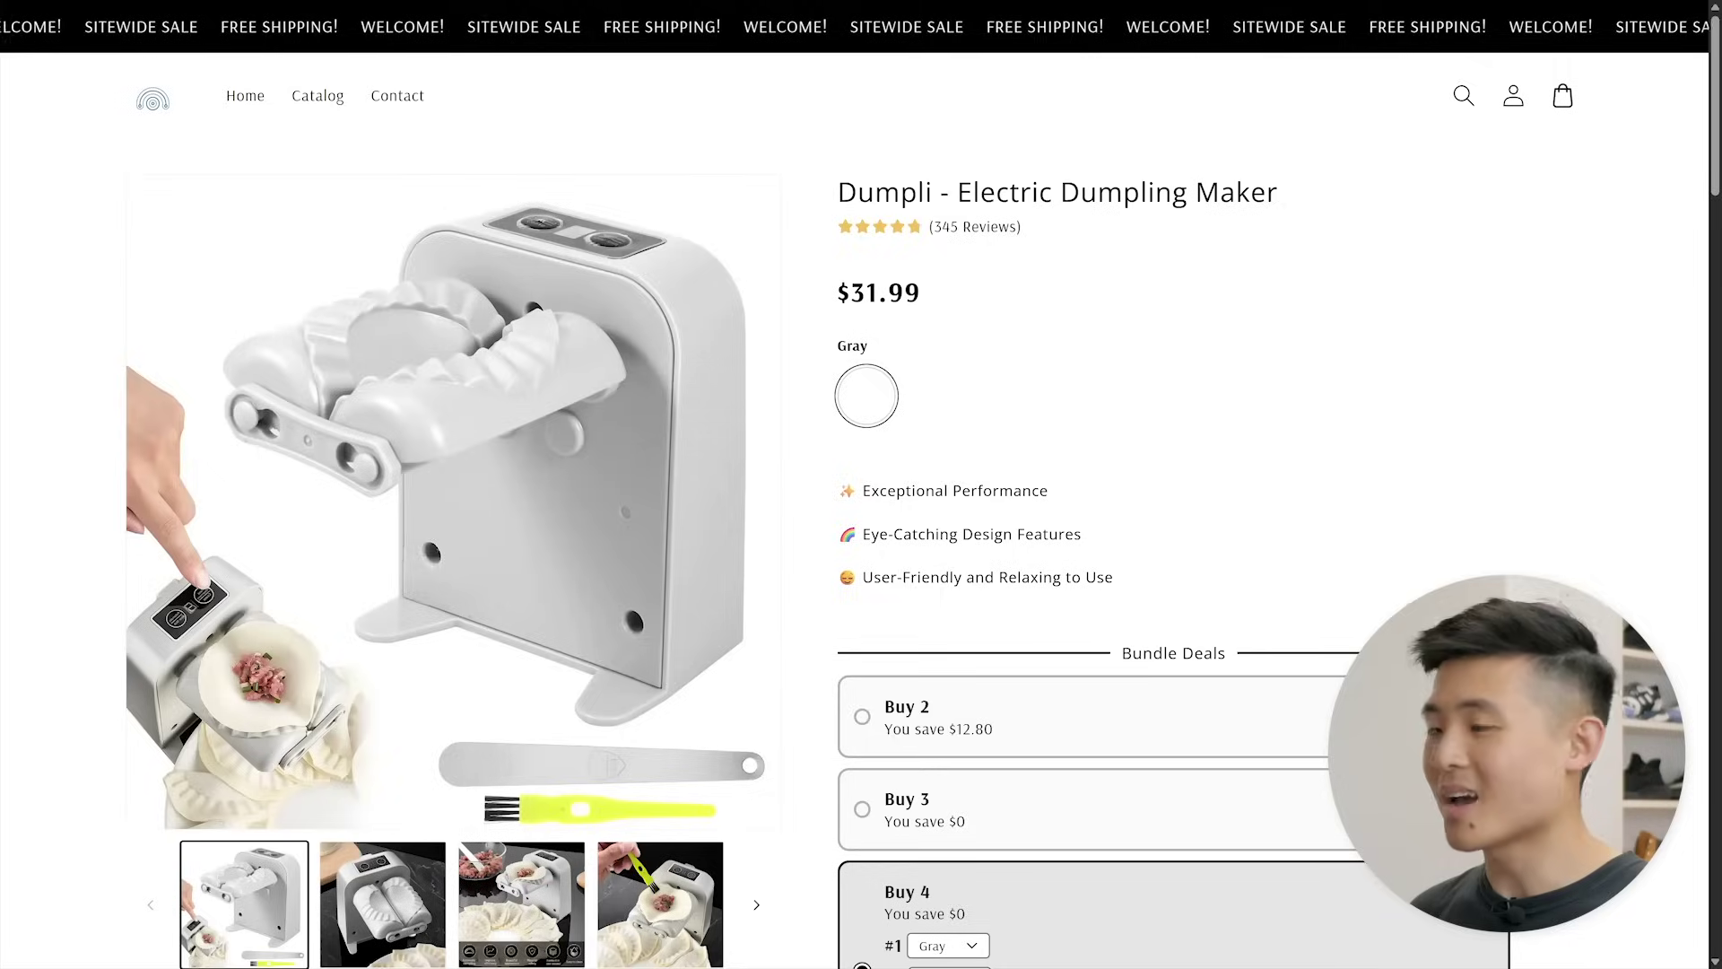
scroll(861, 484, down, 15)
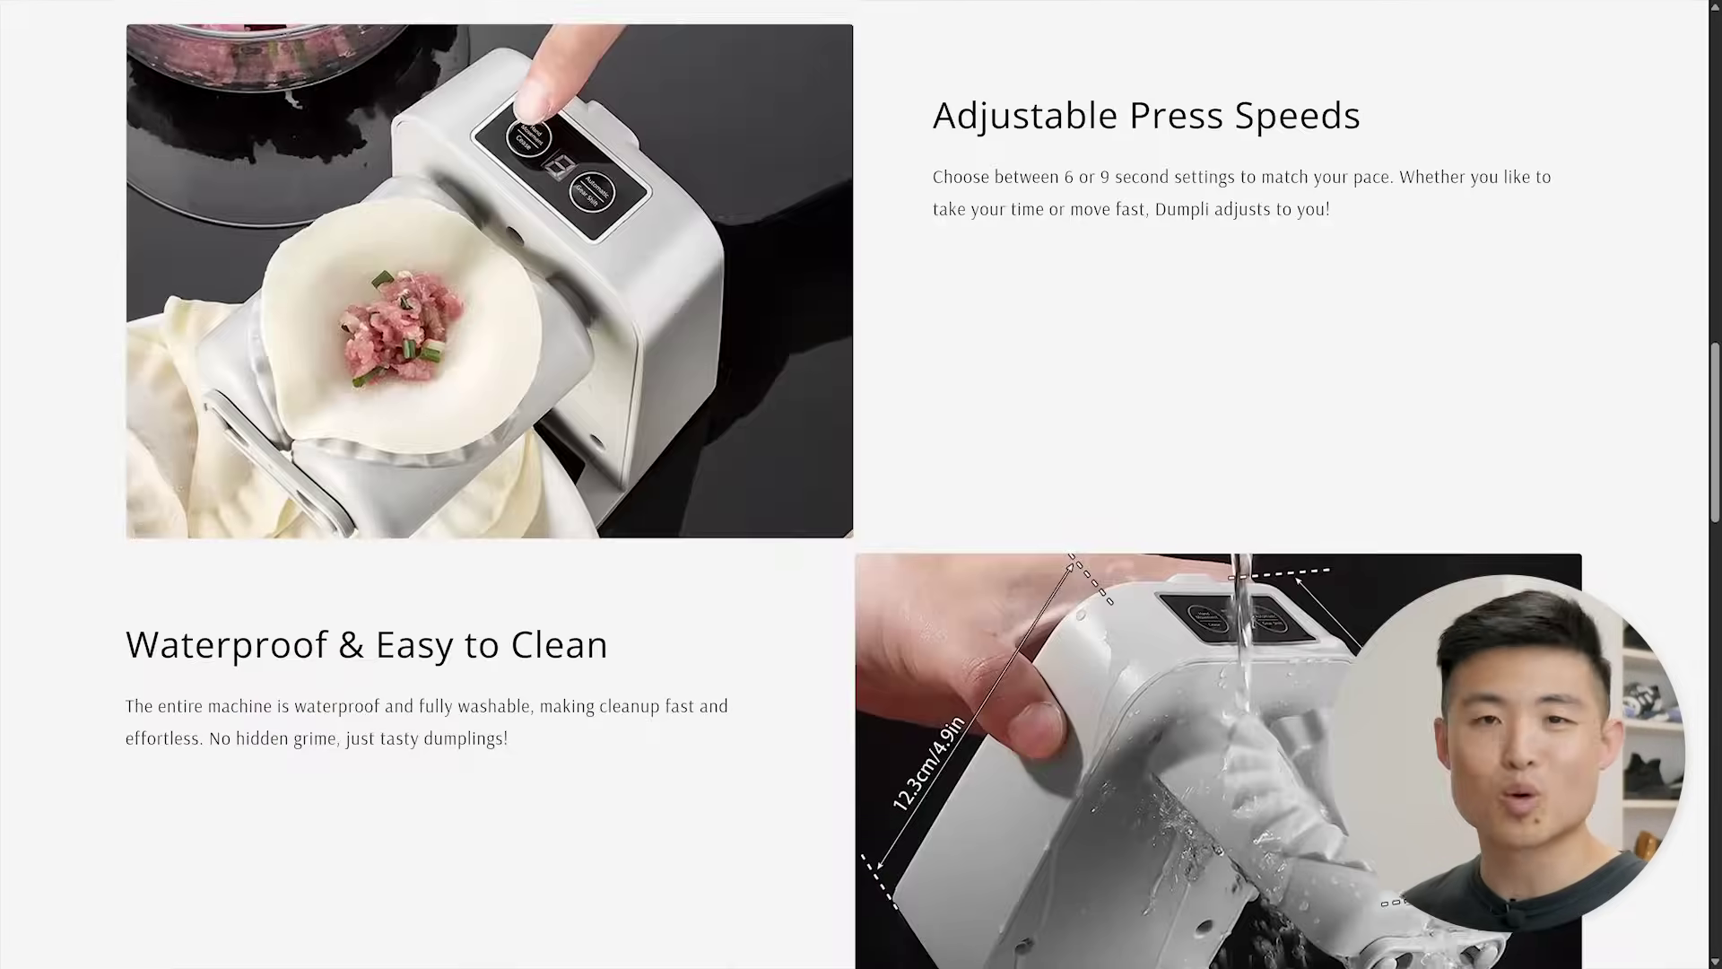
scroll(861, 484, down, 2)
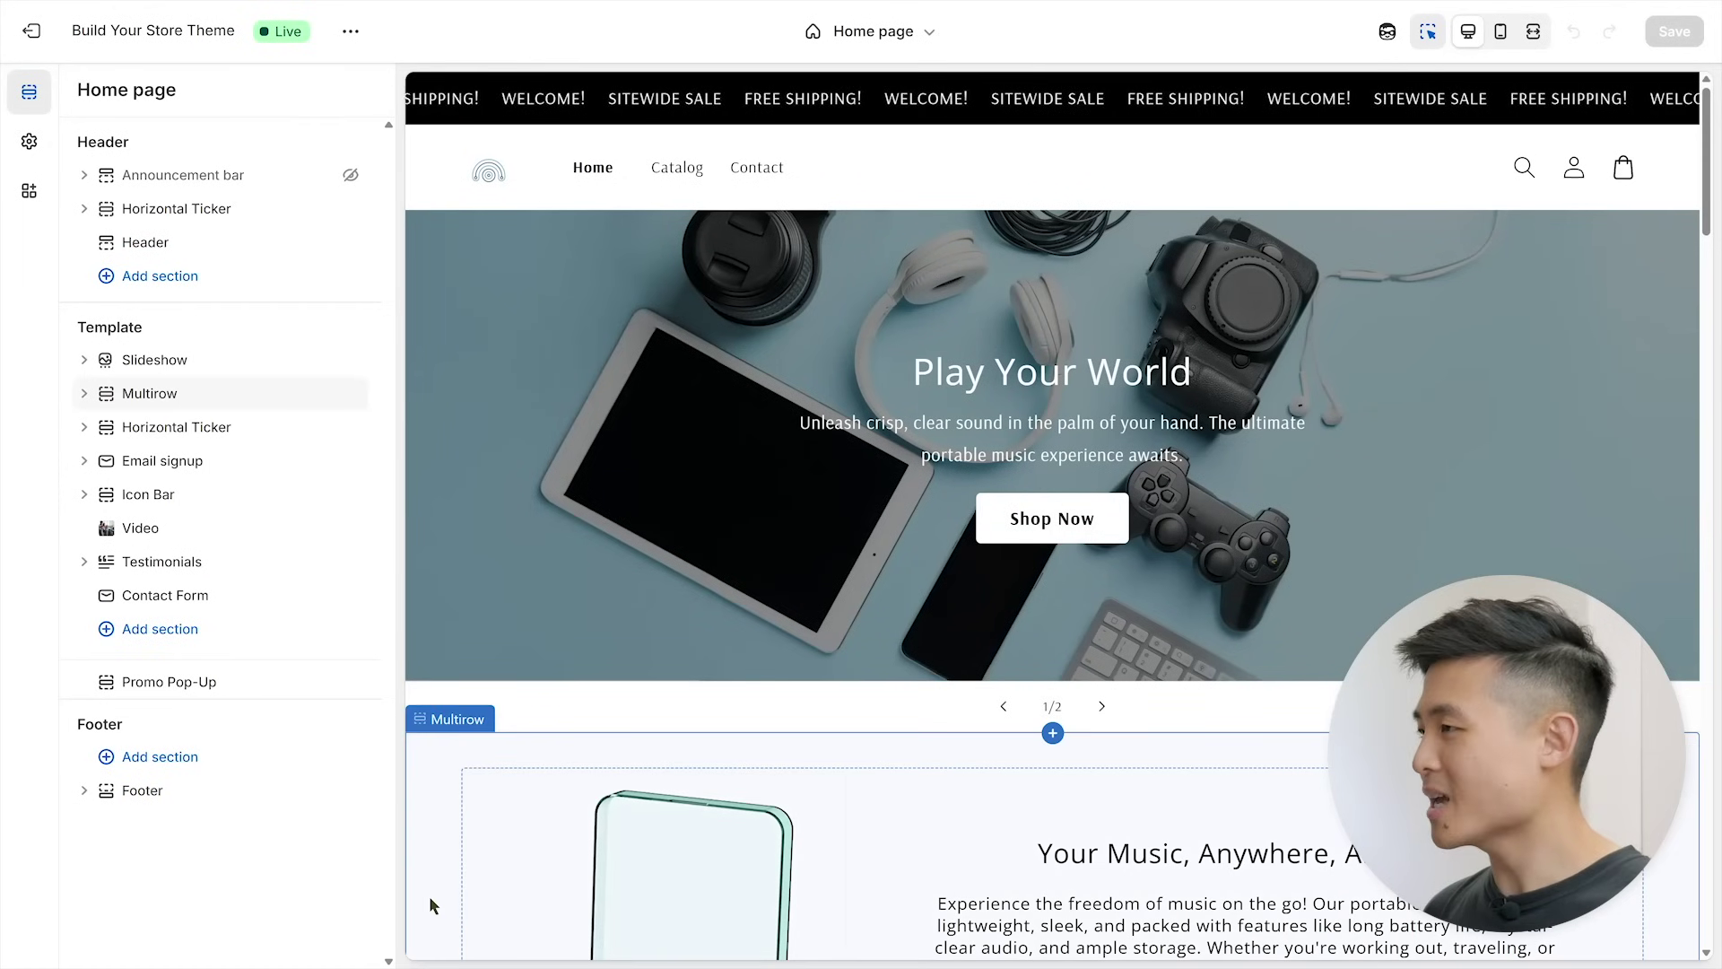
- Review the home page preview and Testimonials settings, then view the sections available to add
scroll(429, 895, down, 4)
scroll(429, 897, down, 14)
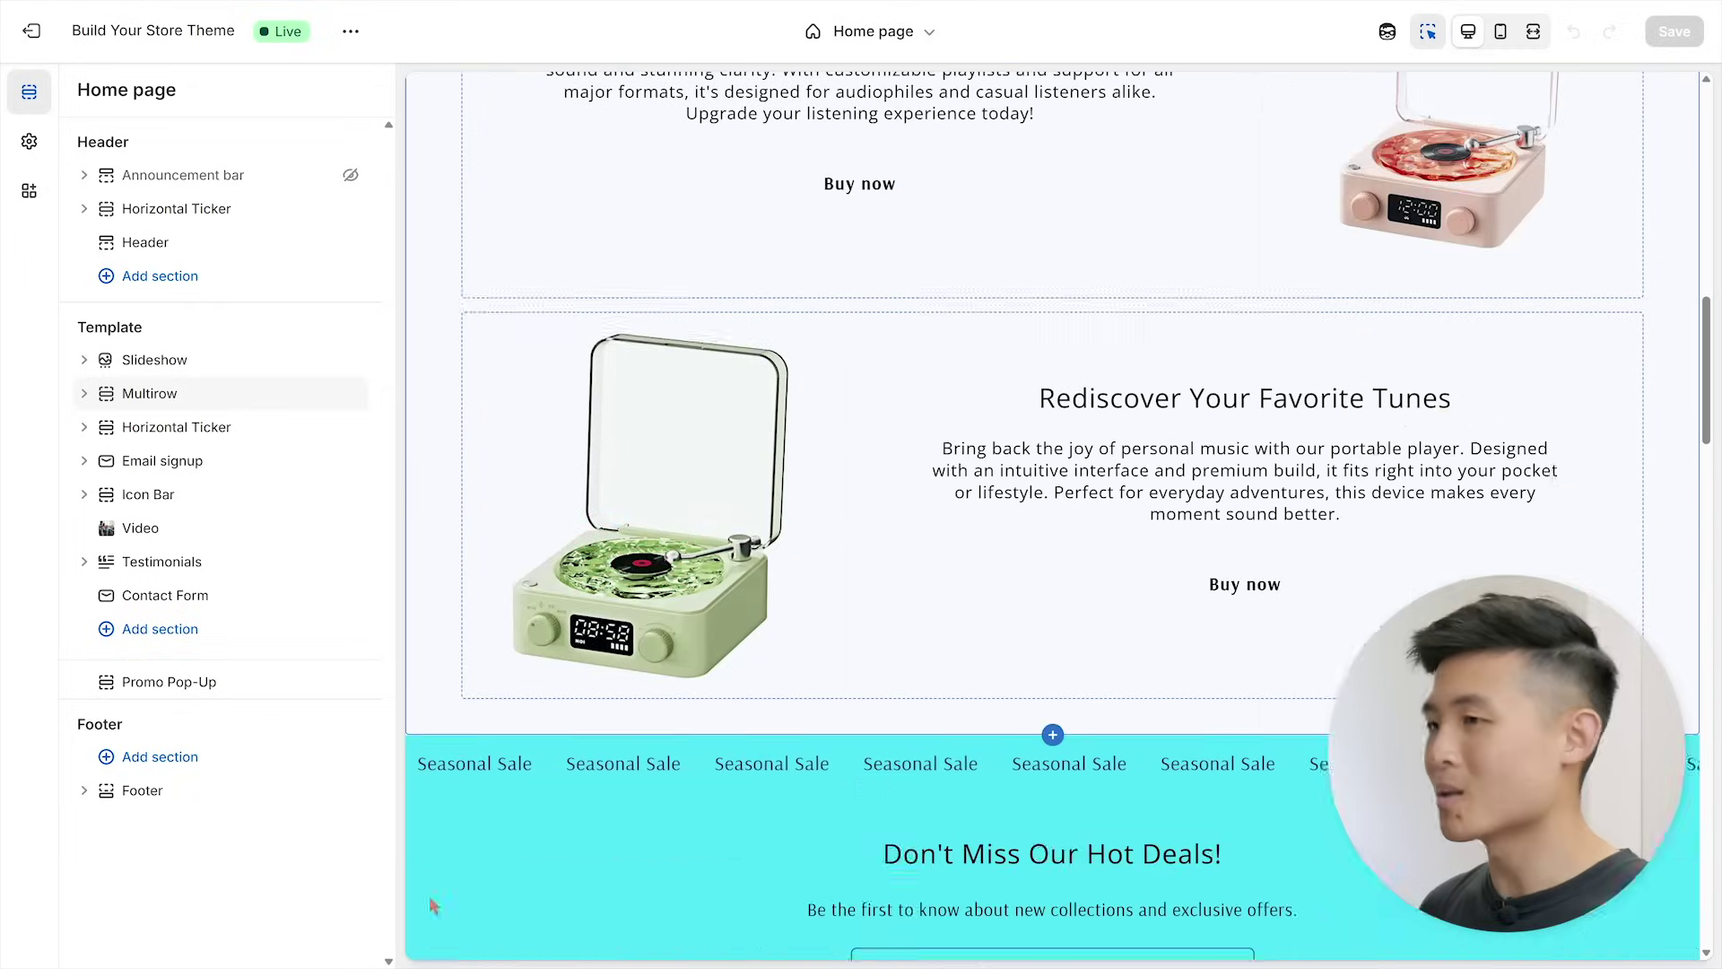
scroll(428, 895, down, 18)
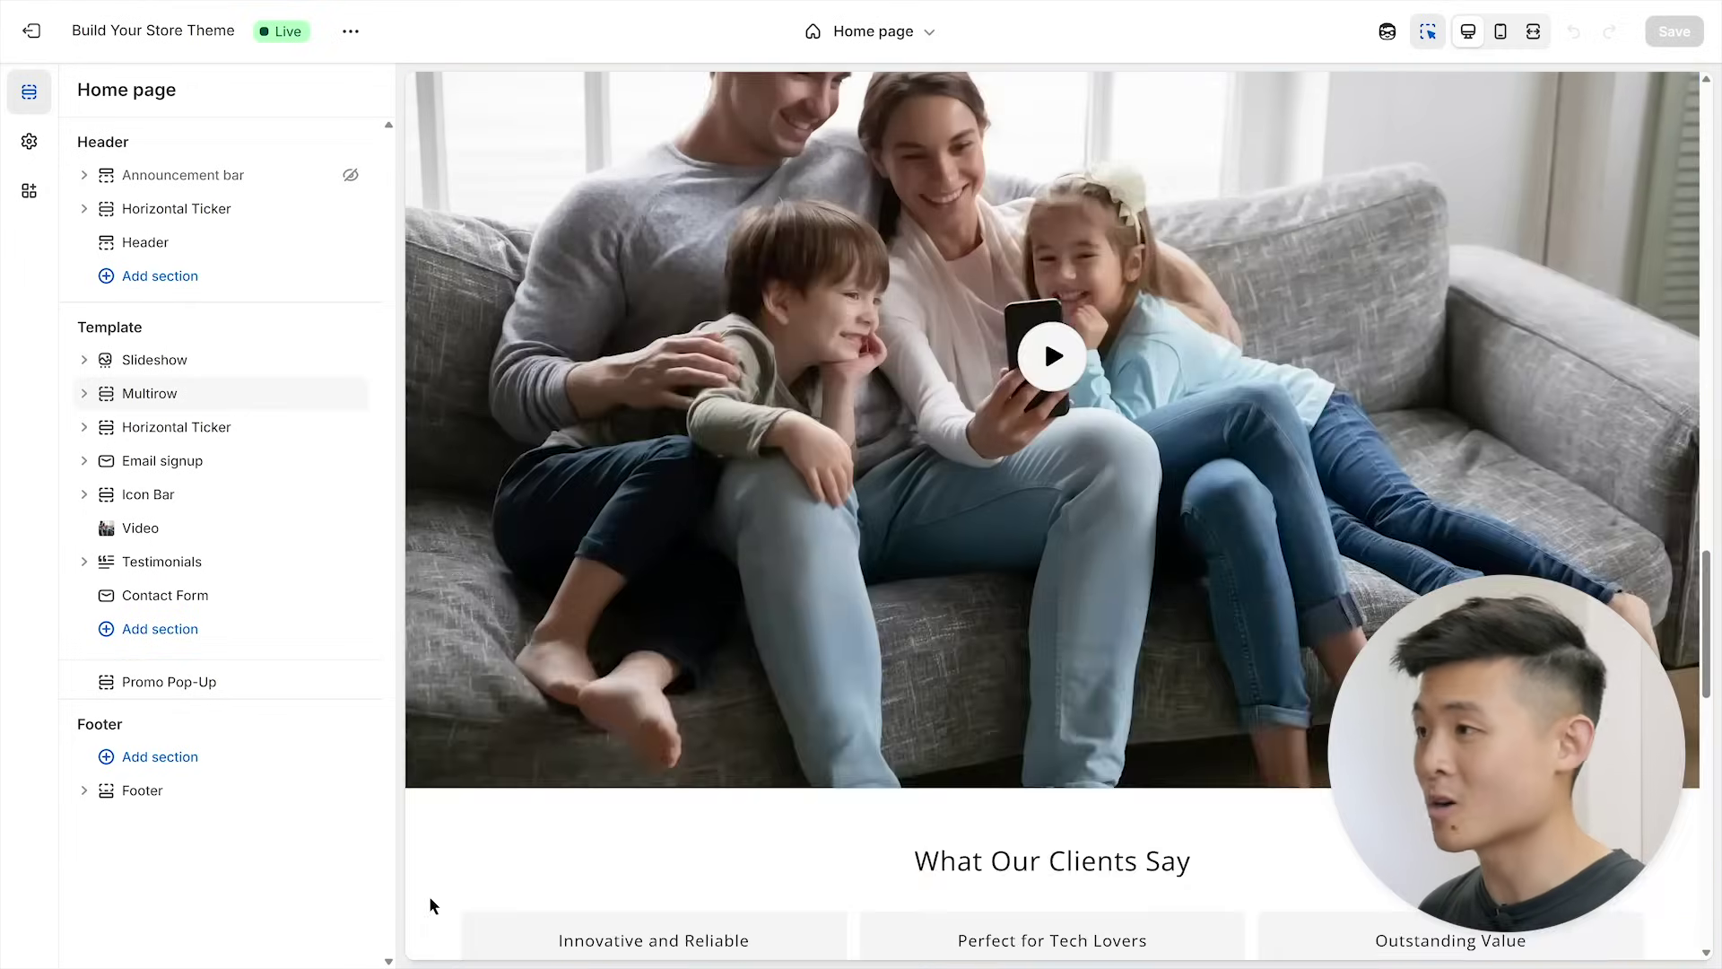
scroll(429, 905, down, 3)
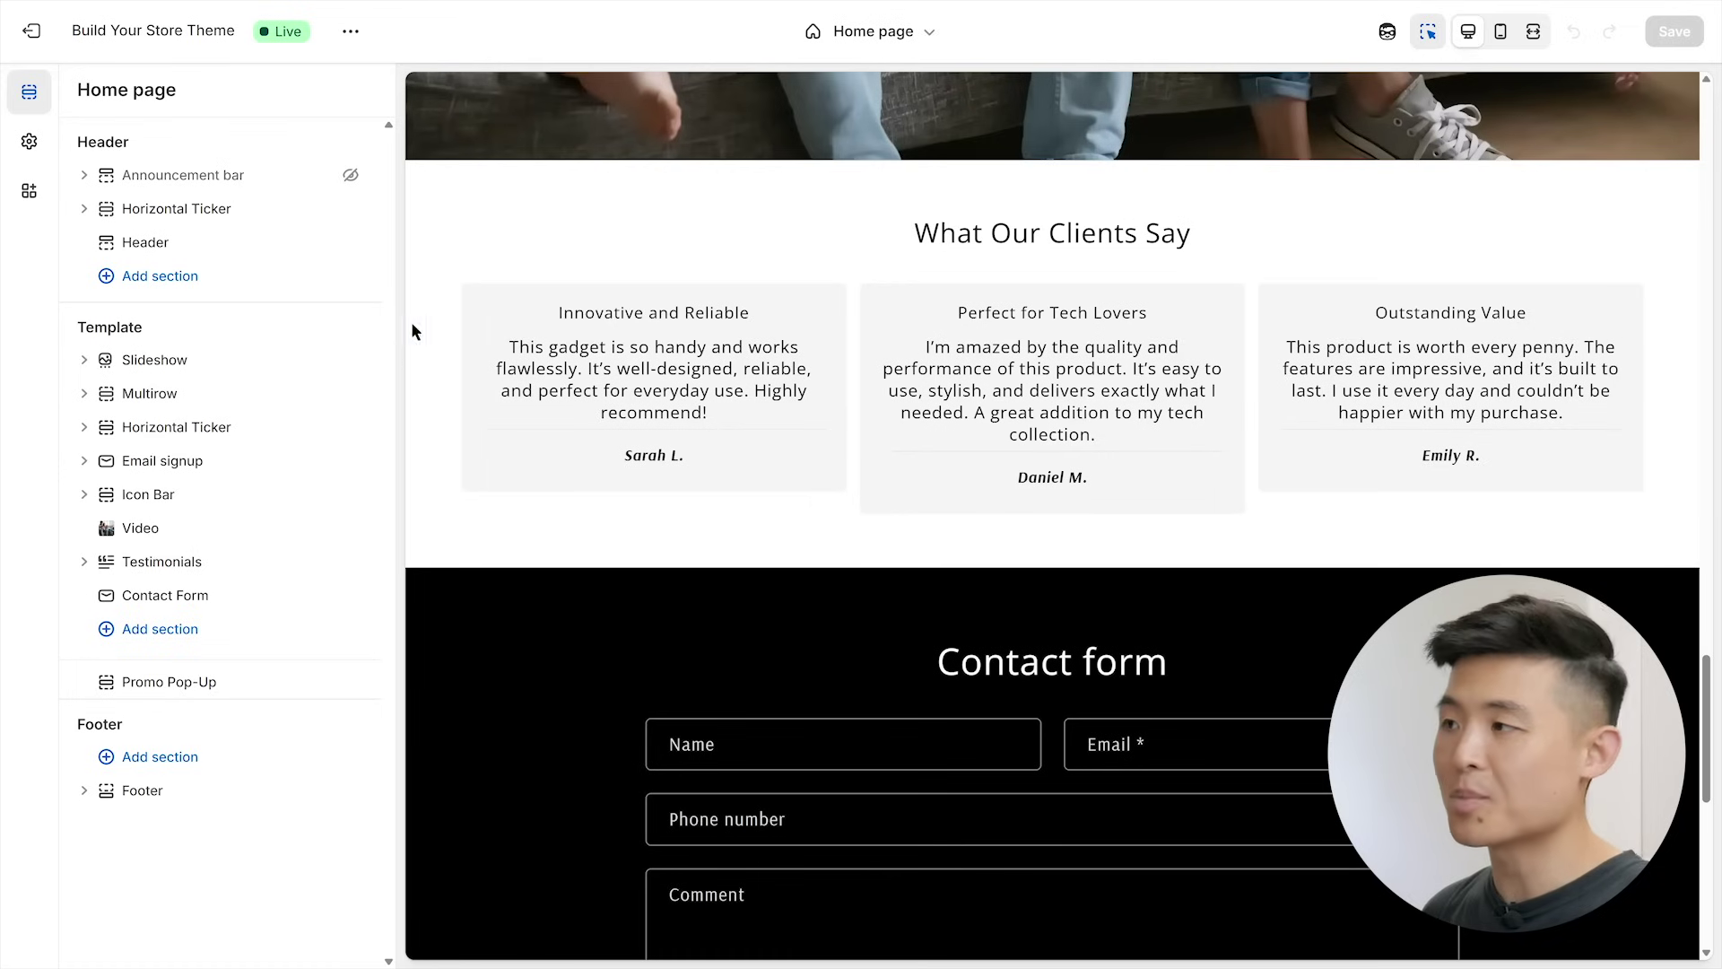
click(491, 217)
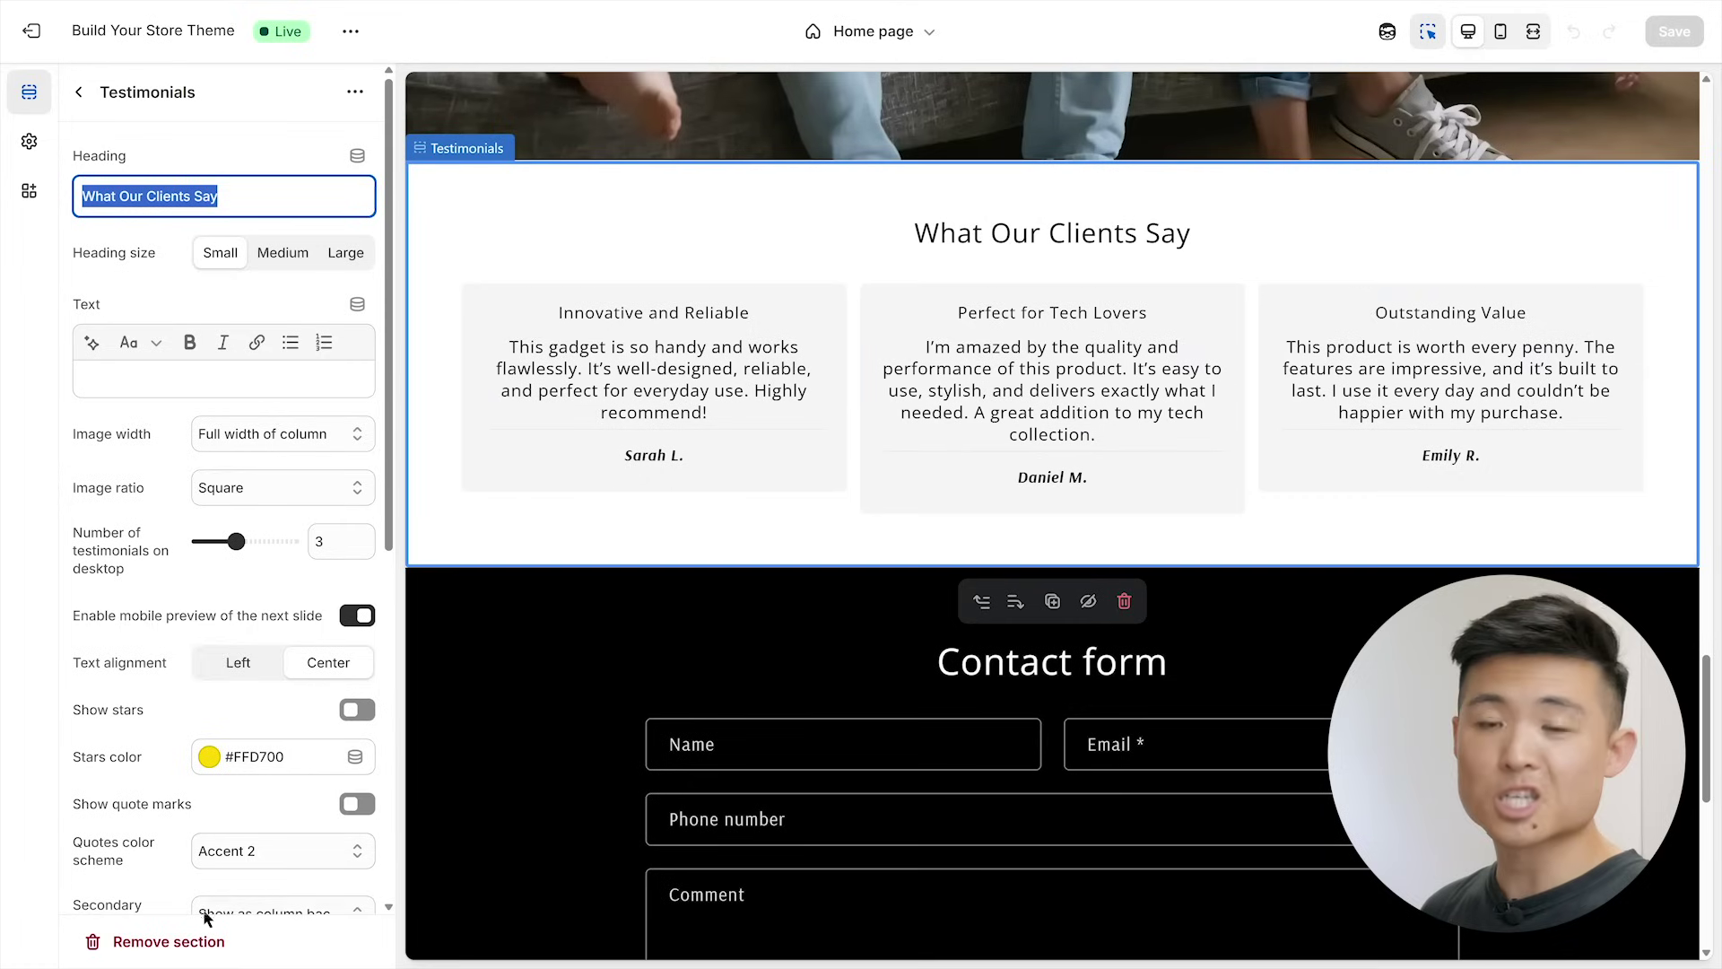
click(78, 93)
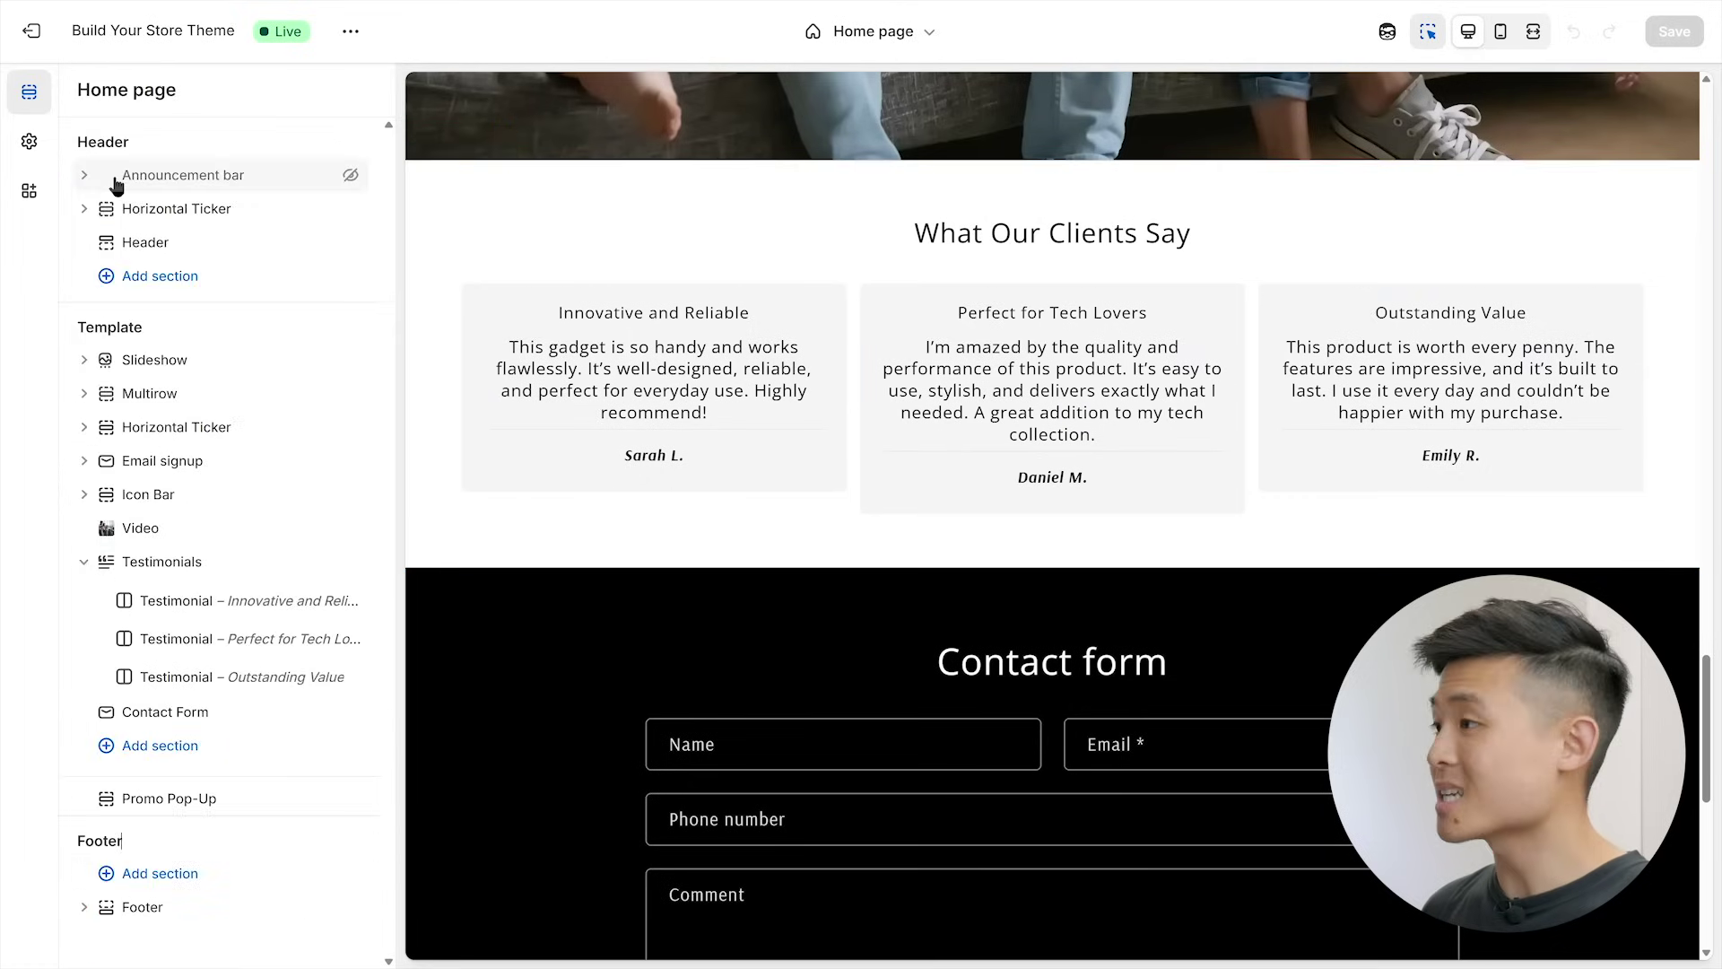
click(161, 747)
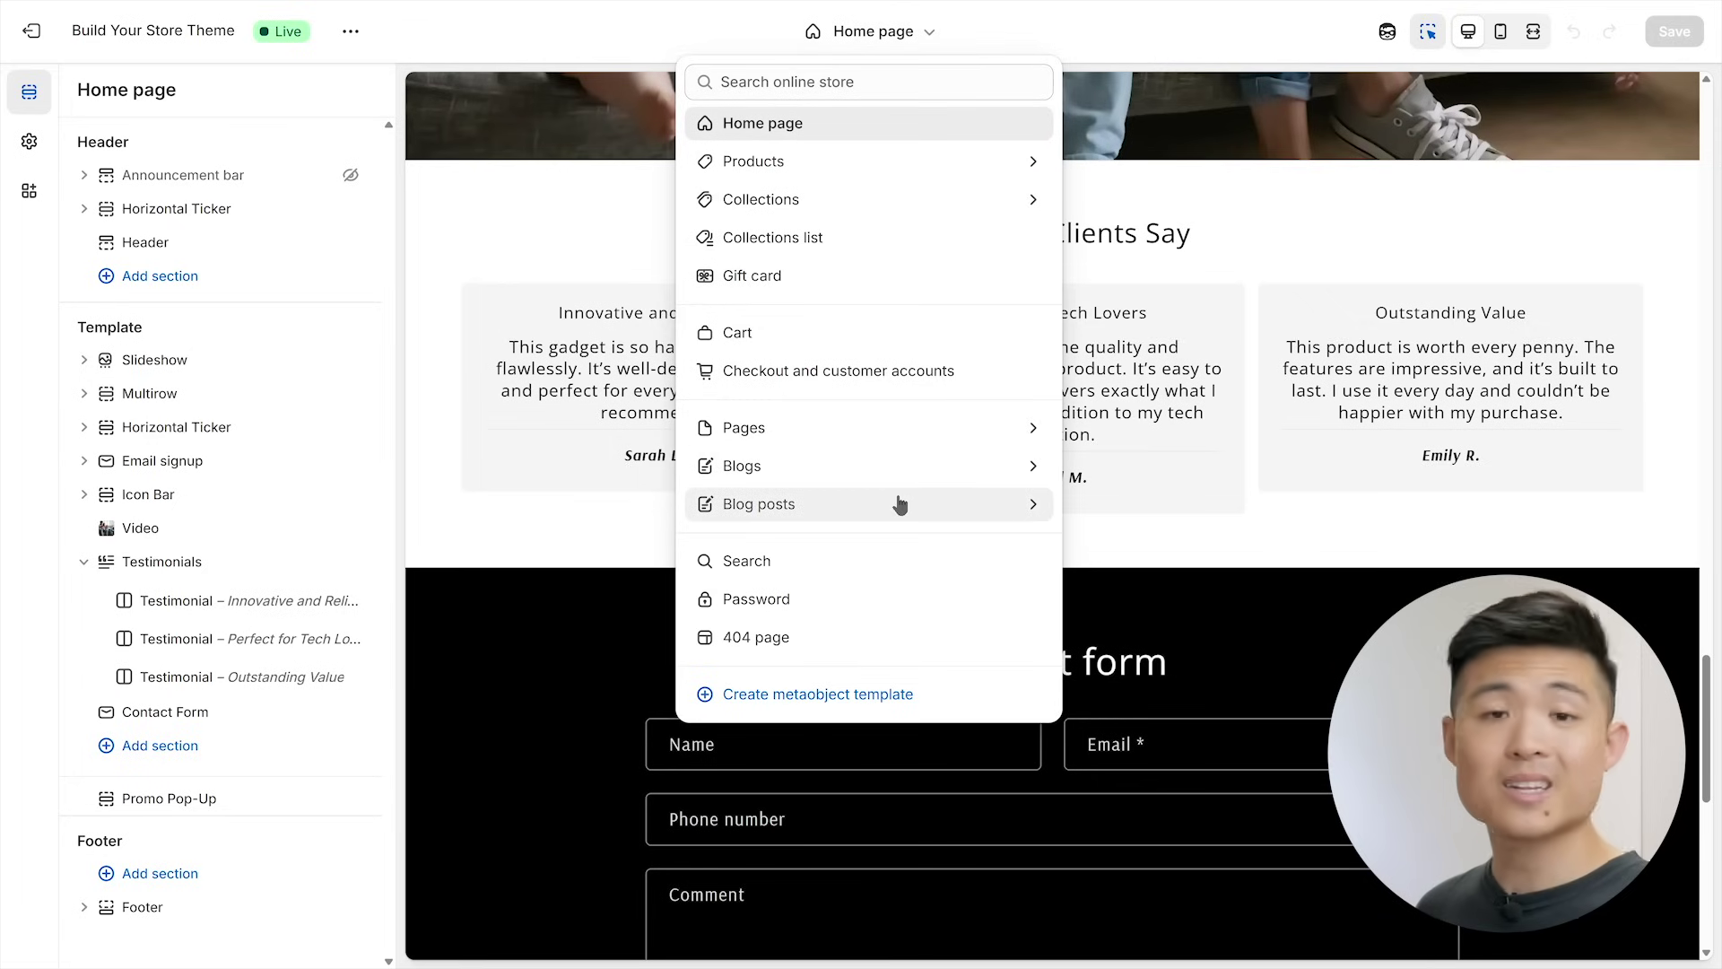
- Switch the editor to the dumpli product template and preview it on mobile
click(877, 162)
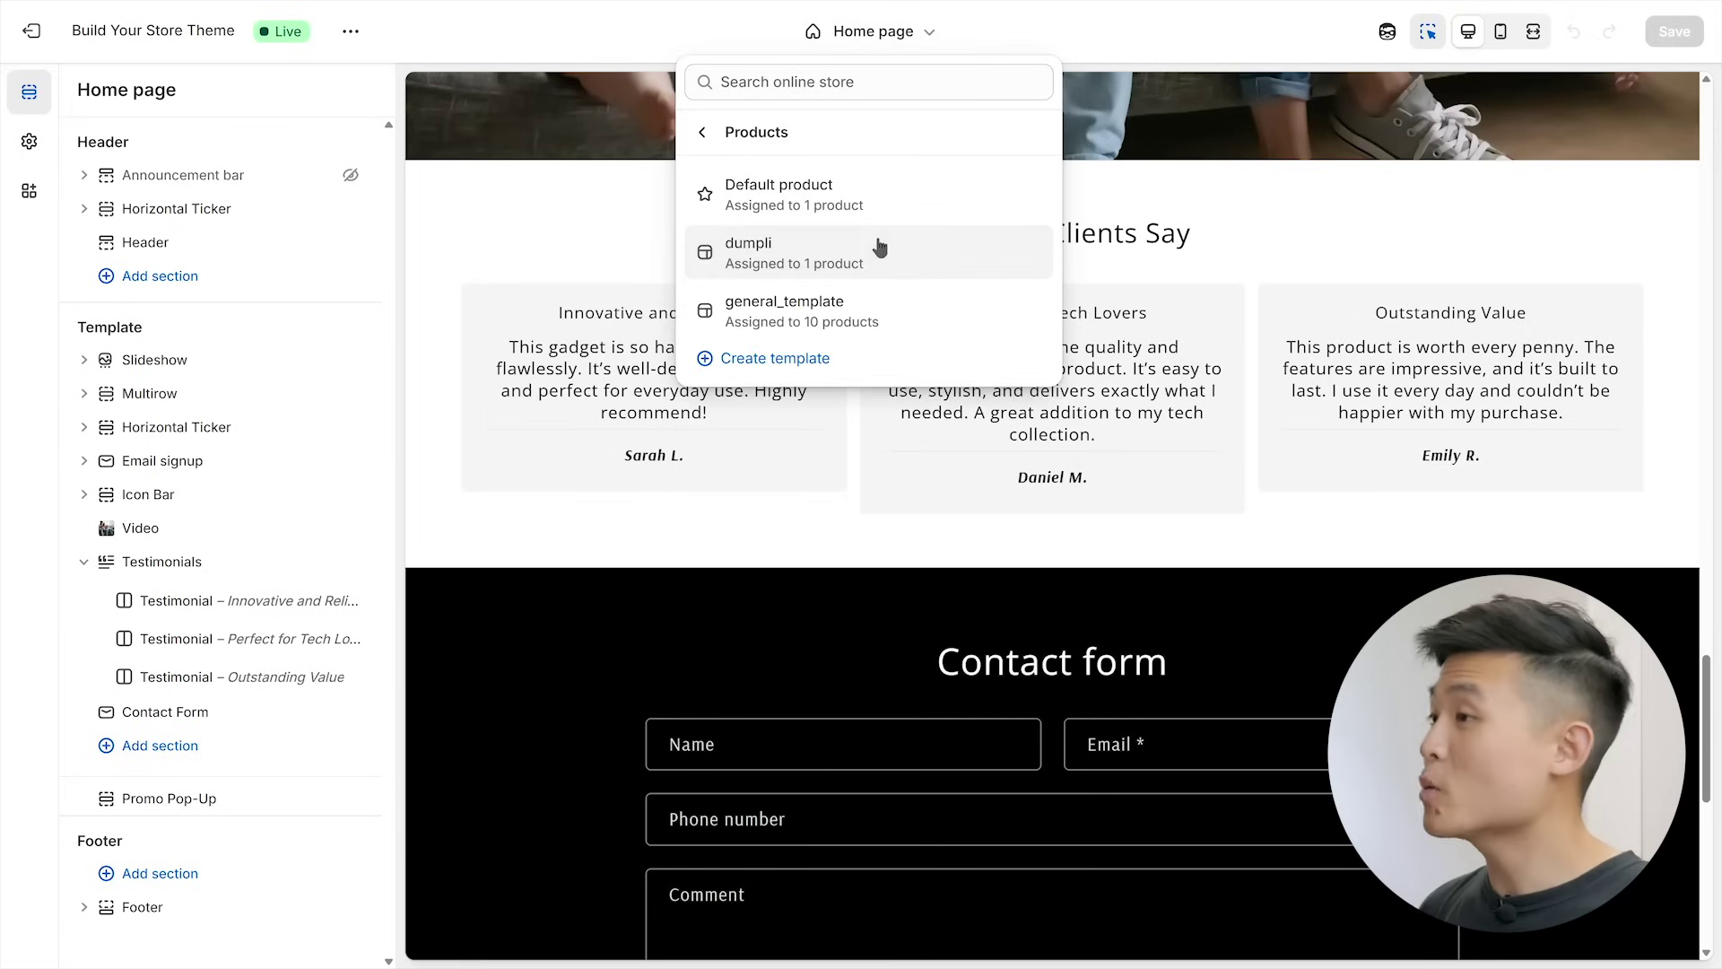
click(879, 253)
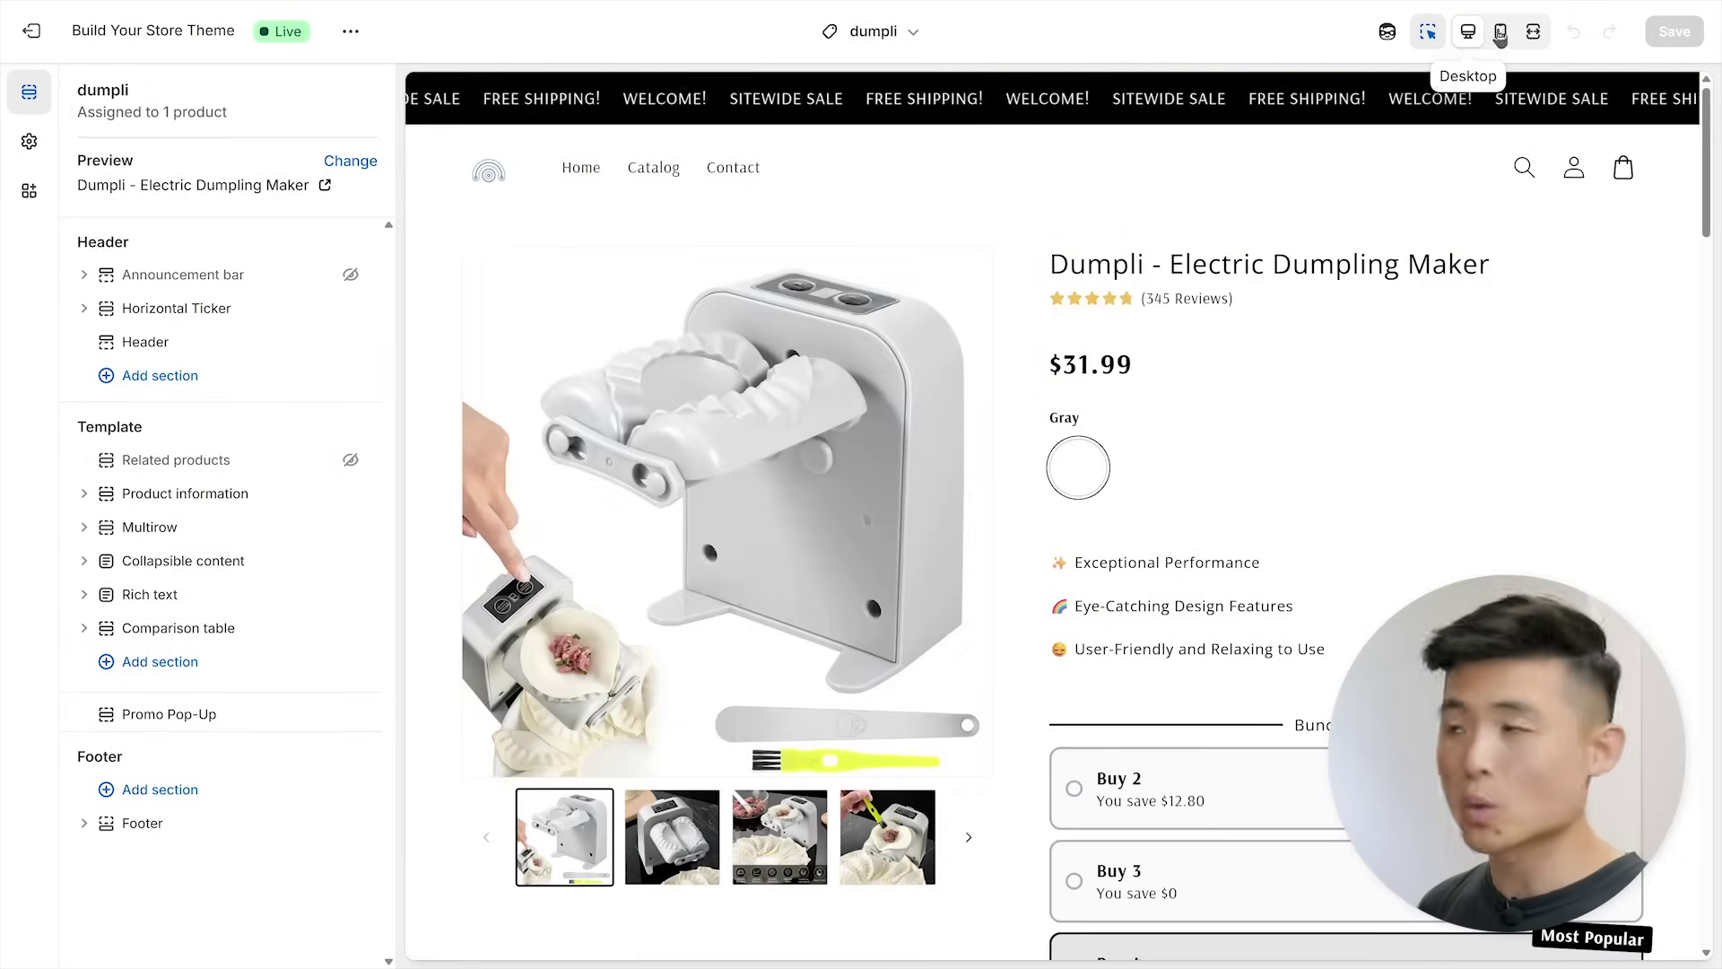
click(1501, 31)
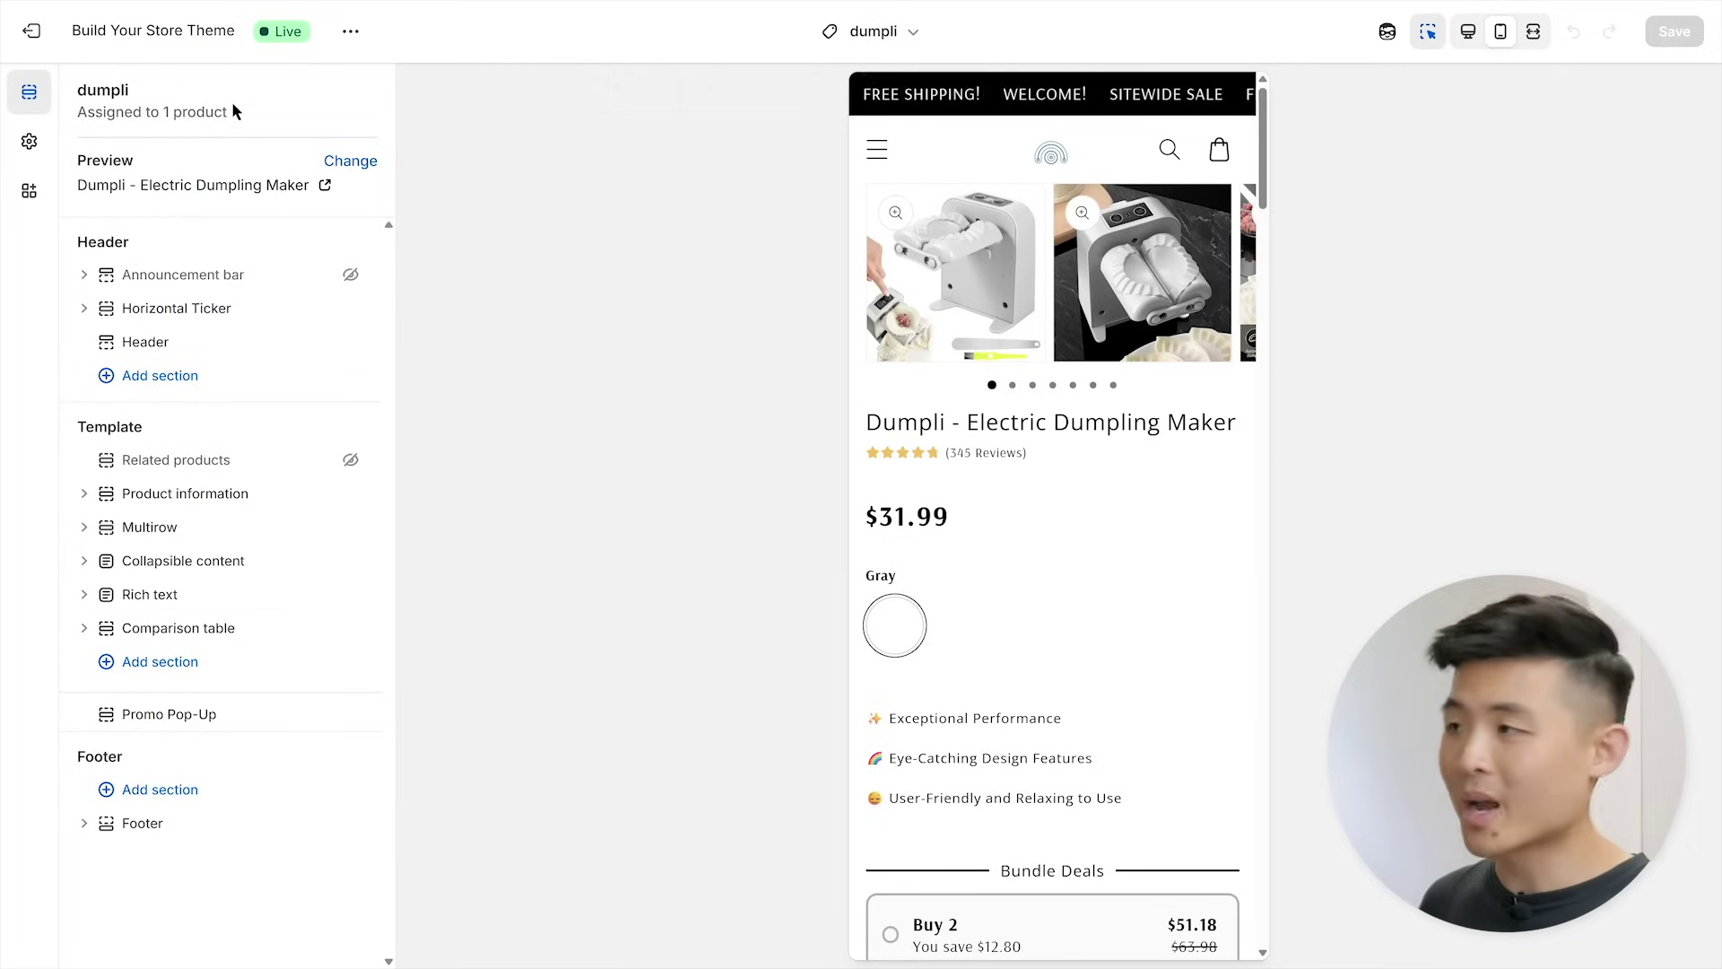
- Add an About Us page link to the Main menu
click(36, 38)
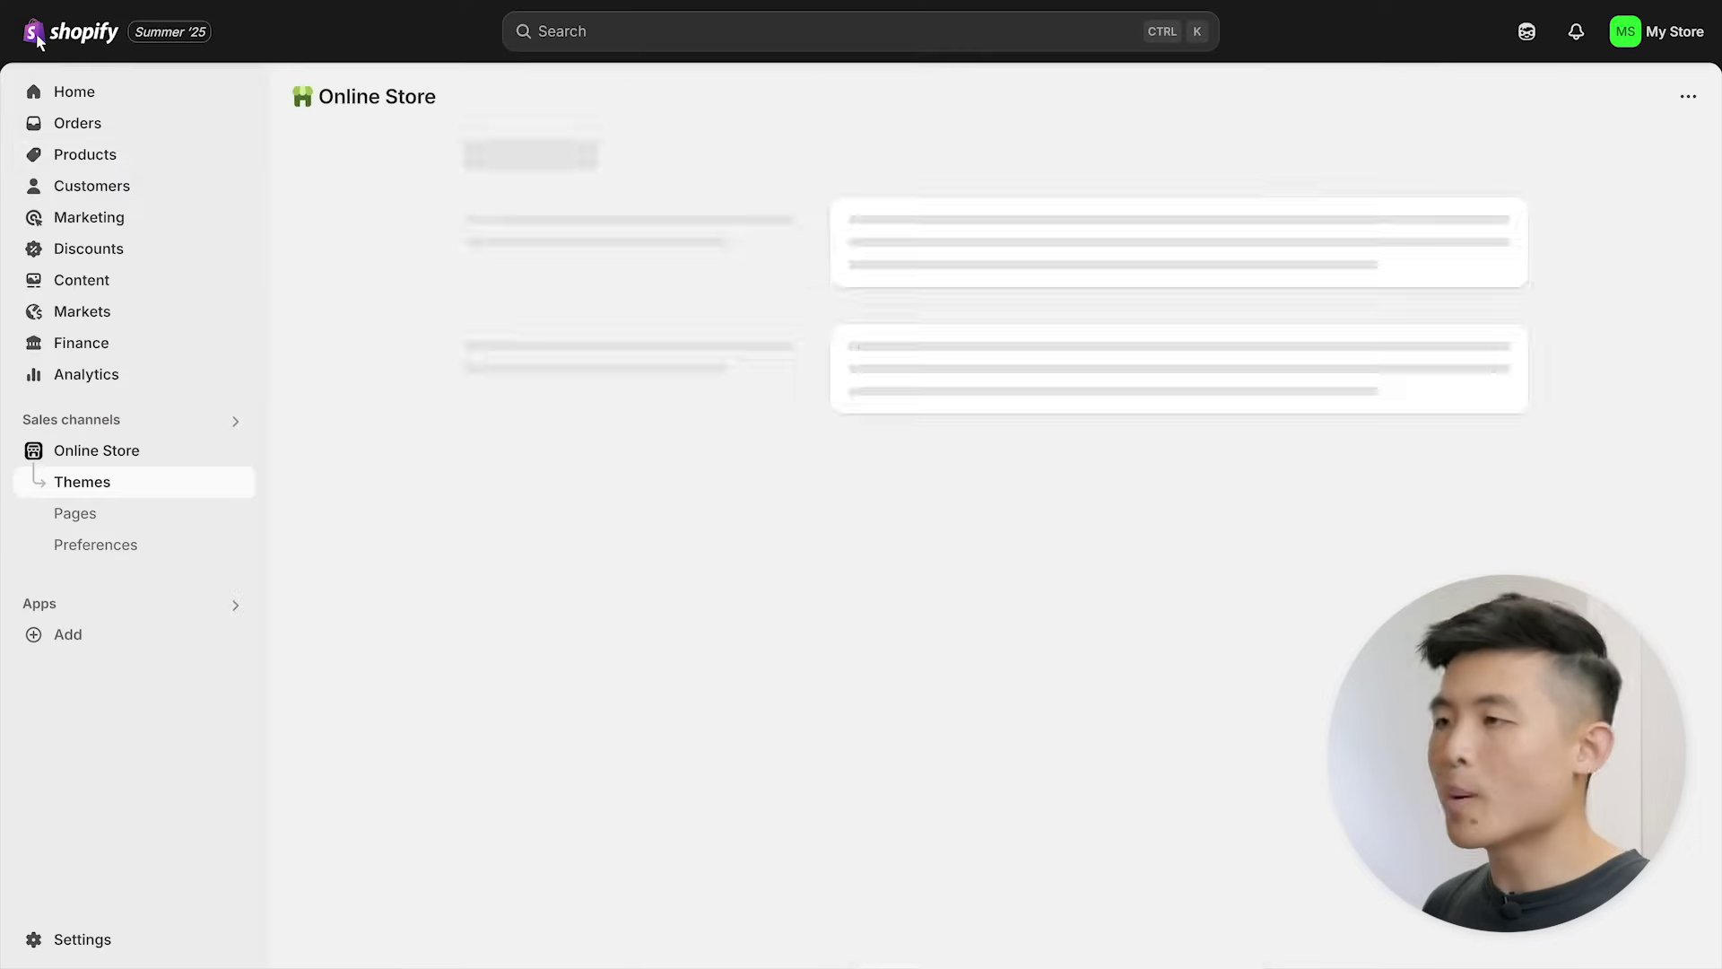
click(82, 281)
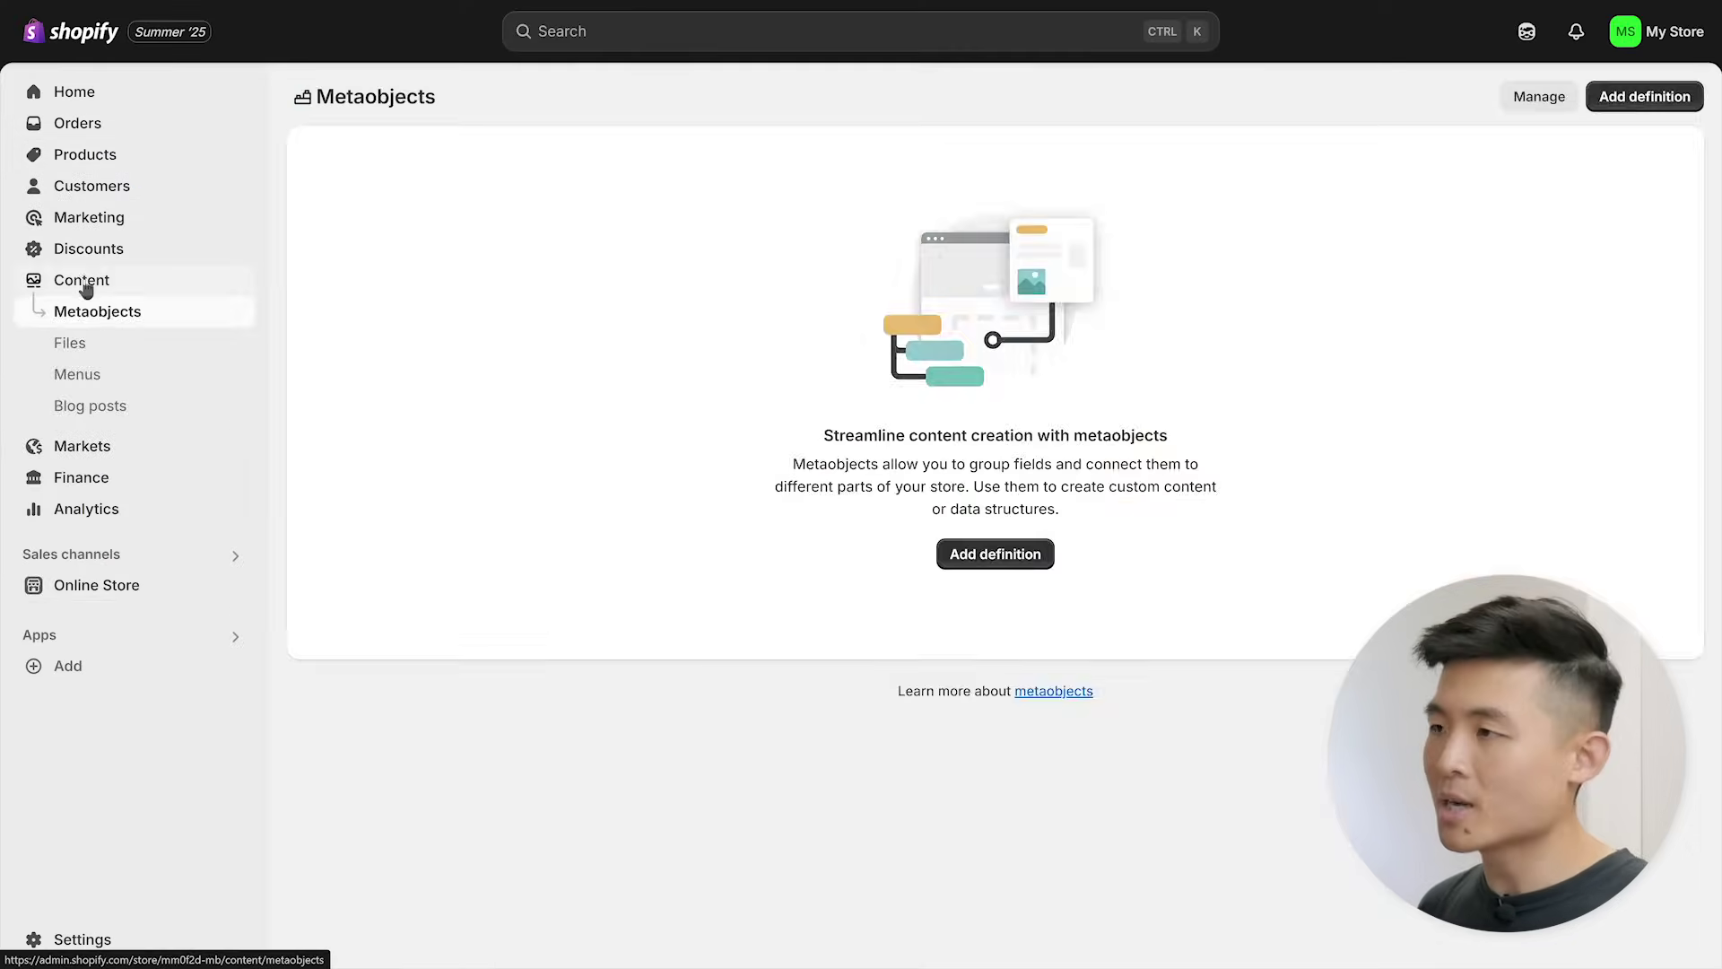
click(124, 383)
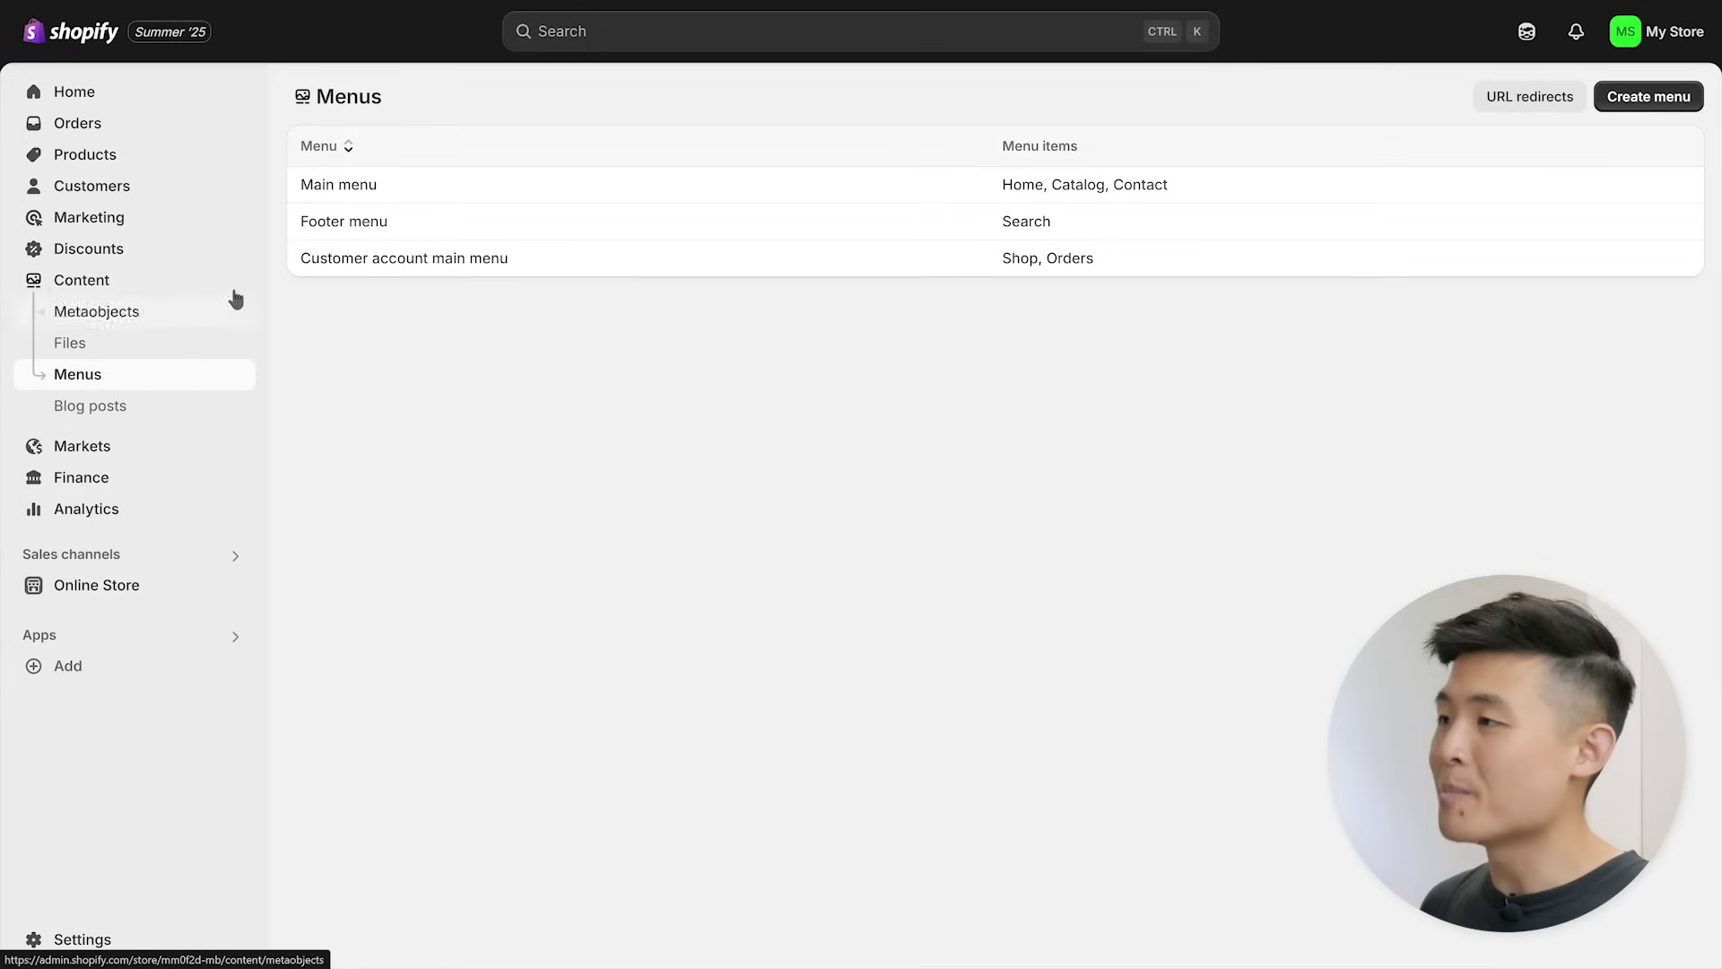
click(380, 180)
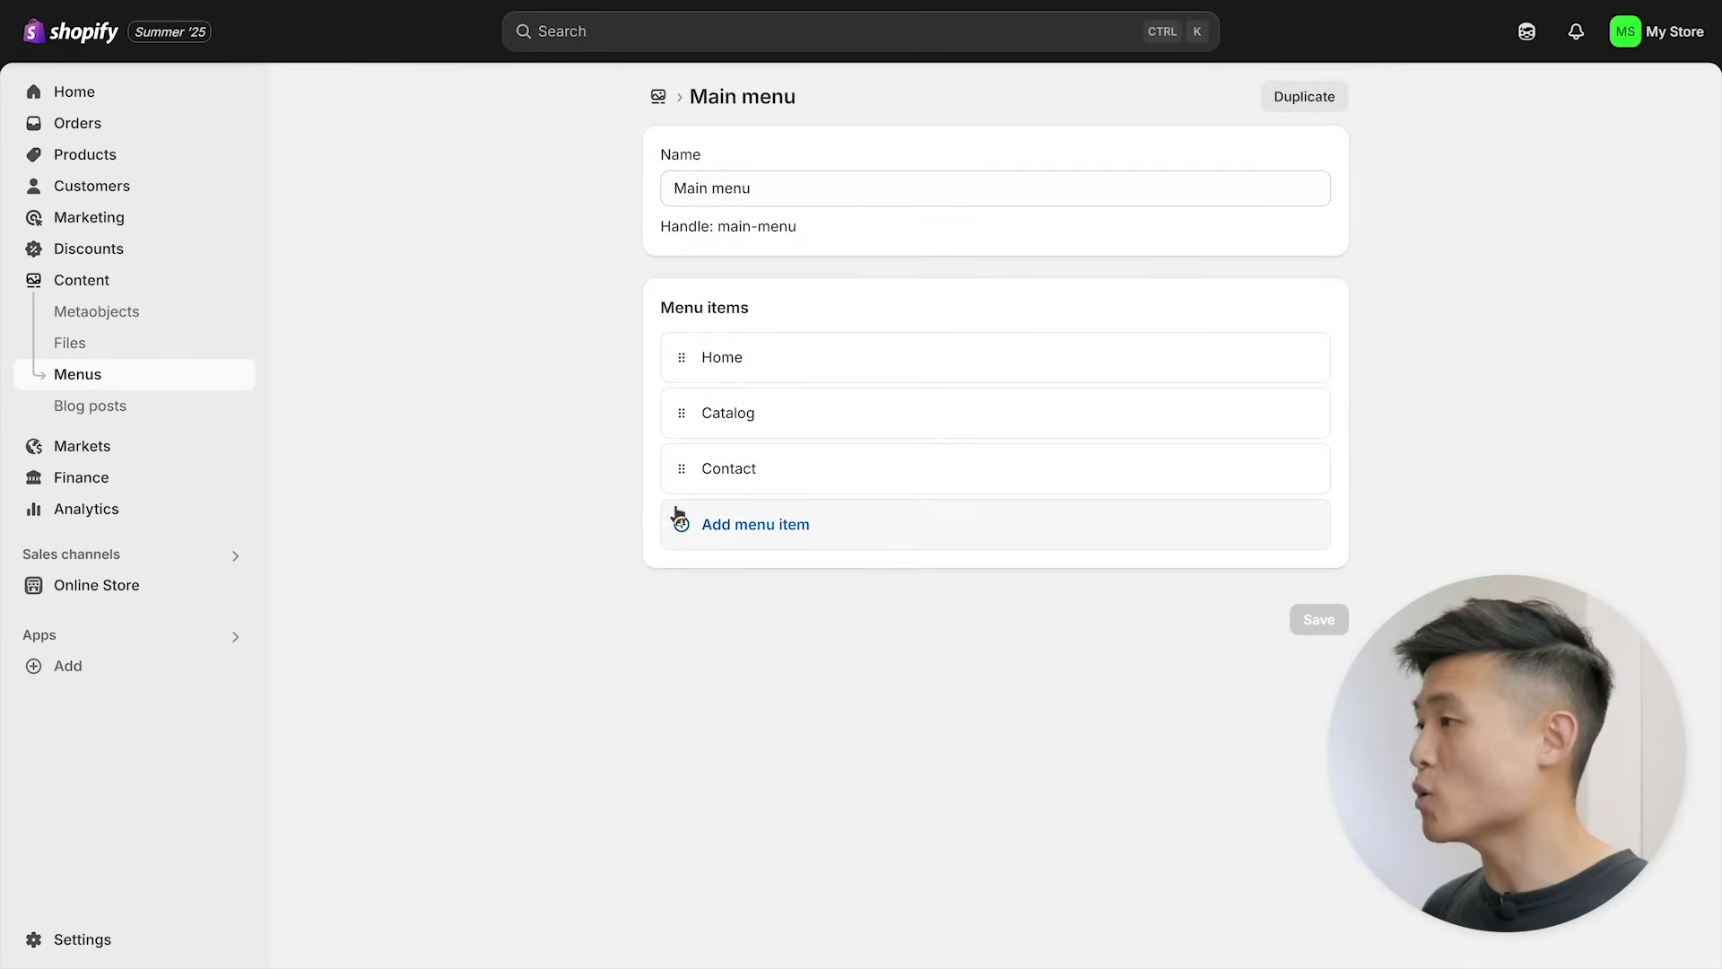
click(771, 542)
click(1002, 565)
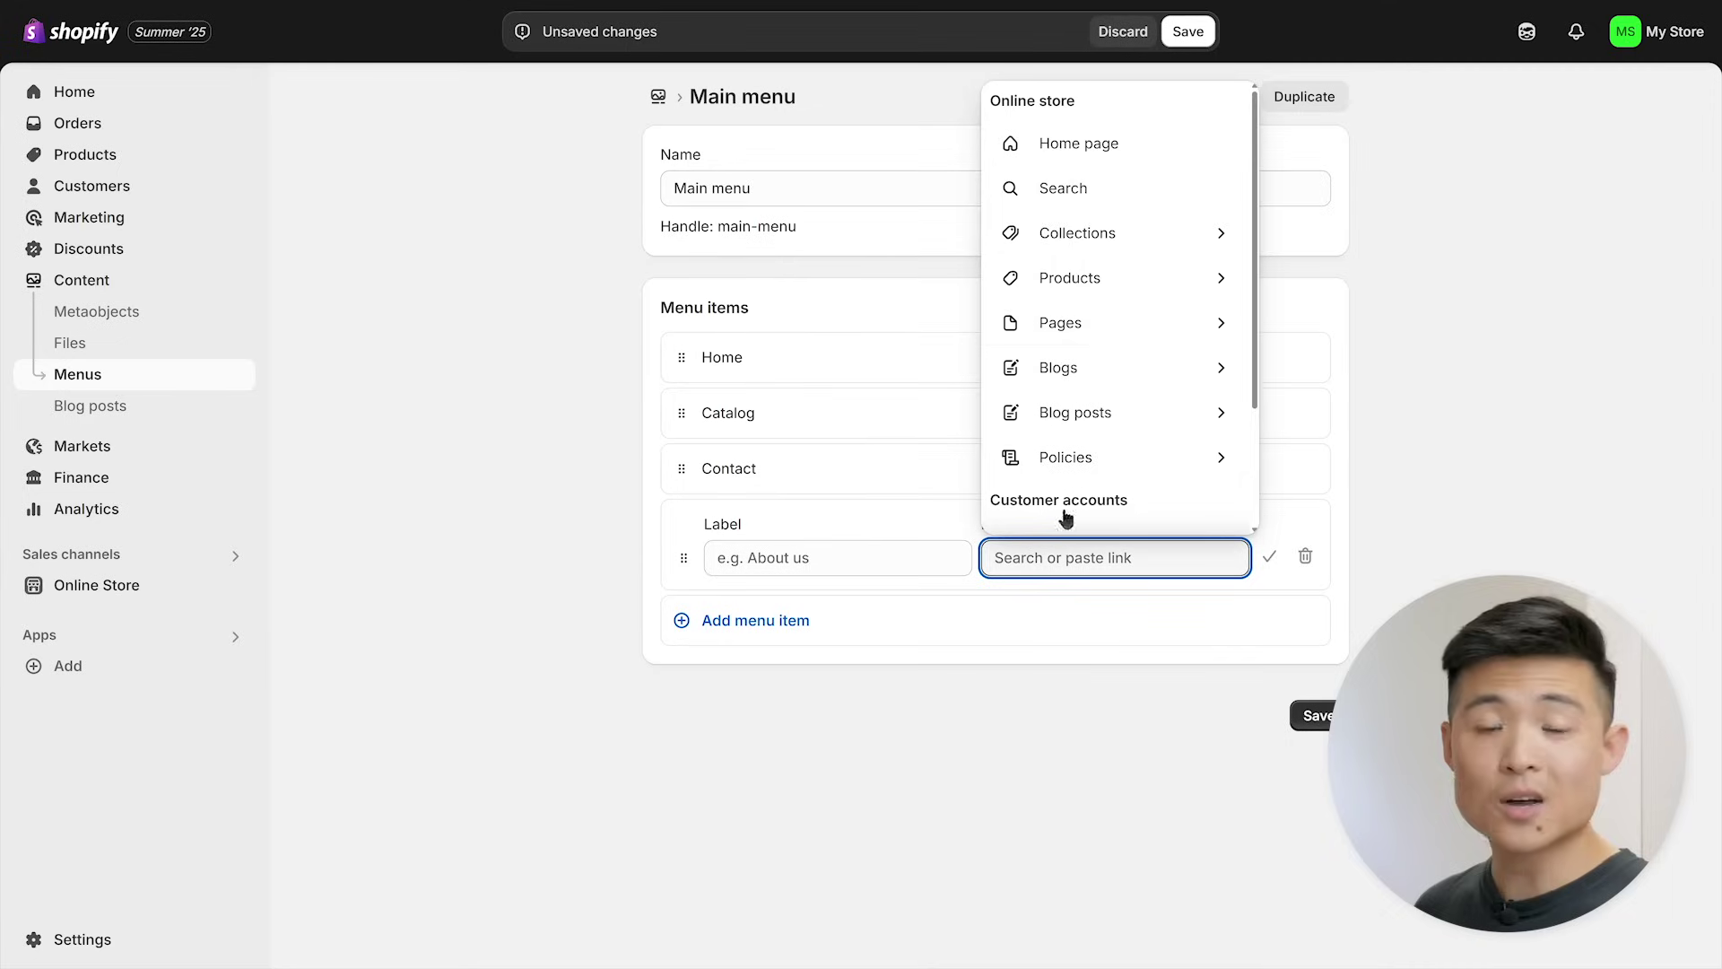
click(1142, 341)
click(1106, 648)
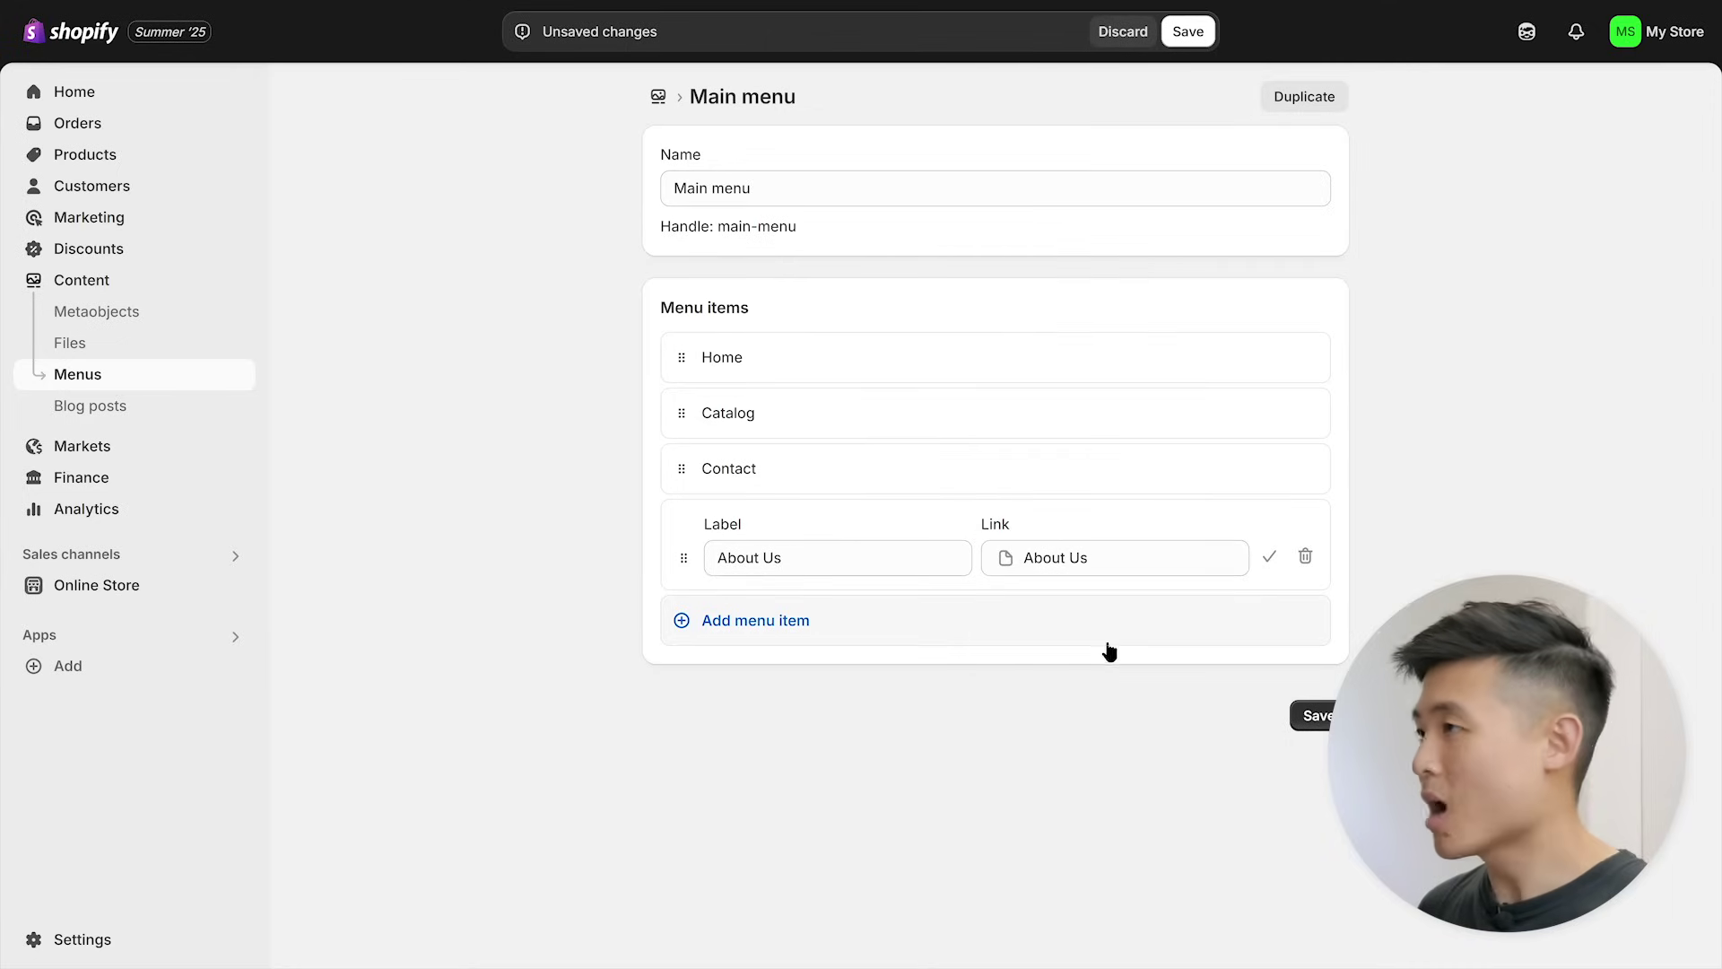
click(1270, 559)
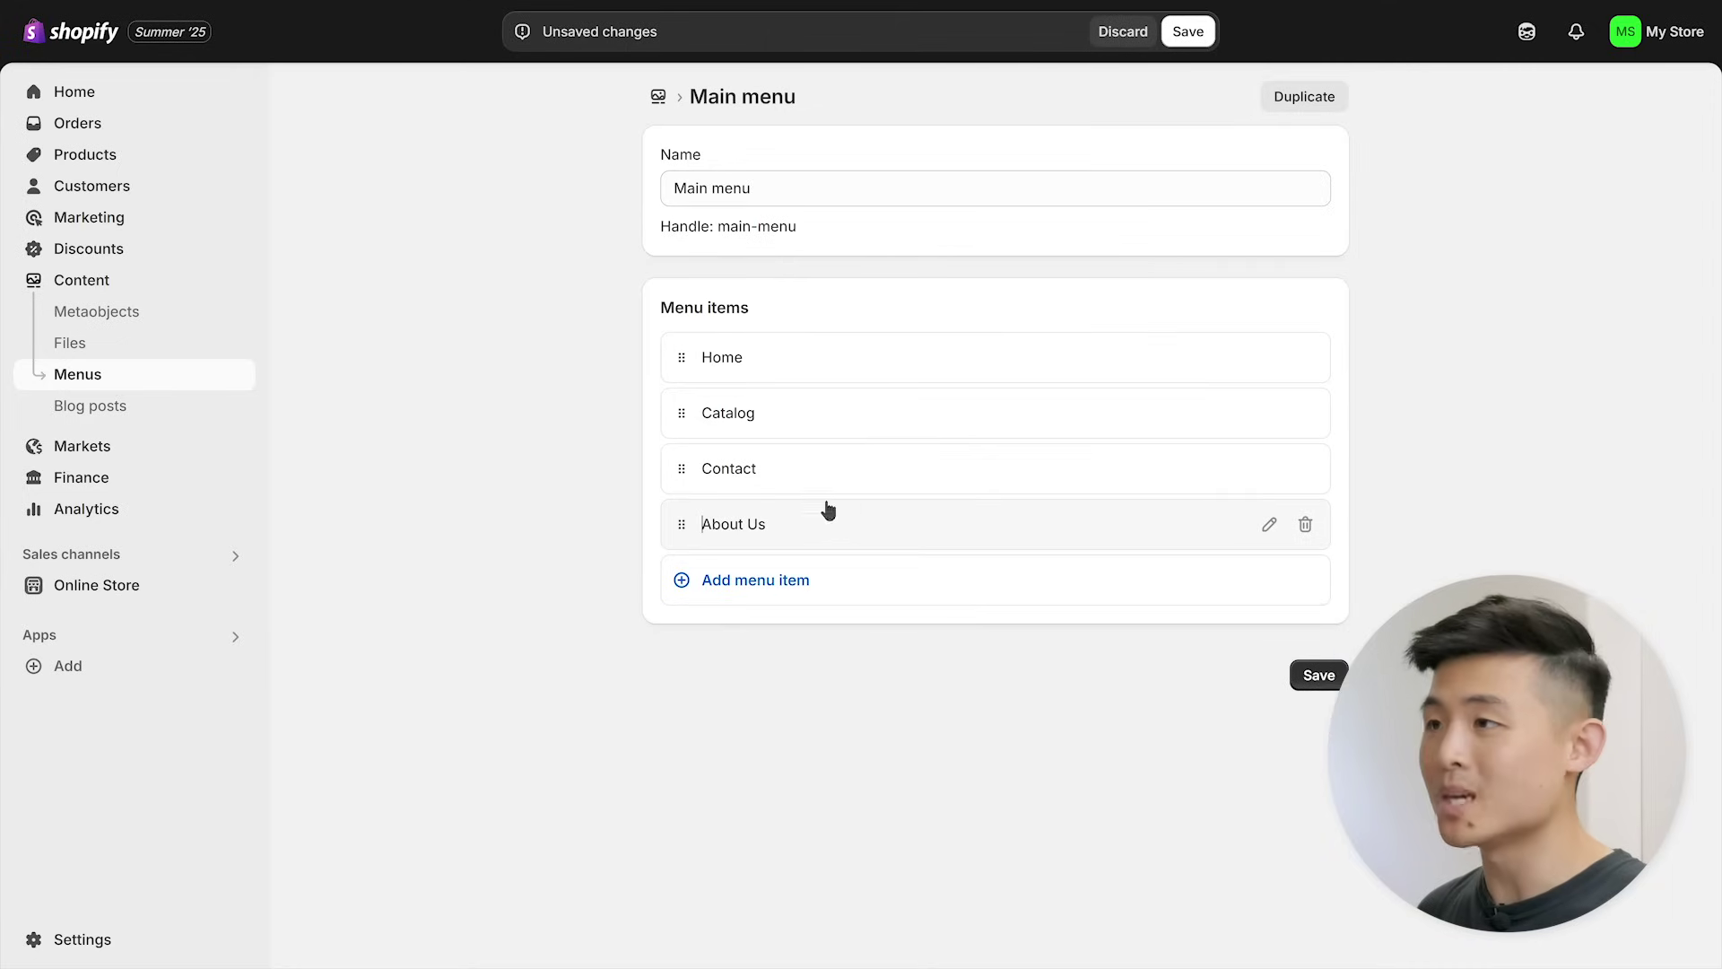
- Nest About Us under Contact and rename Catalog to Kitchen Gadgets
drag(674, 530, 781, 496)
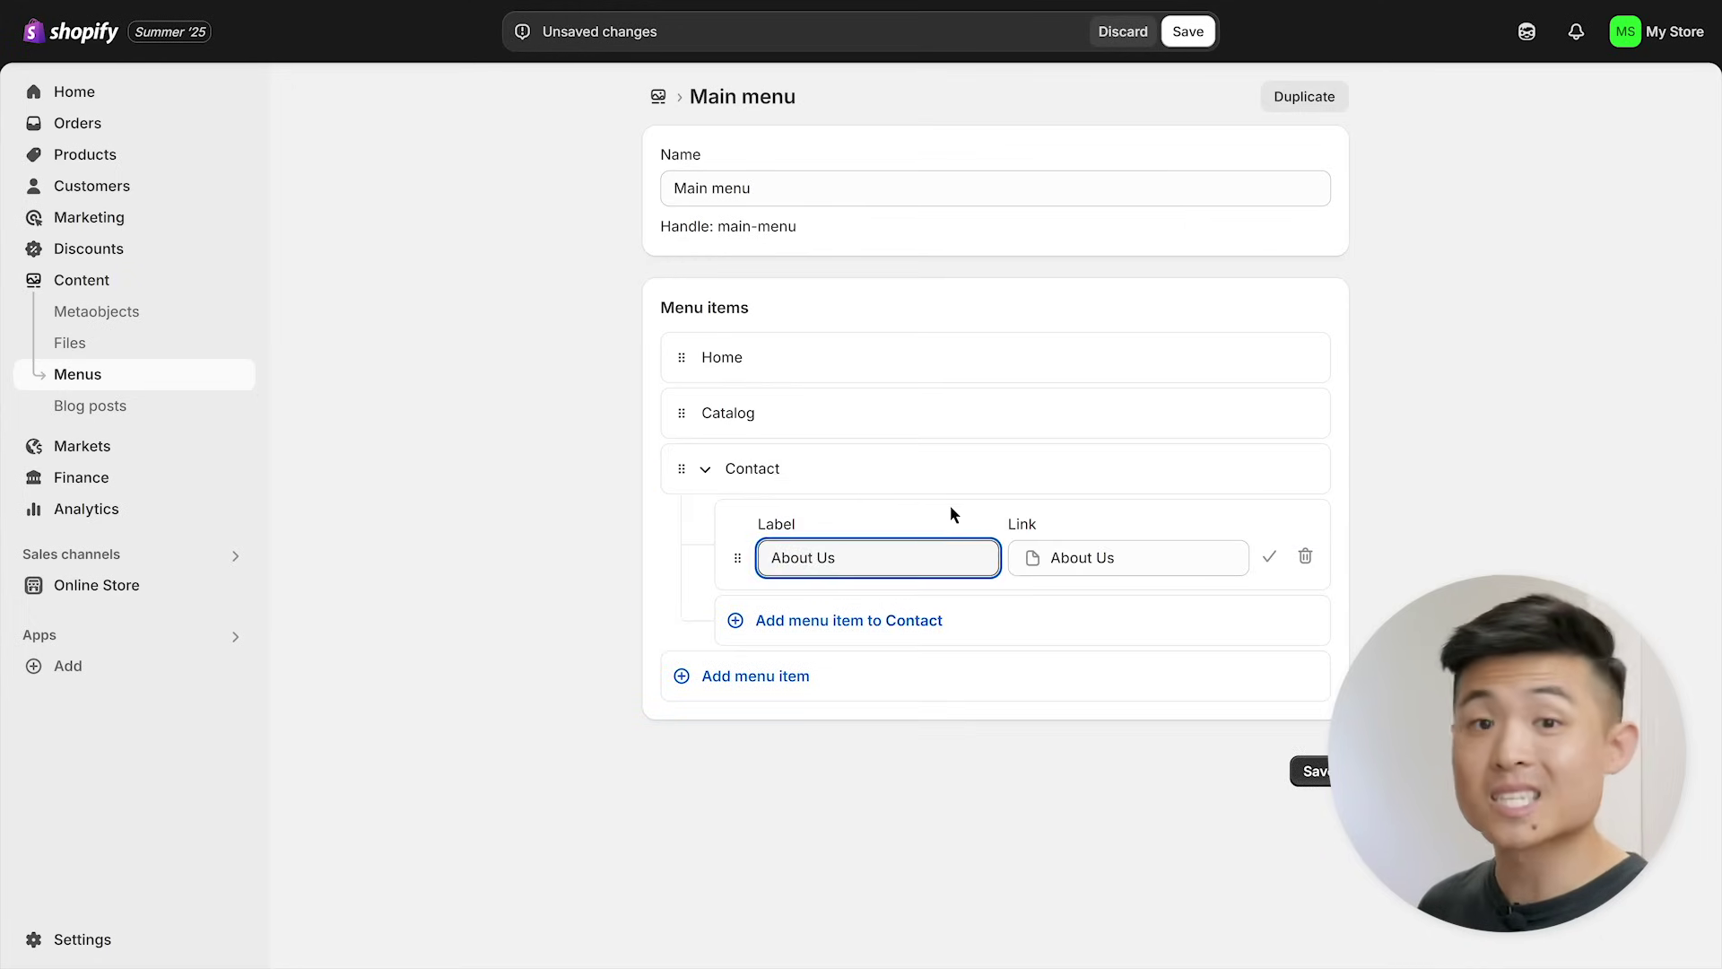
click(1268, 560)
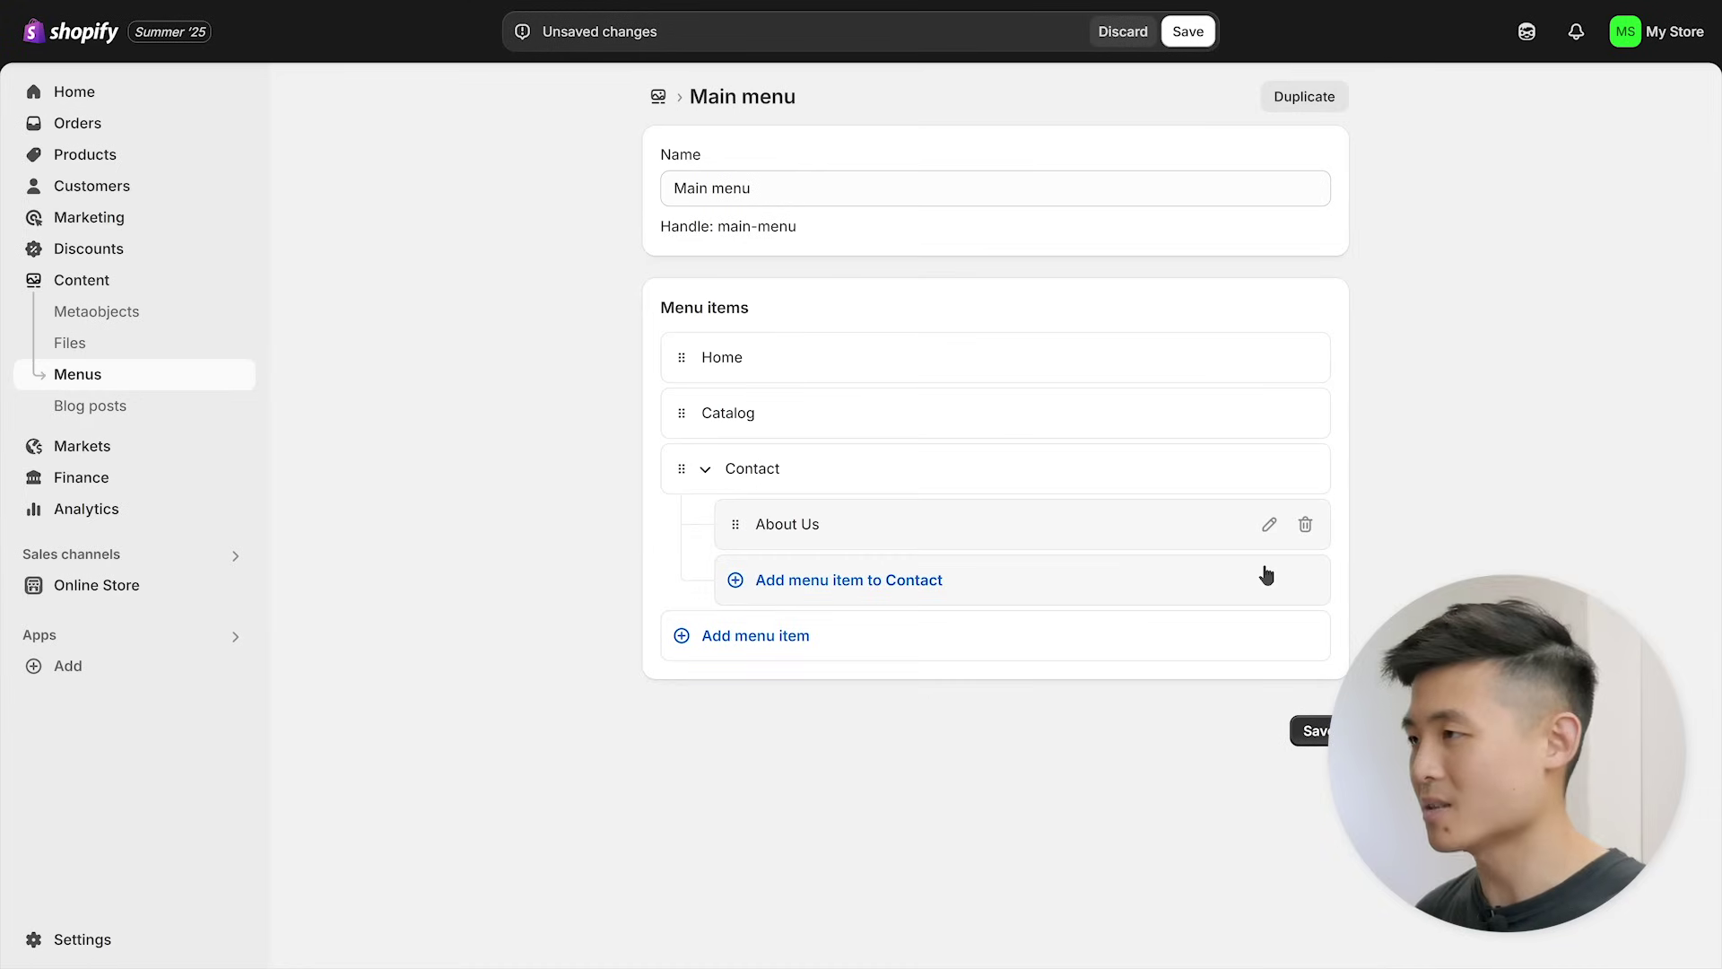
click(769, 413)
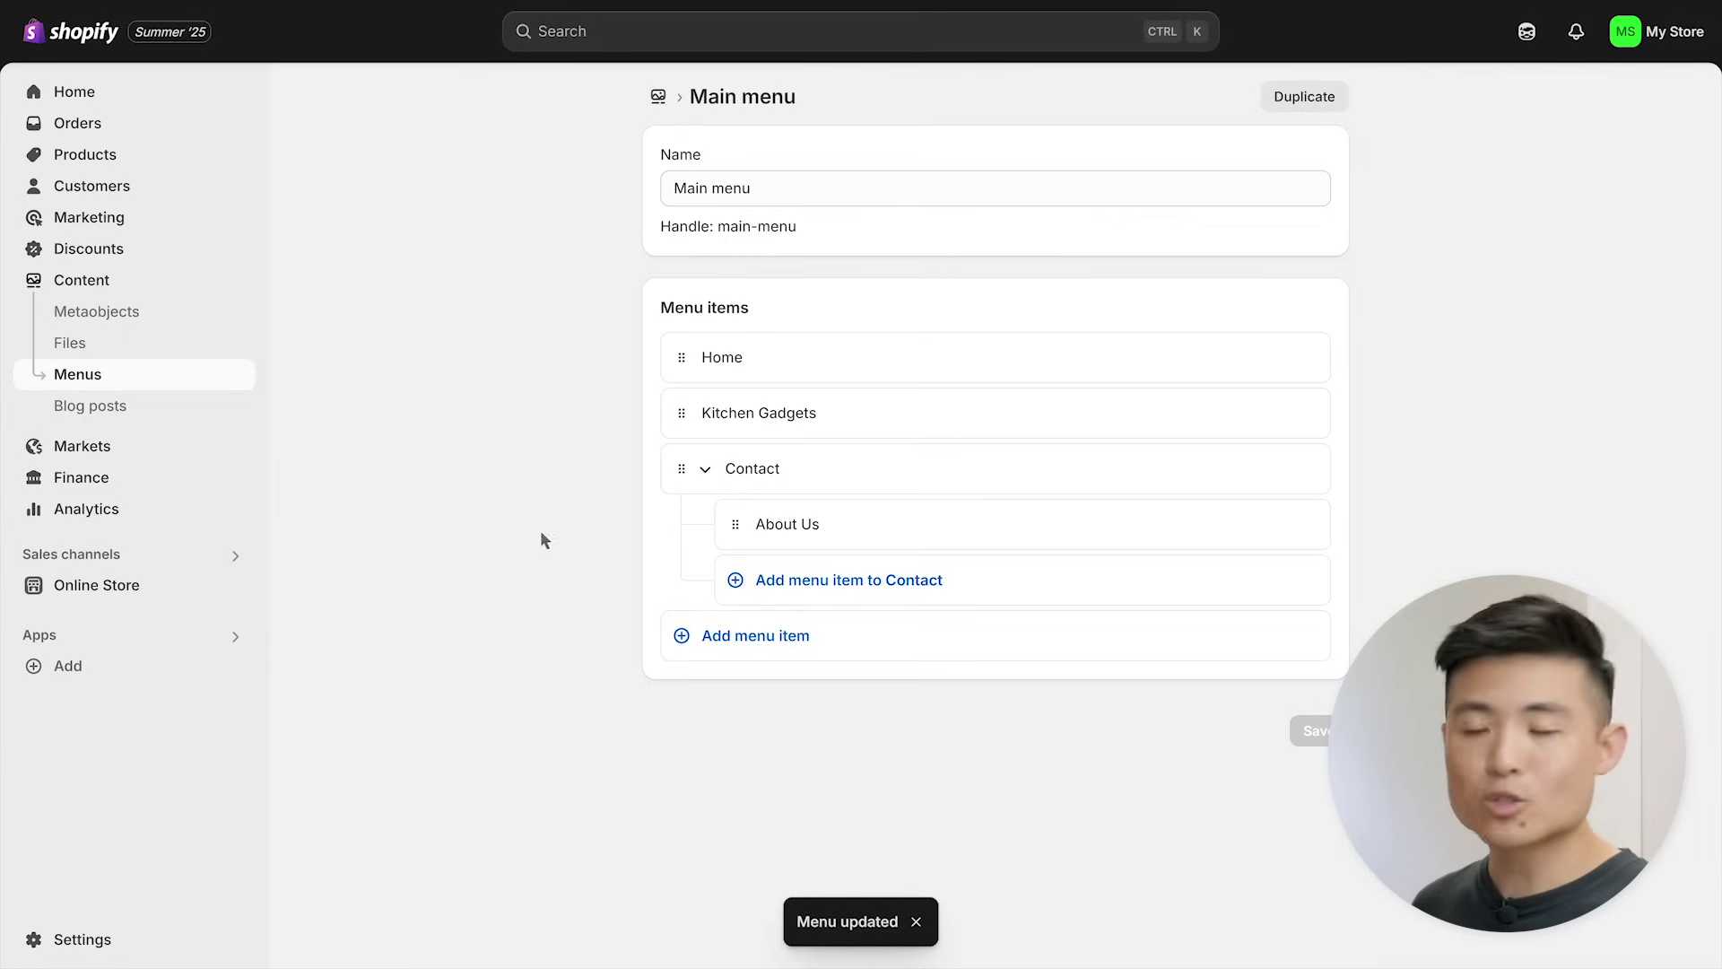
click(195, 386)
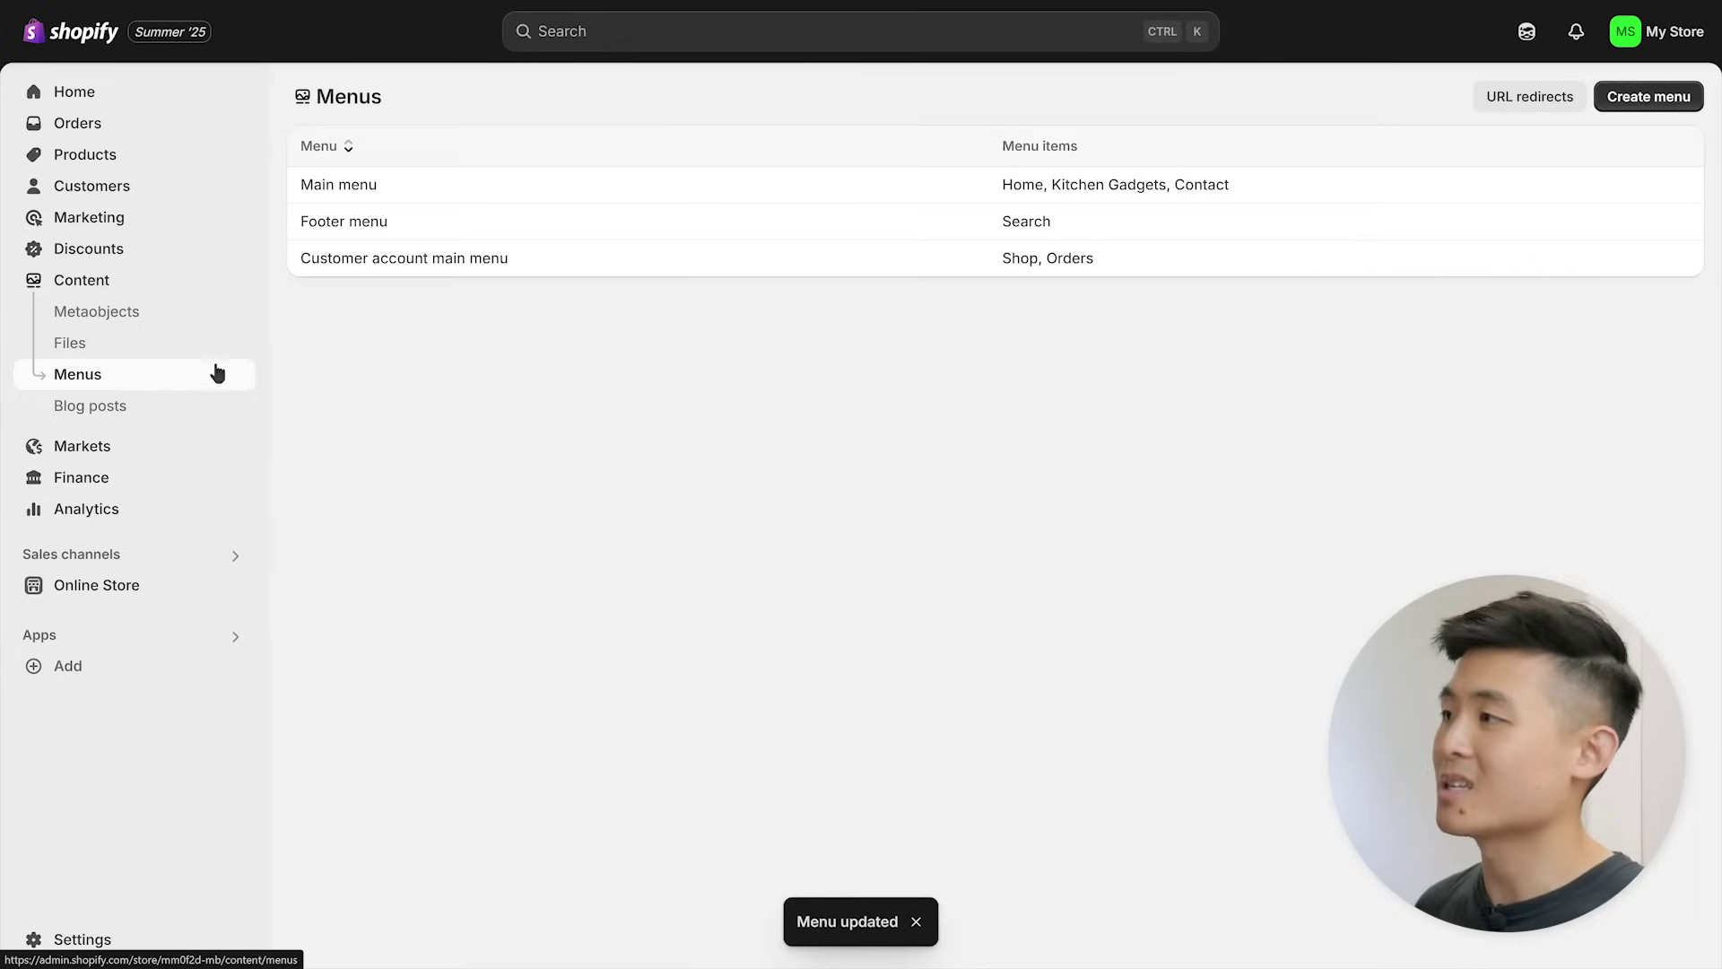
- Add a Return Policy page item to the Footer menu and save the menu
click(415, 224)
click(723, 412)
click(1021, 446)
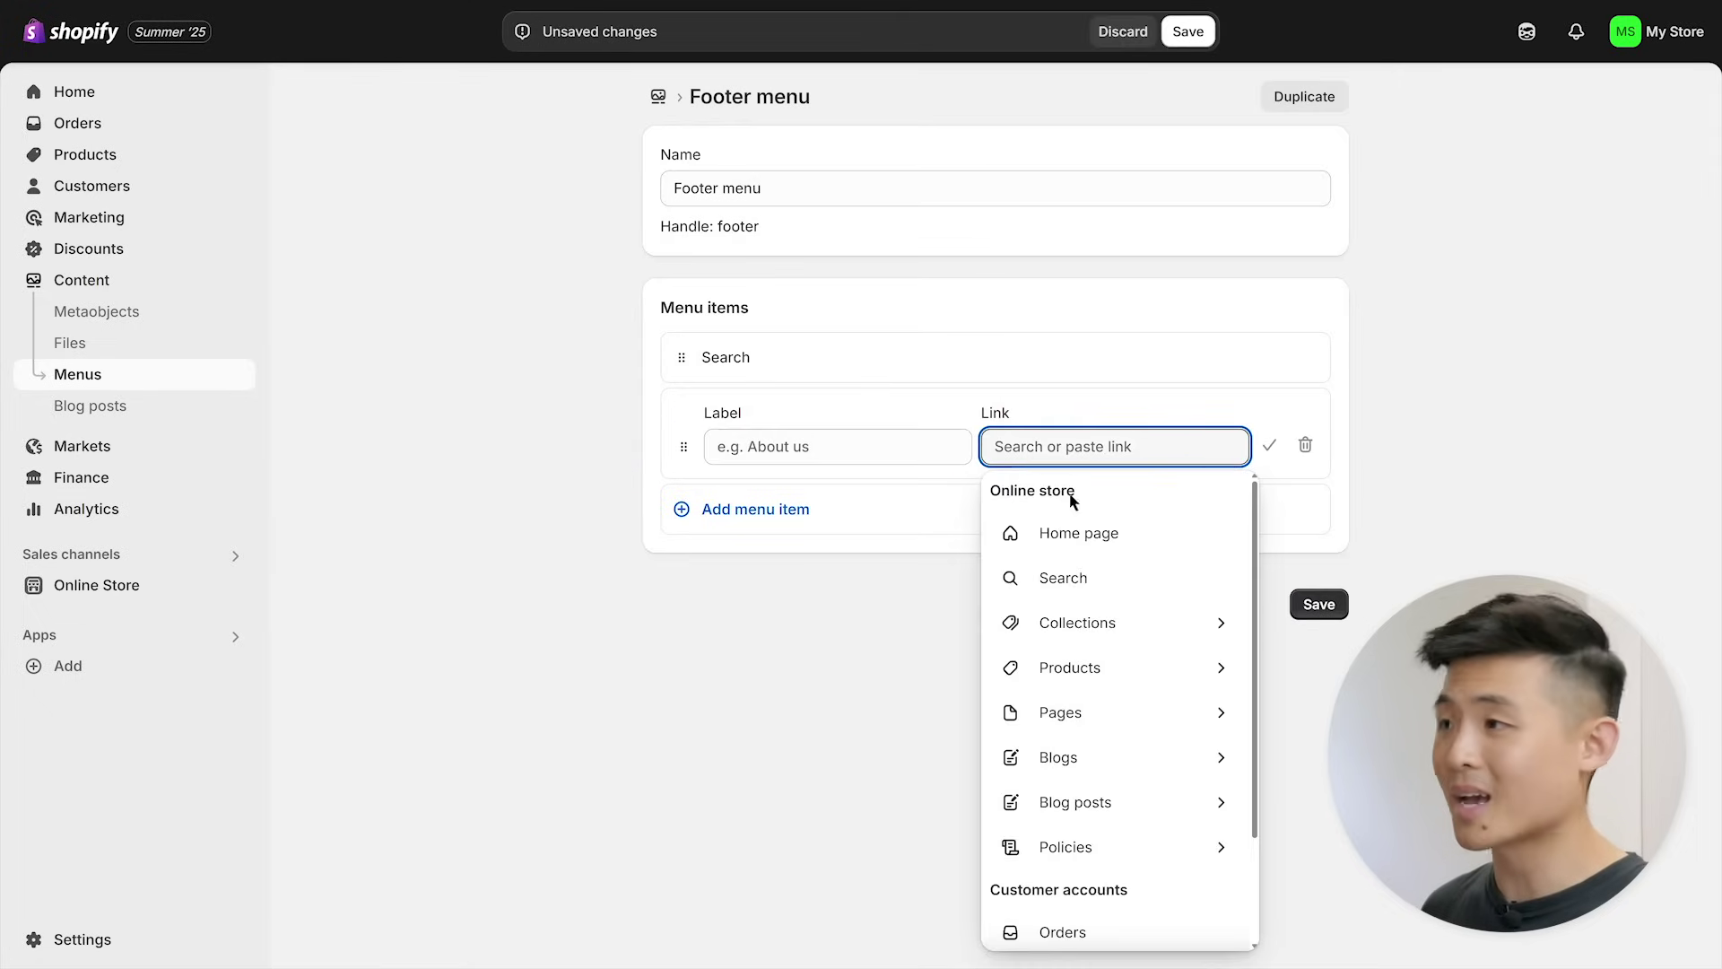
click(1117, 708)
click(1125, 628)
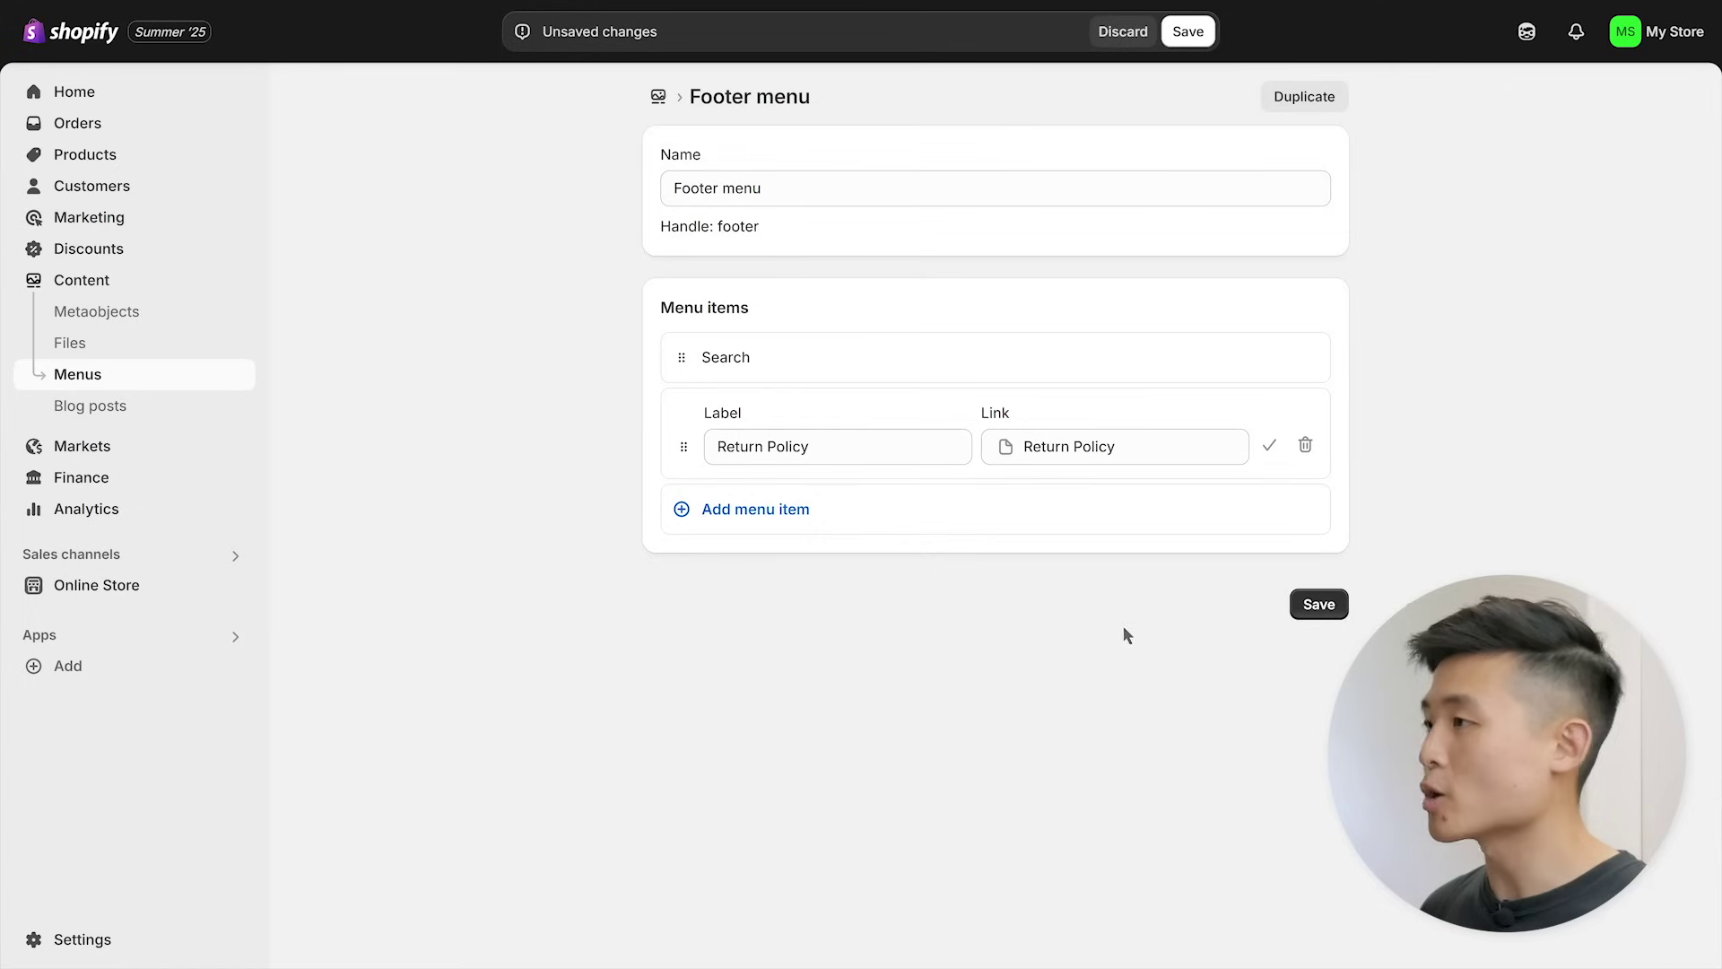
click(1269, 445)
click(1315, 564)
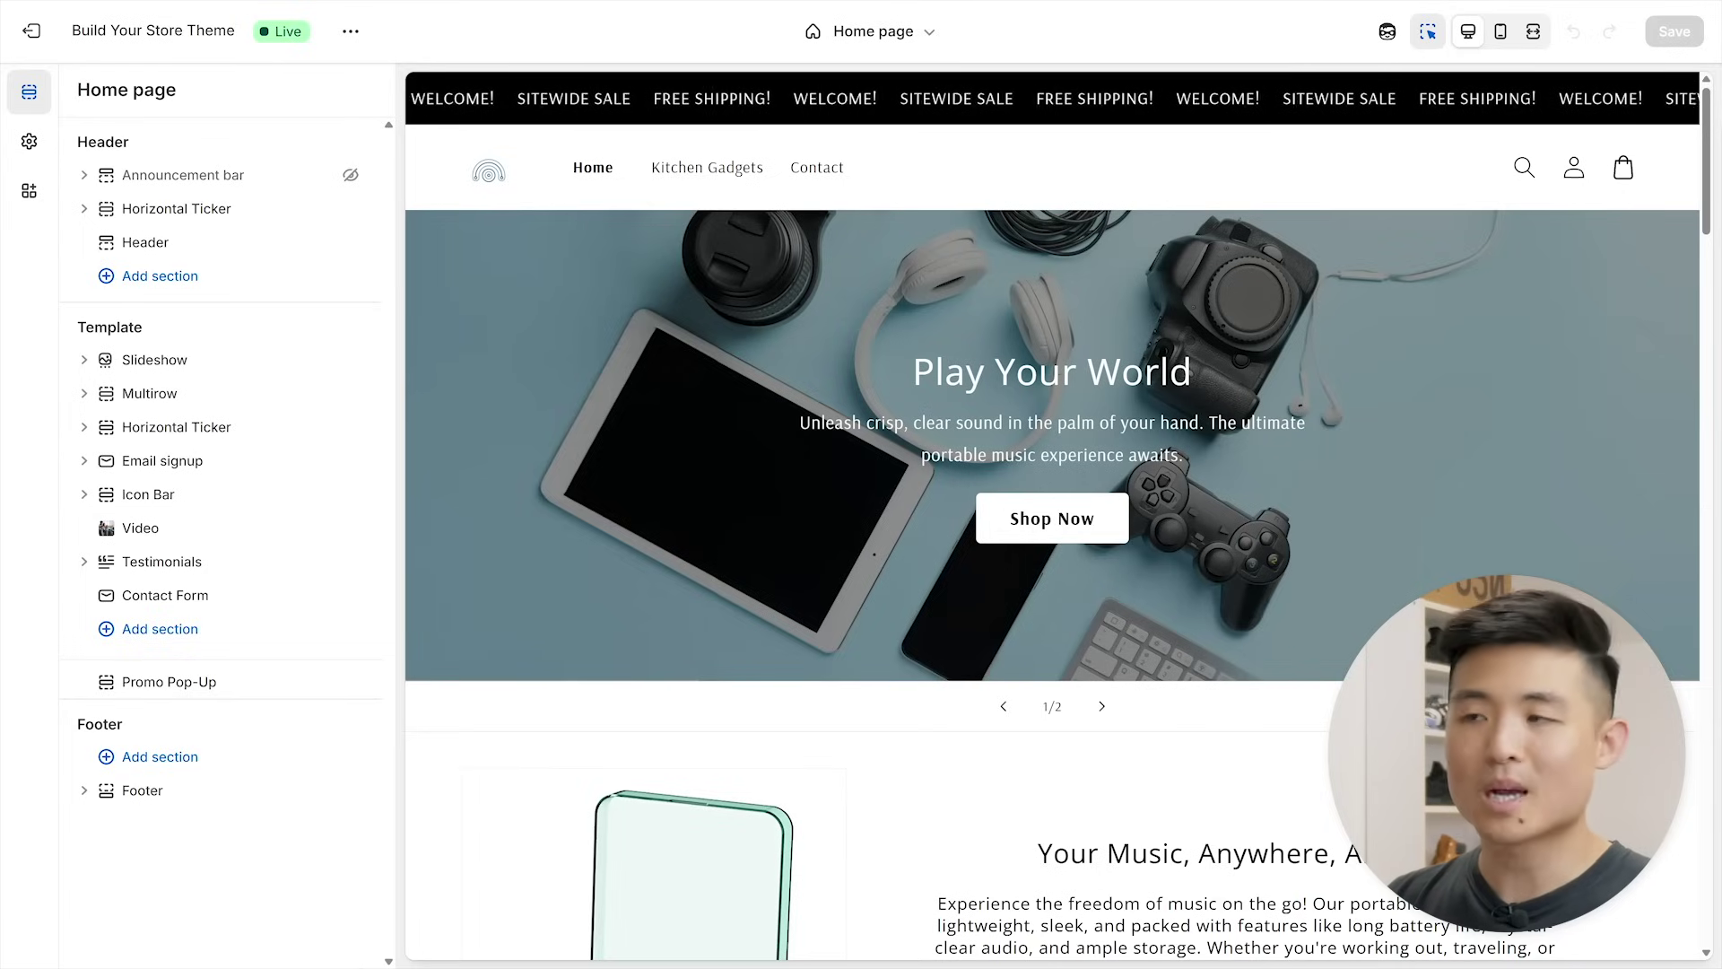
- Replace the store logo with Umami_Kitchen_Logo.png, uploaded to the file library
click(46, 151)
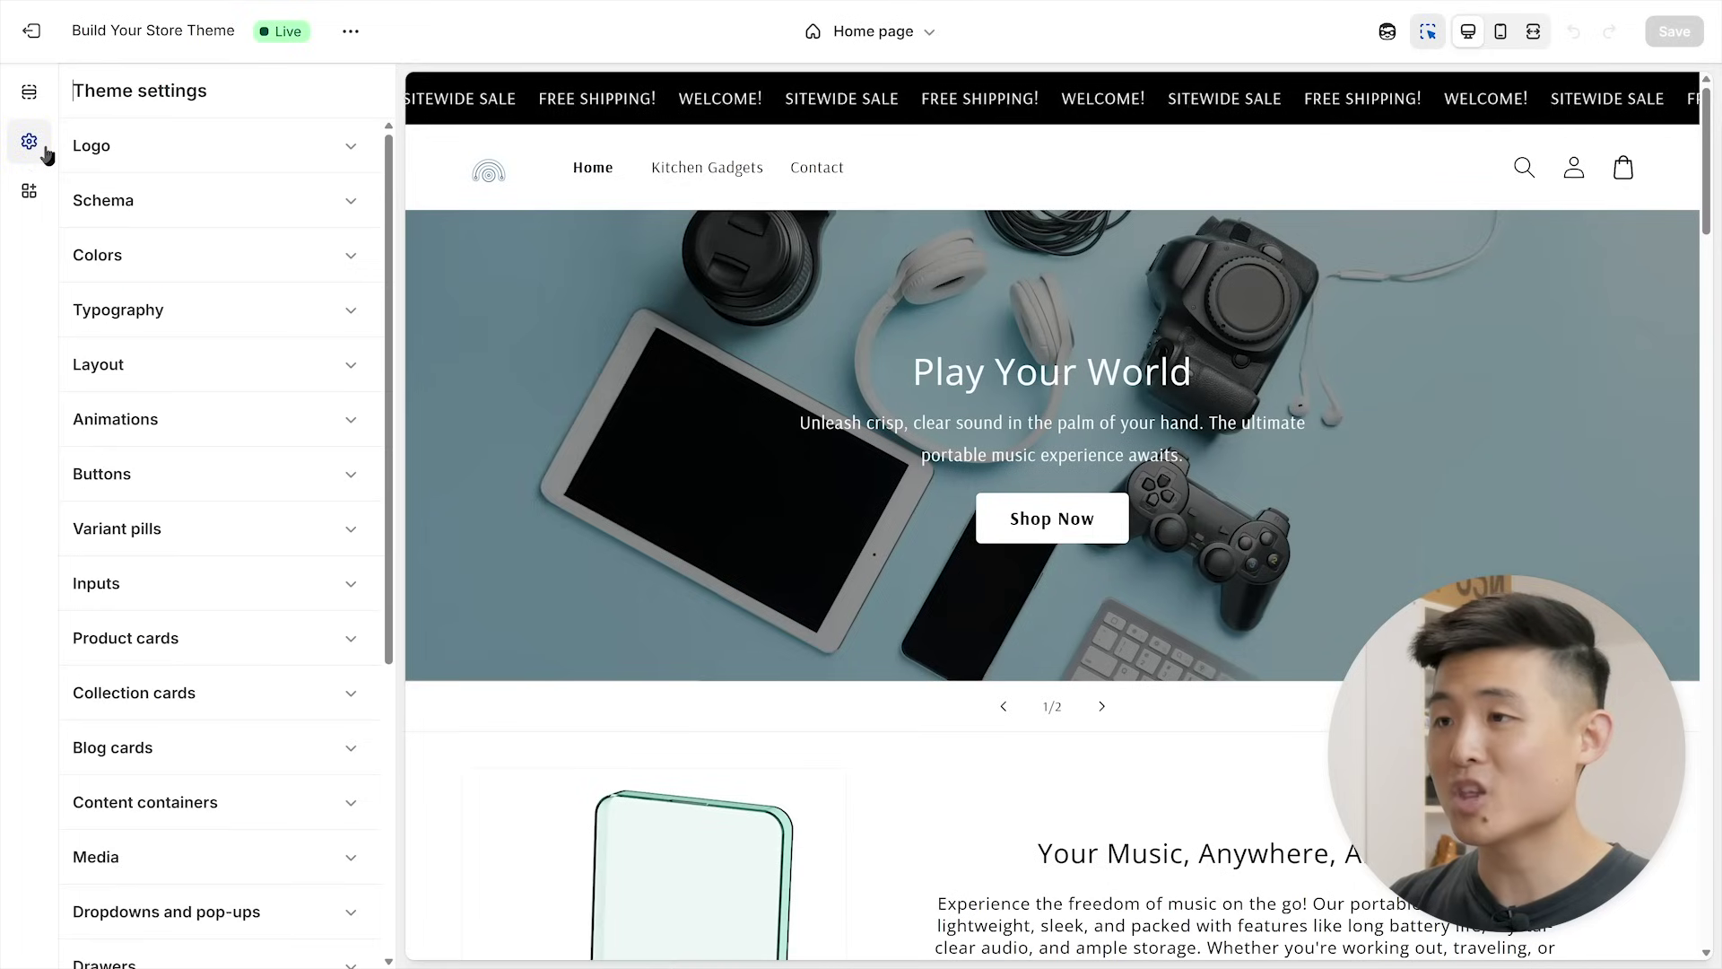
click(144, 153)
click(279, 250)
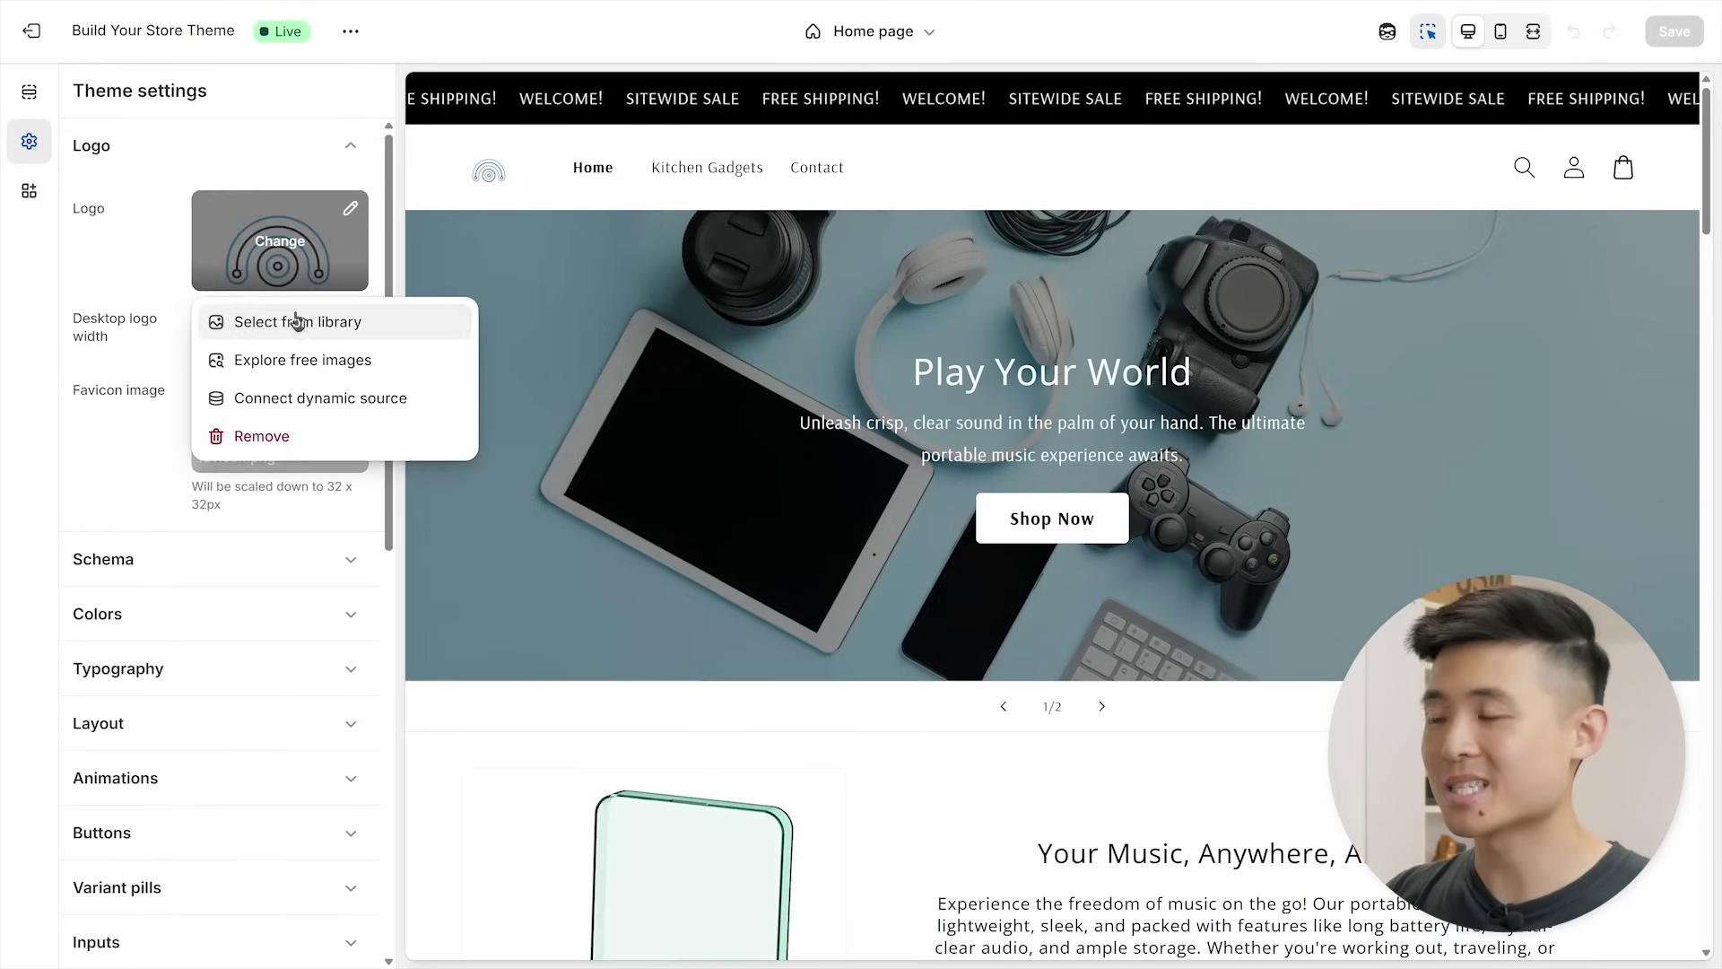
click(296, 321)
drag(1713, 485, 852, 421)
click(1349, 847)
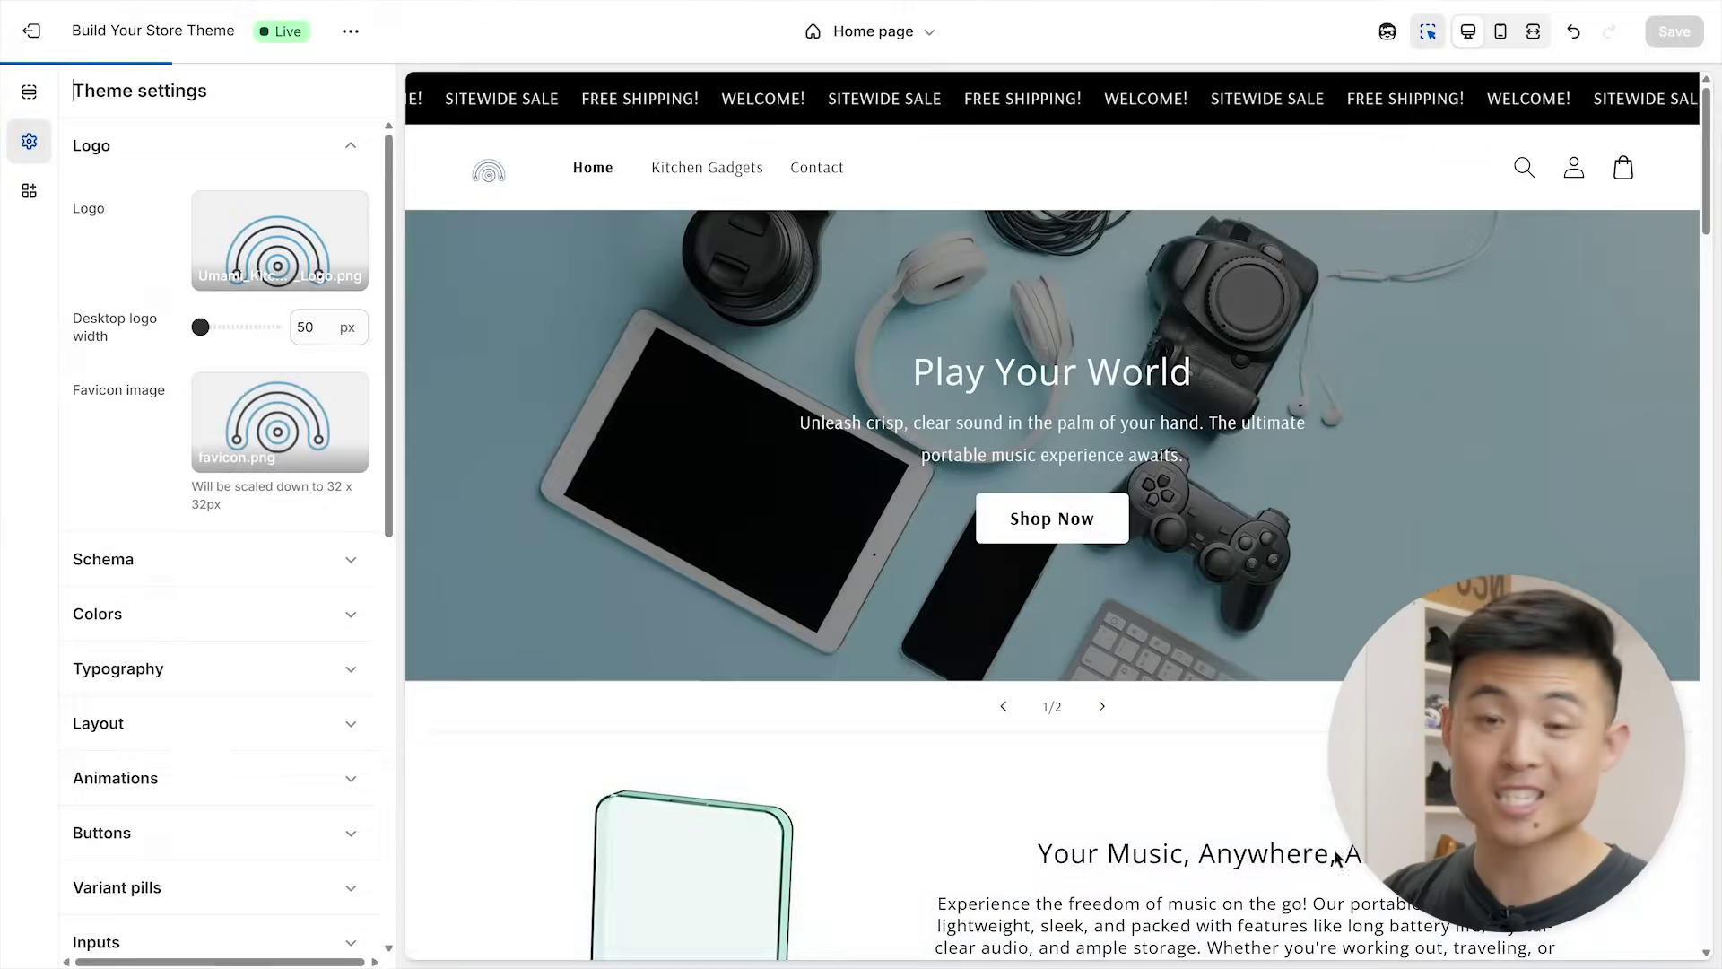
- Set the desktop logo width to 200 px
click(291, 329)
text(20)
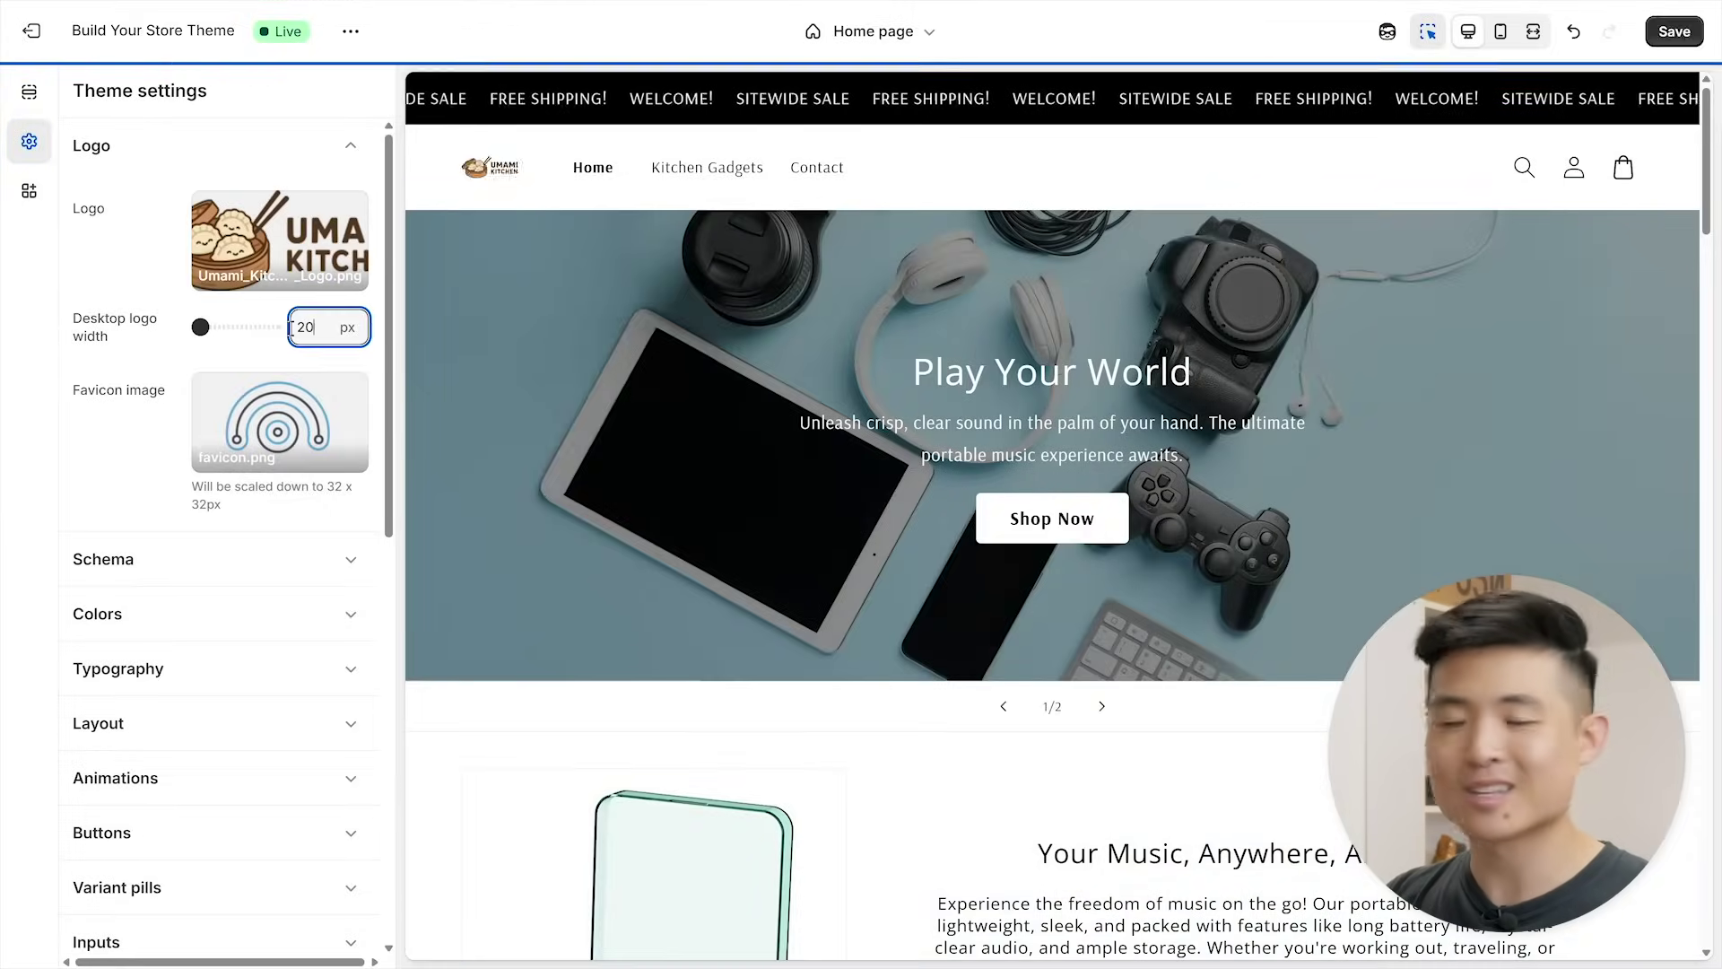
text(0)
click(231, 152)
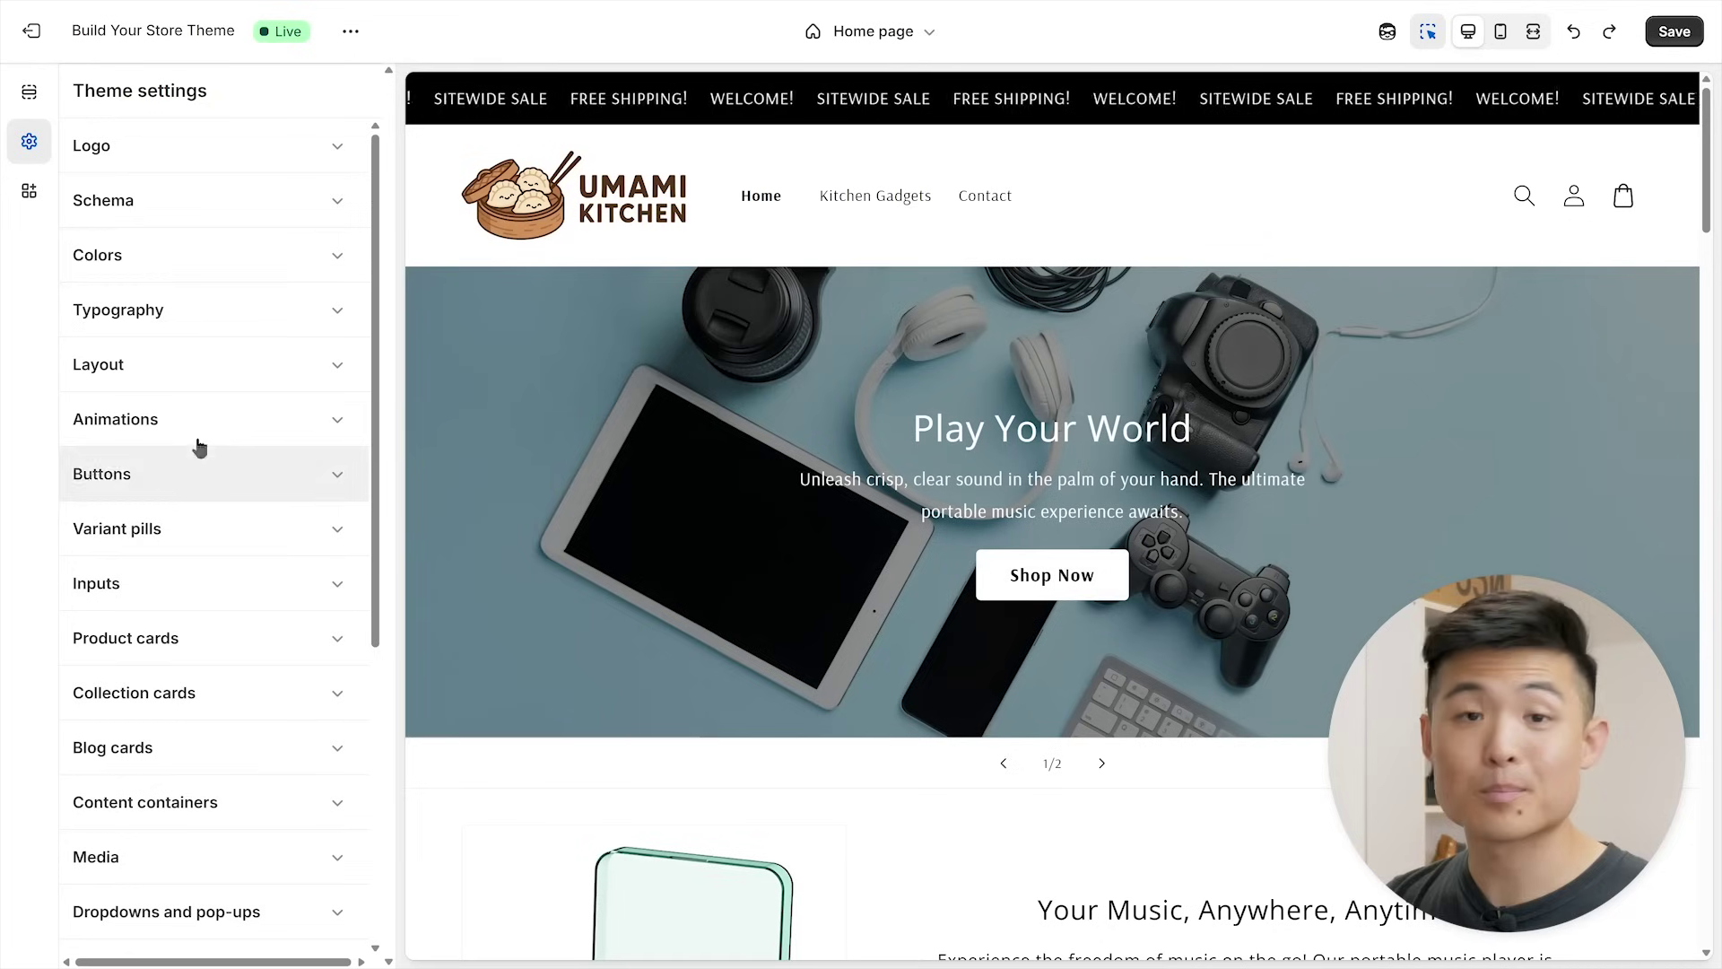
- Set the theme's Background 1 colour to cream hex FFF9EC
click(201, 262)
scroll(229, 444, down, 1)
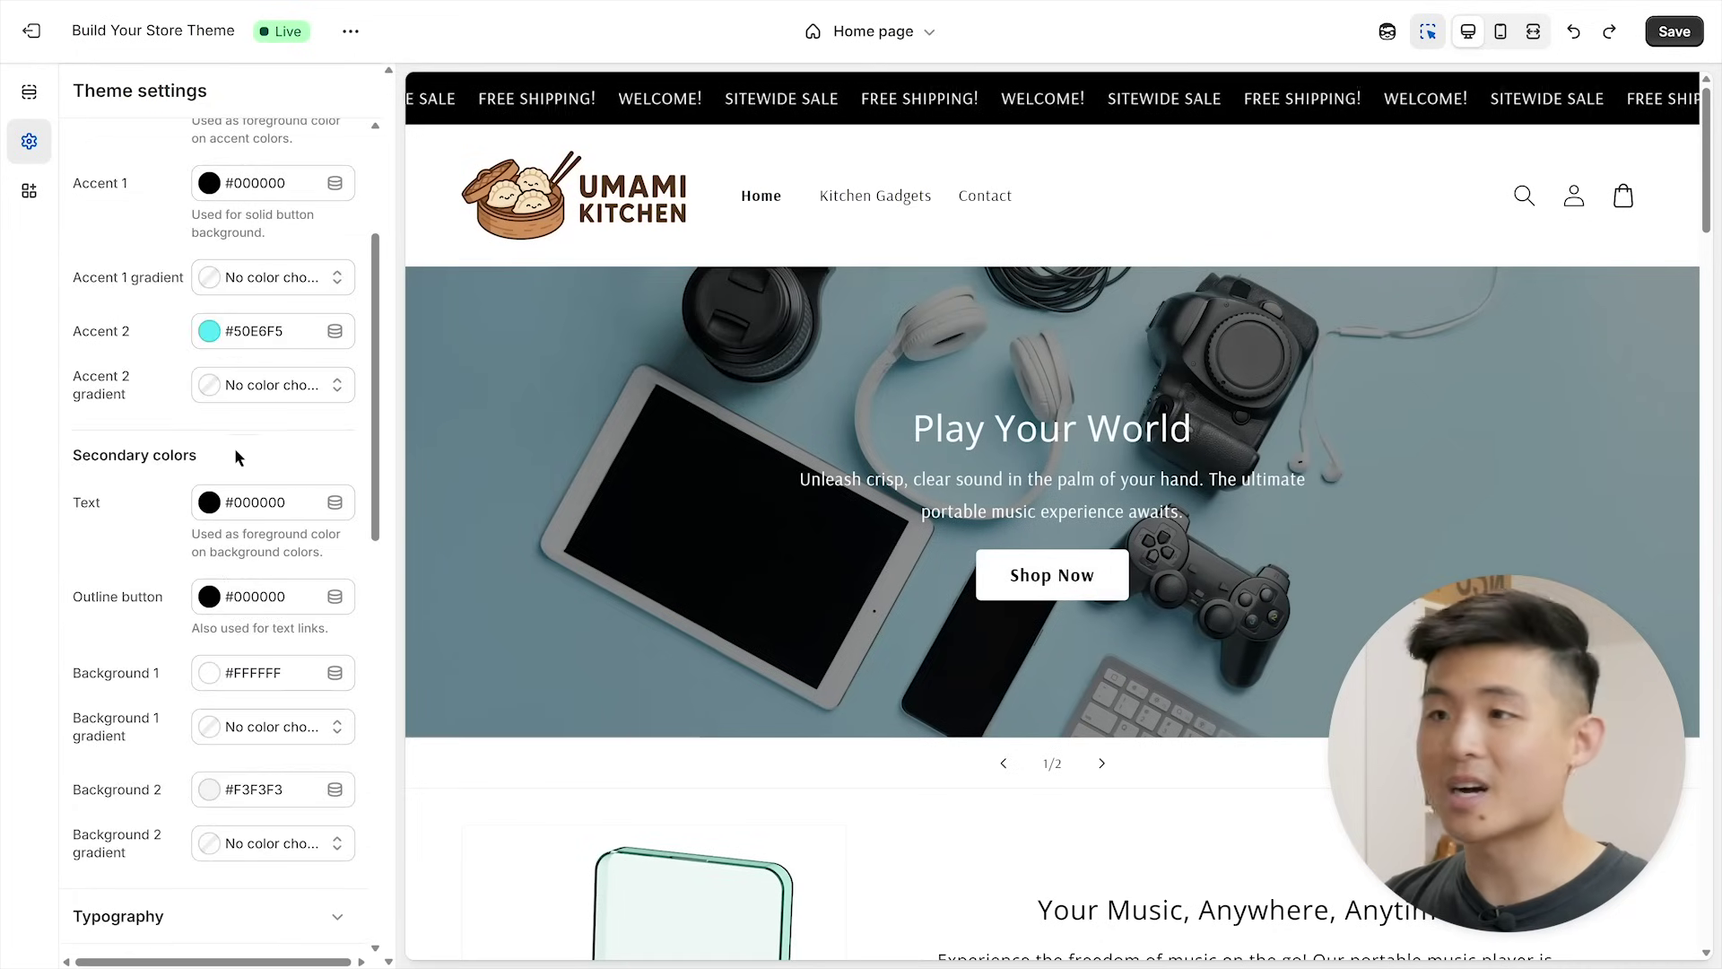
click(279, 675)
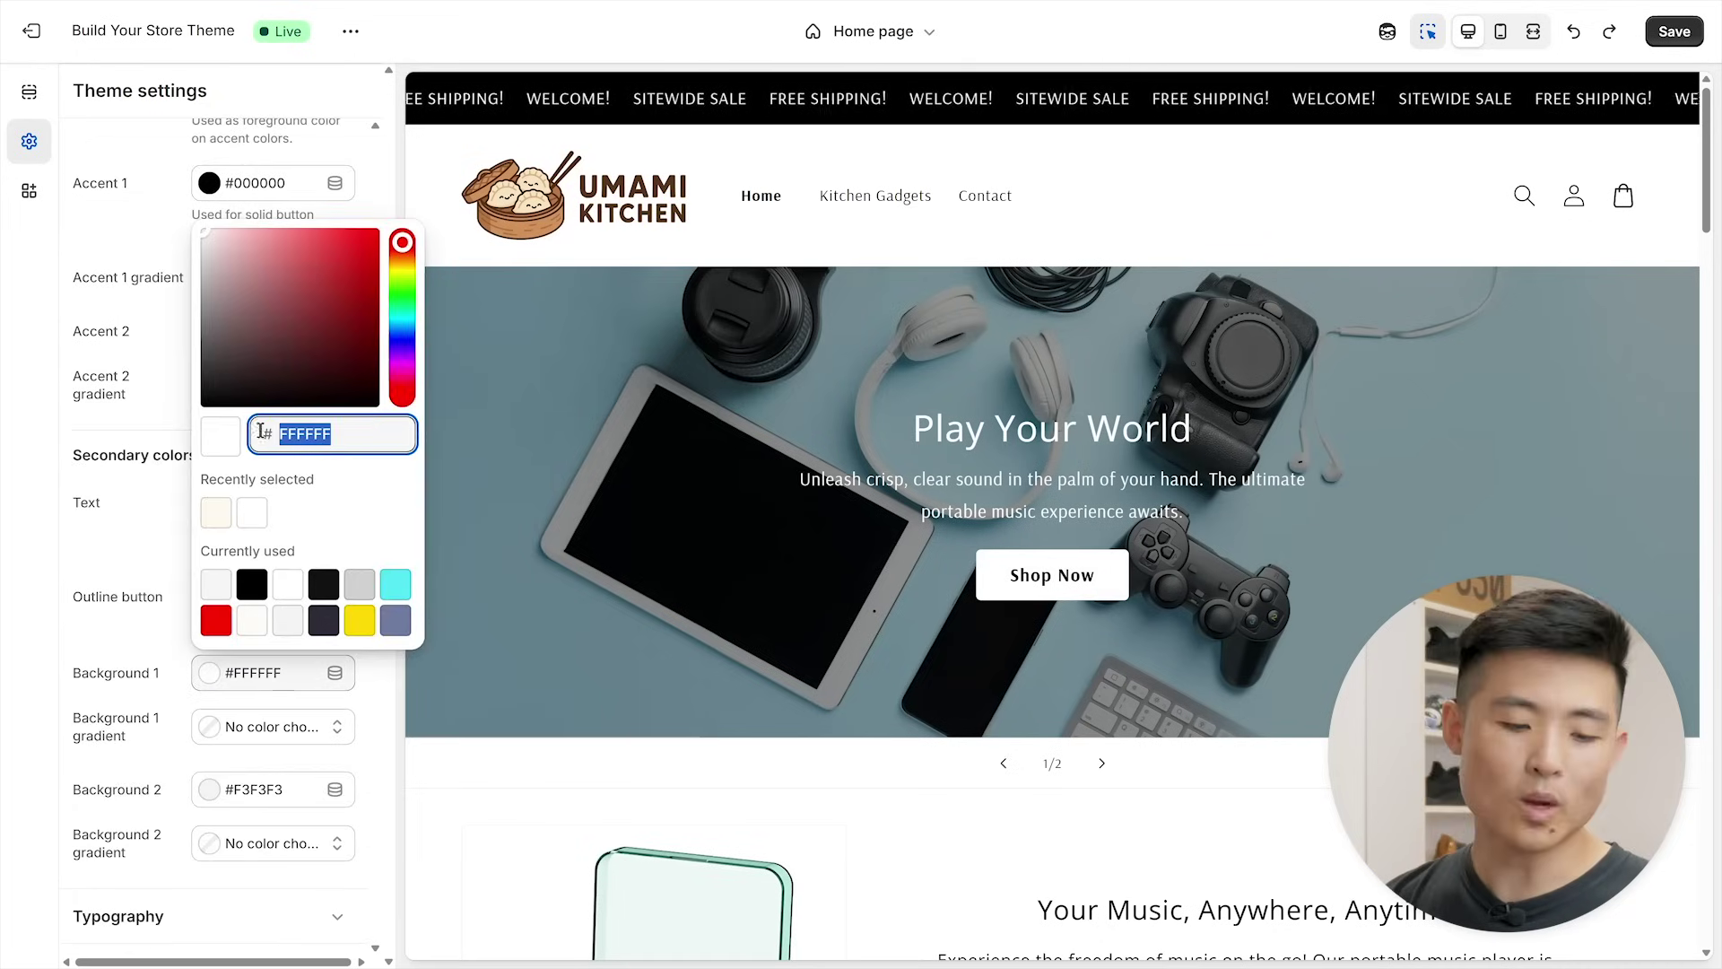
text(FFF9EC)
click(138, 518)
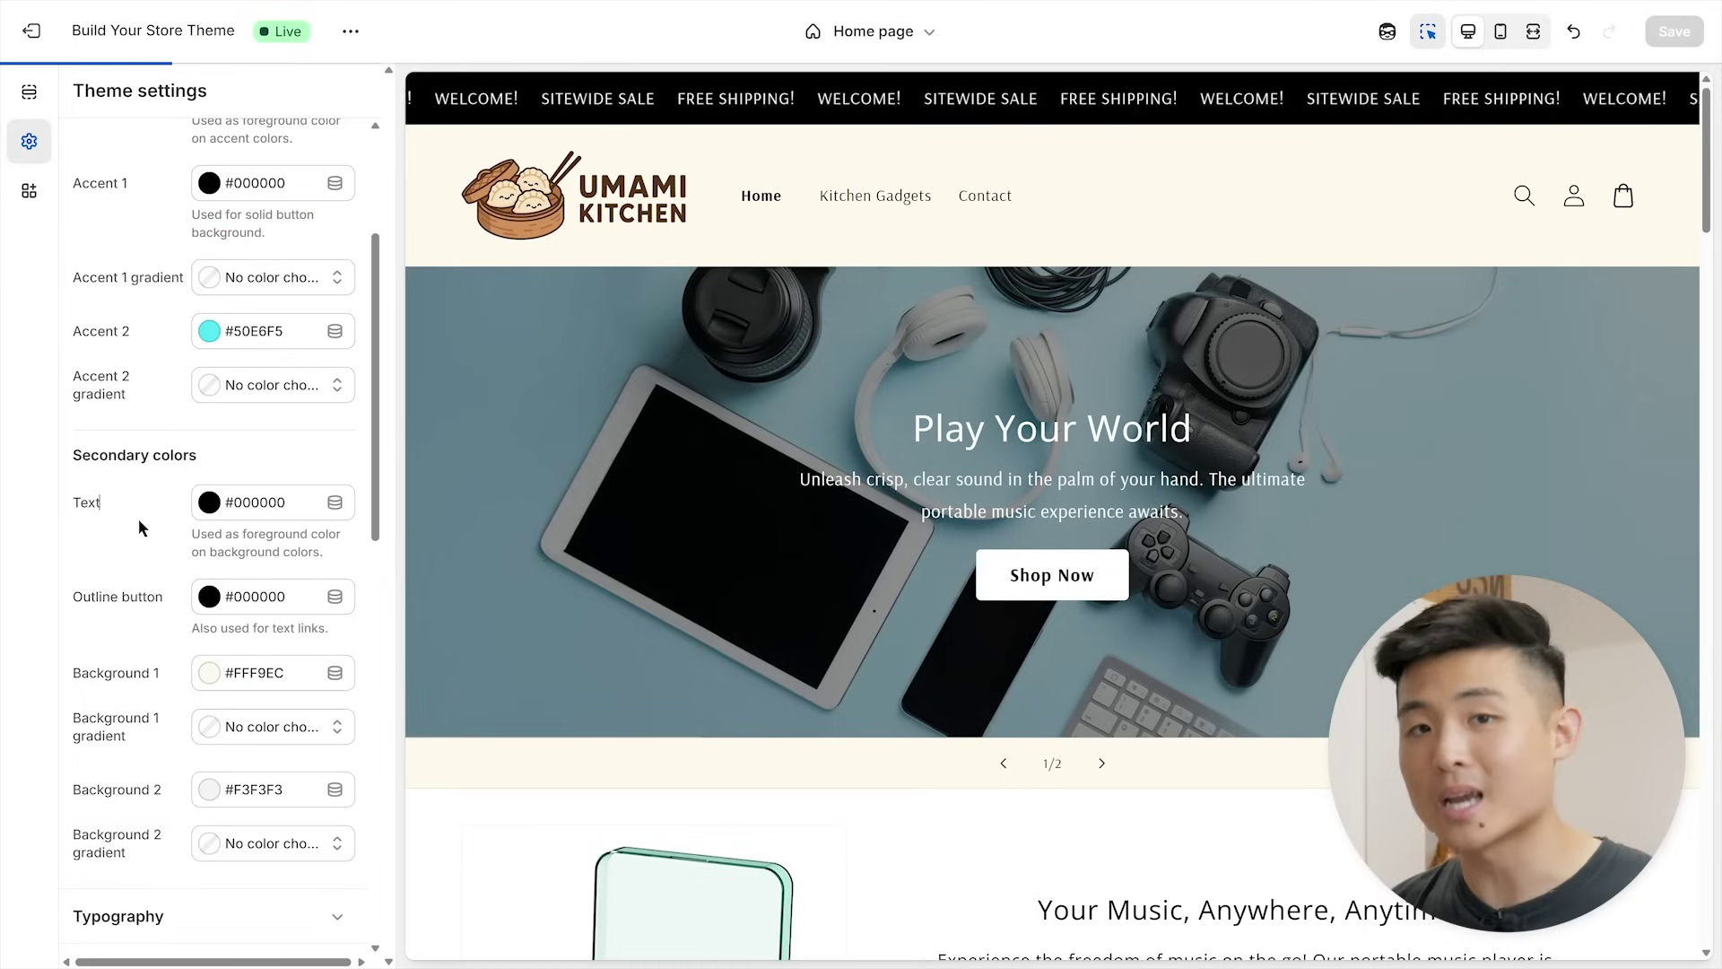
scroll(138, 519, up, 3)
click(162, 262)
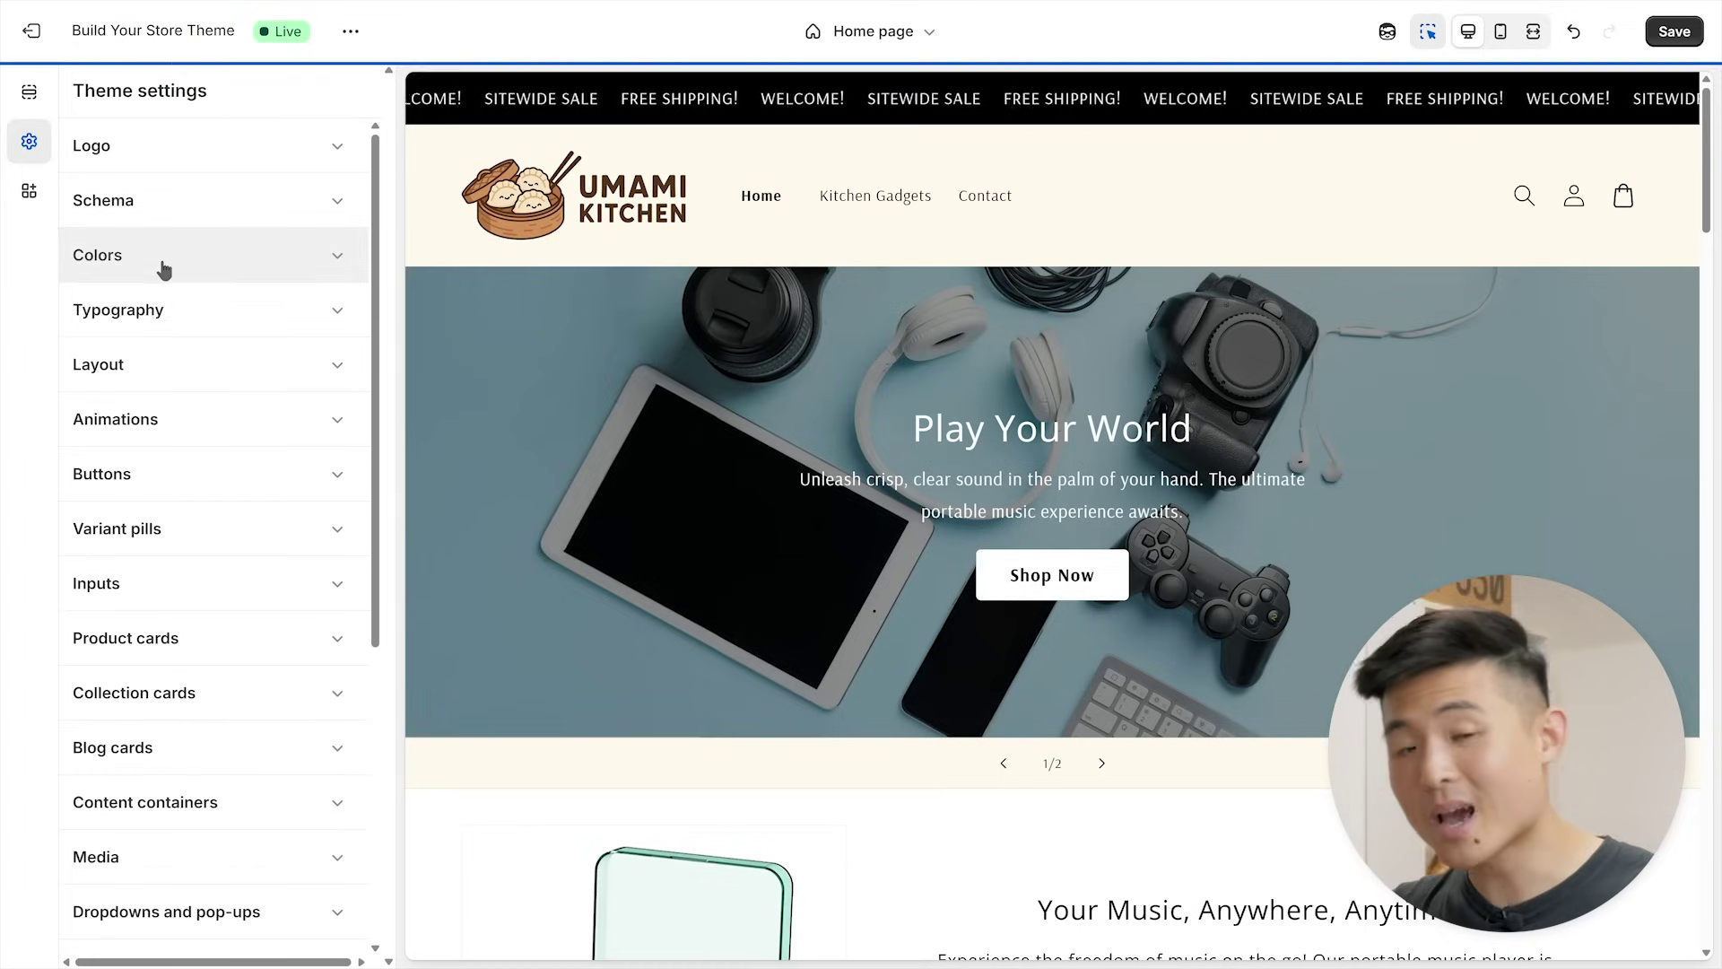
- Change the theme's headings font from Open Sans to DM Sans
click(203, 319)
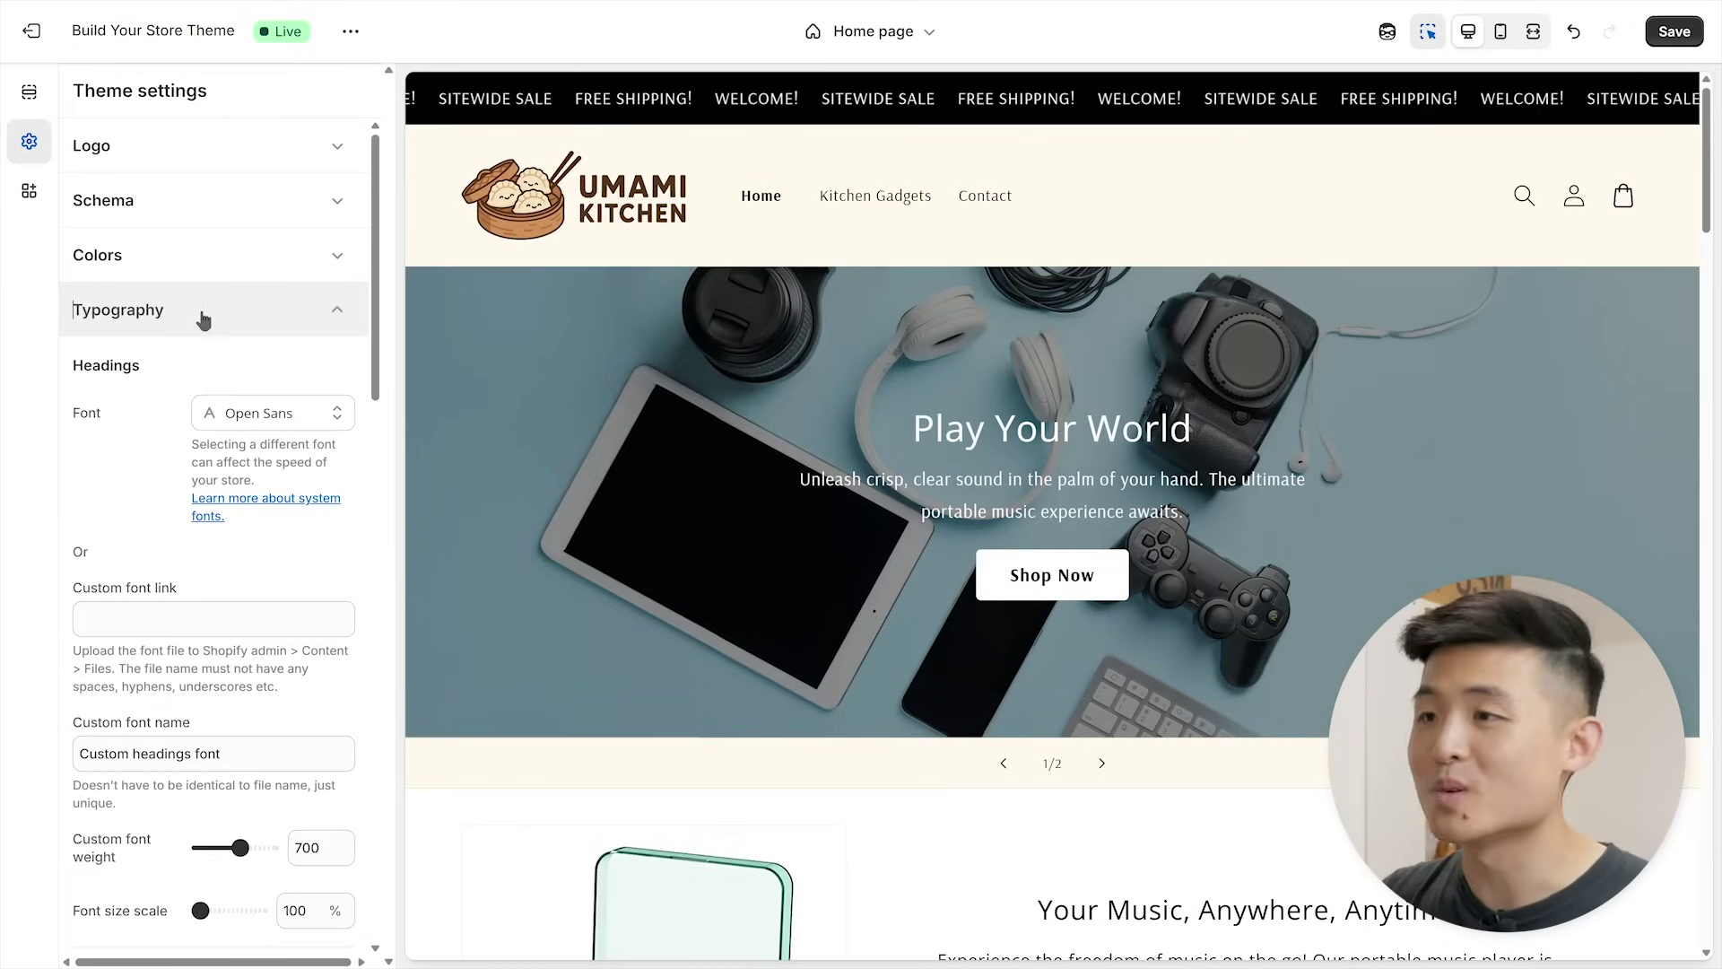
click(299, 415)
scroll(271, 520, down, 6)
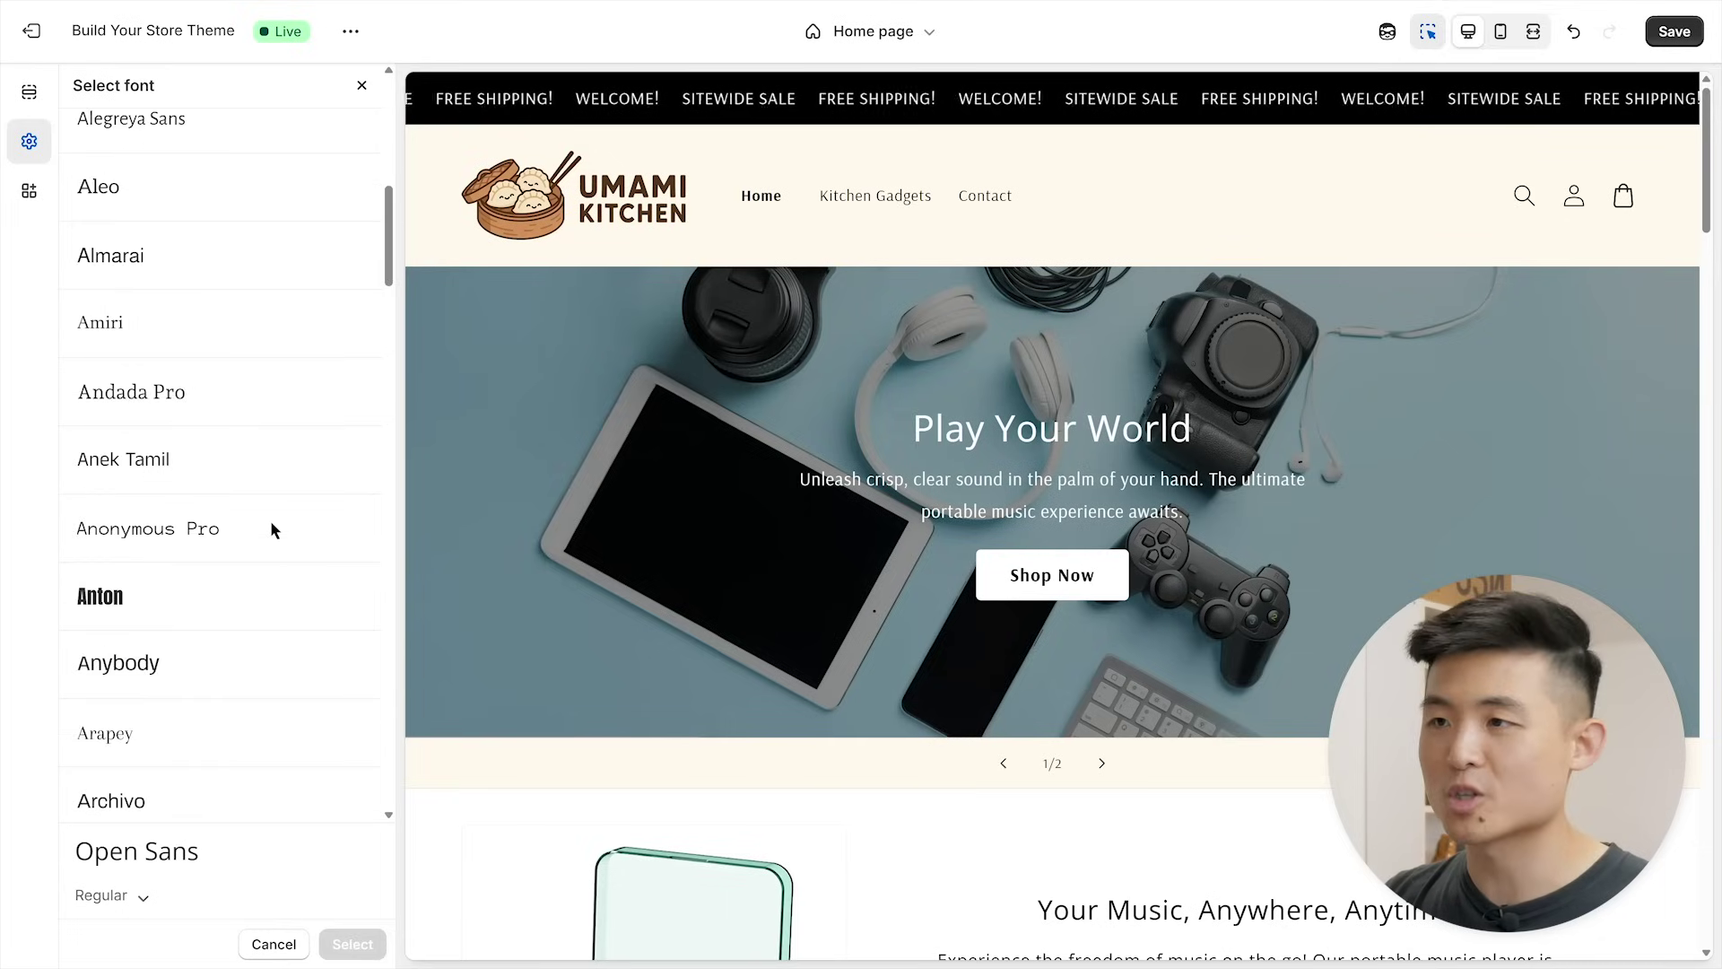
scroll(272, 528, up, 8)
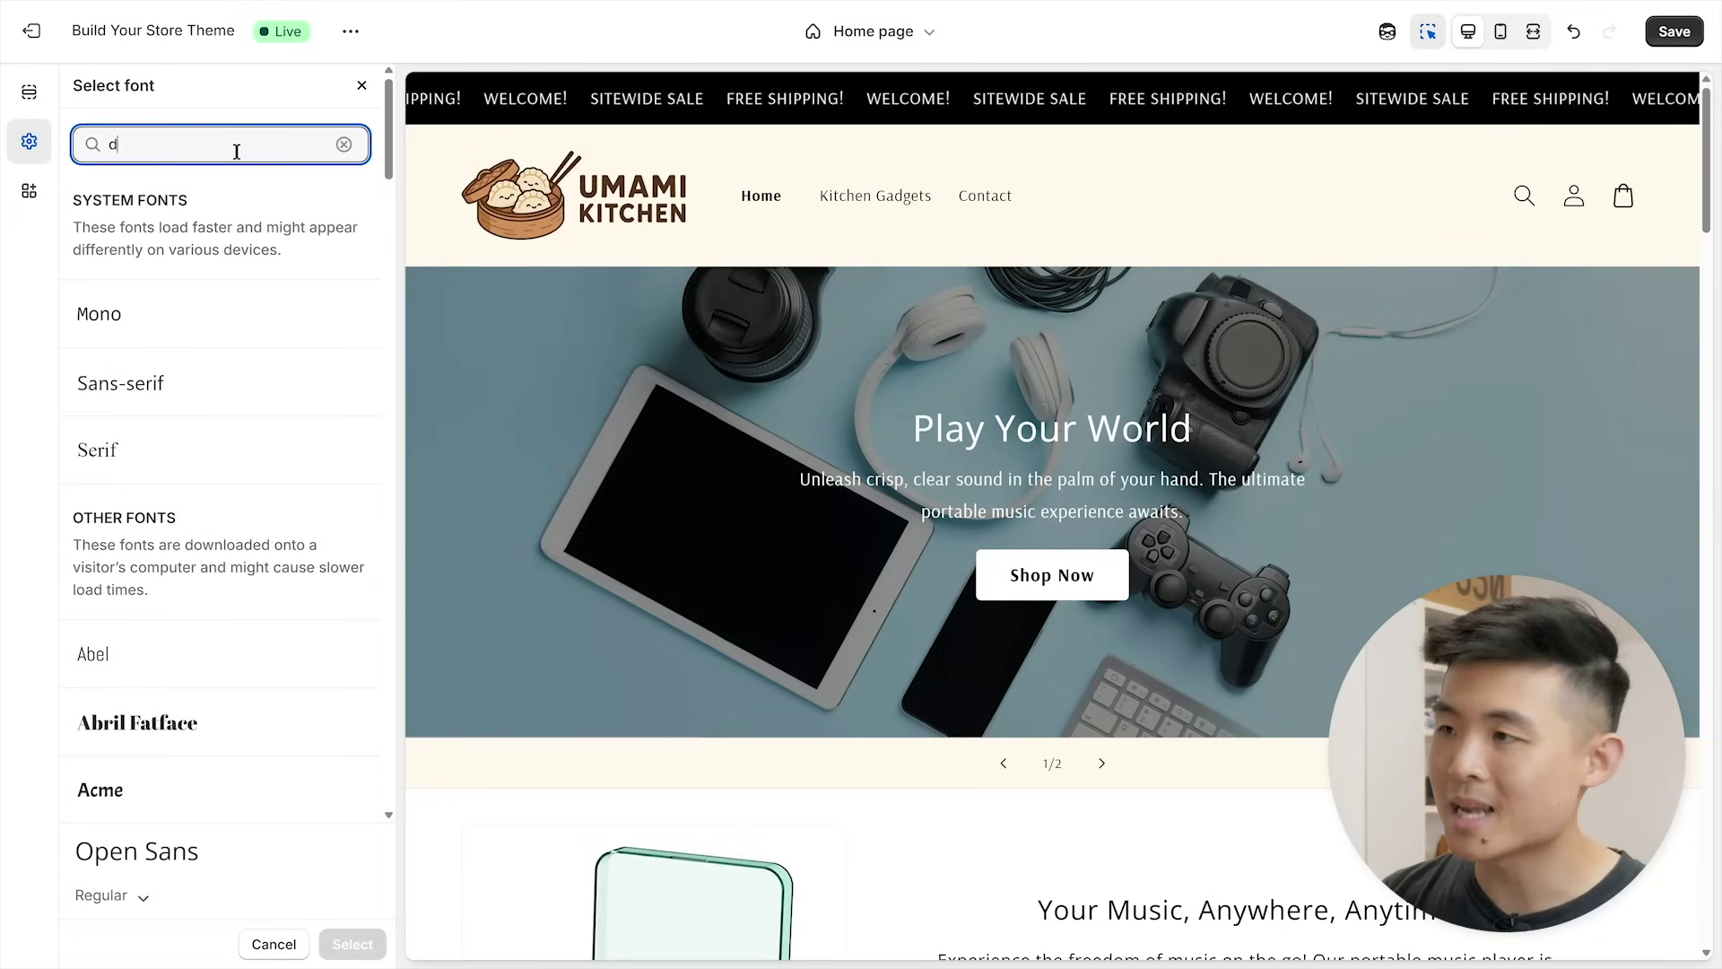
click(248, 340)
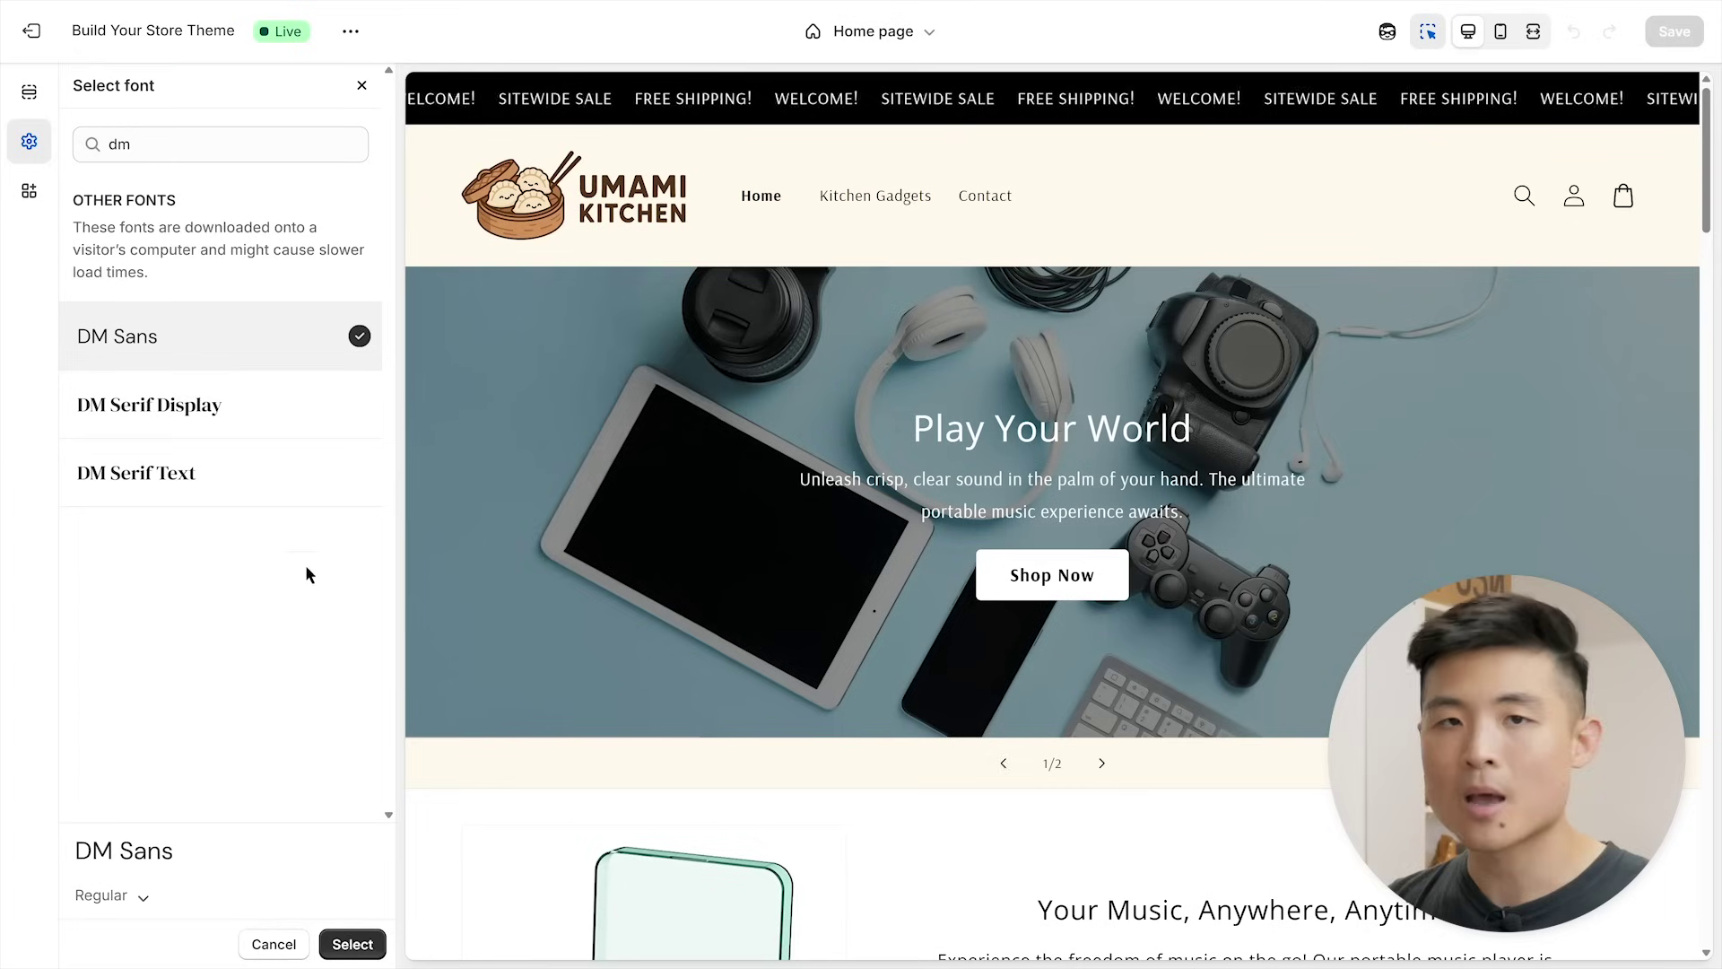
click(352, 942)
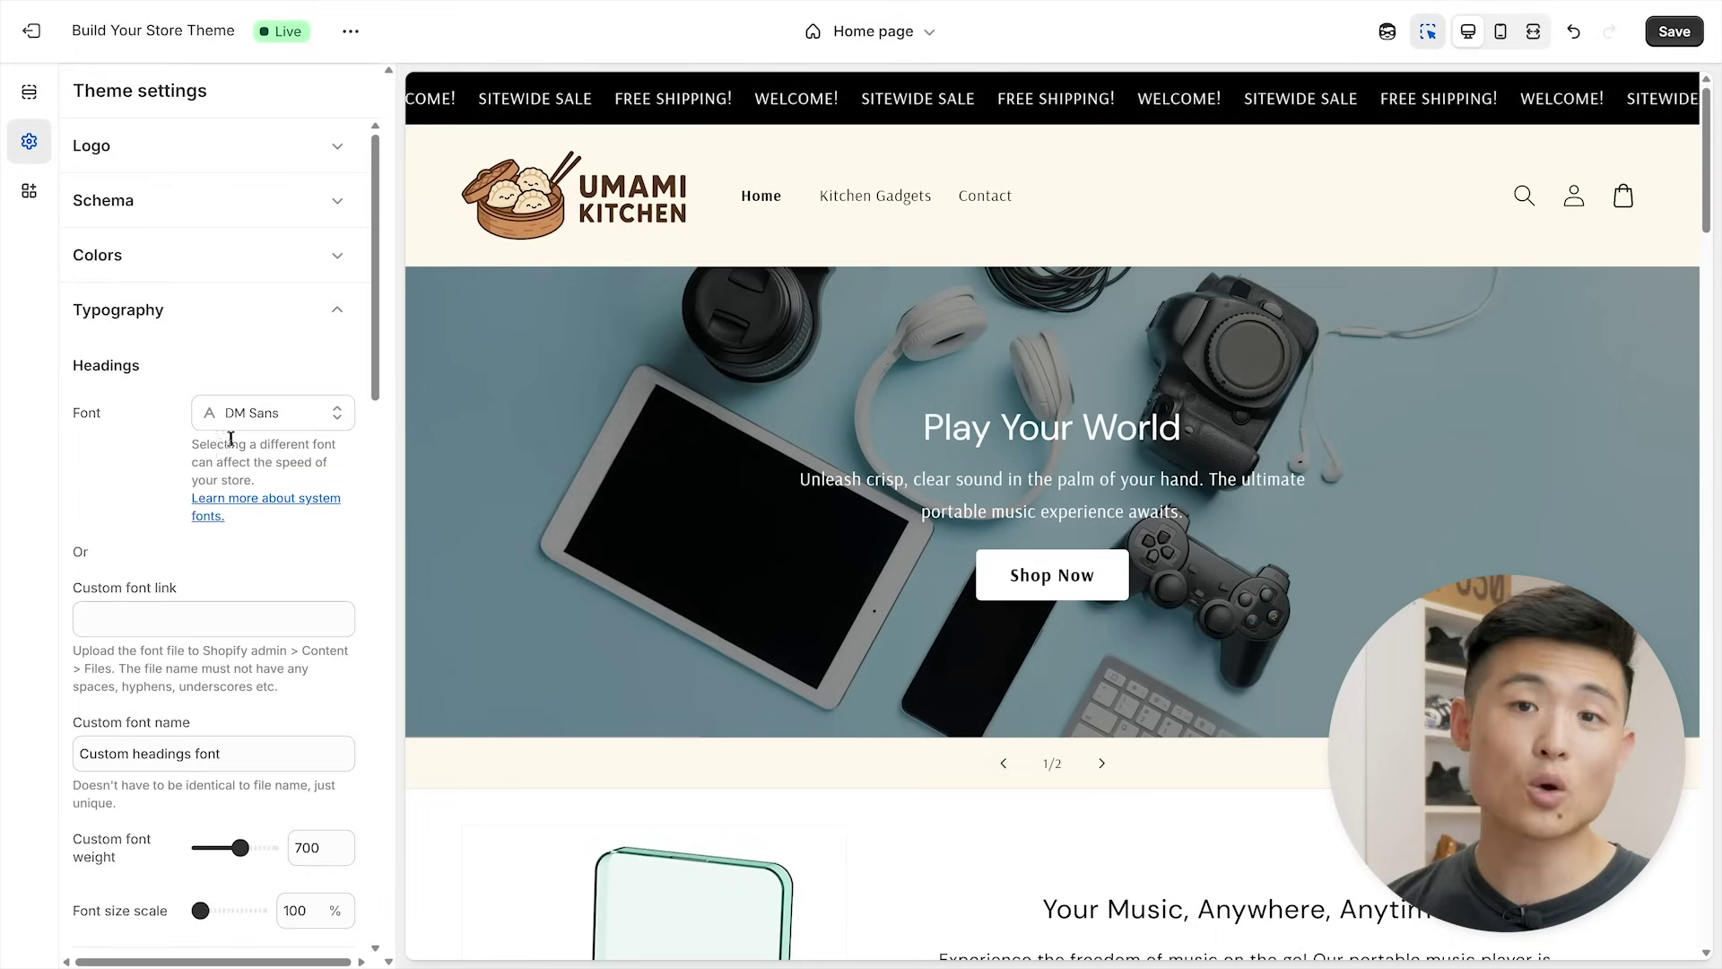
click(203, 320)
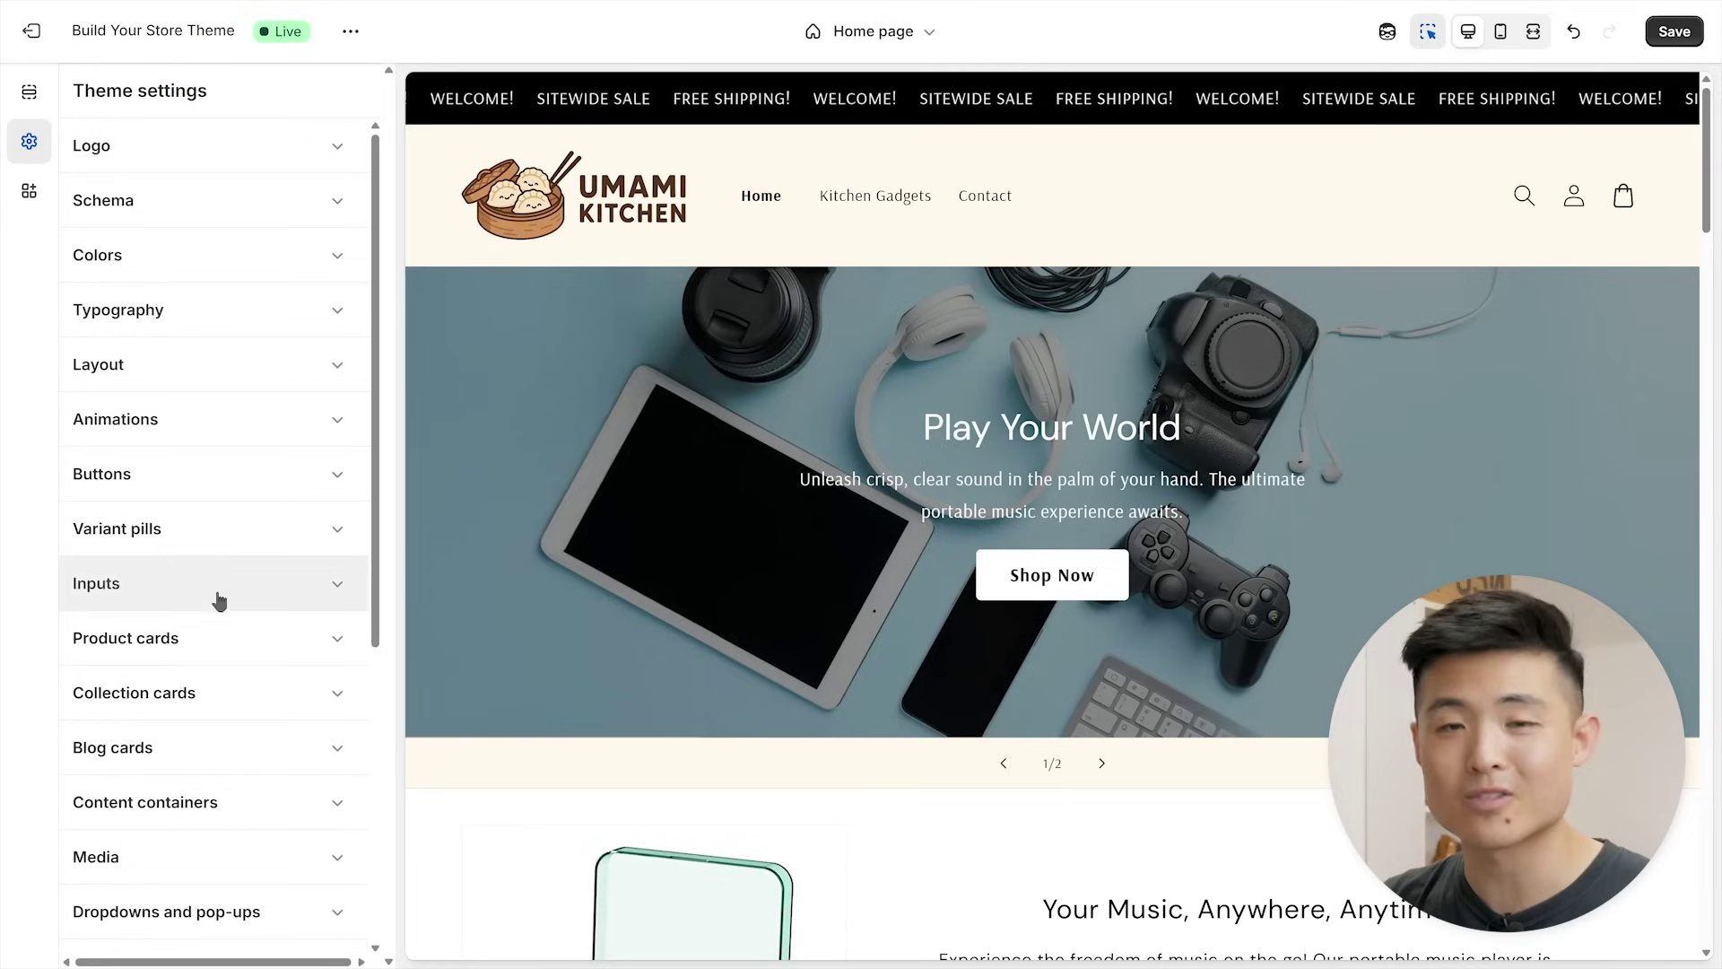
- Upload the easter_egg.jpg dumpling spread photo and use it as the hero slide image
click(733, 534)
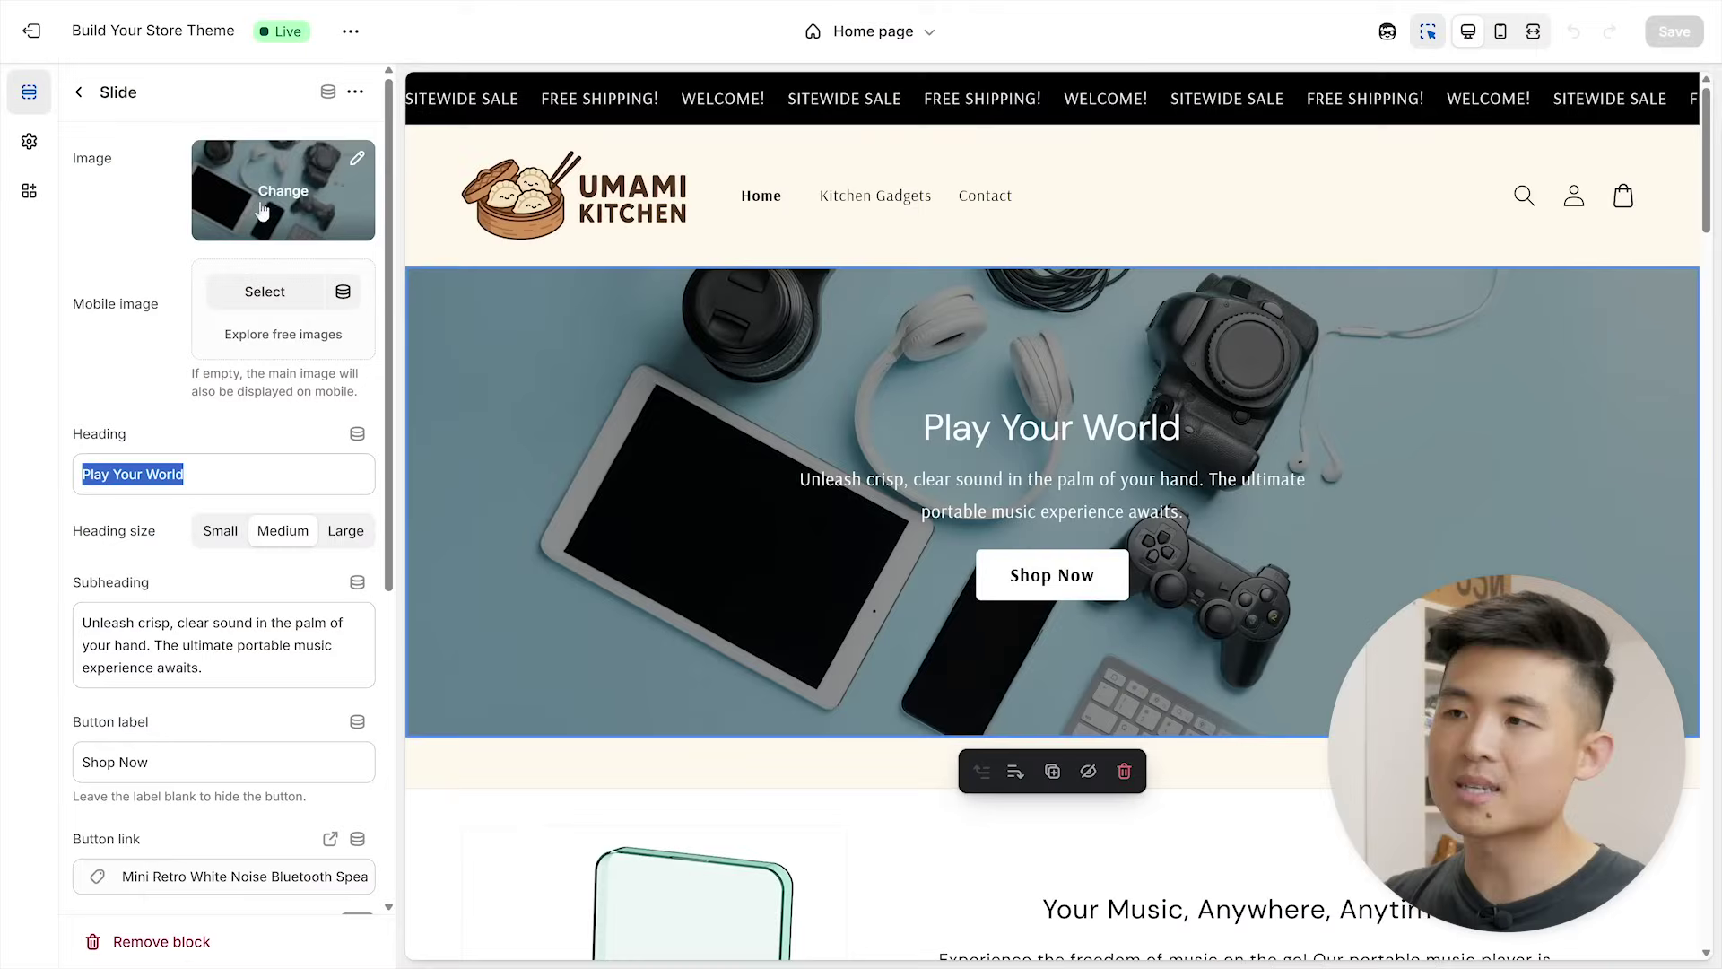
click(283, 190)
click(321, 277)
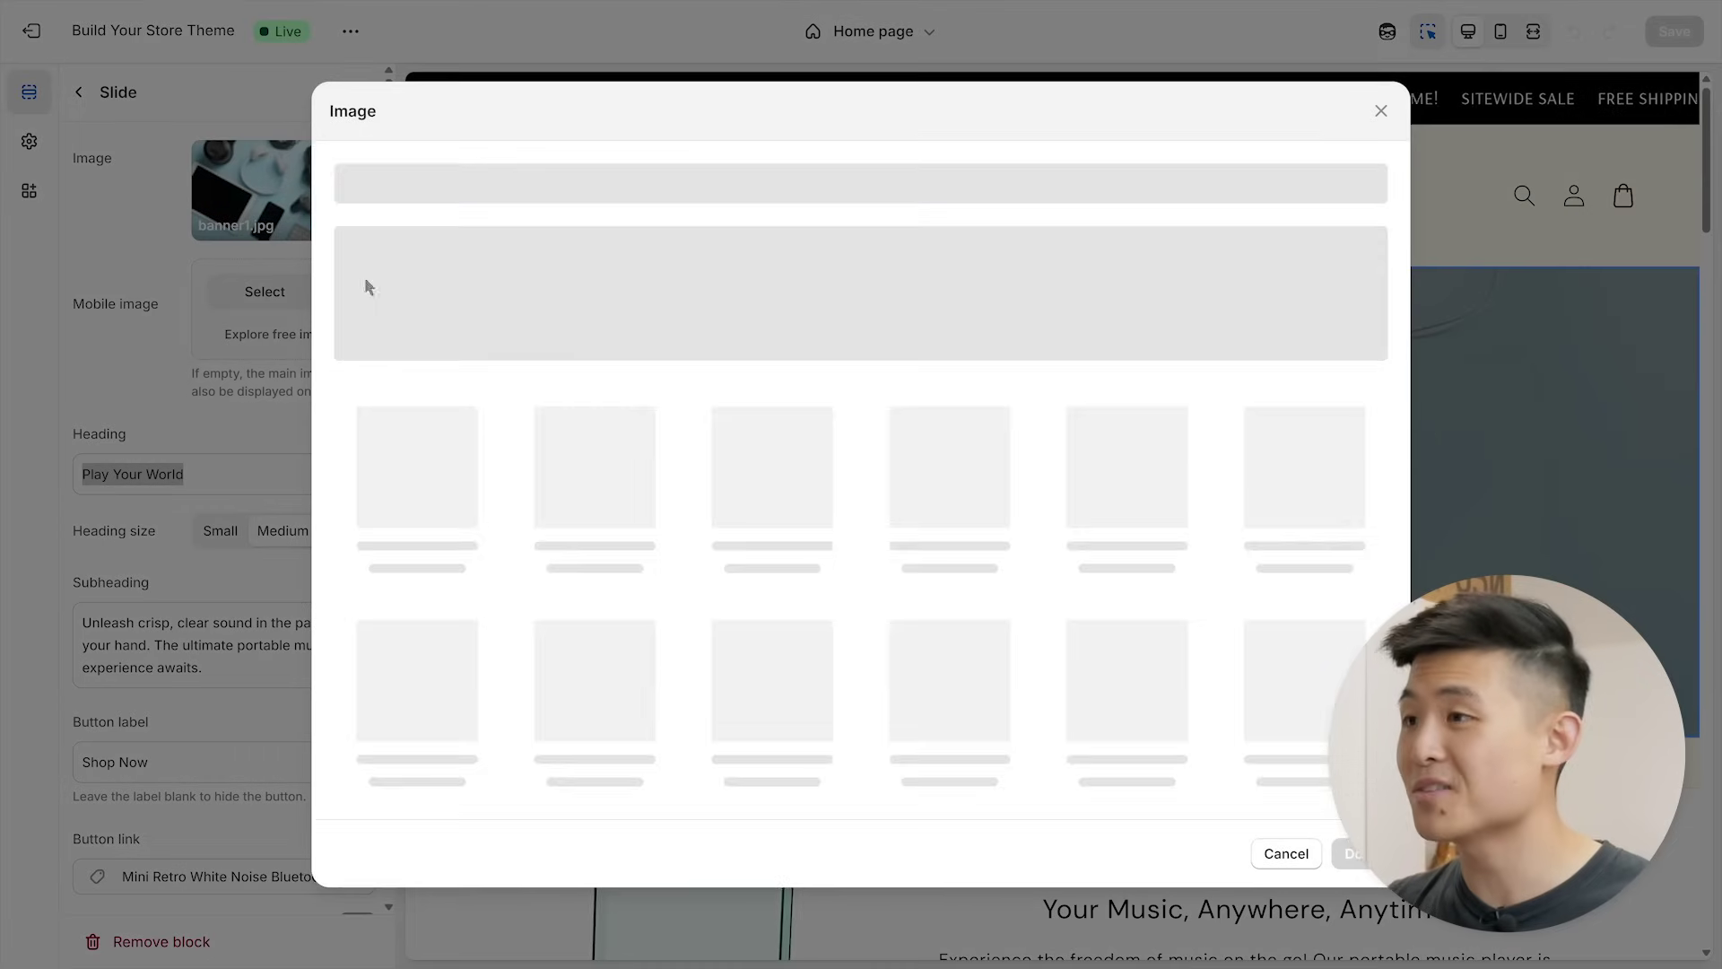
drag(1721, 412, 853, 400)
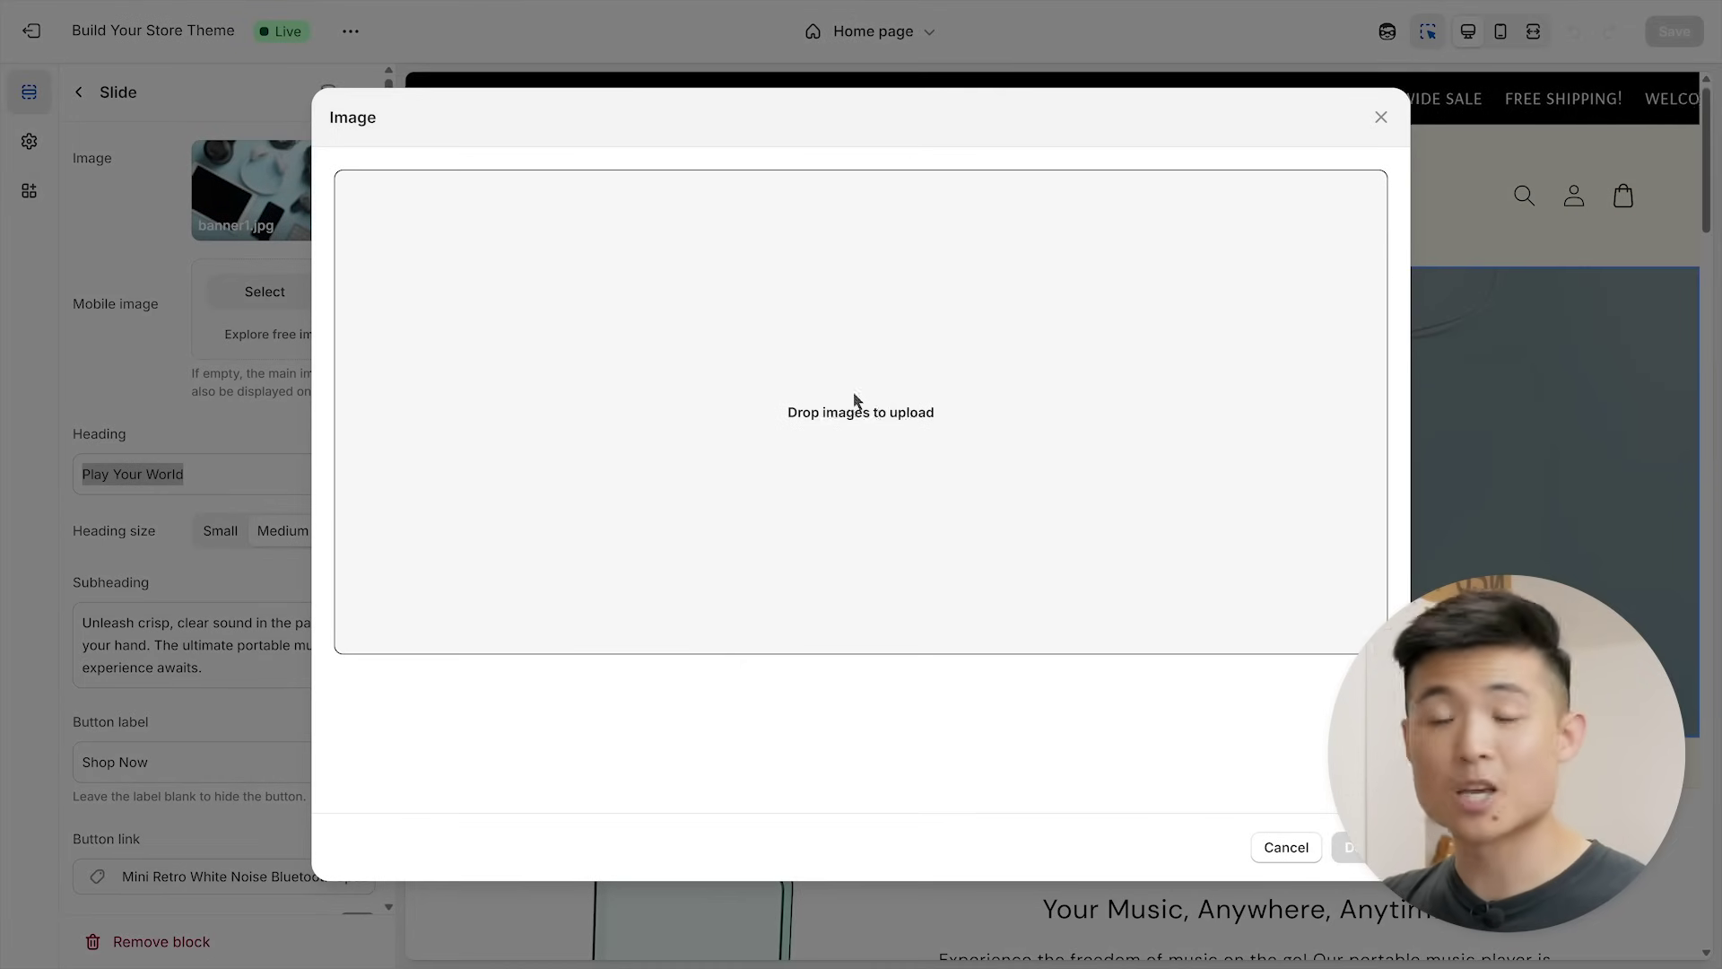
click(1348, 846)
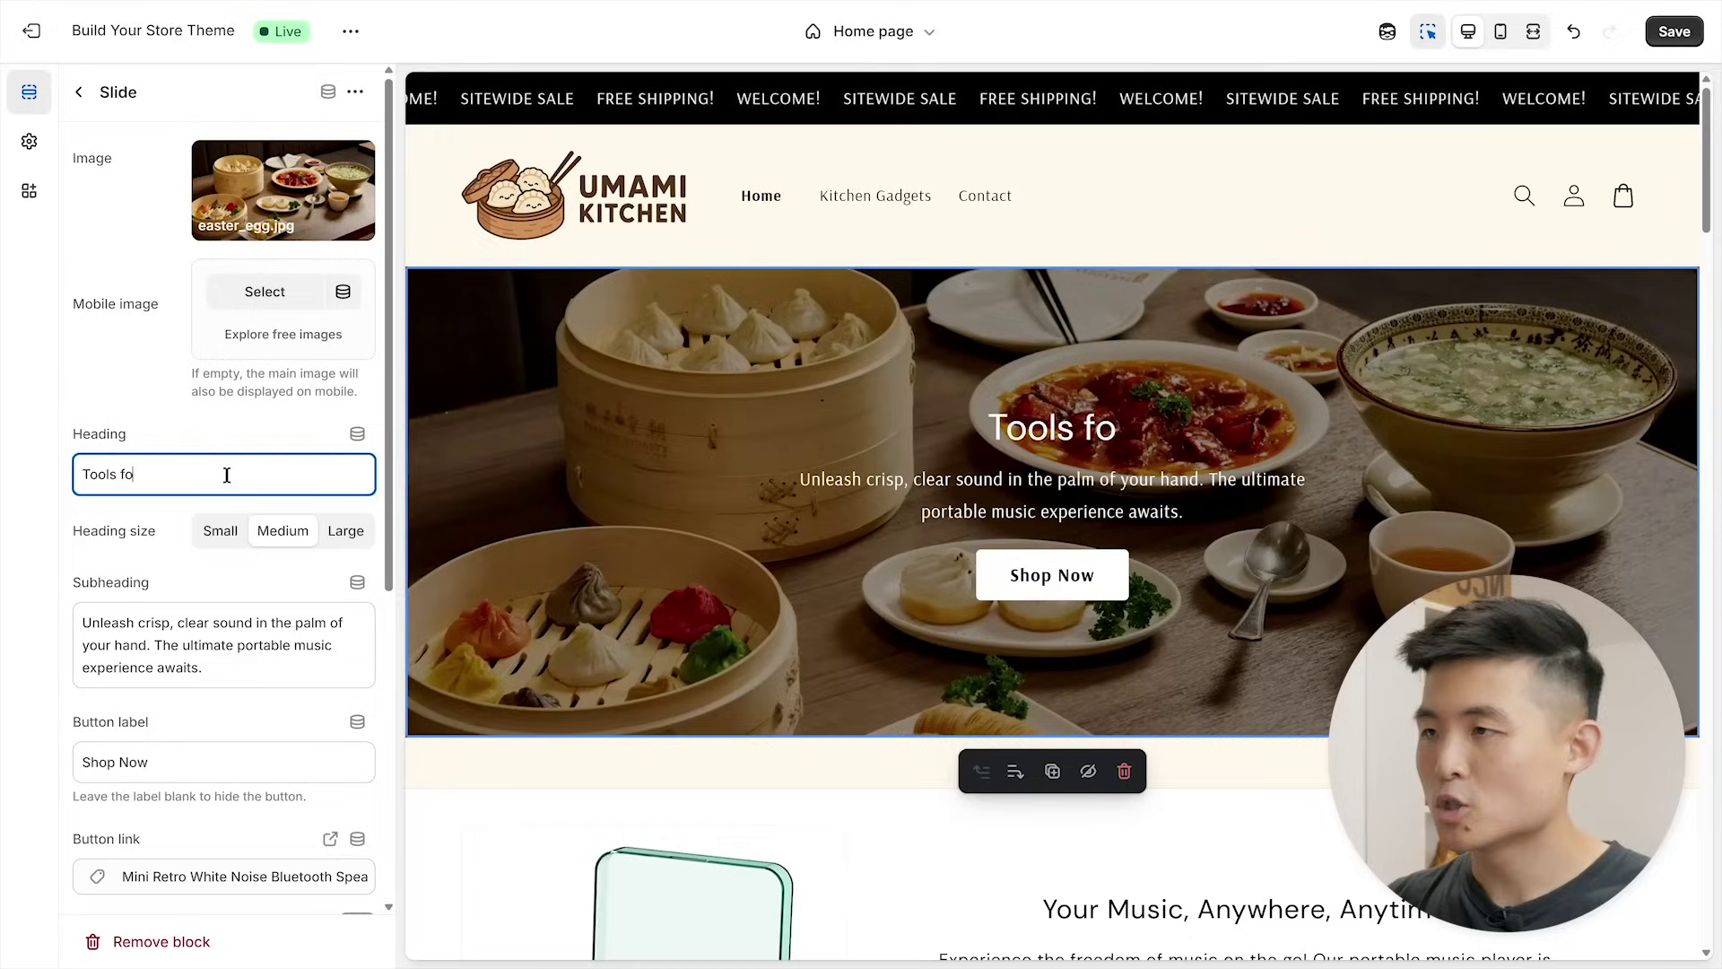
- Make the slide heading 'Tools for the Modern Asian Kitchen' in Large size and clear the subheading
text(r the Modern Asian Kitchen)
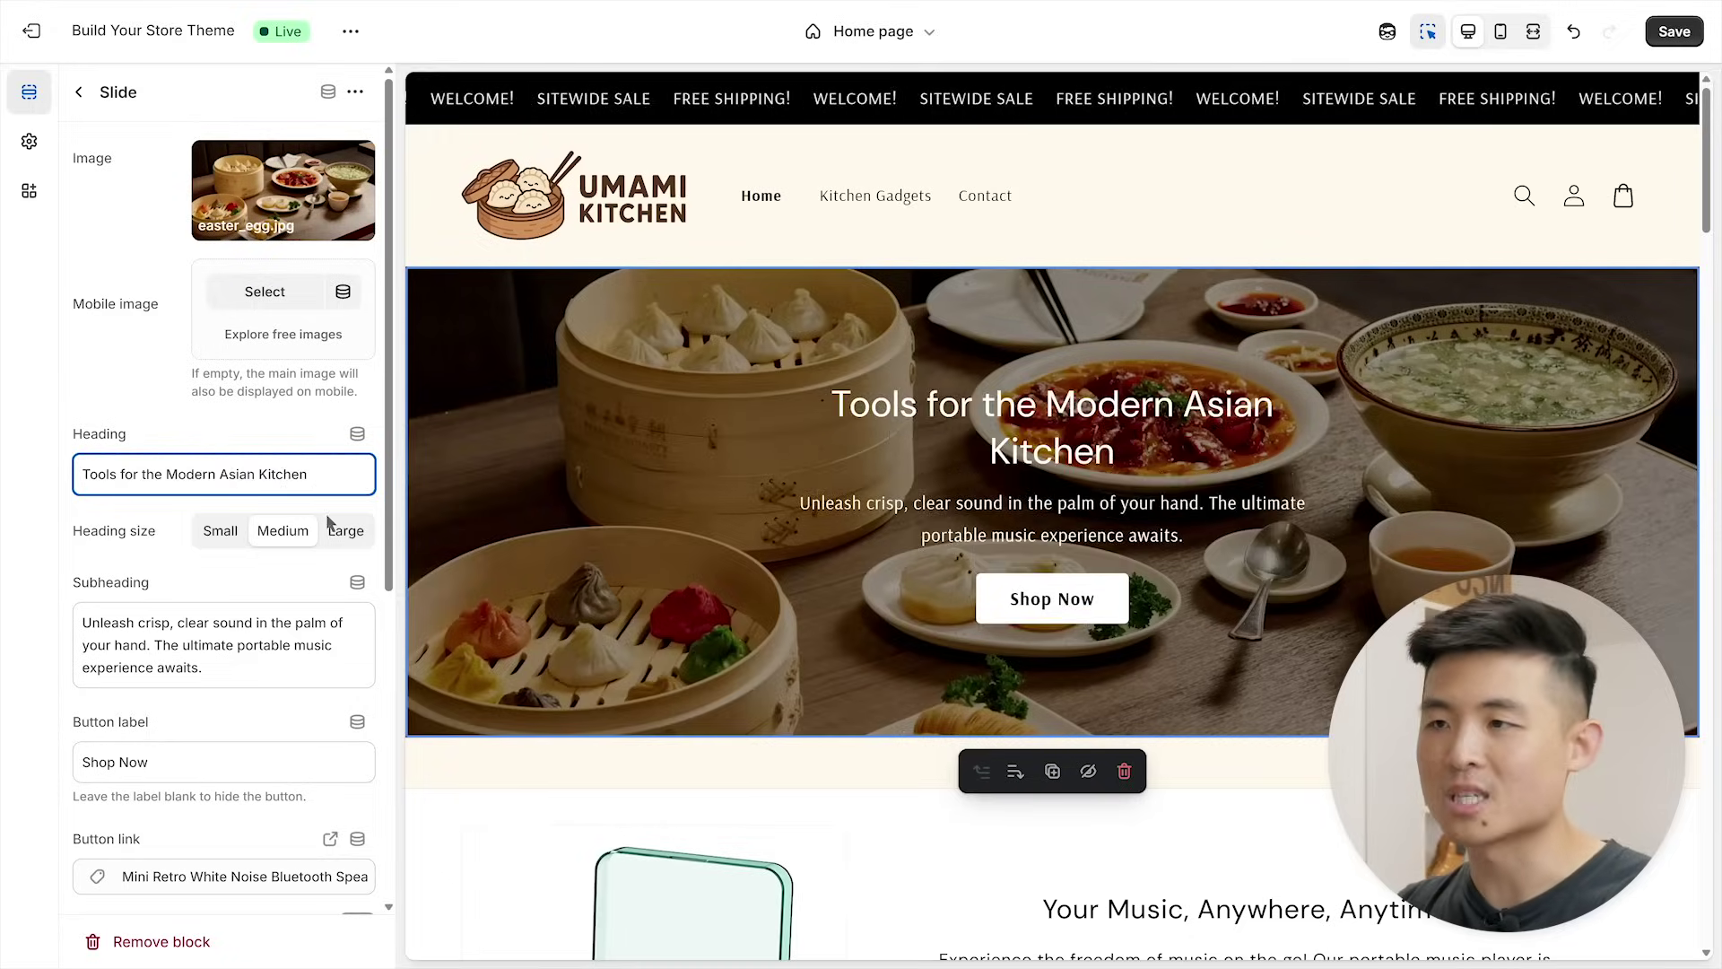
click(339, 531)
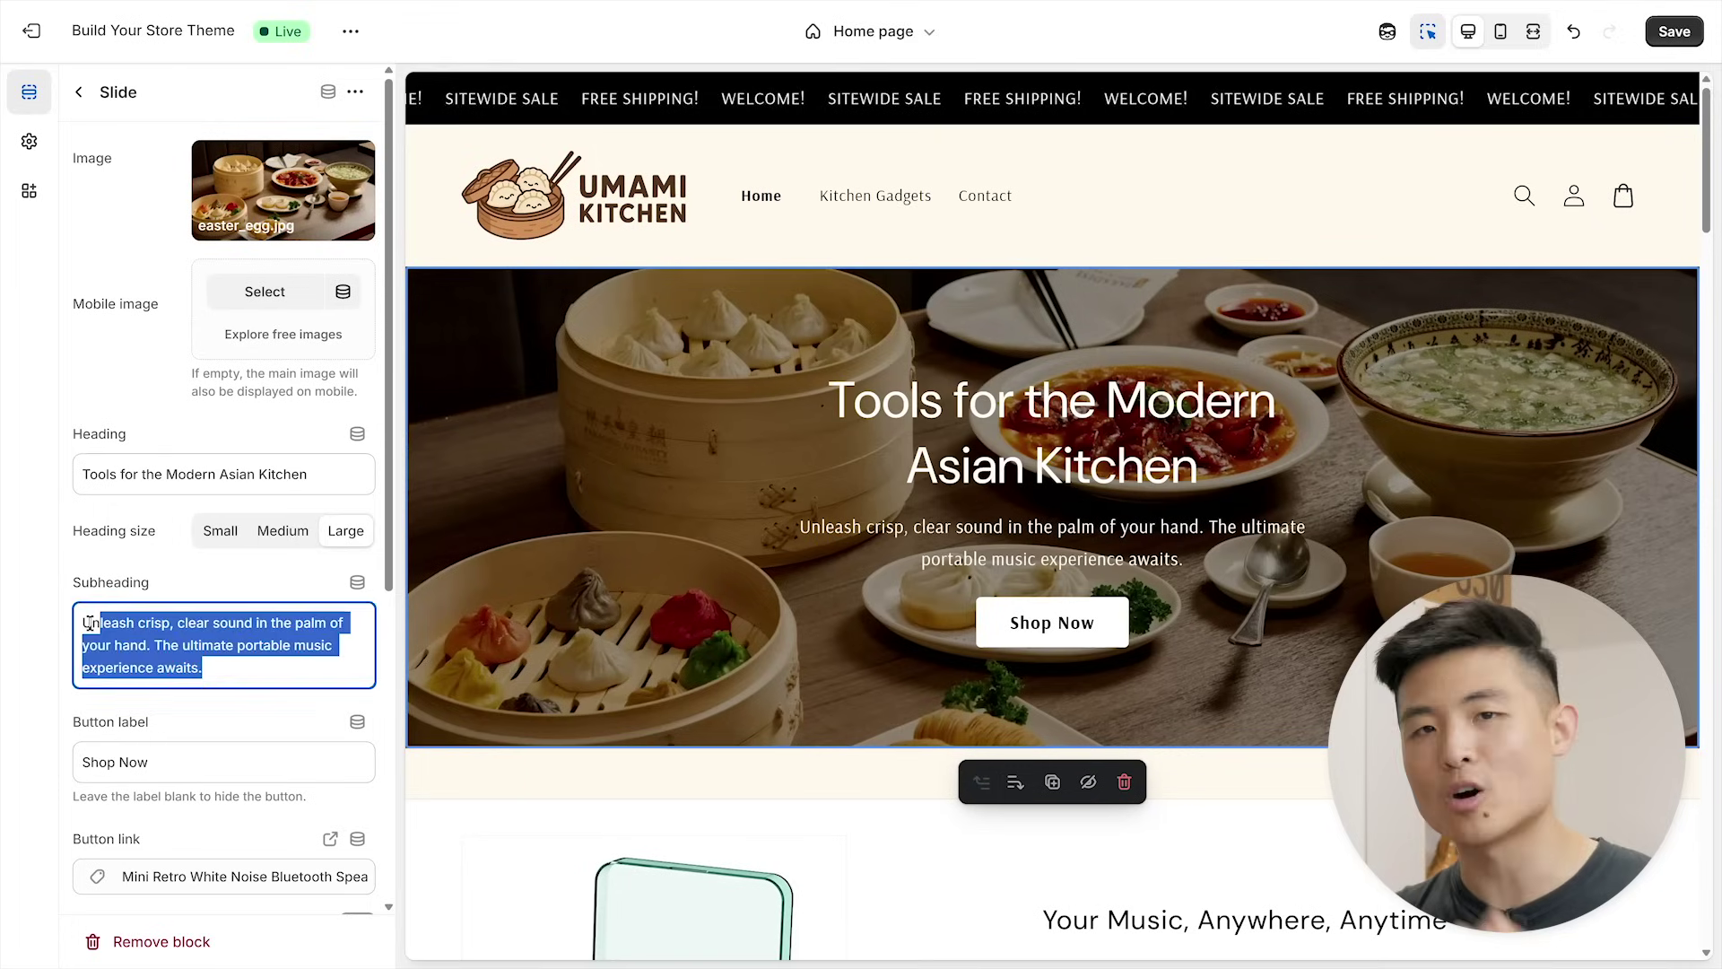
key(BackSpace)
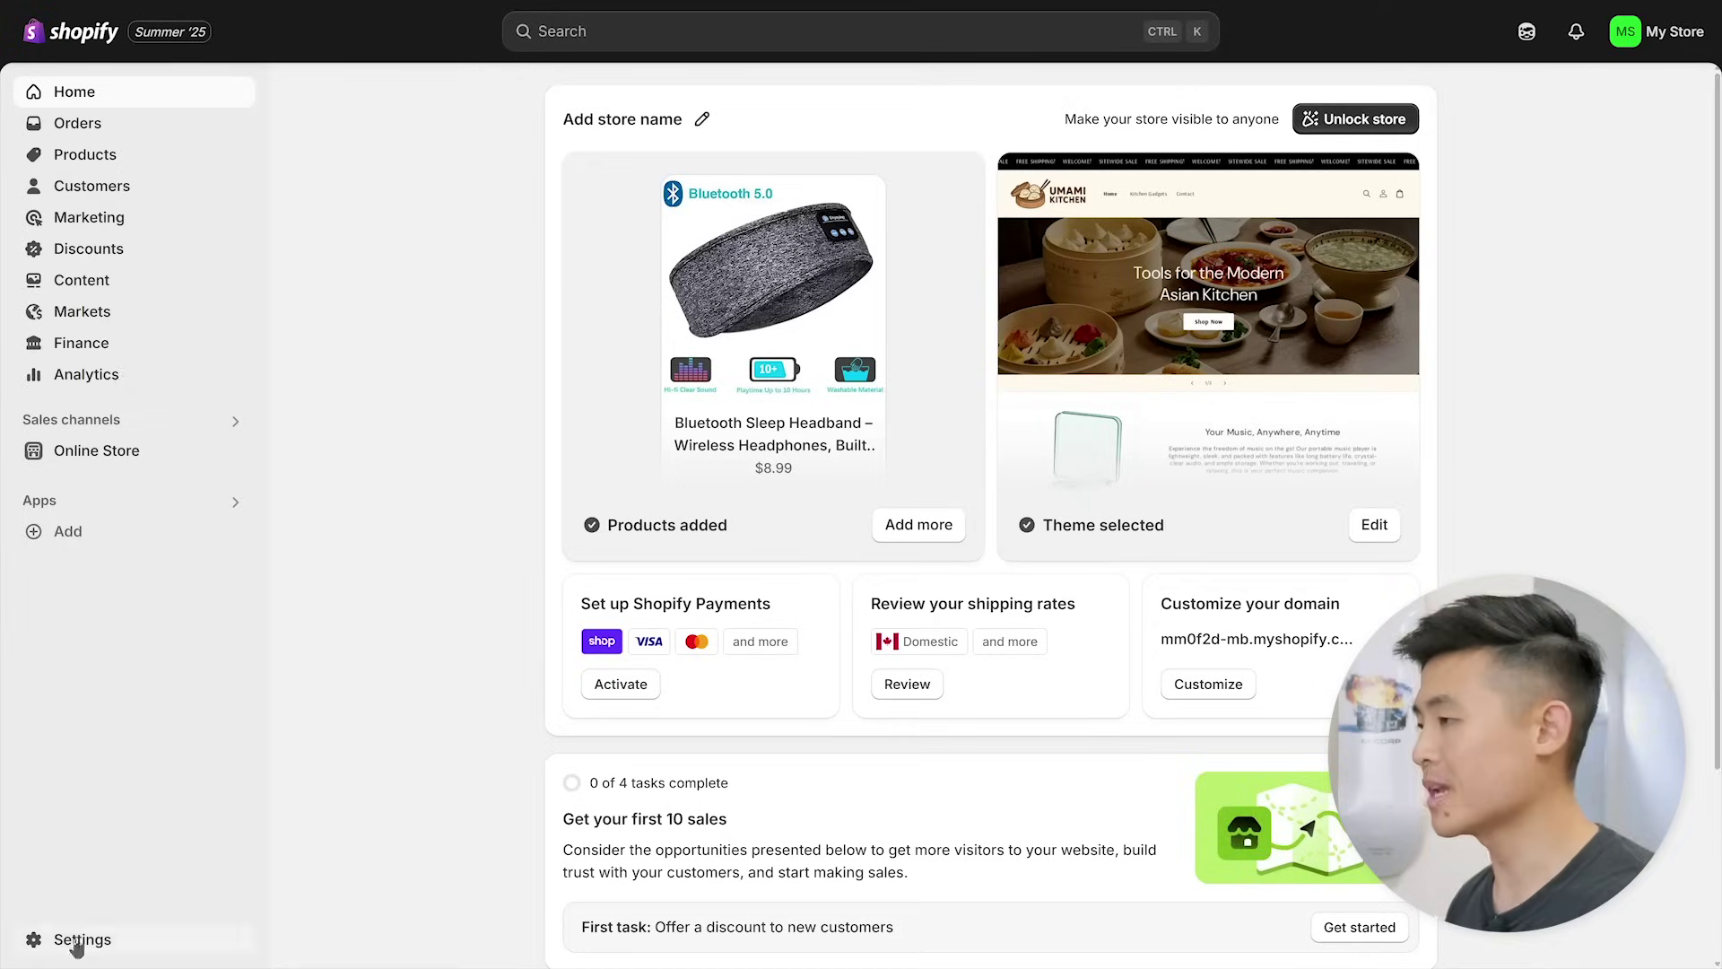
- Begin activating Shopify Payments, submitting business details through to the account representative step
click(77, 942)
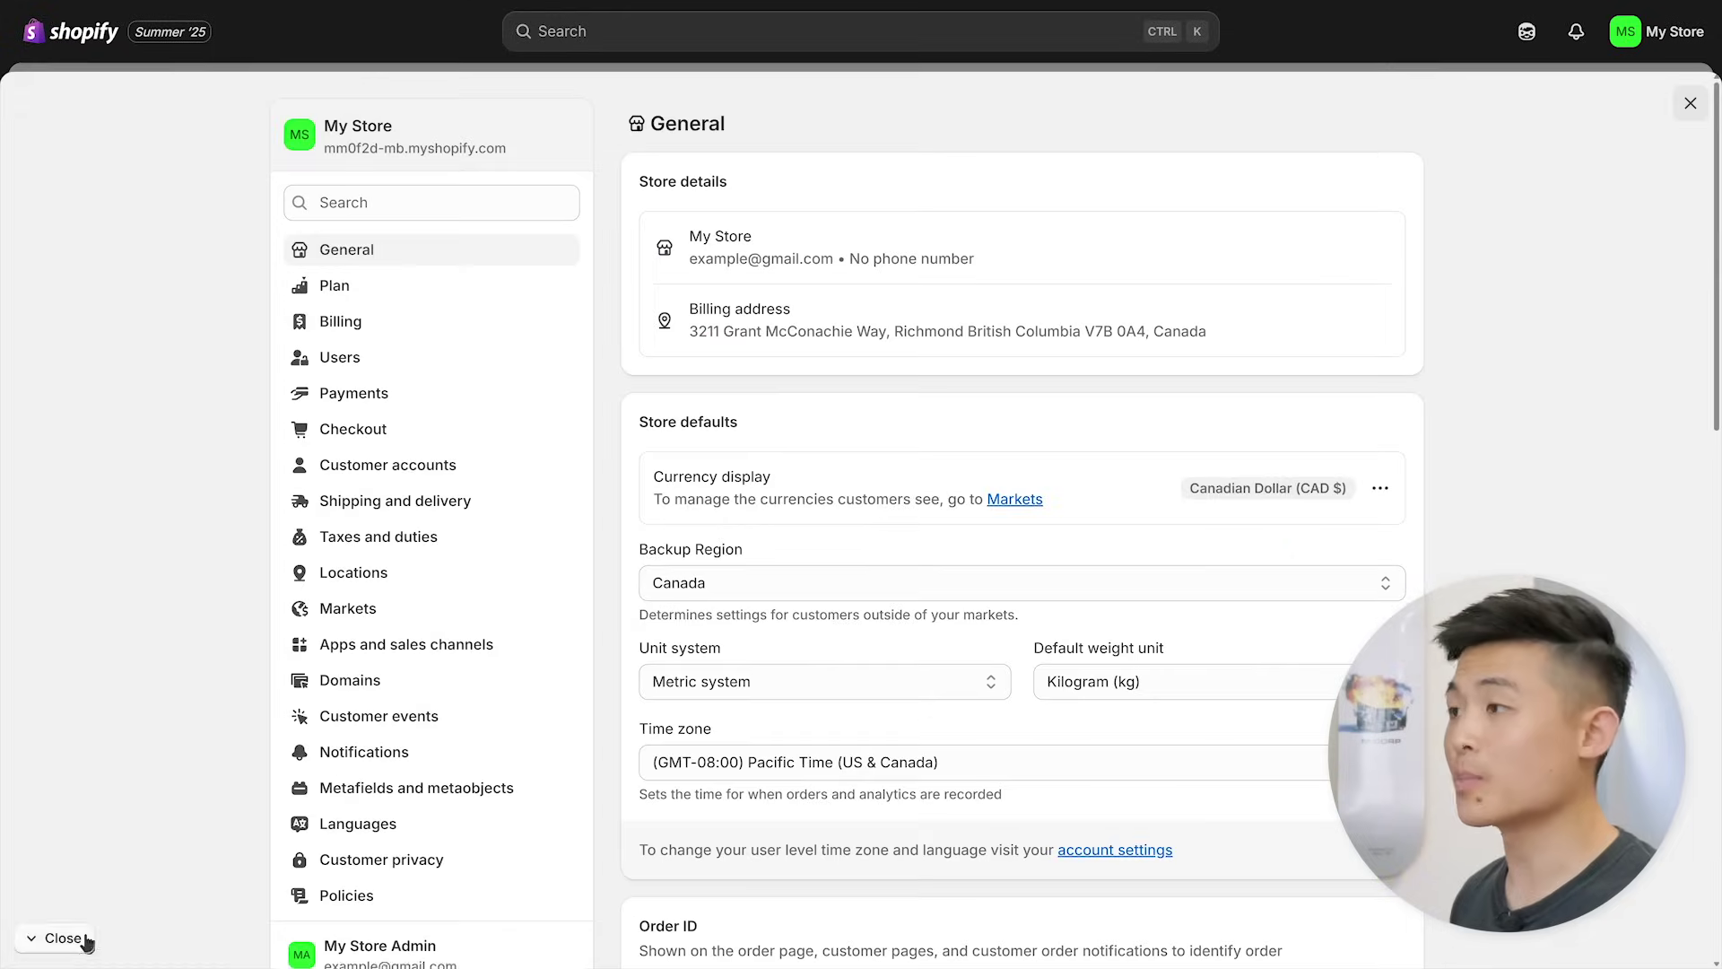
click(396, 395)
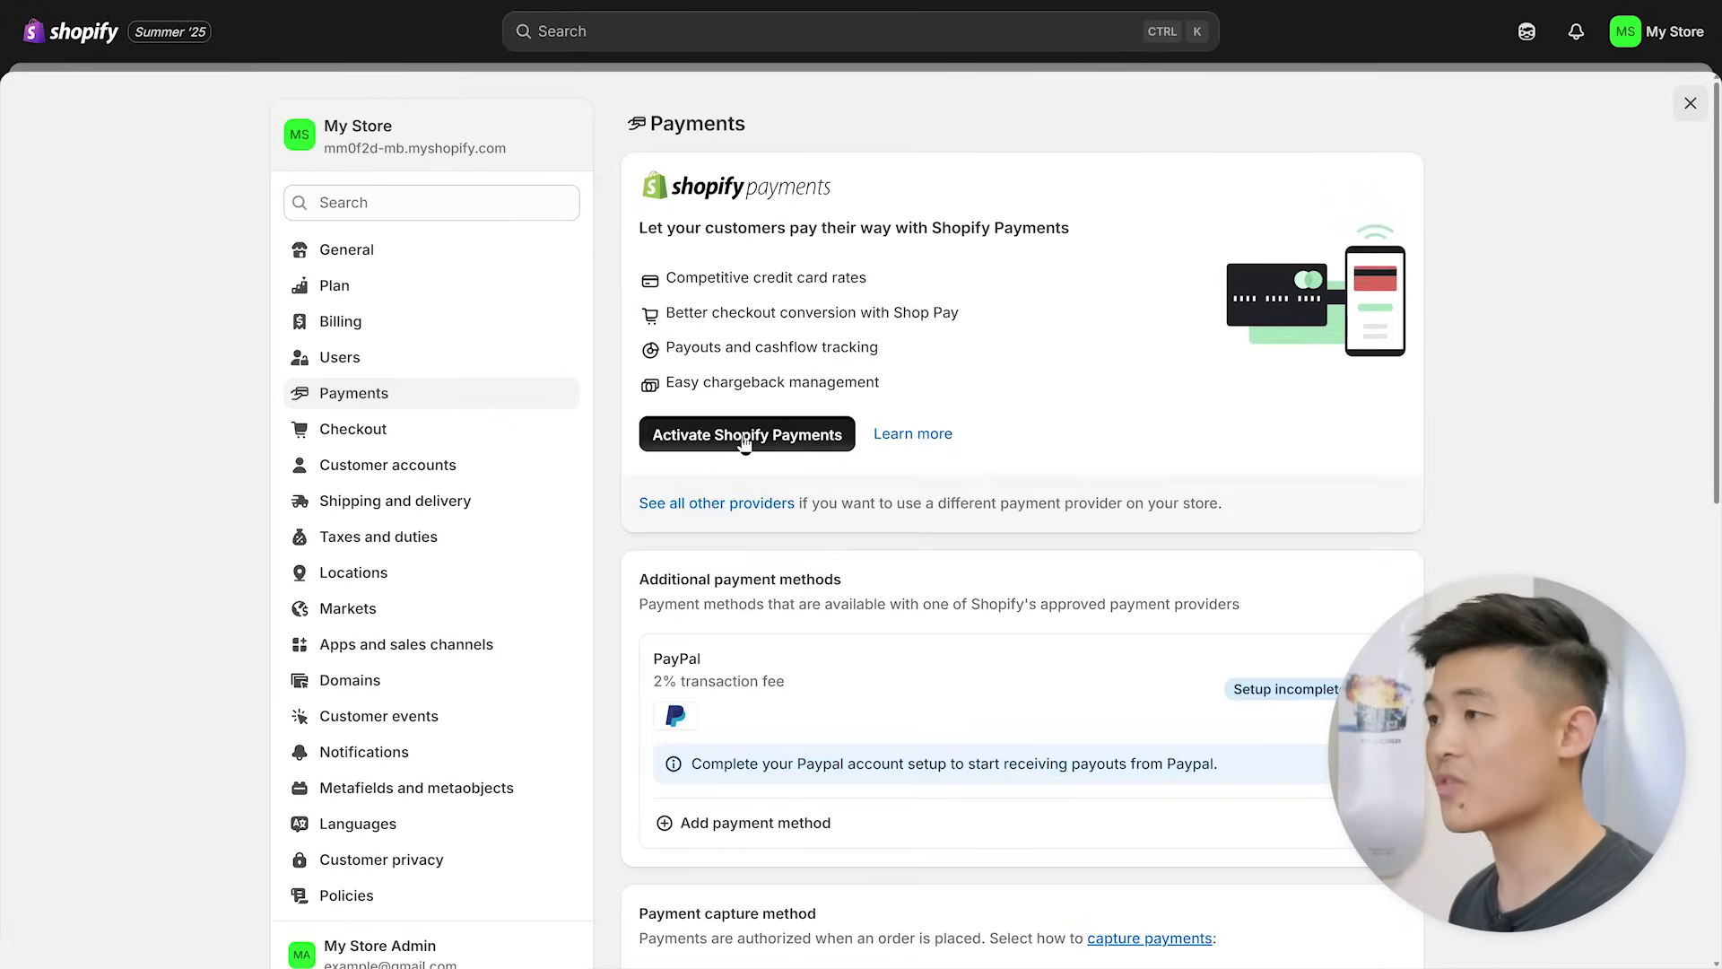
click(744, 437)
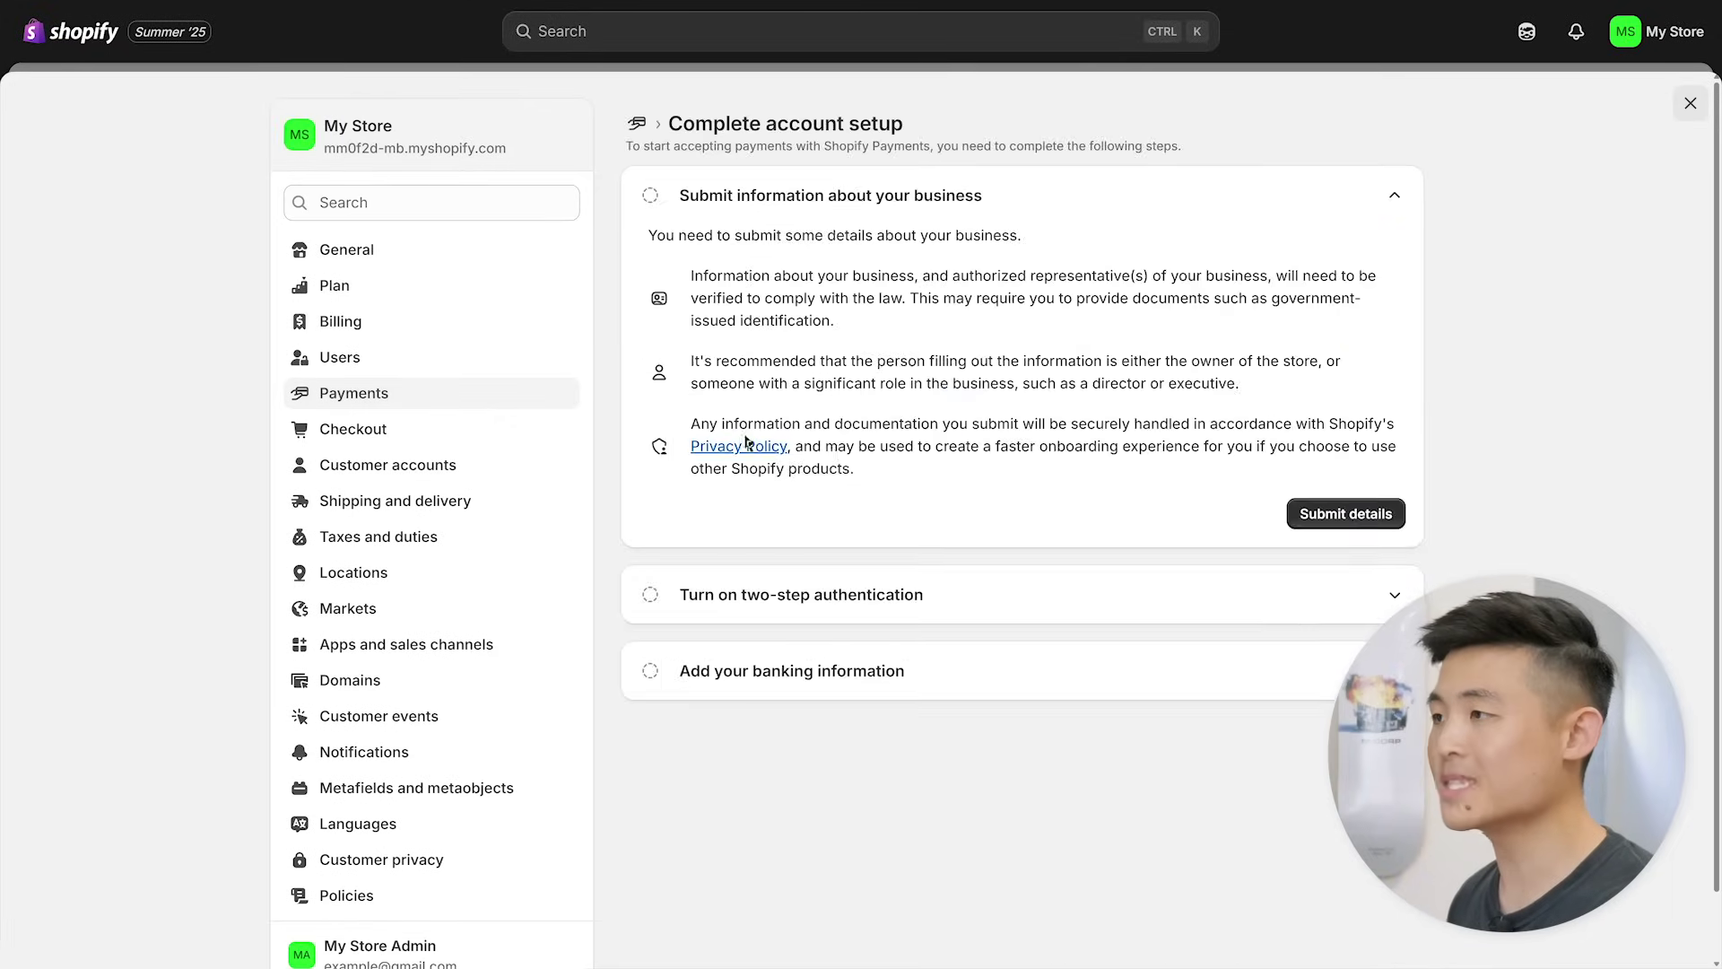
click(1346, 515)
click(1395, 502)
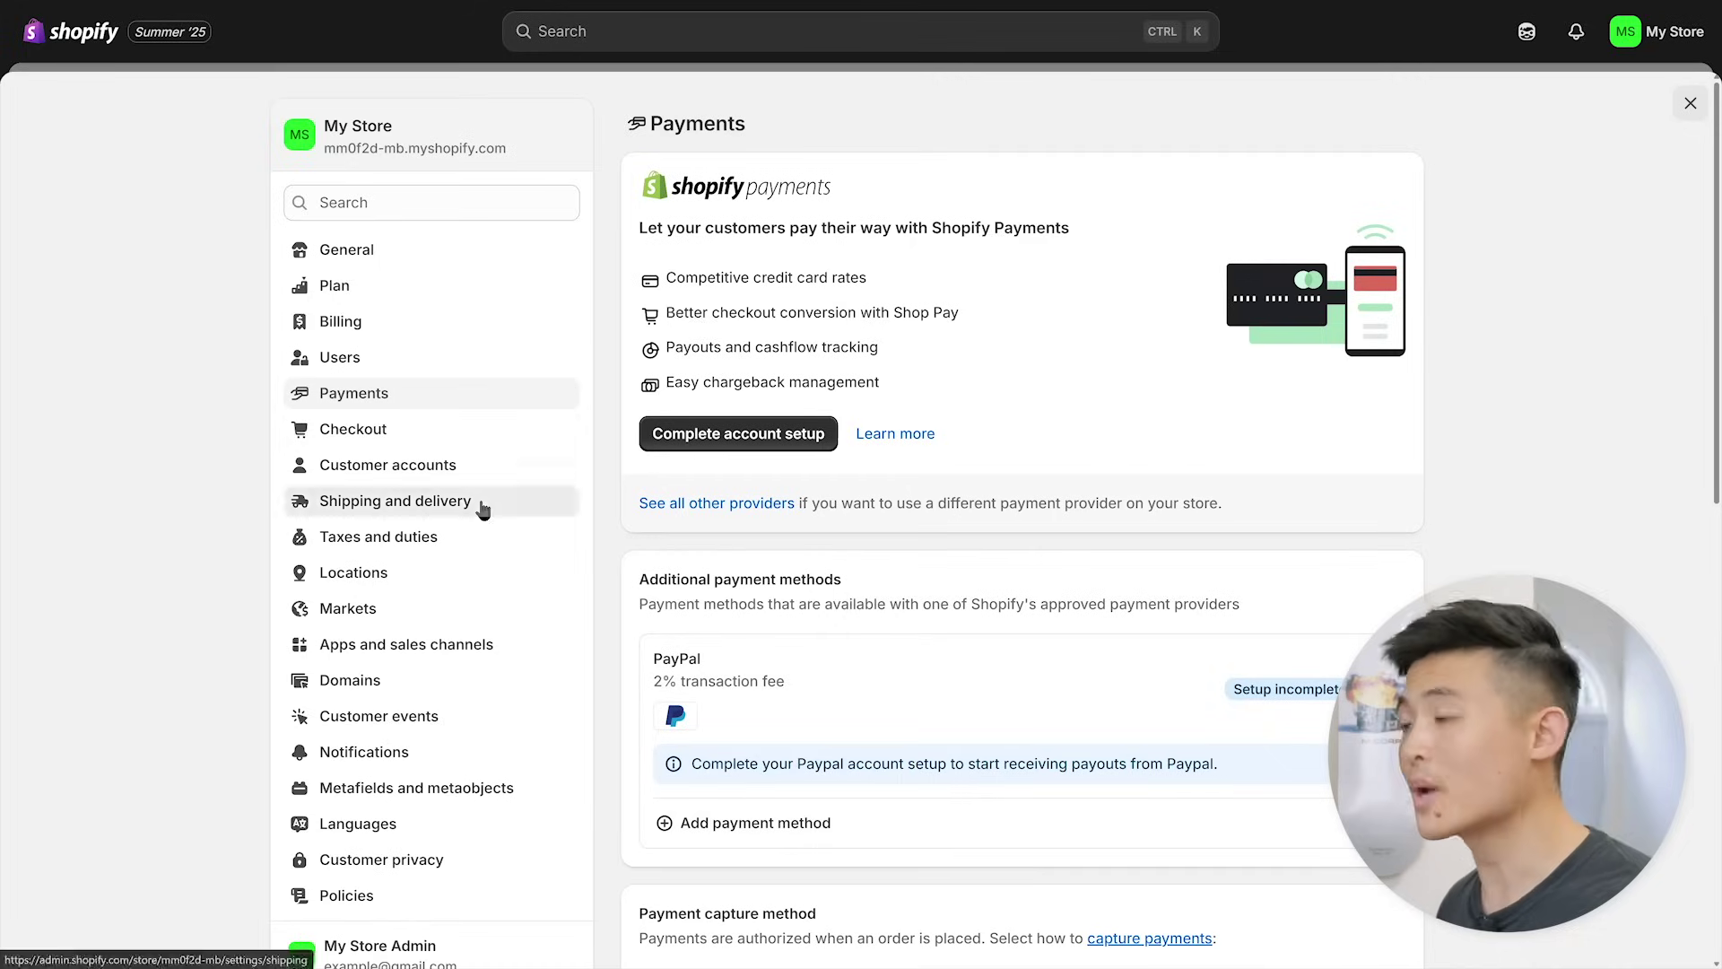
click(482, 509)
- Review the General profile's shipping rates, checking the Express rate without changes, then view Taxes and duties
click(789, 287)
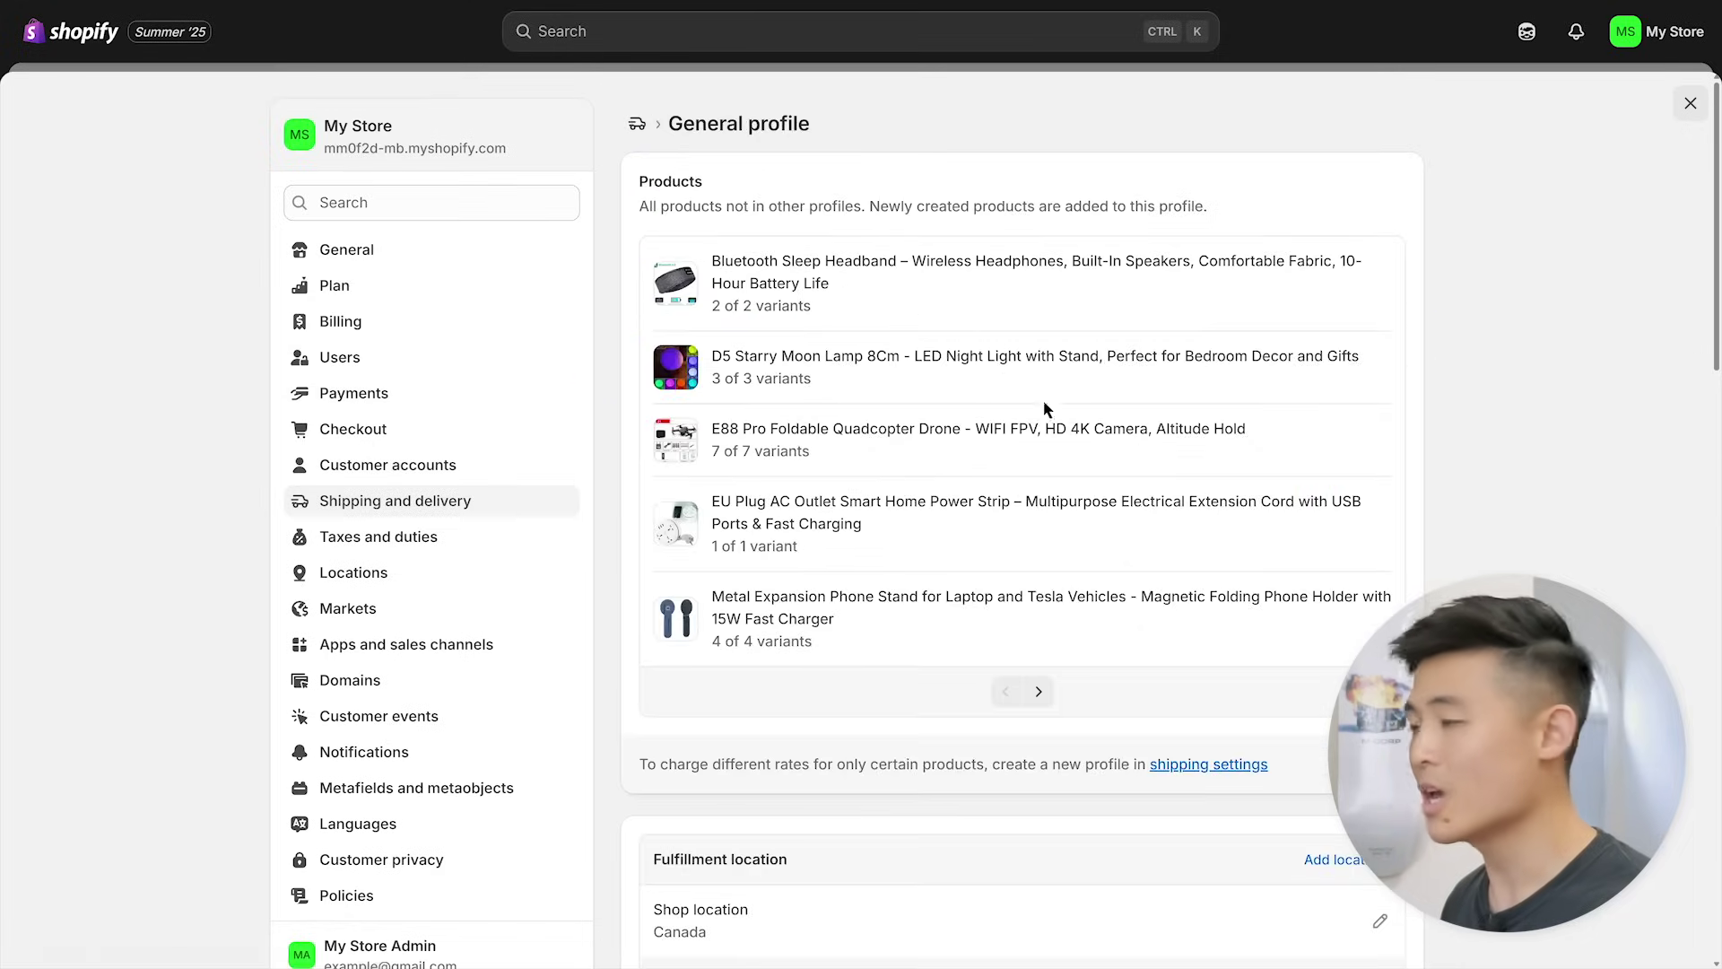
scroll(1043, 400, down, 5)
scroll(1022, 520, down, 4)
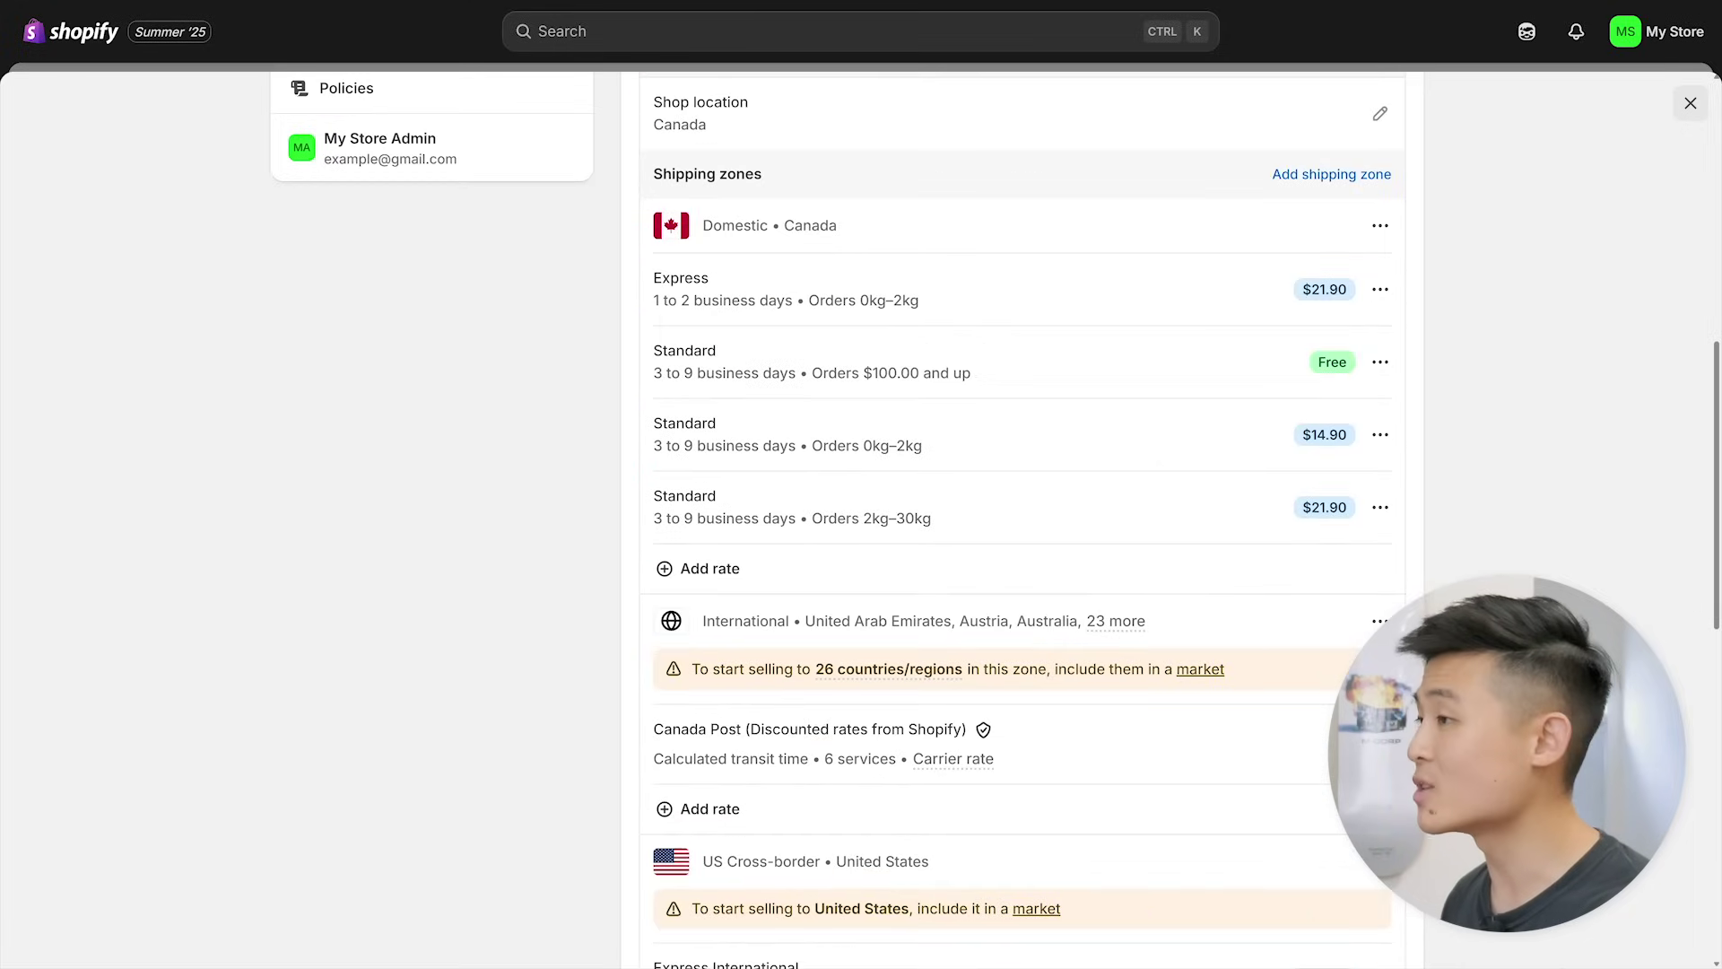
click(1375, 336)
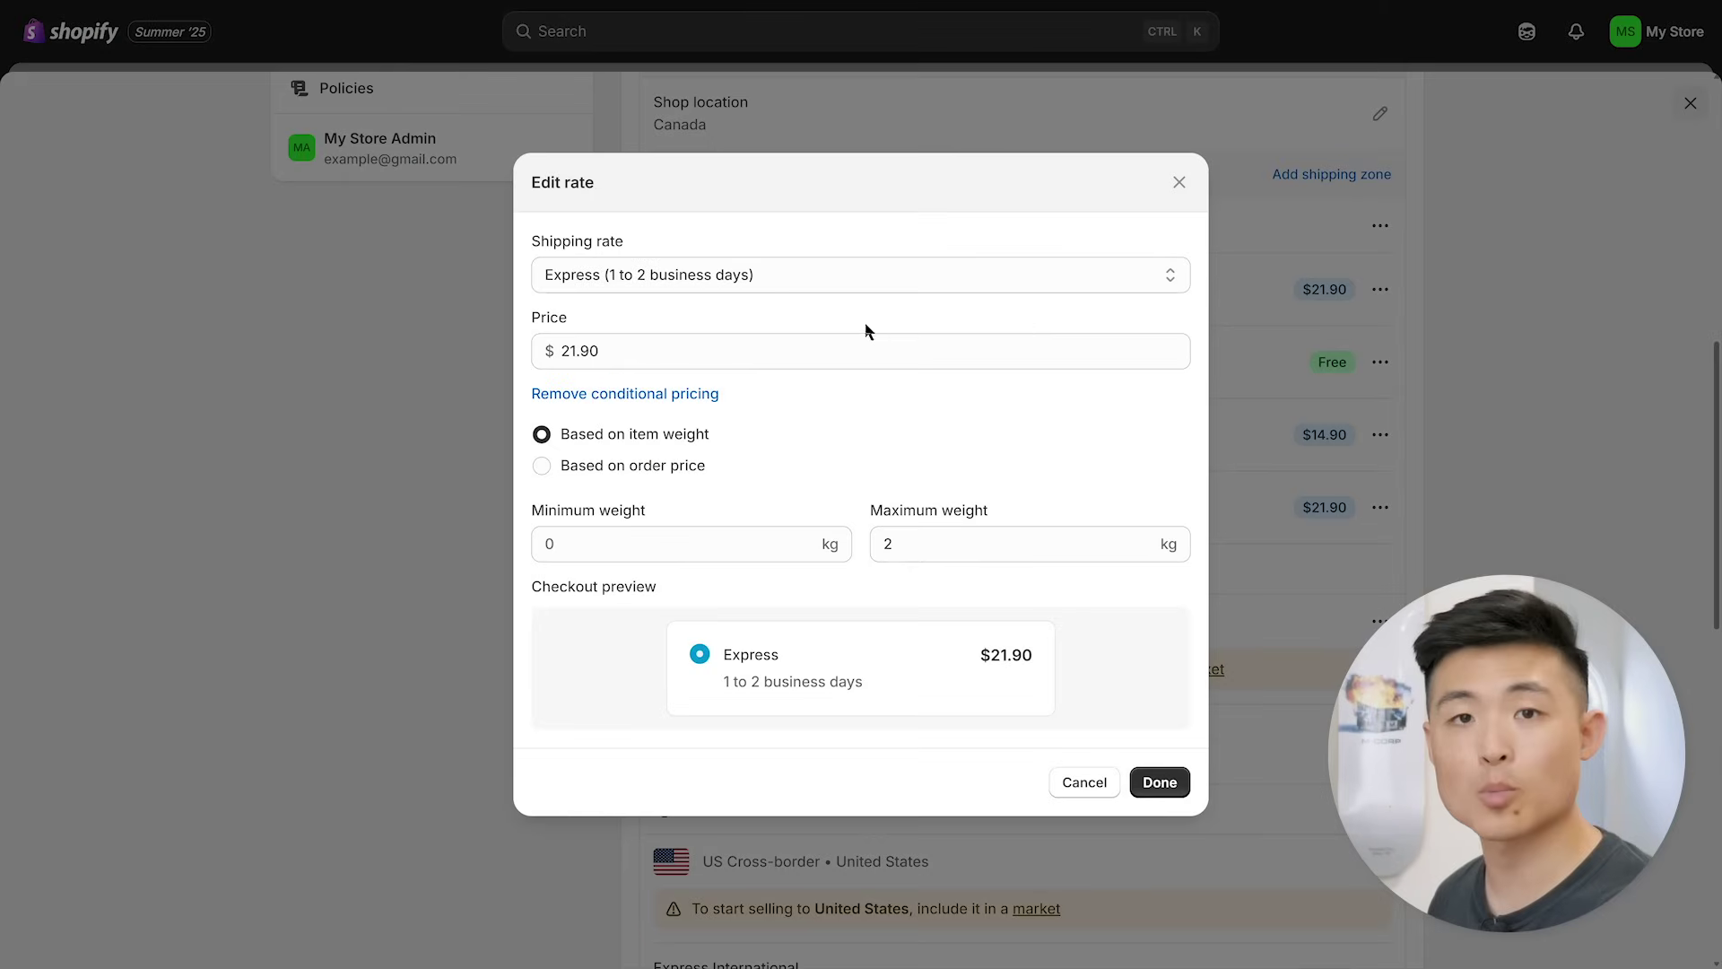
click(1073, 786)
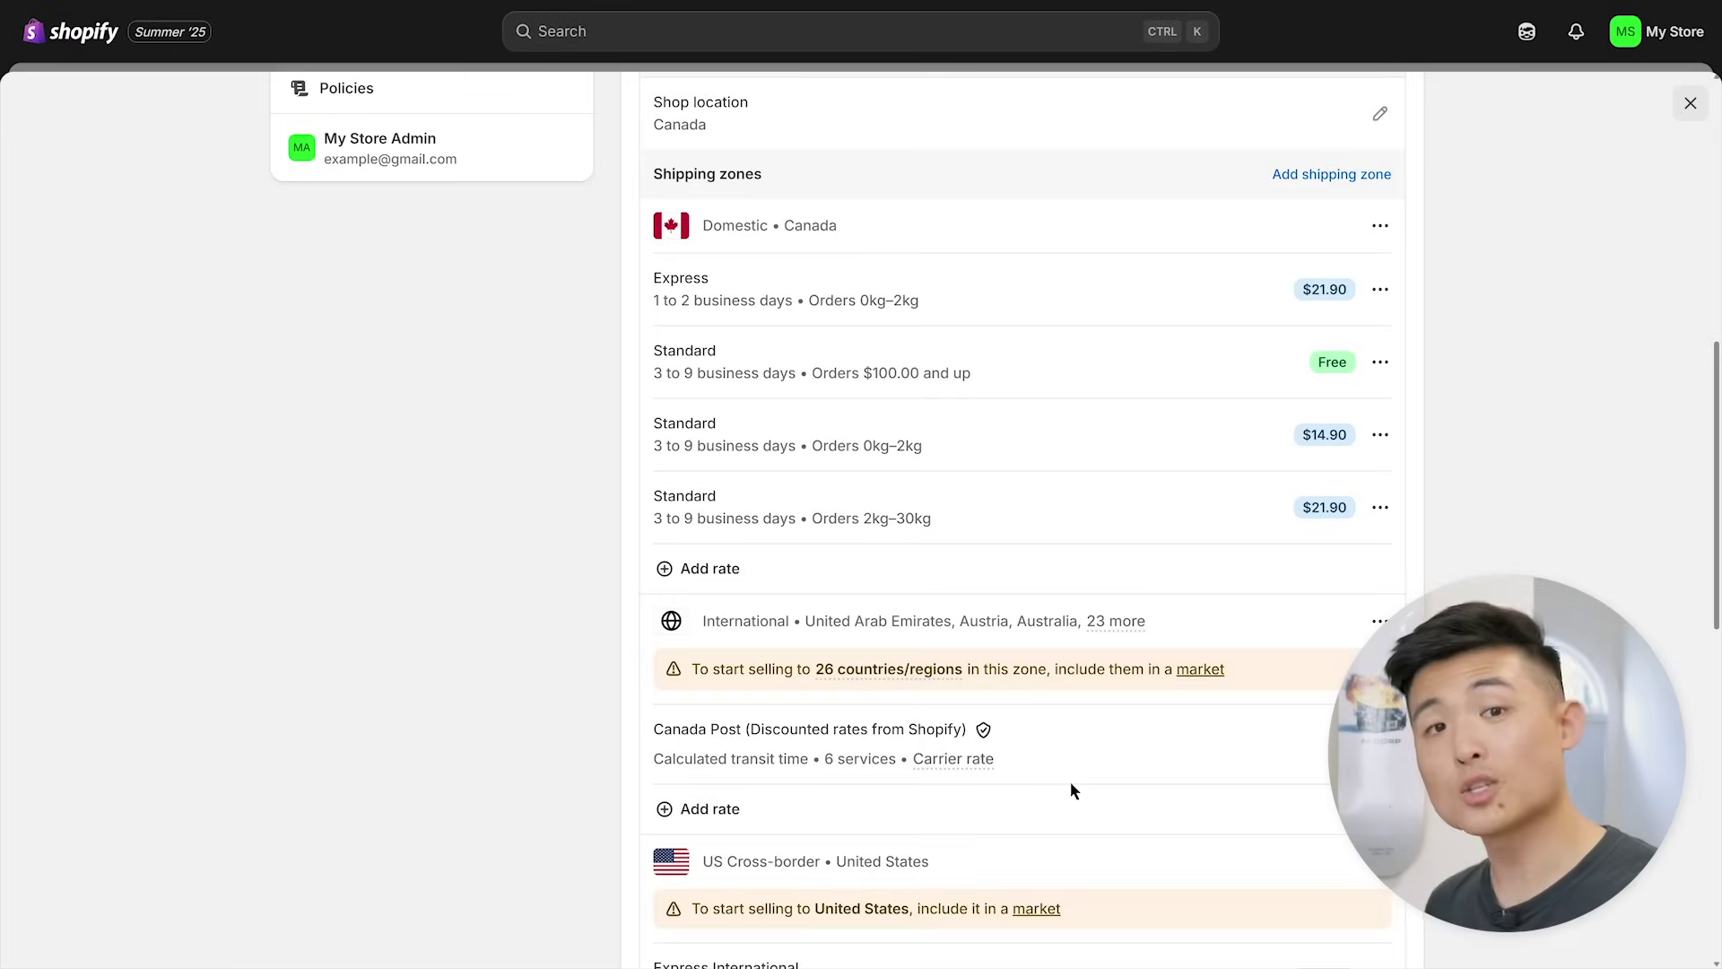
scroll(608, 600, up, 9)
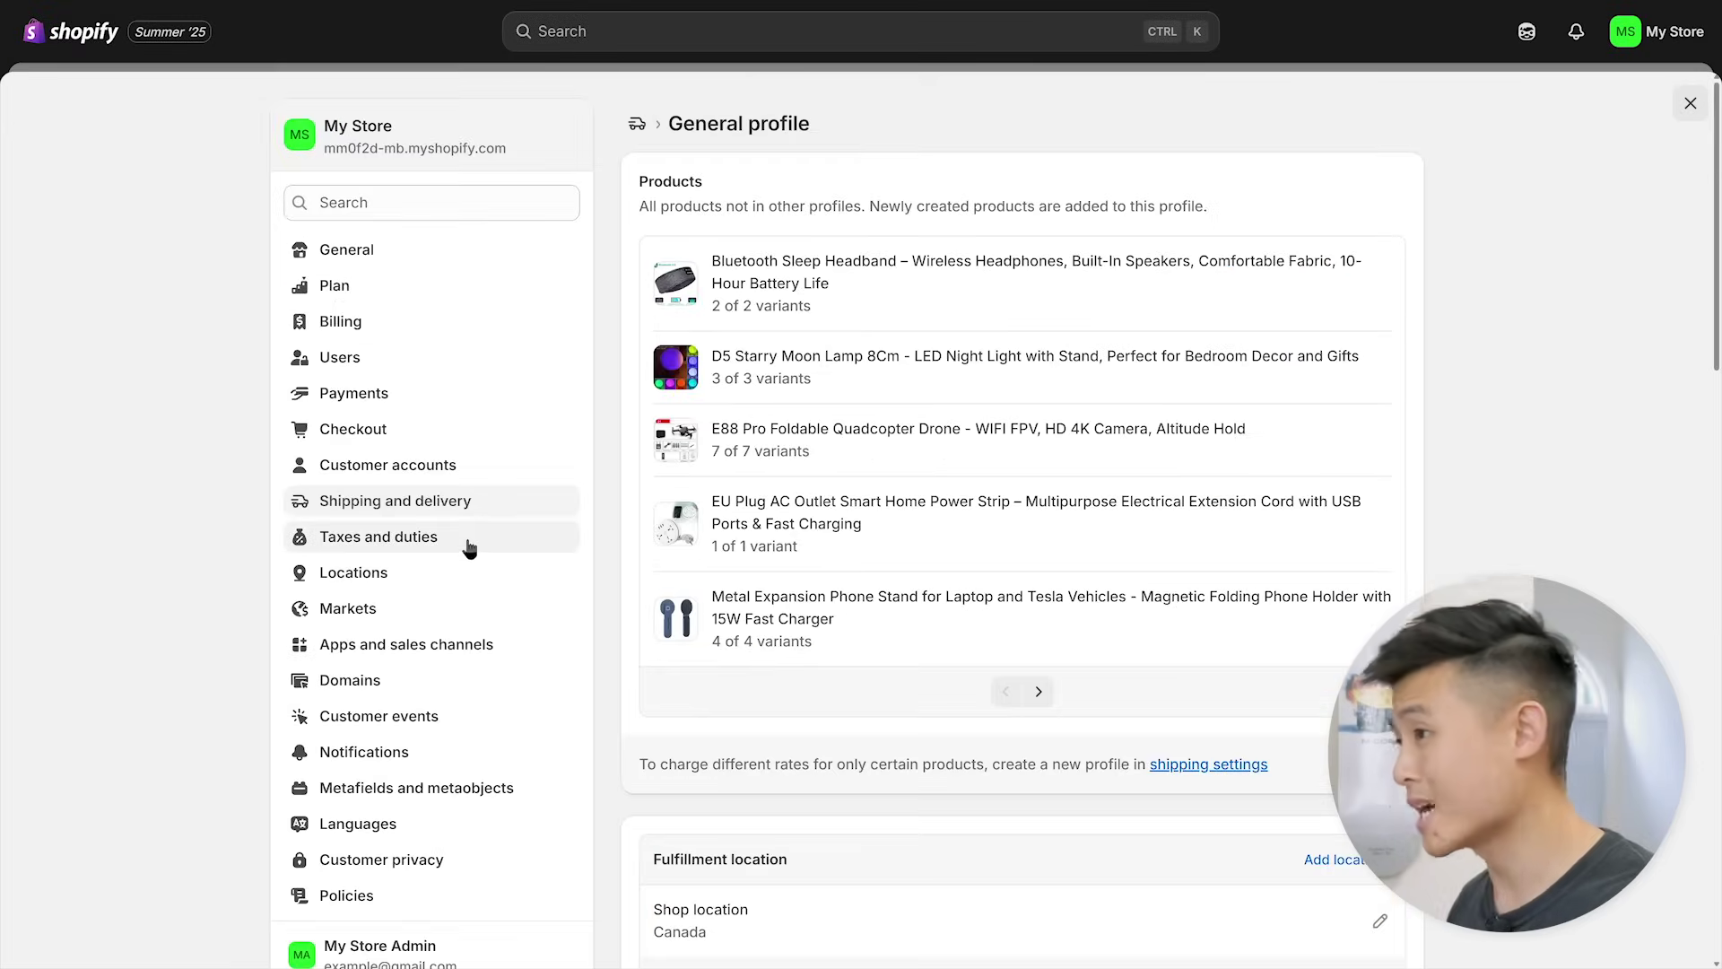
click(469, 548)
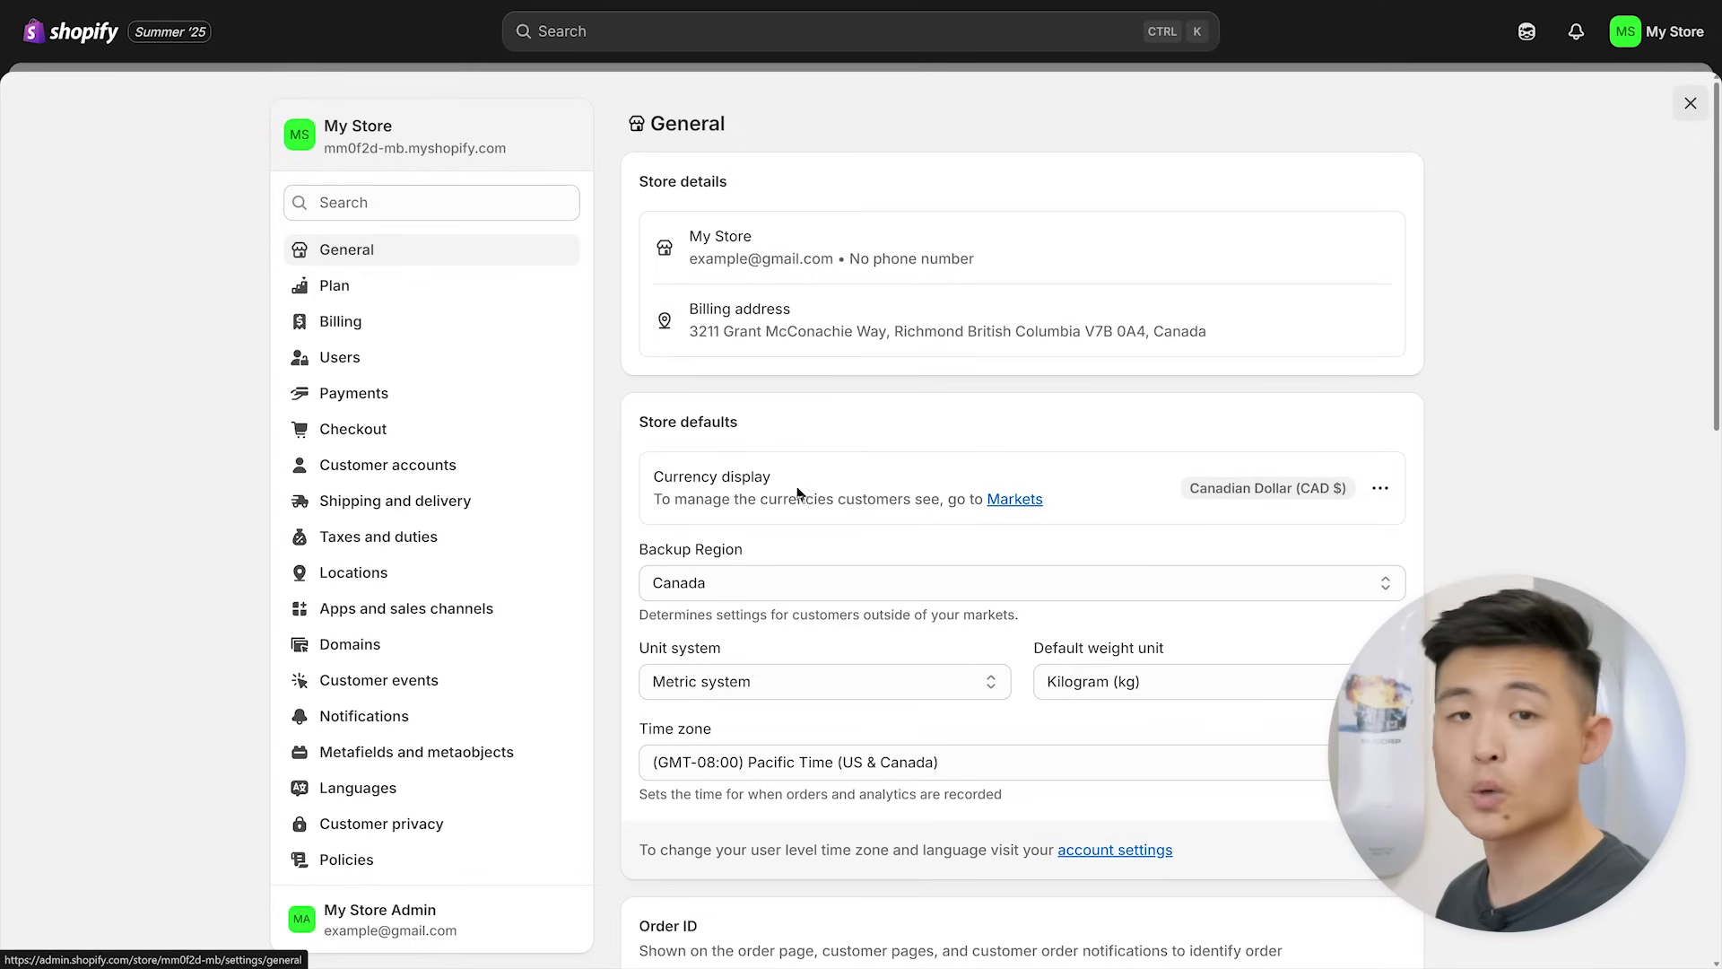
- Change the store currency from Canadian Dollar to US Dollar (USD $)
click(1341, 537)
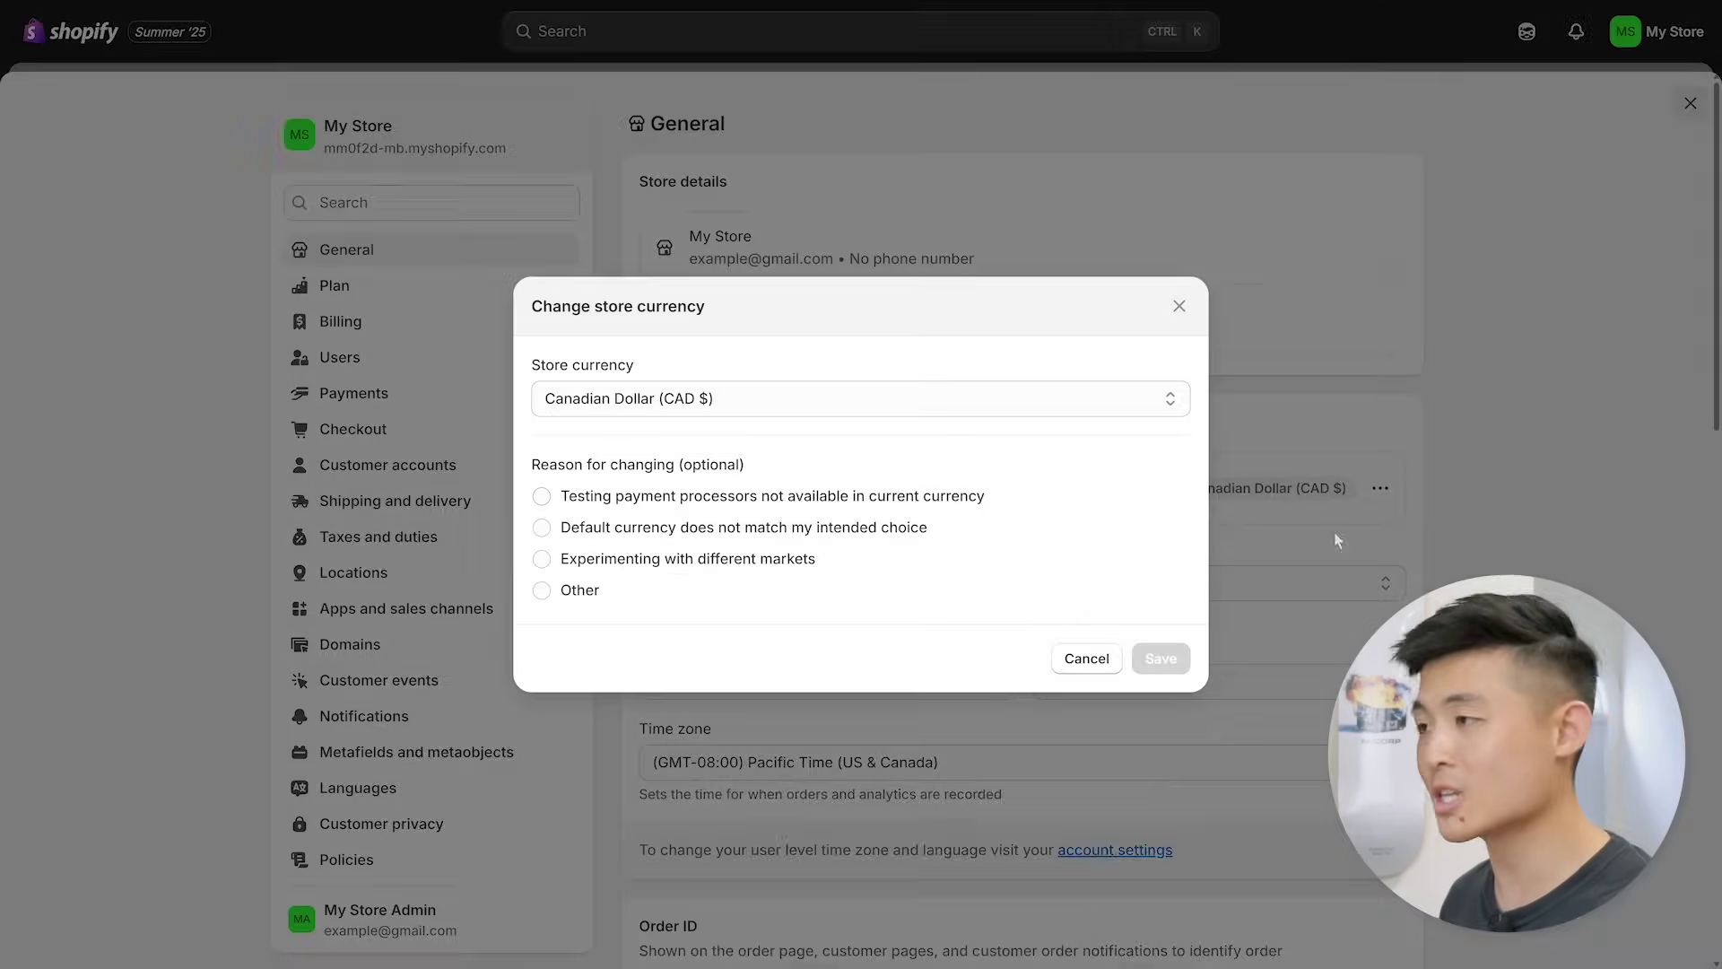
click(905, 408)
click(756, 448)
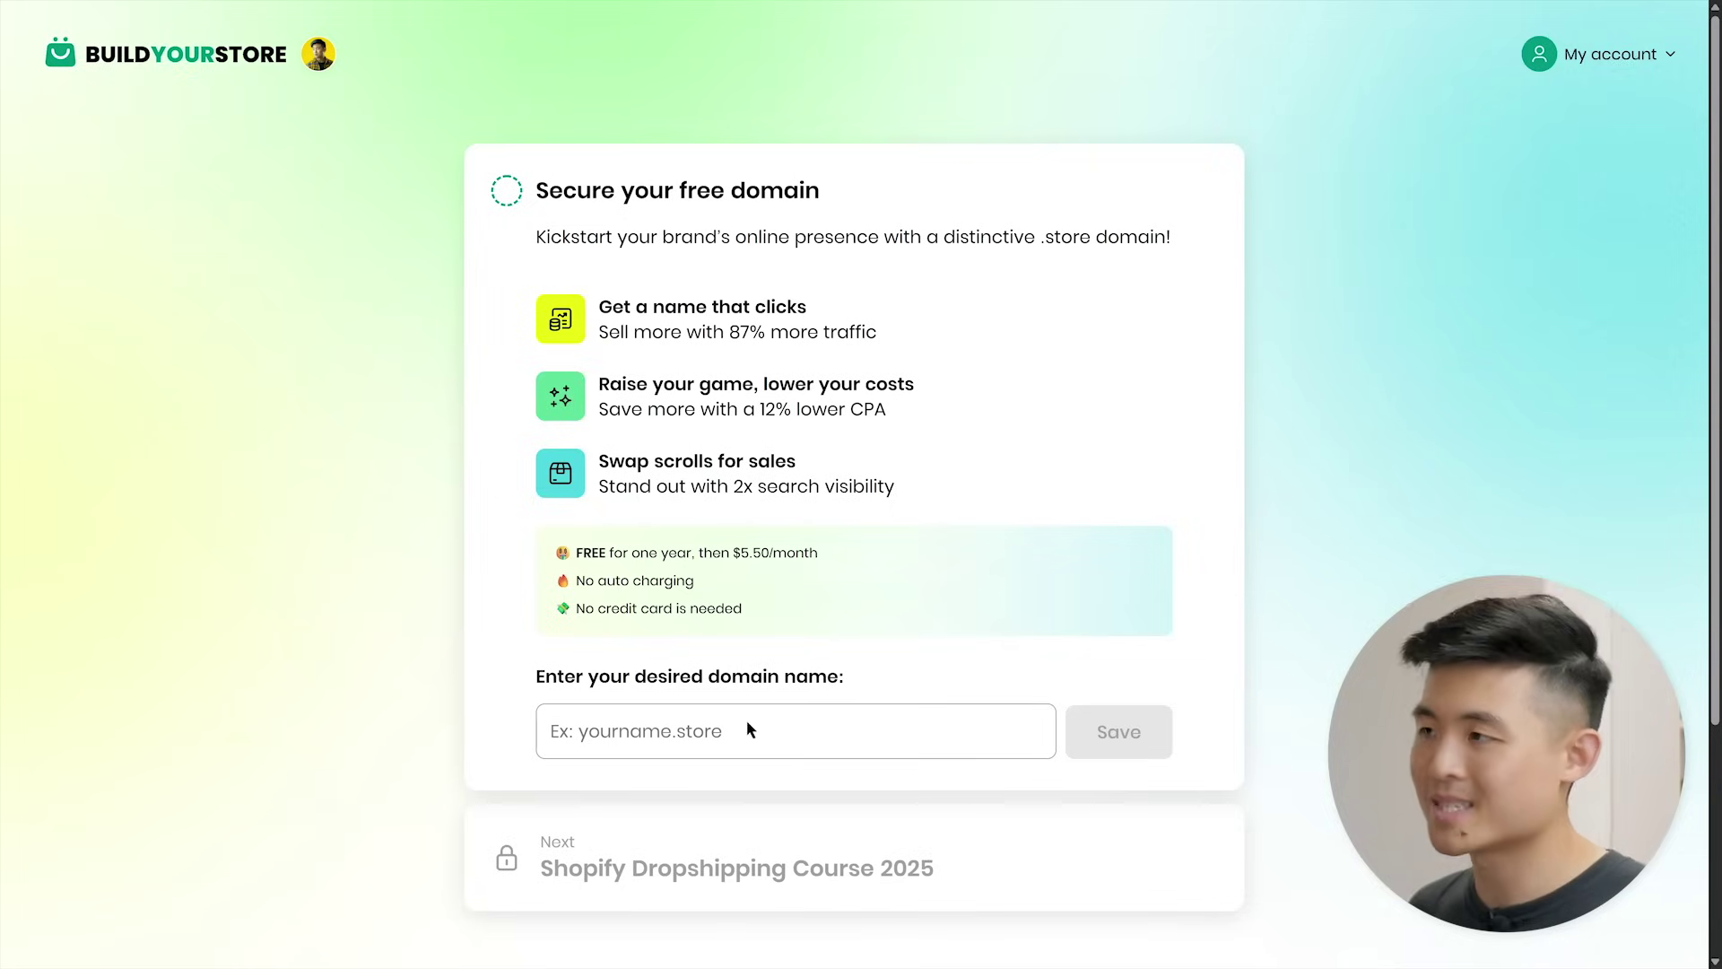
- Claim the free umamikitchen.store domain
click(741, 728)
text(umamikit)
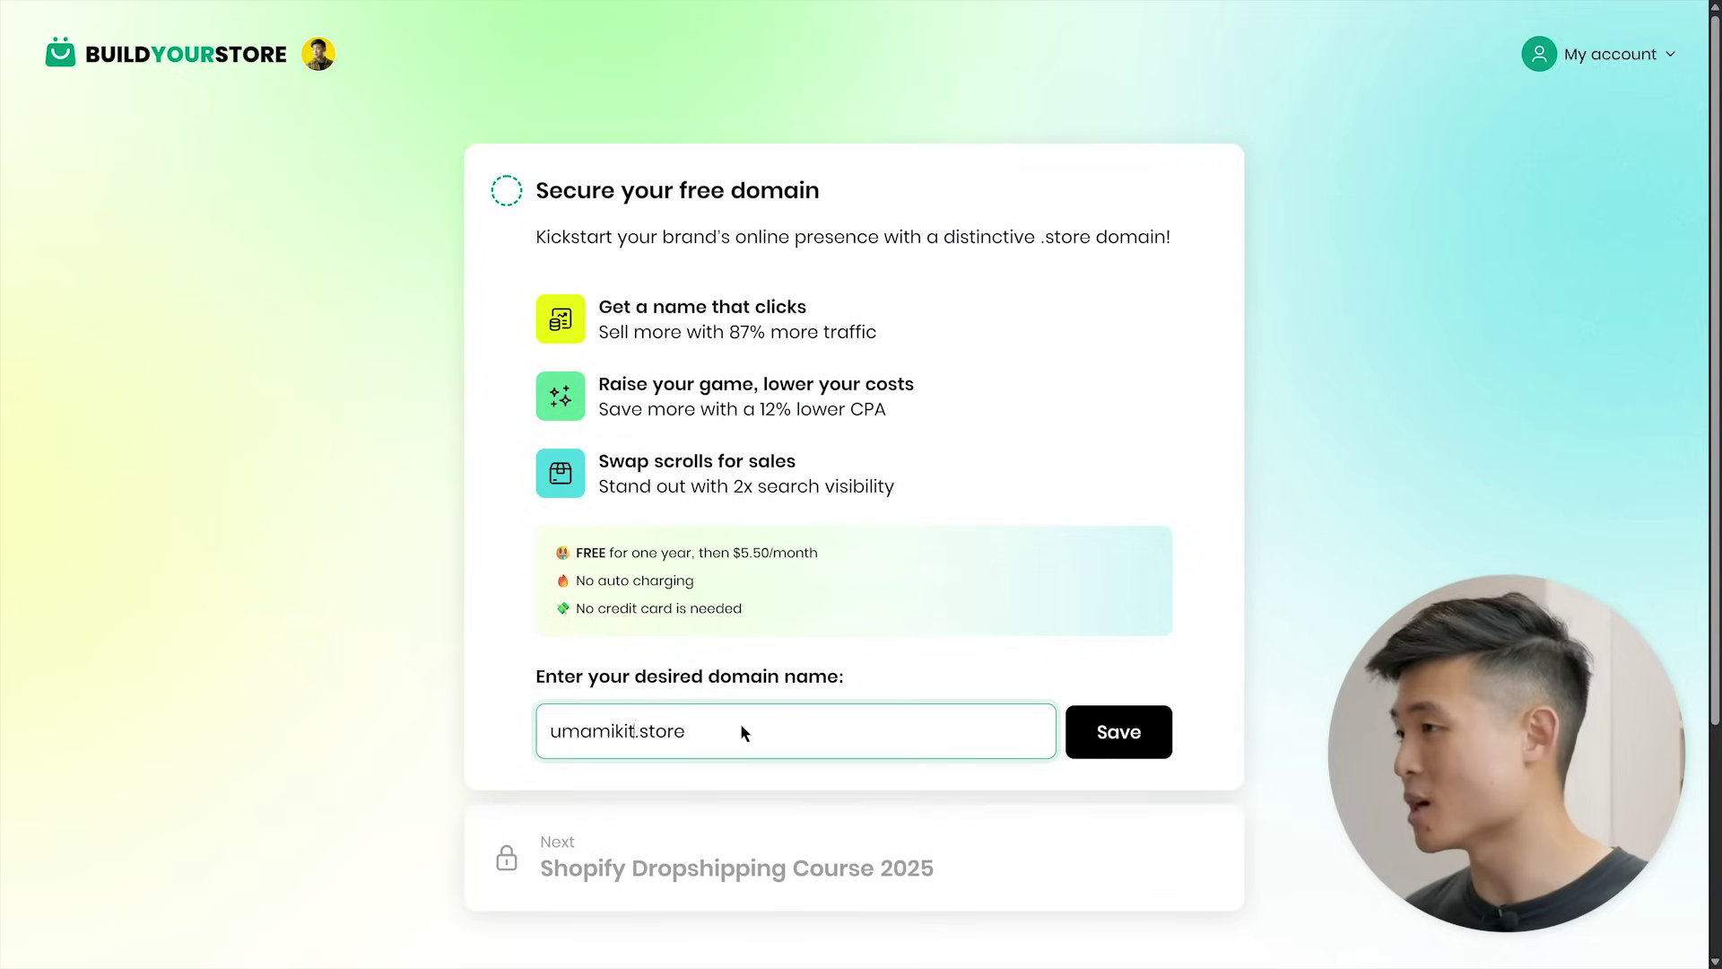
text(chen)
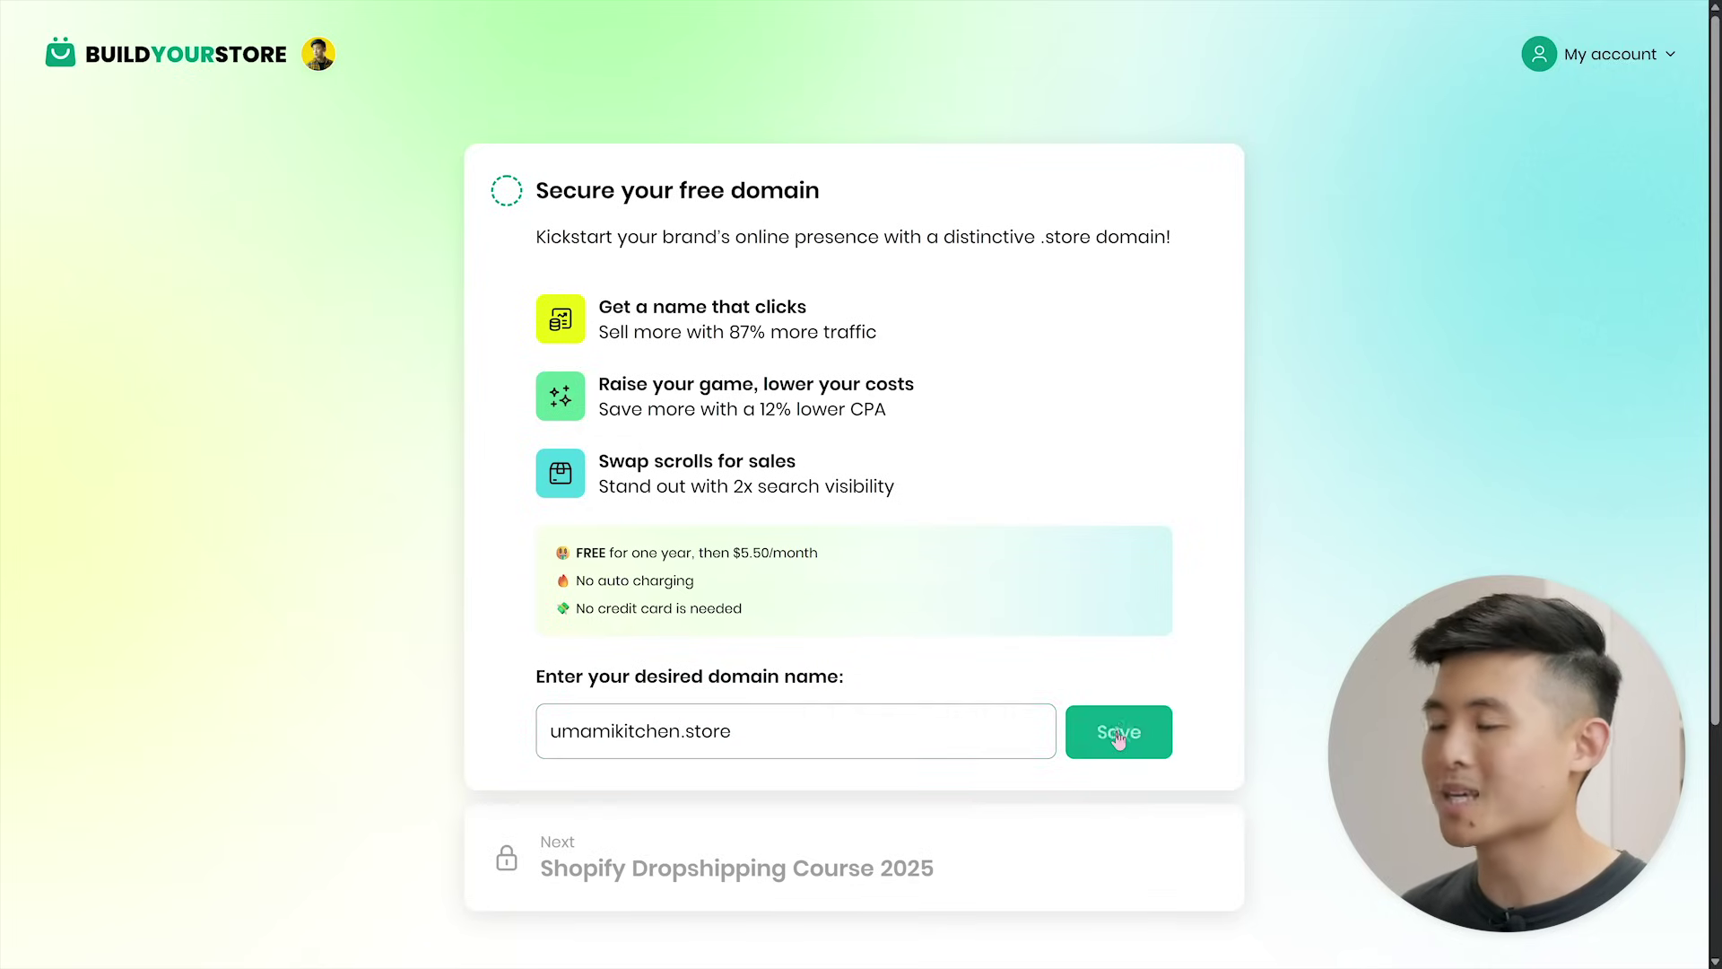
click(1119, 734)
- Create the .Store account for the domain with full name, e-mail and password
click(849, 795)
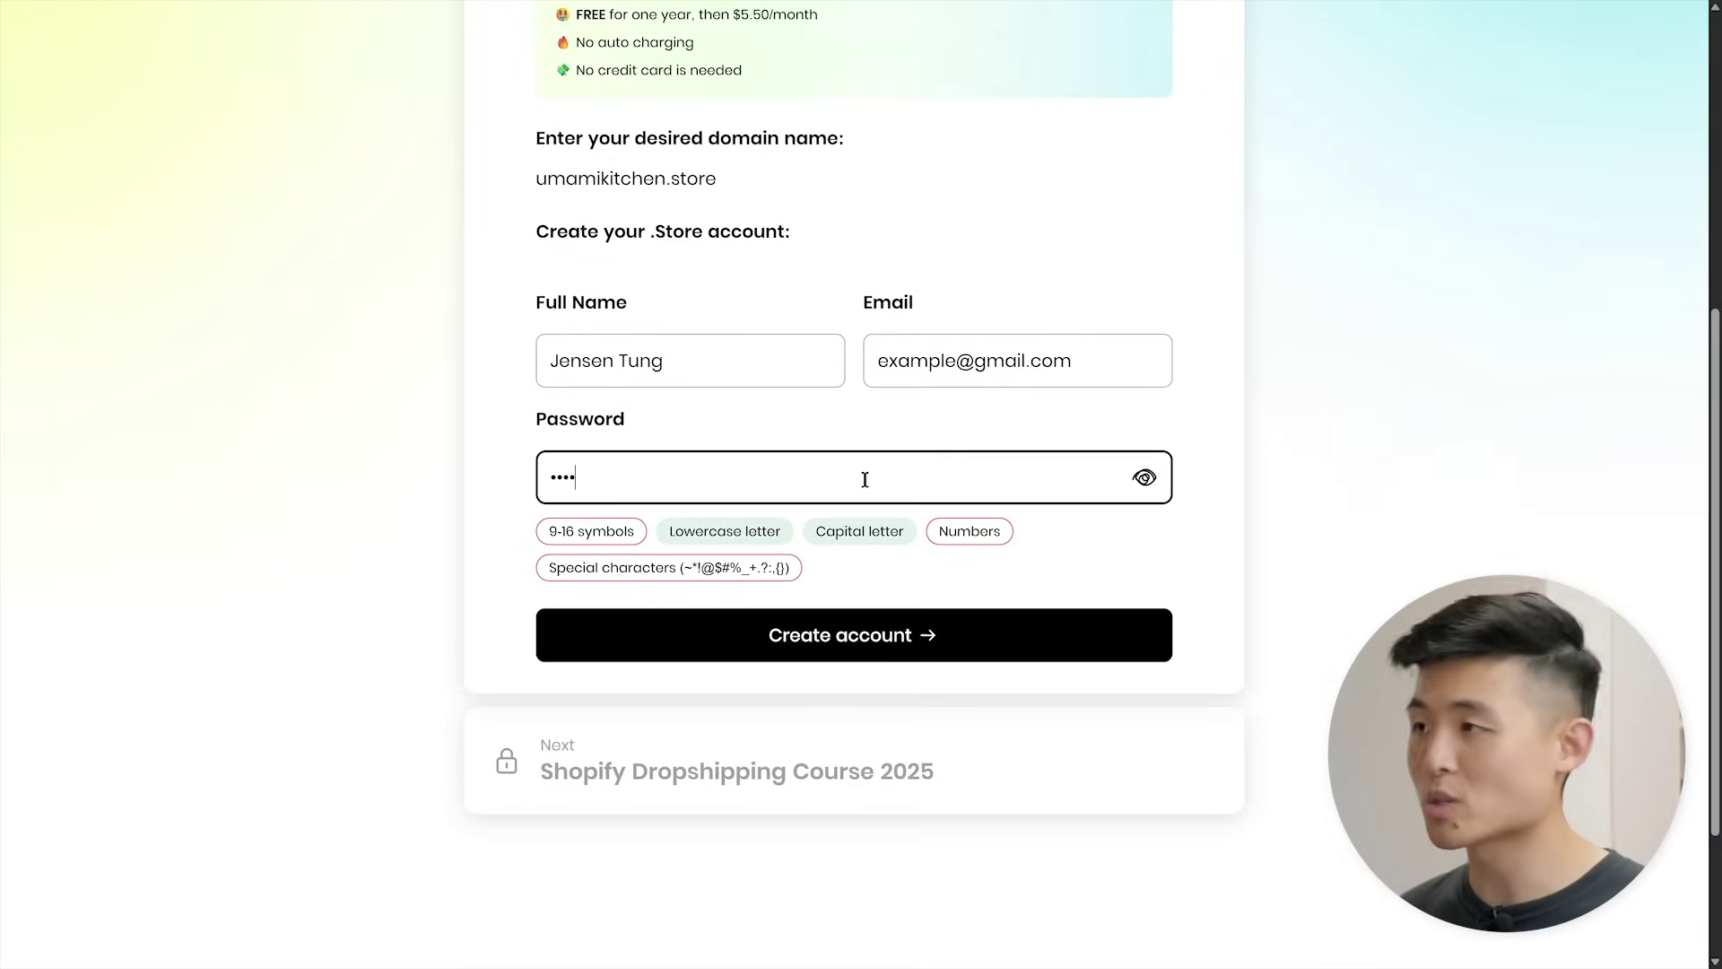
click(856, 644)
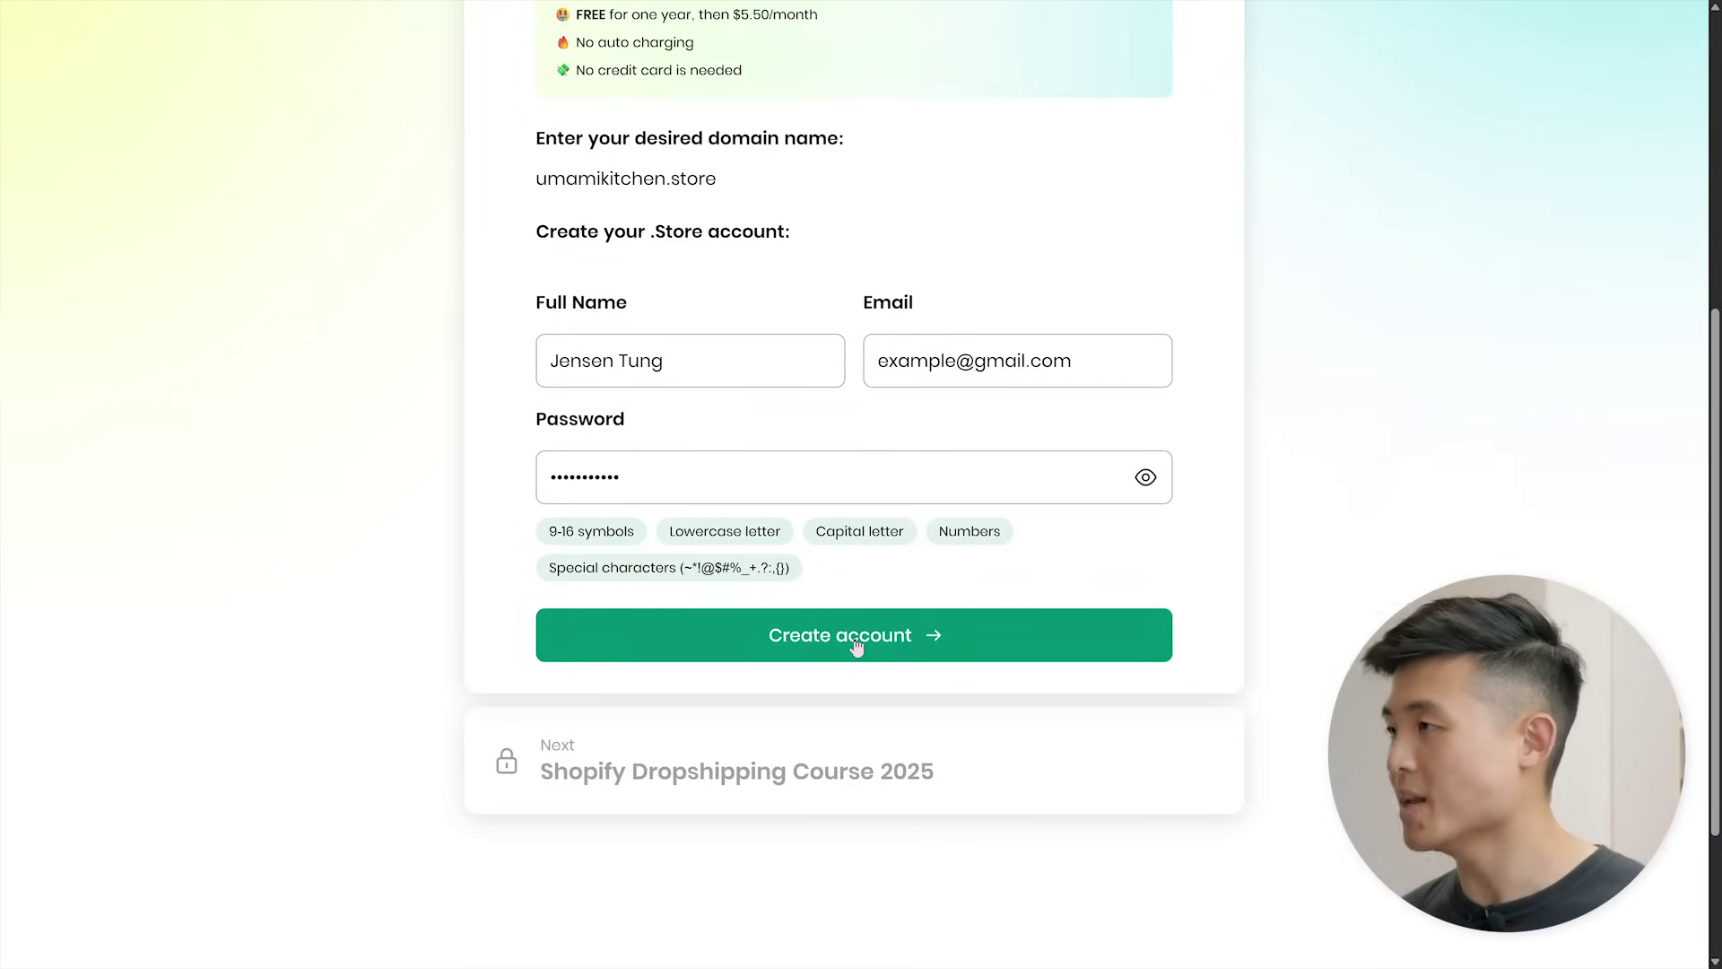
scroll(859, 825, down, 10)
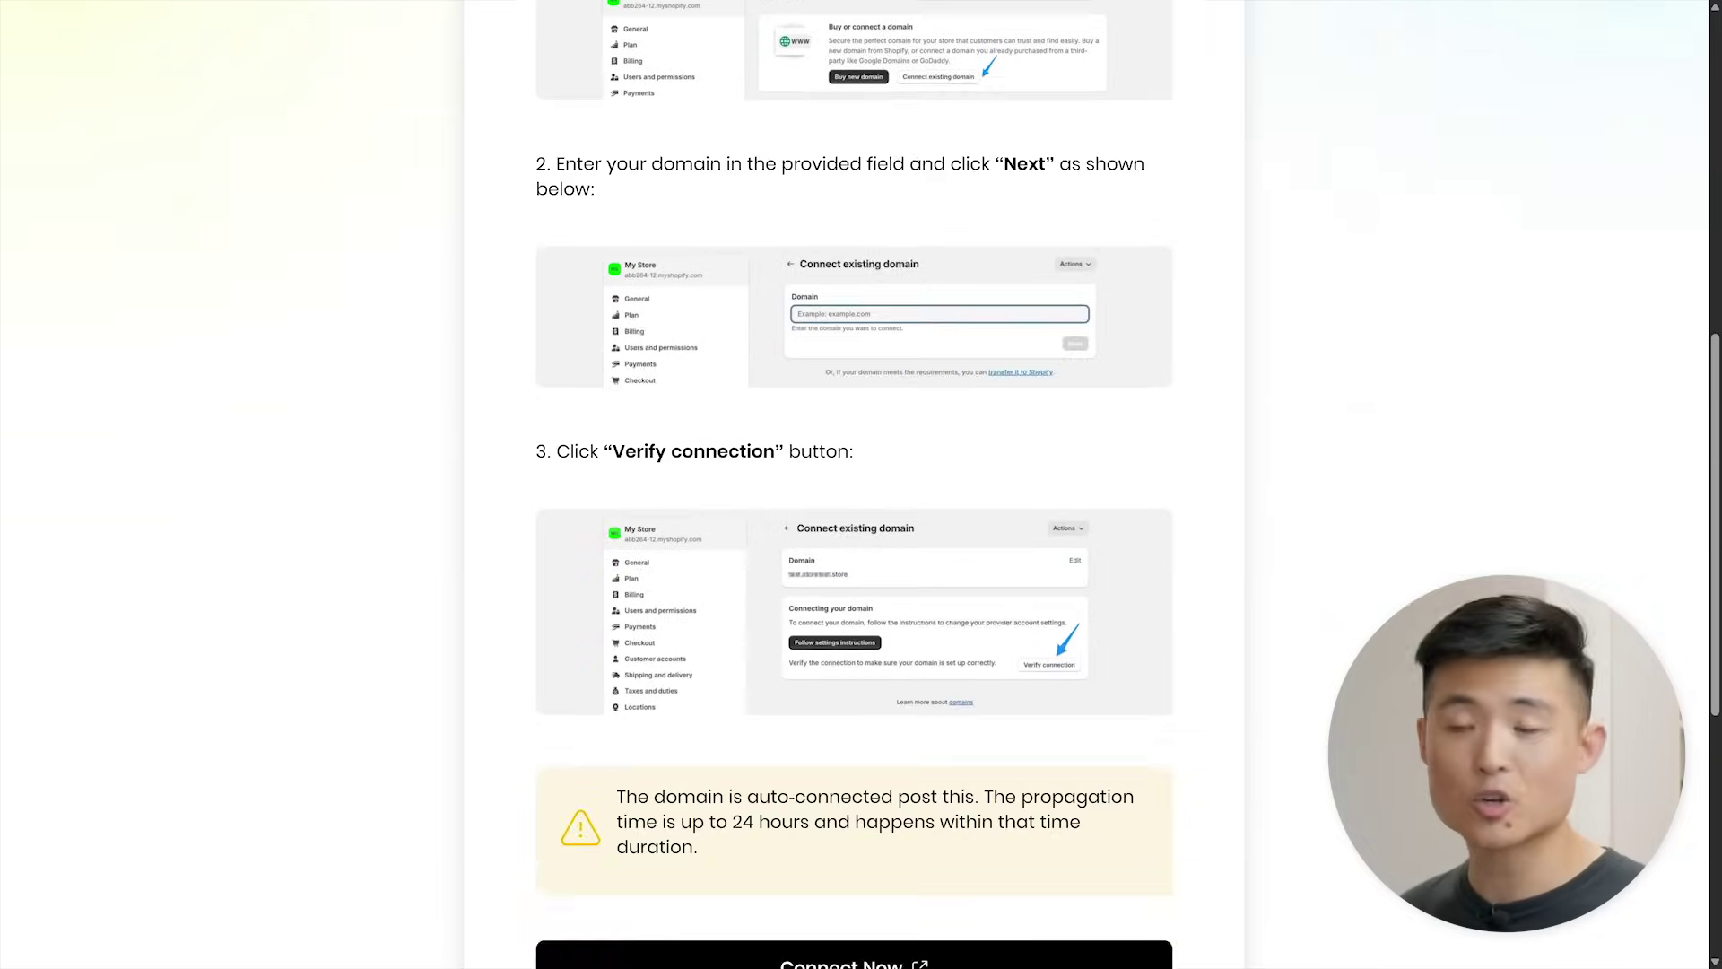
click(855, 444)
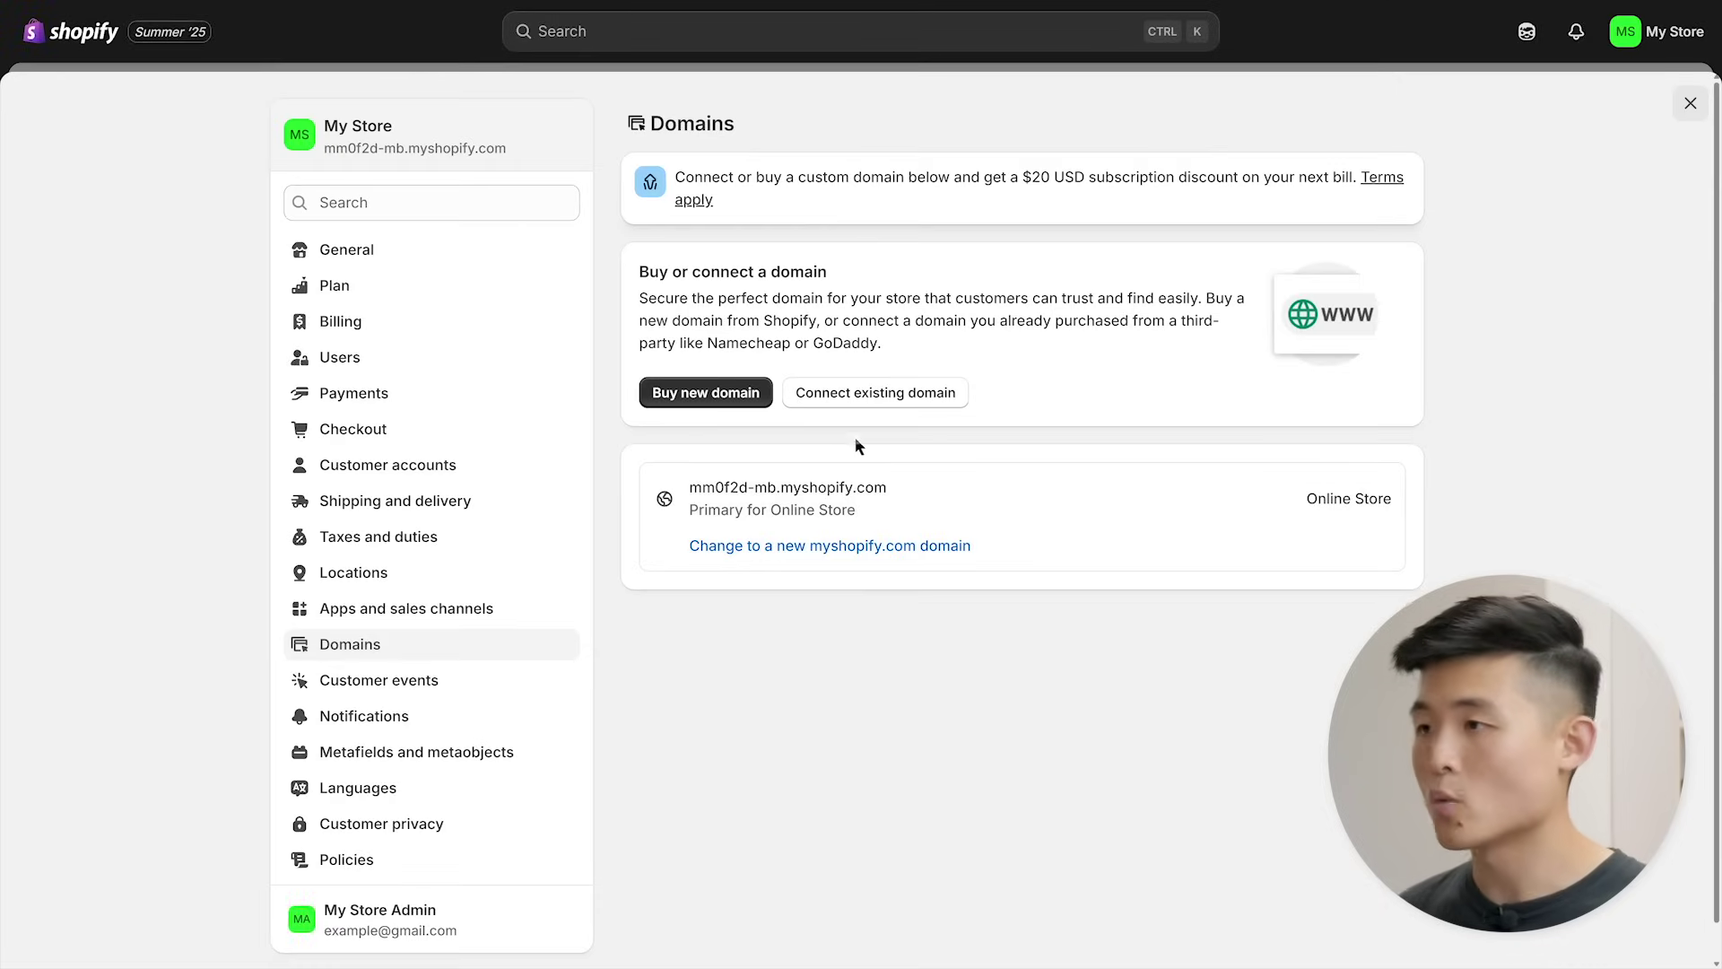
- Connect umamikitchen.store as an existing domain for the store, then close Settings
click(859, 398)
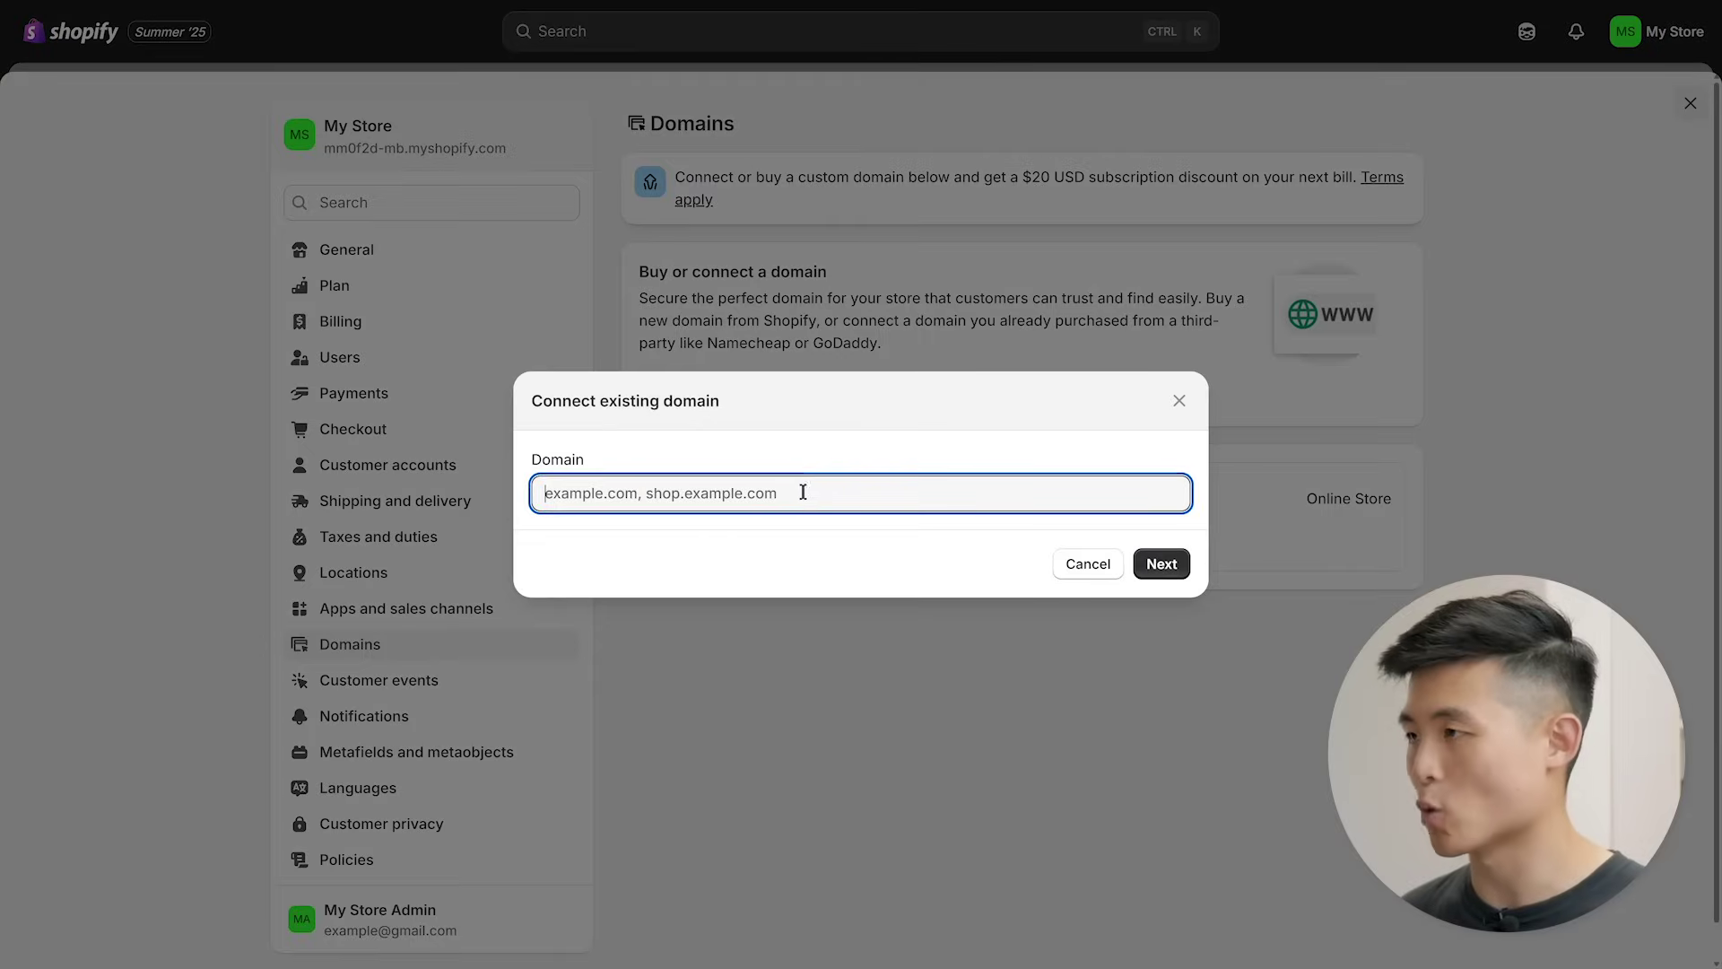
click(1159, 565)
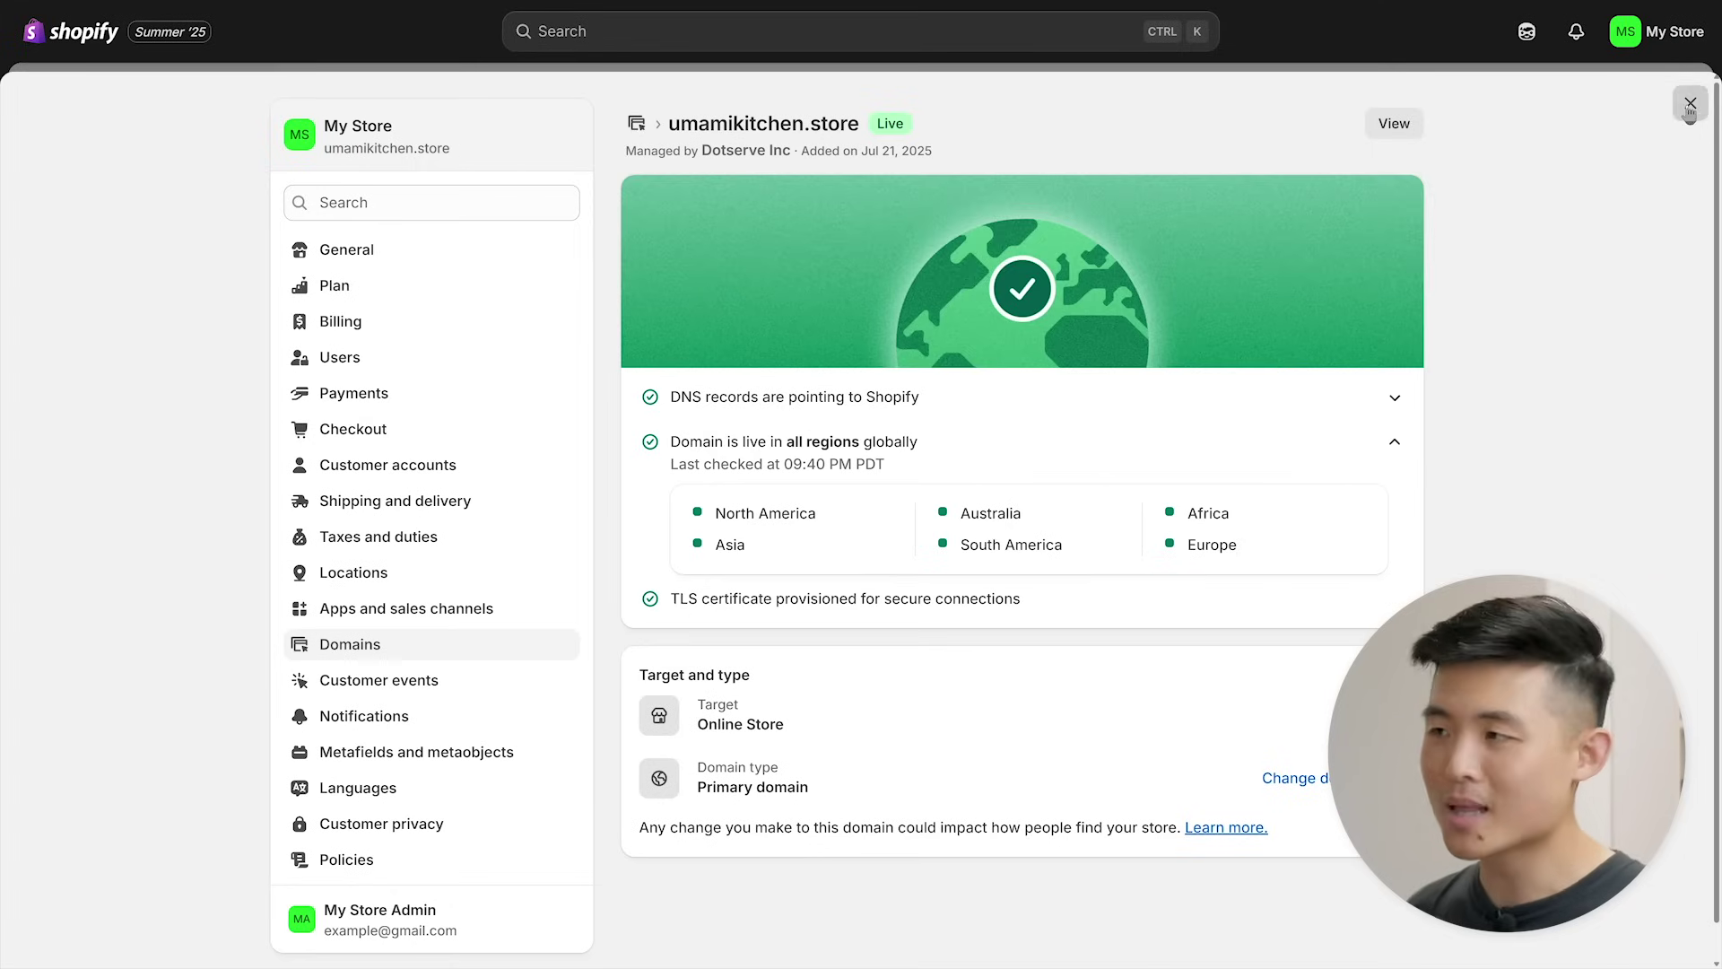
click(1689, 104)
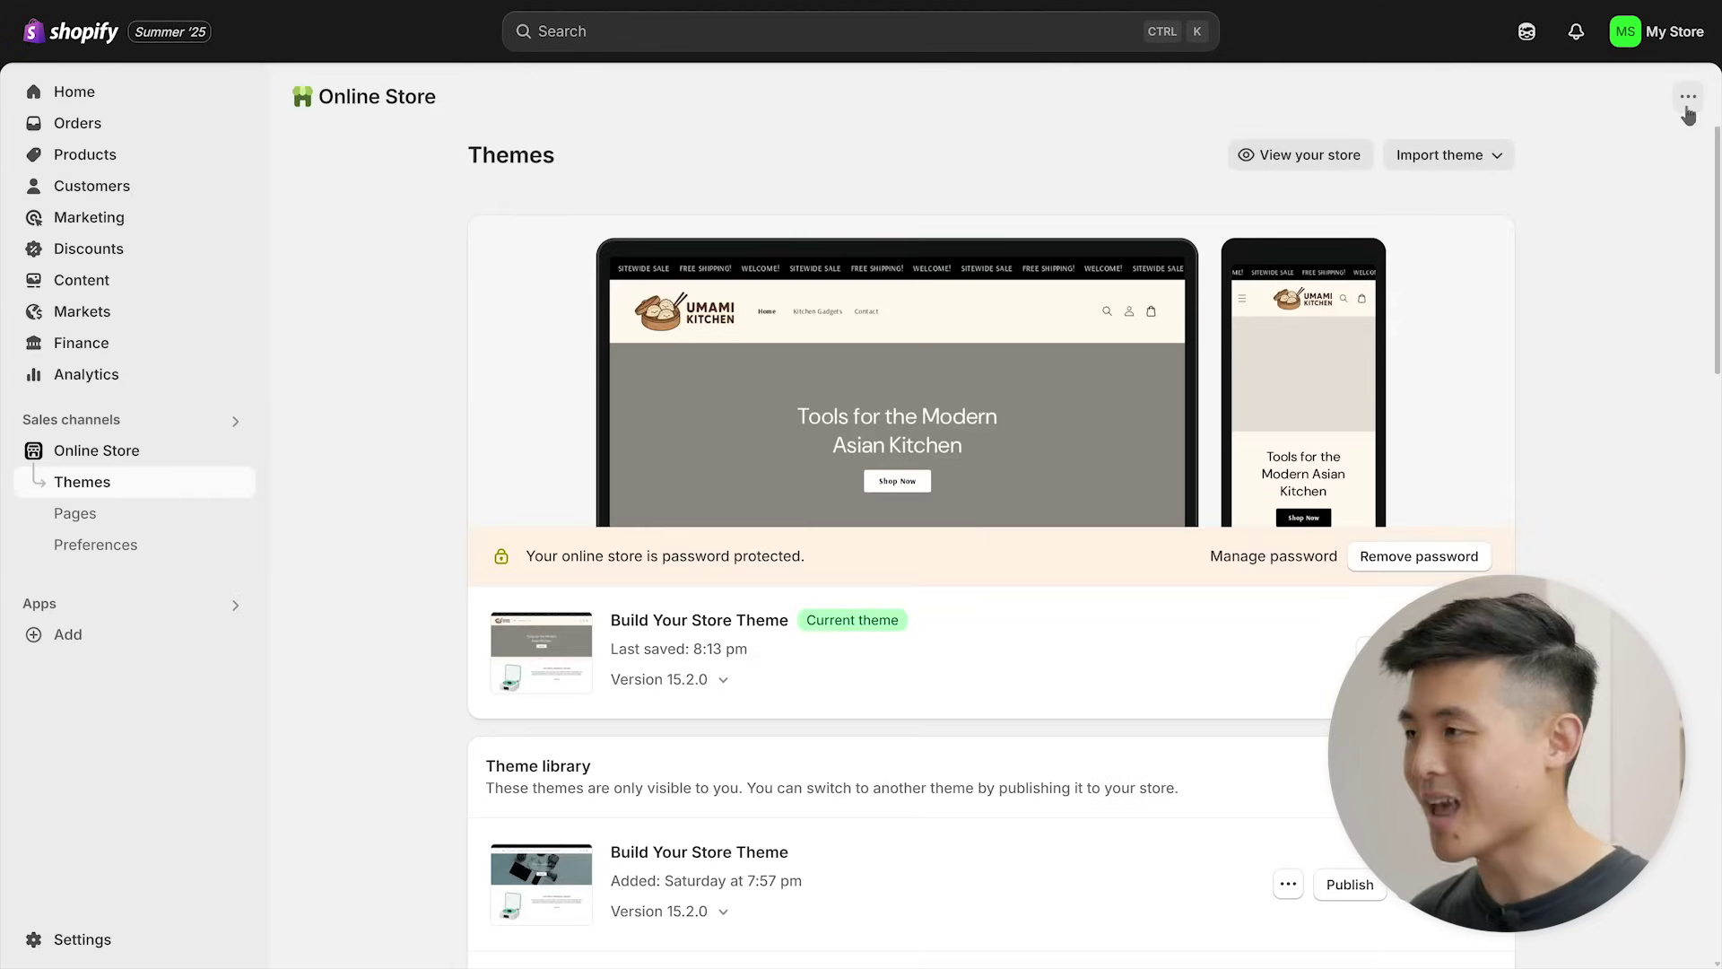
- Remove the Umami Kitchen store password and open the now-public live storefront
click(1419, 562)
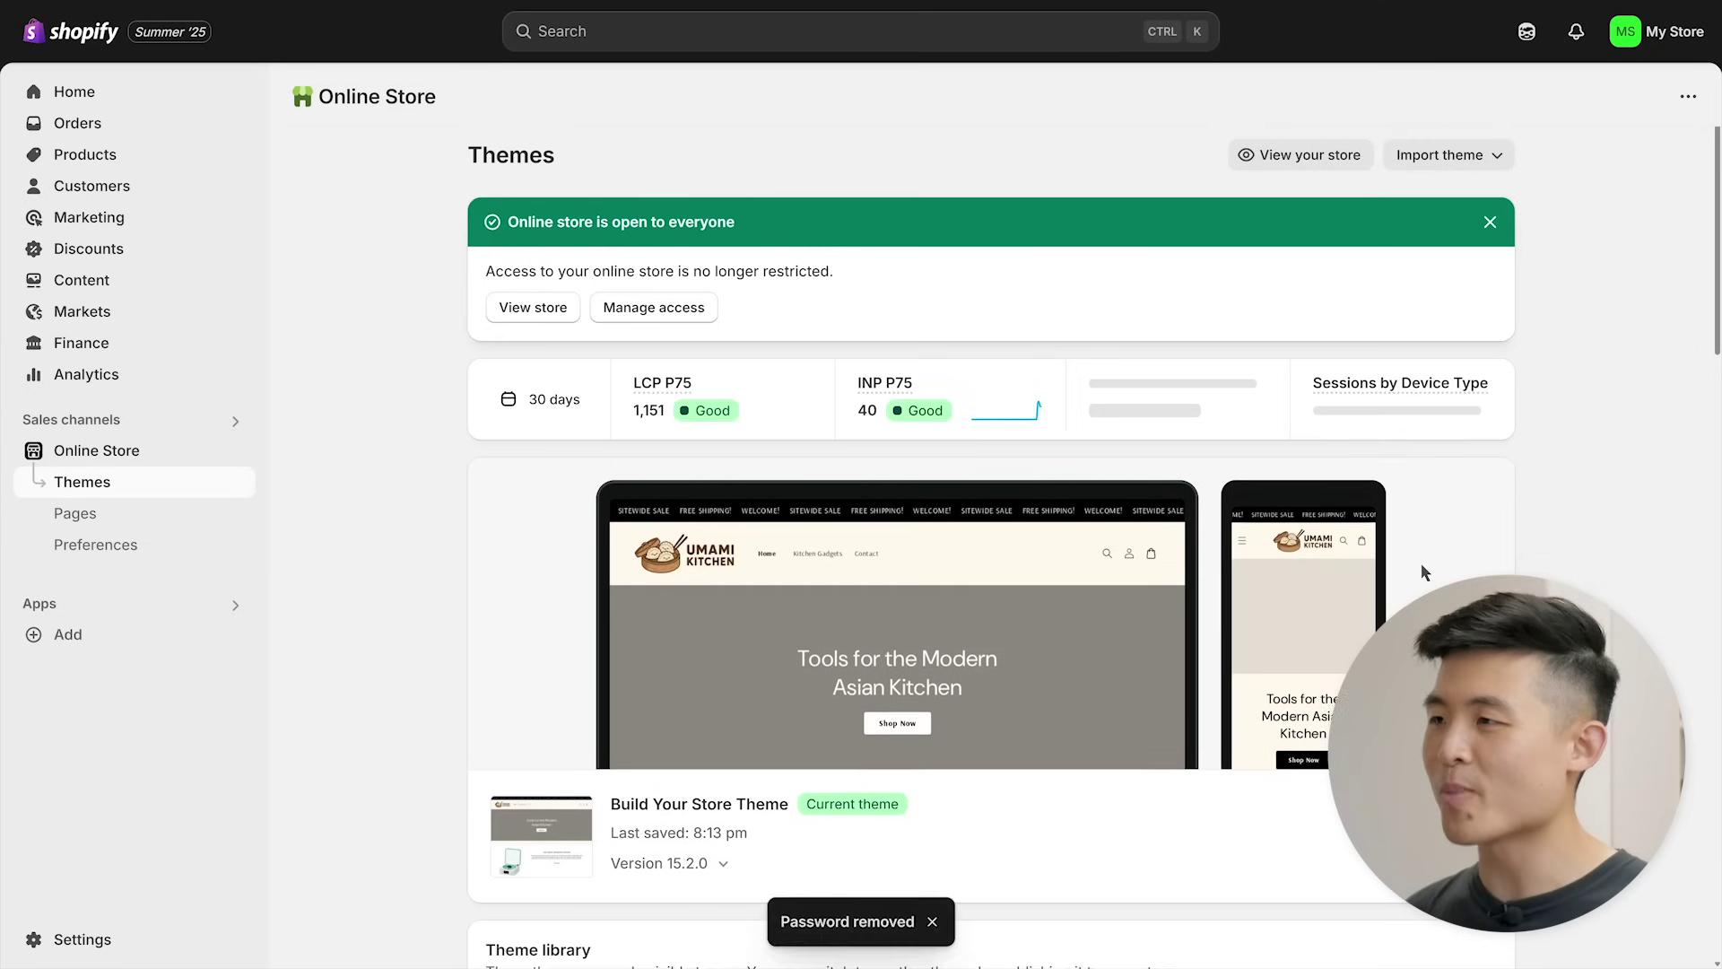
click(532, 307)
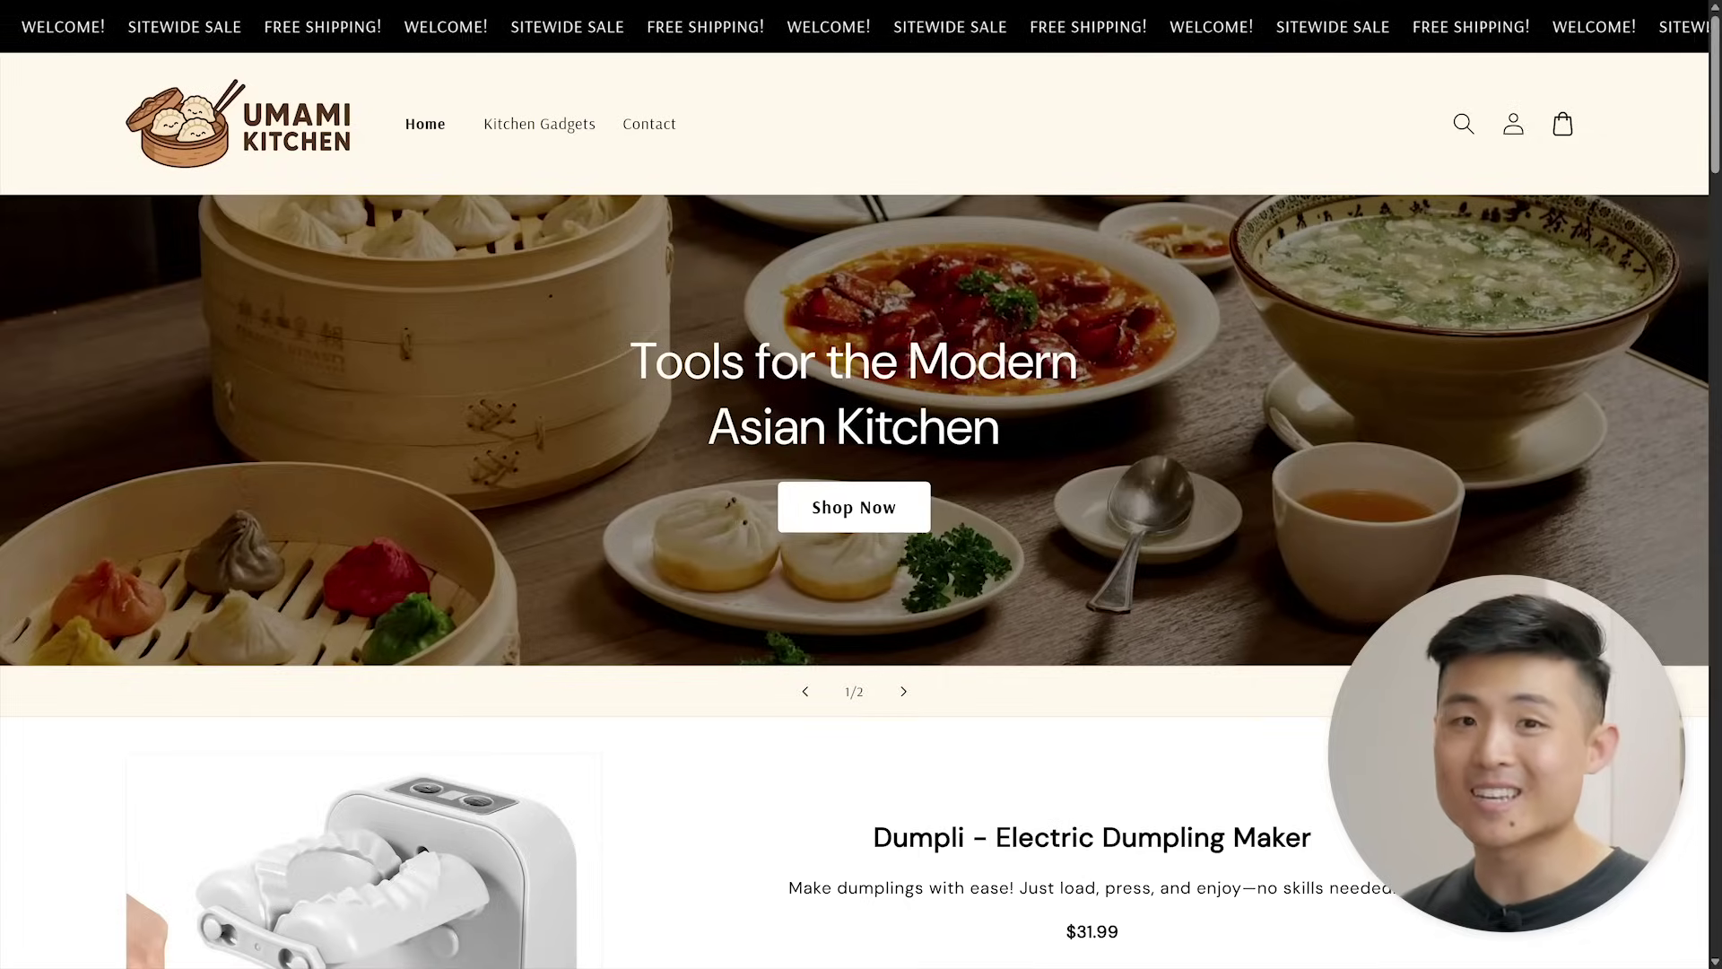